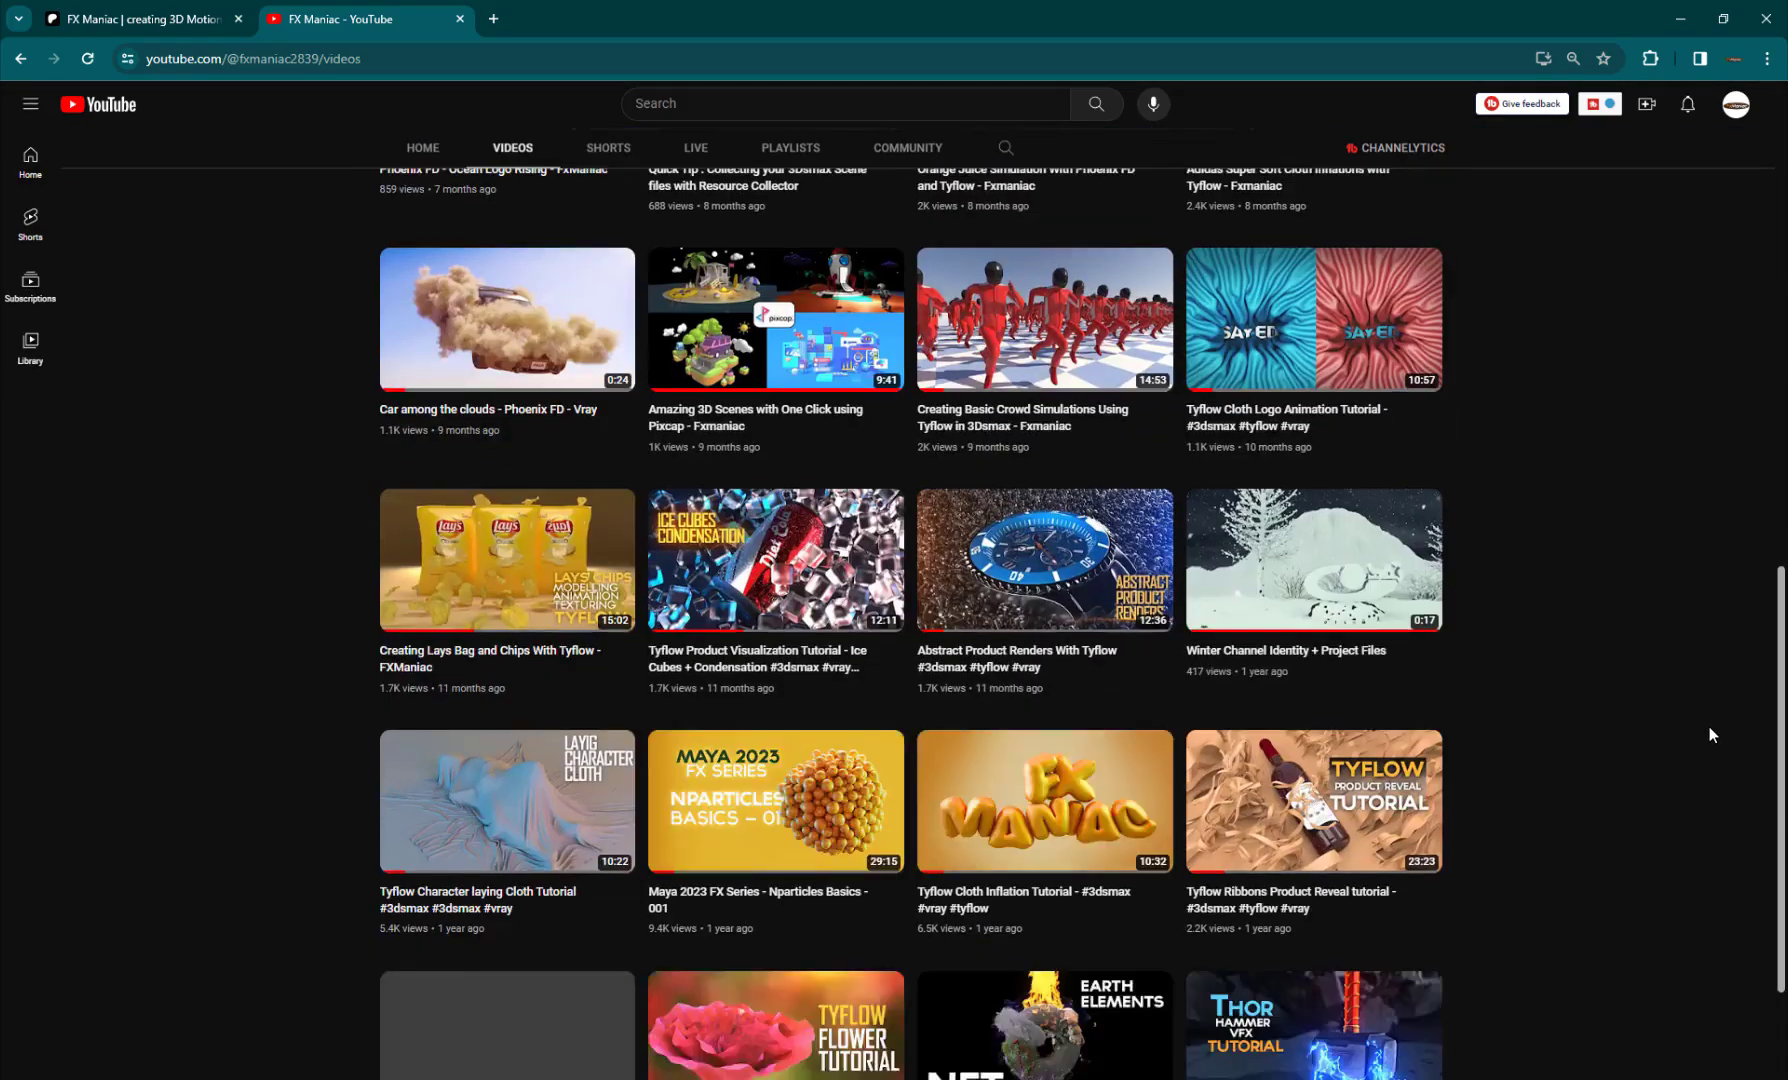
Step: Switch to Premiere Pro and play and scrub through the Final_Render sequence to review the foliage growing over the car
scroll(1708, 730, "up", 10)
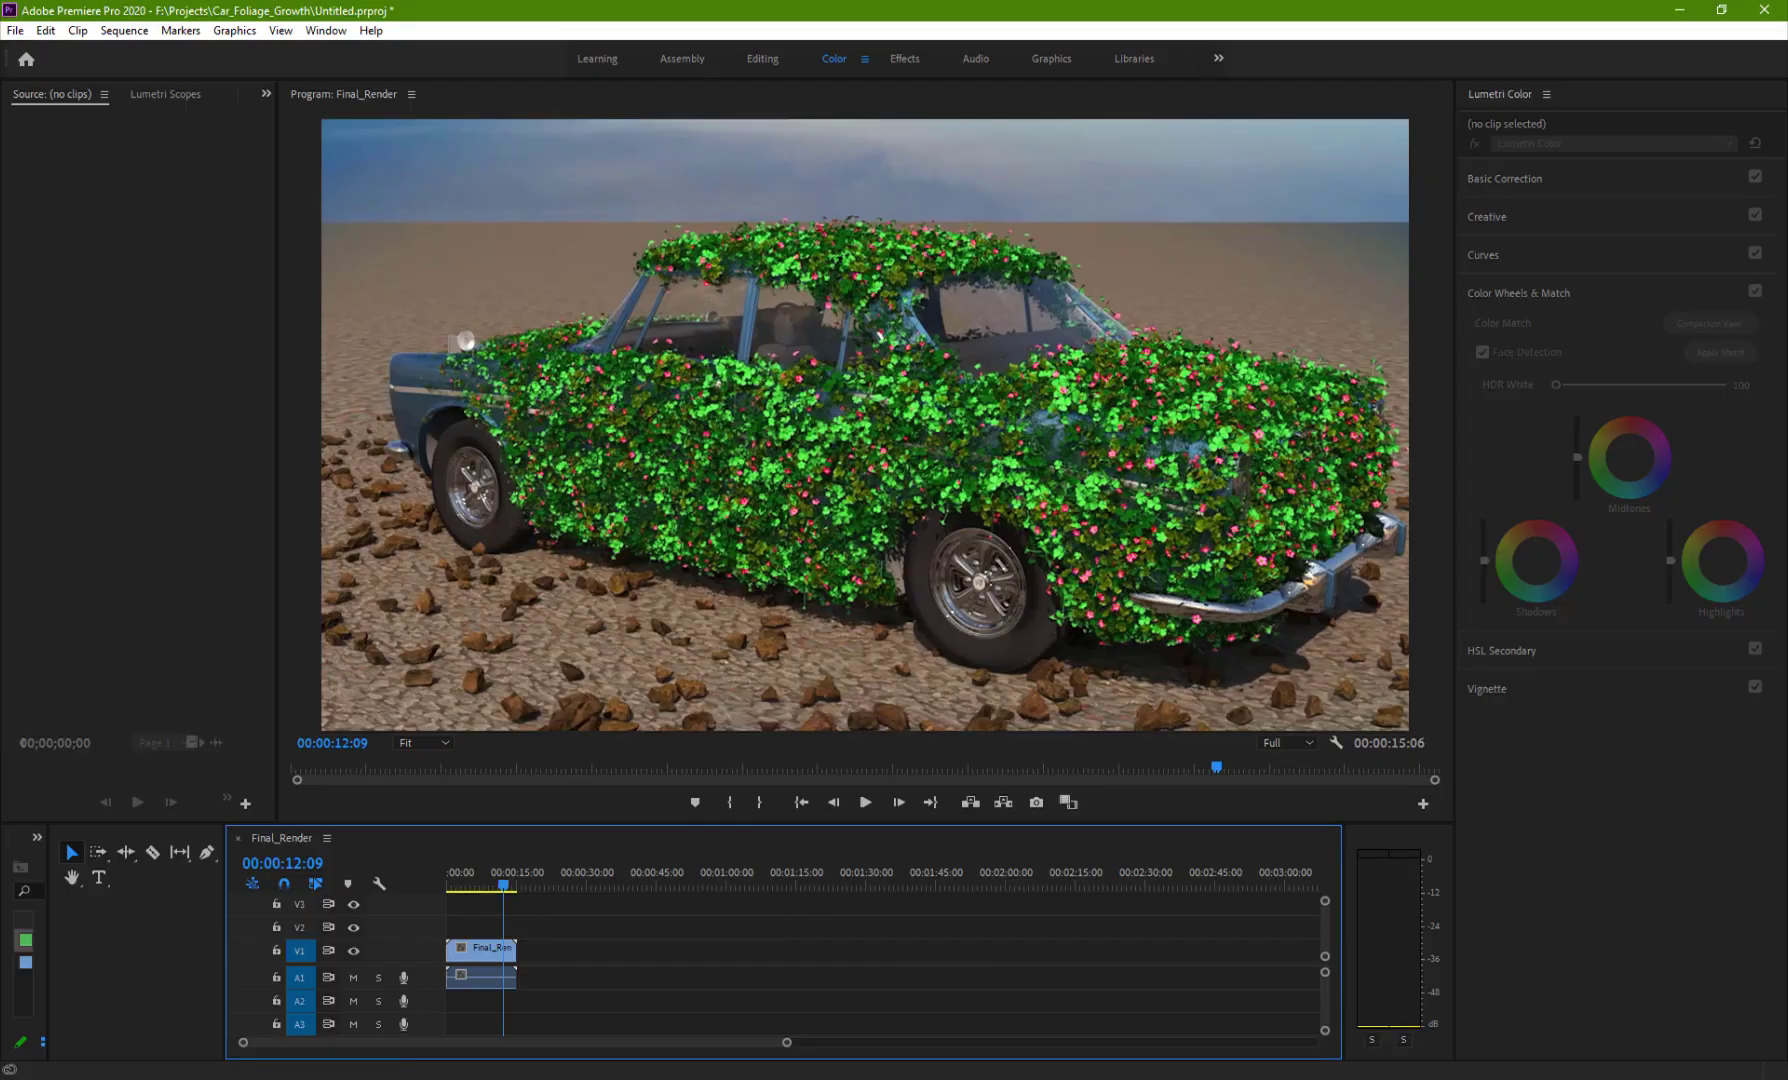
left_click(441, 885)
key("space")
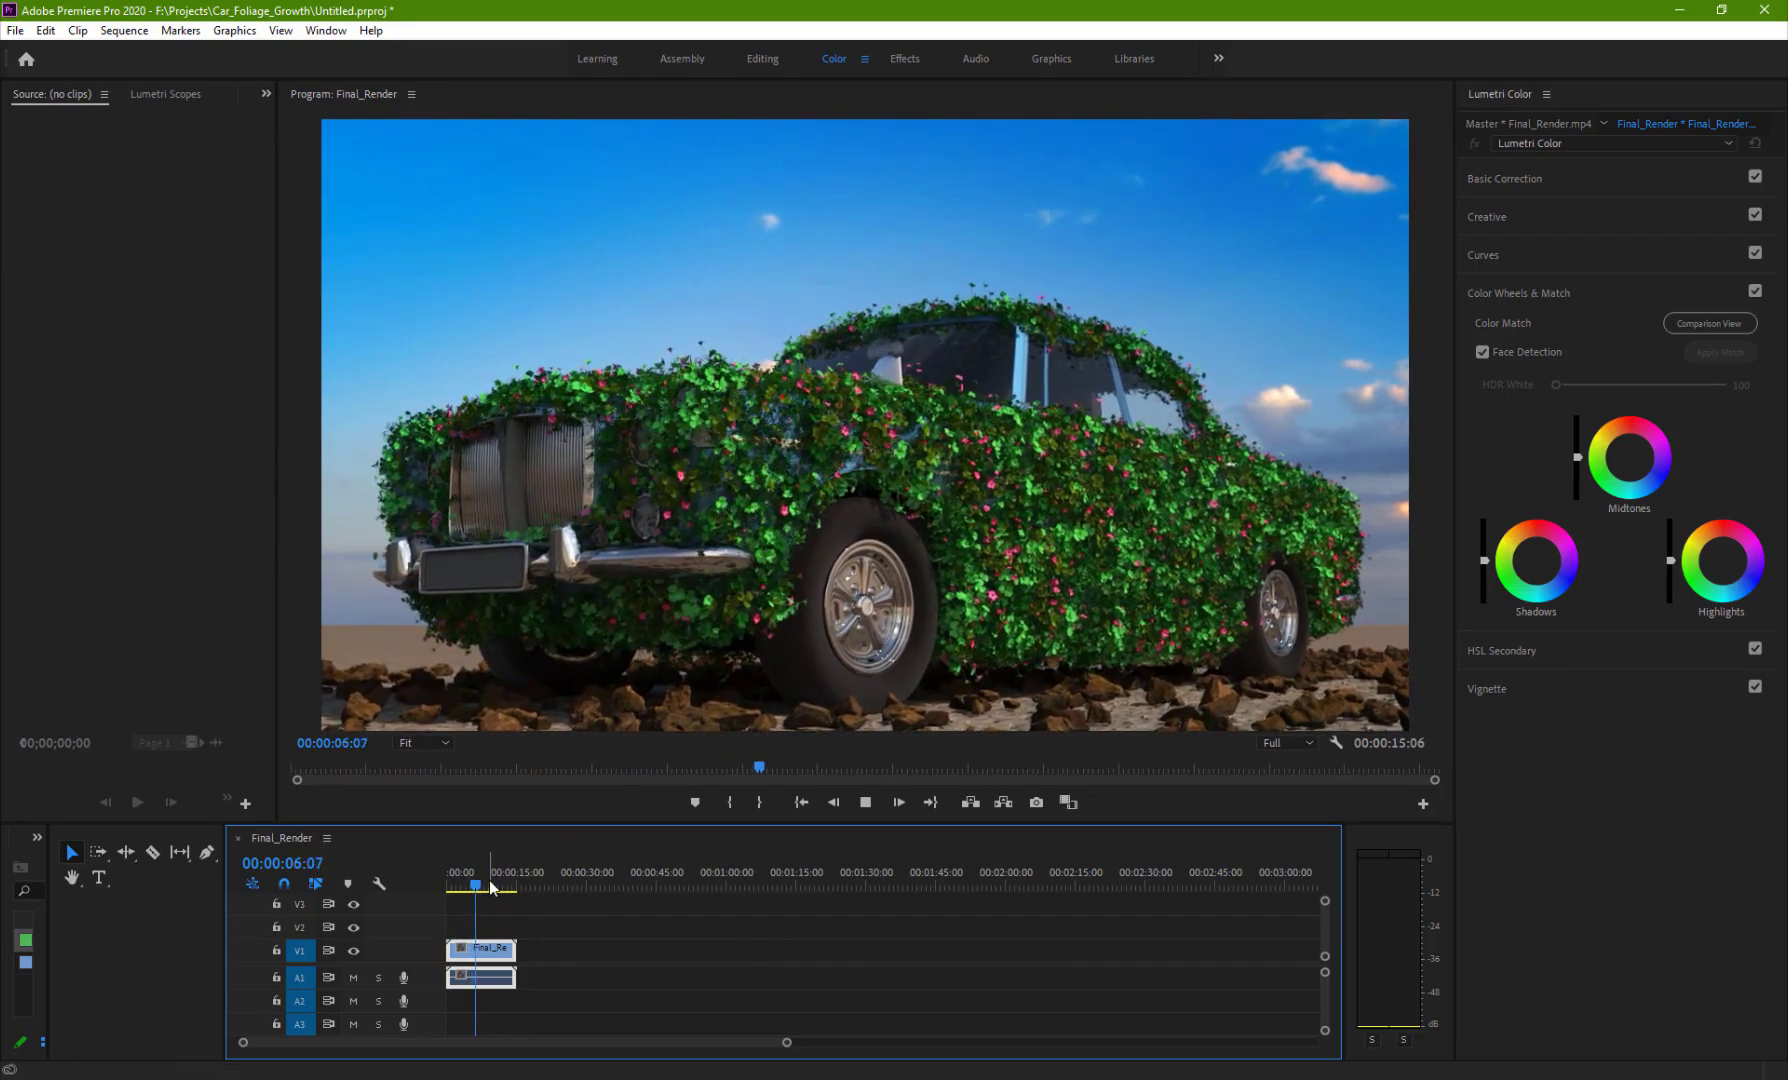
left_click(481, 887)
key("space")
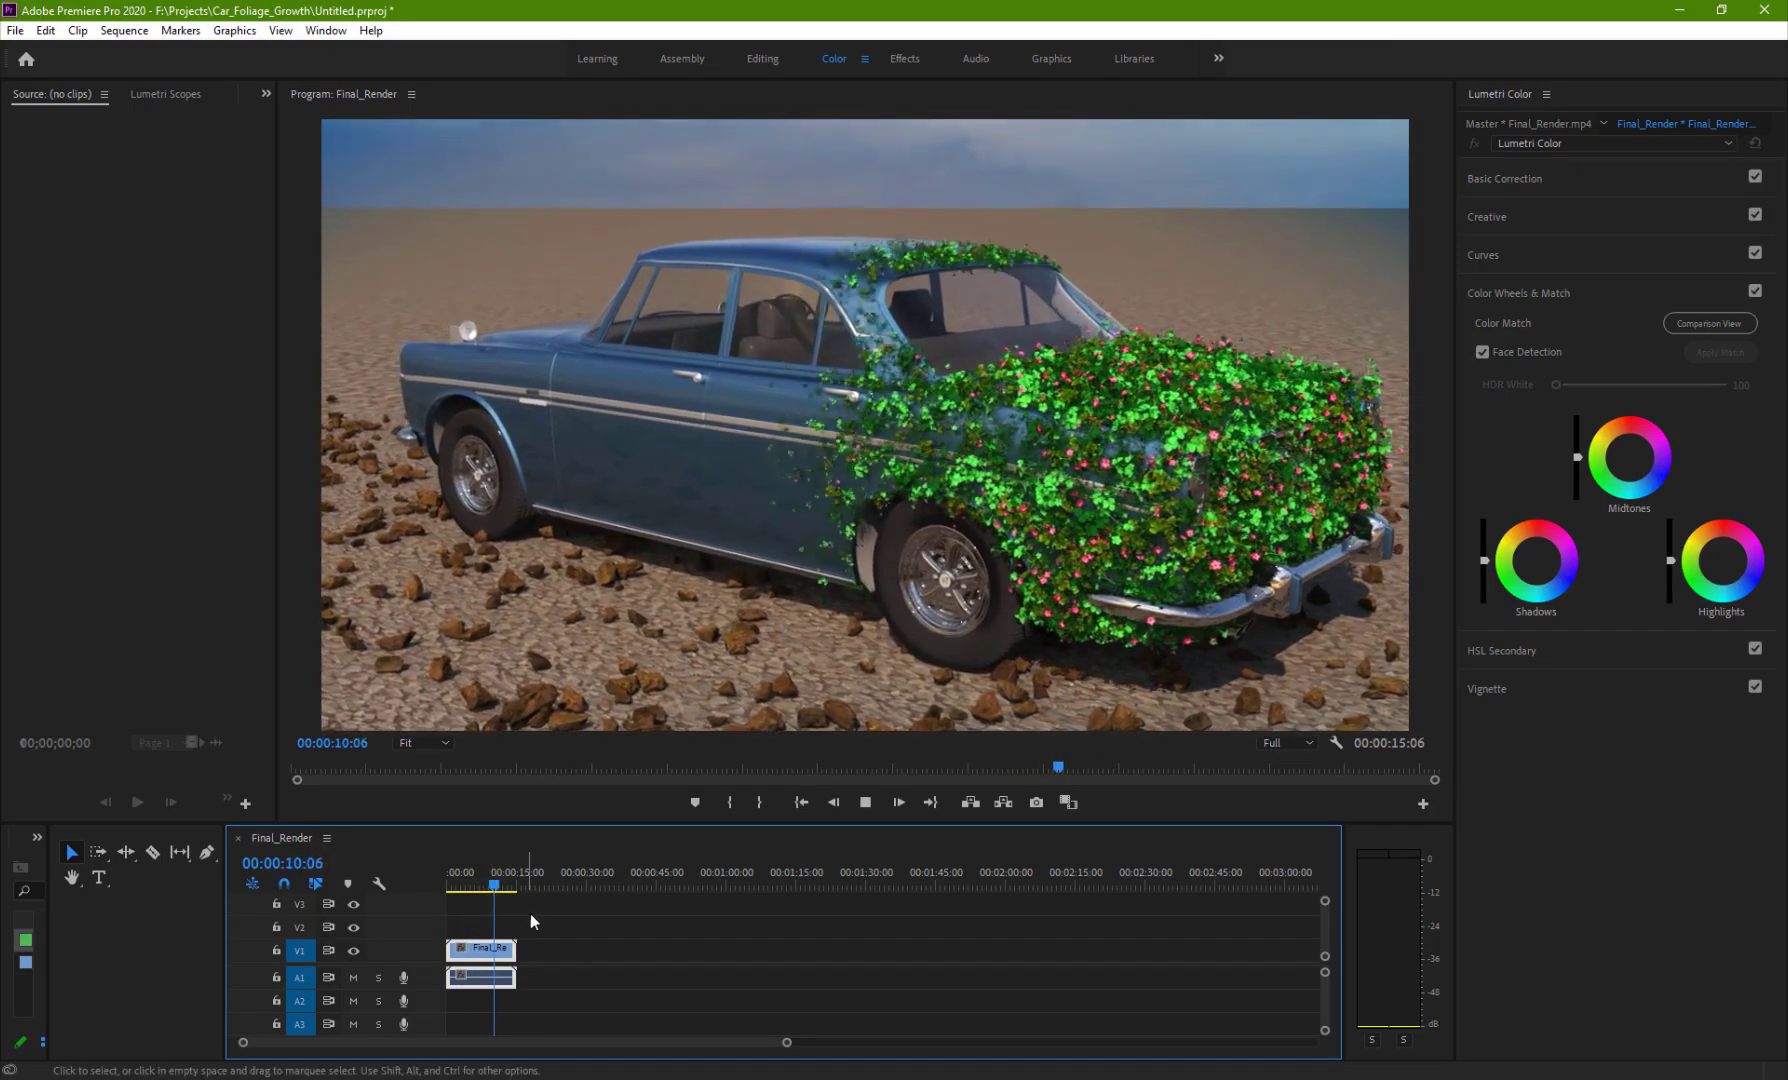
left_click(493, 877)
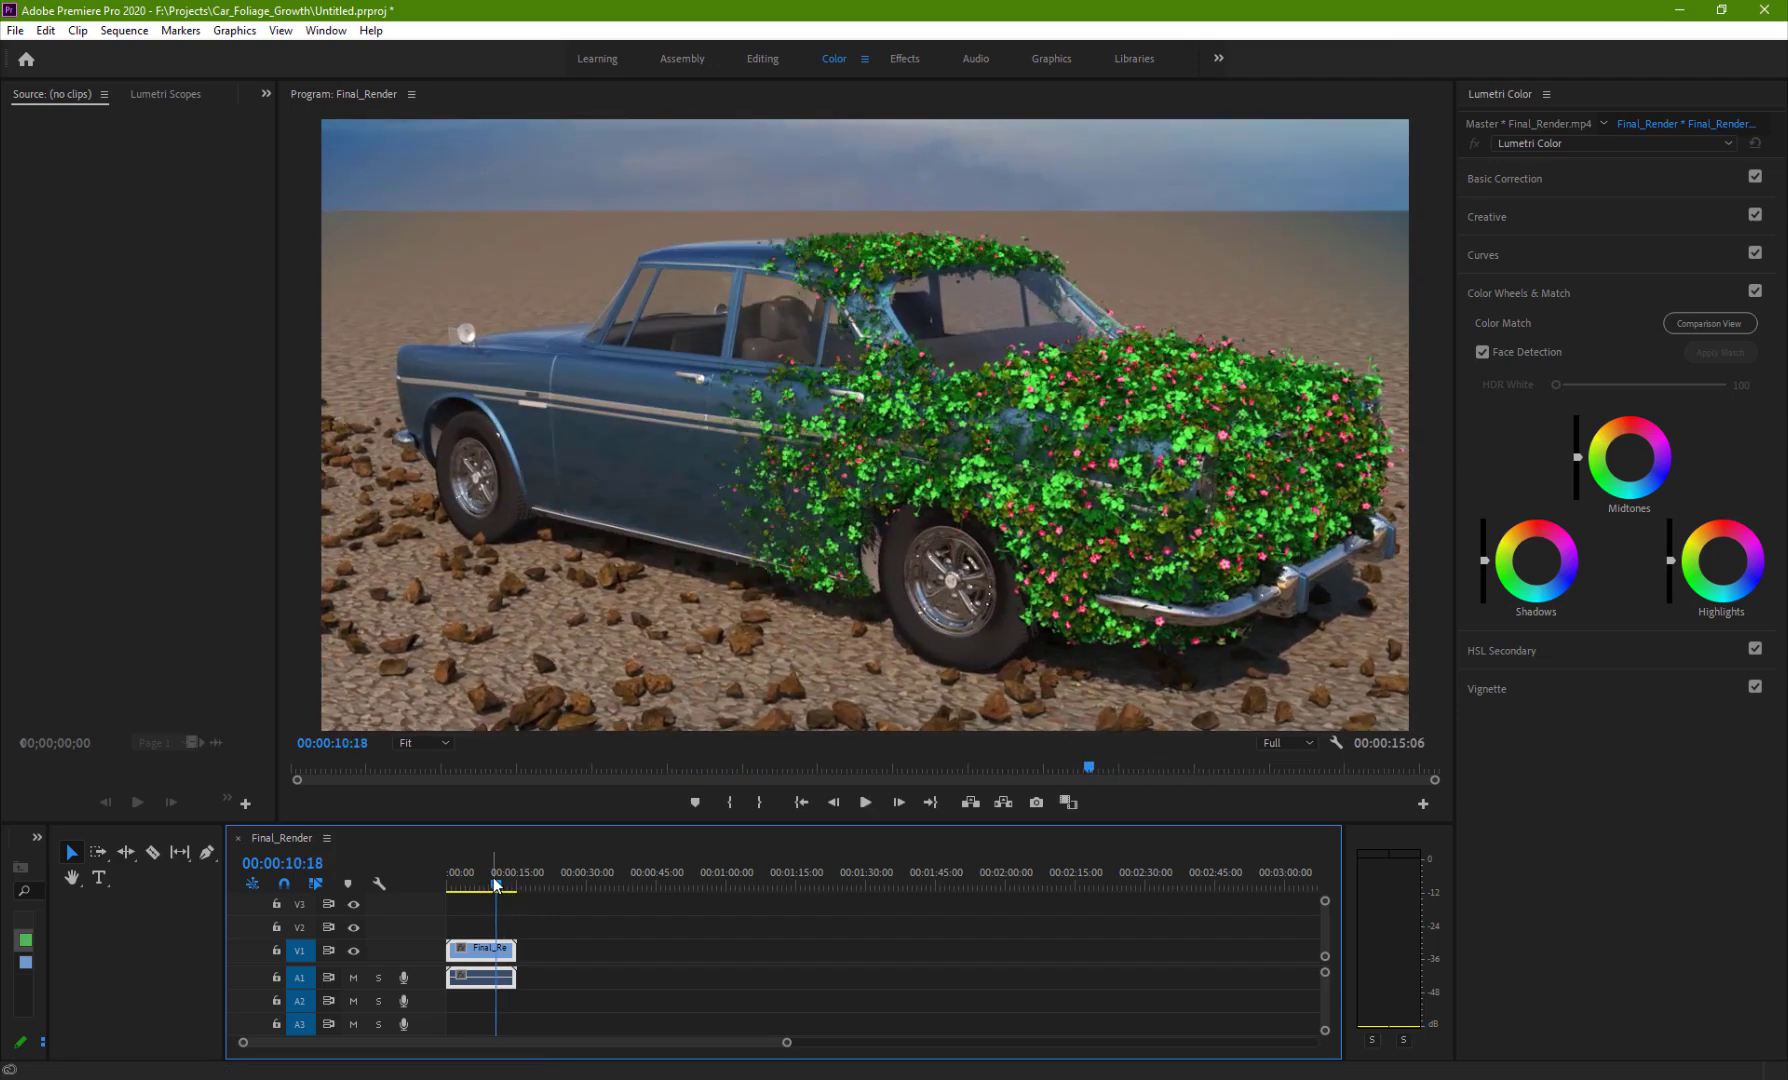
mouse_move(493, 884)
left_mouse_down()
mouse_move(458, 884)
mouse_move(475, 886)
left_mouse_up()
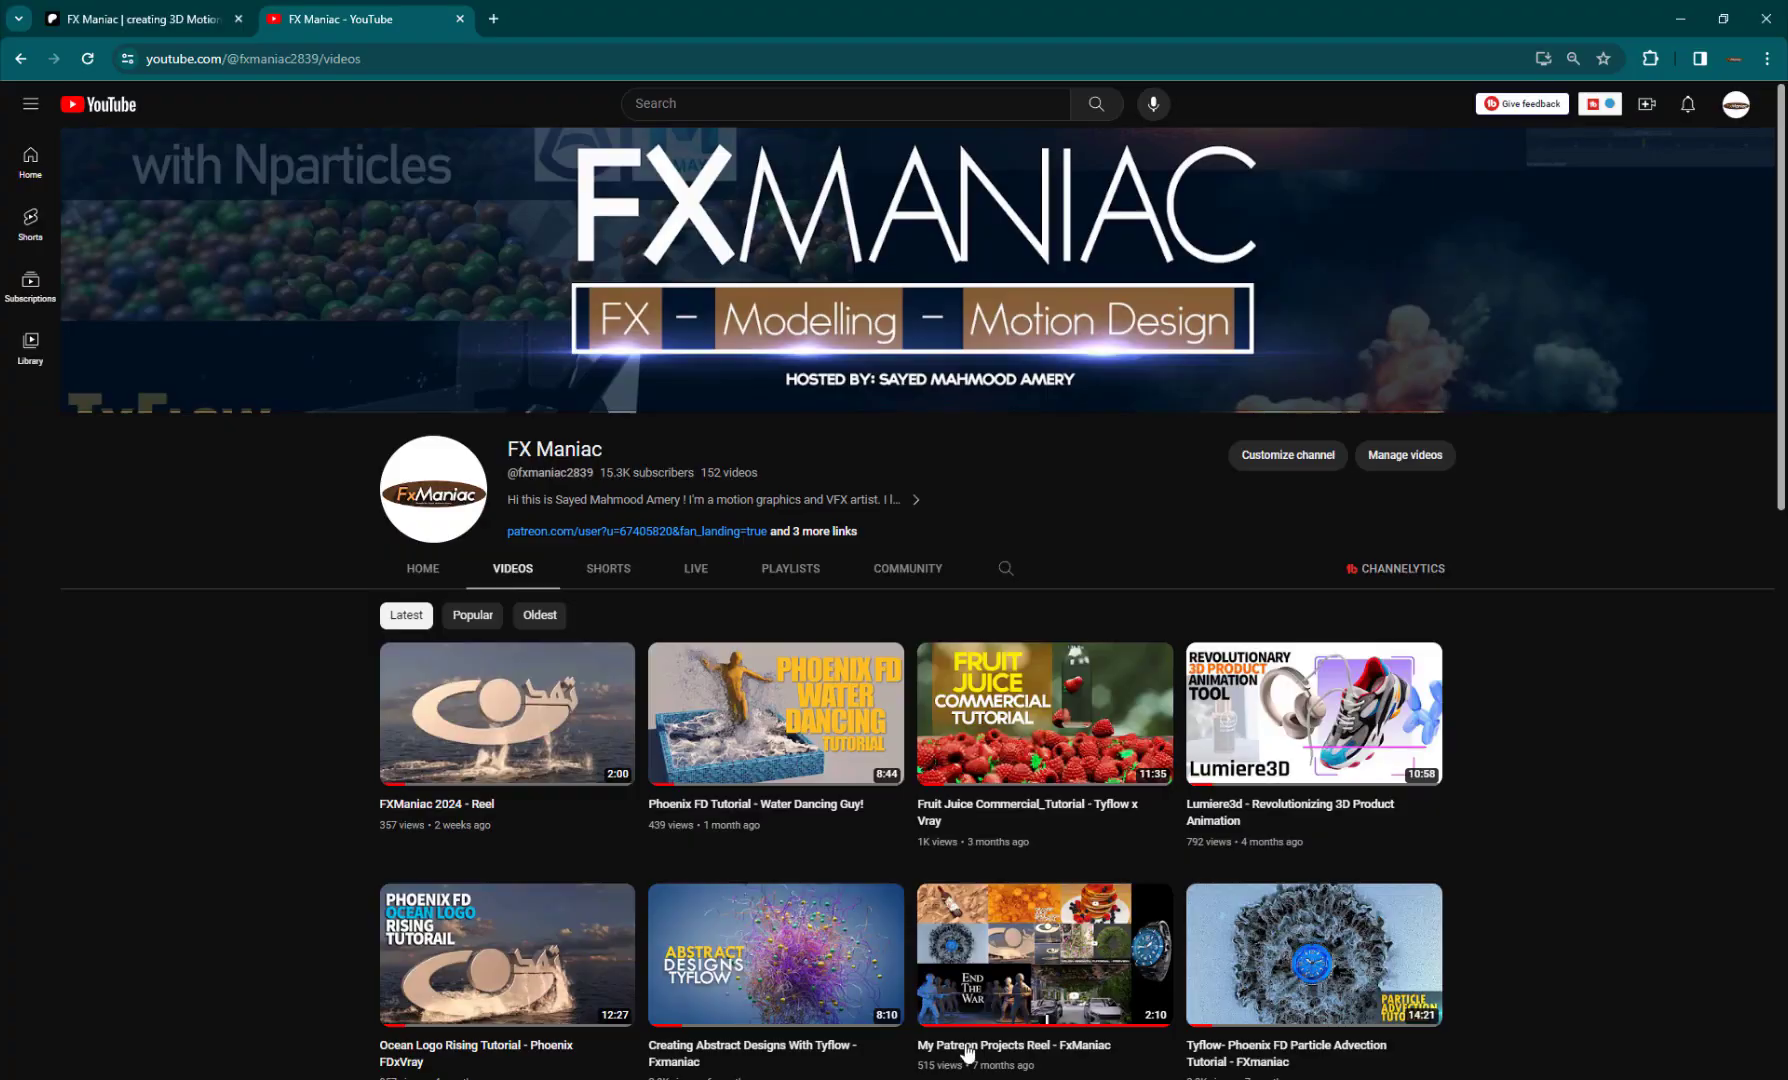
Step: Browse the FX Maniac YouTube channel's videos and locate the Tyflow Growth Tutorial
scroll(878, 790, "down", 13)
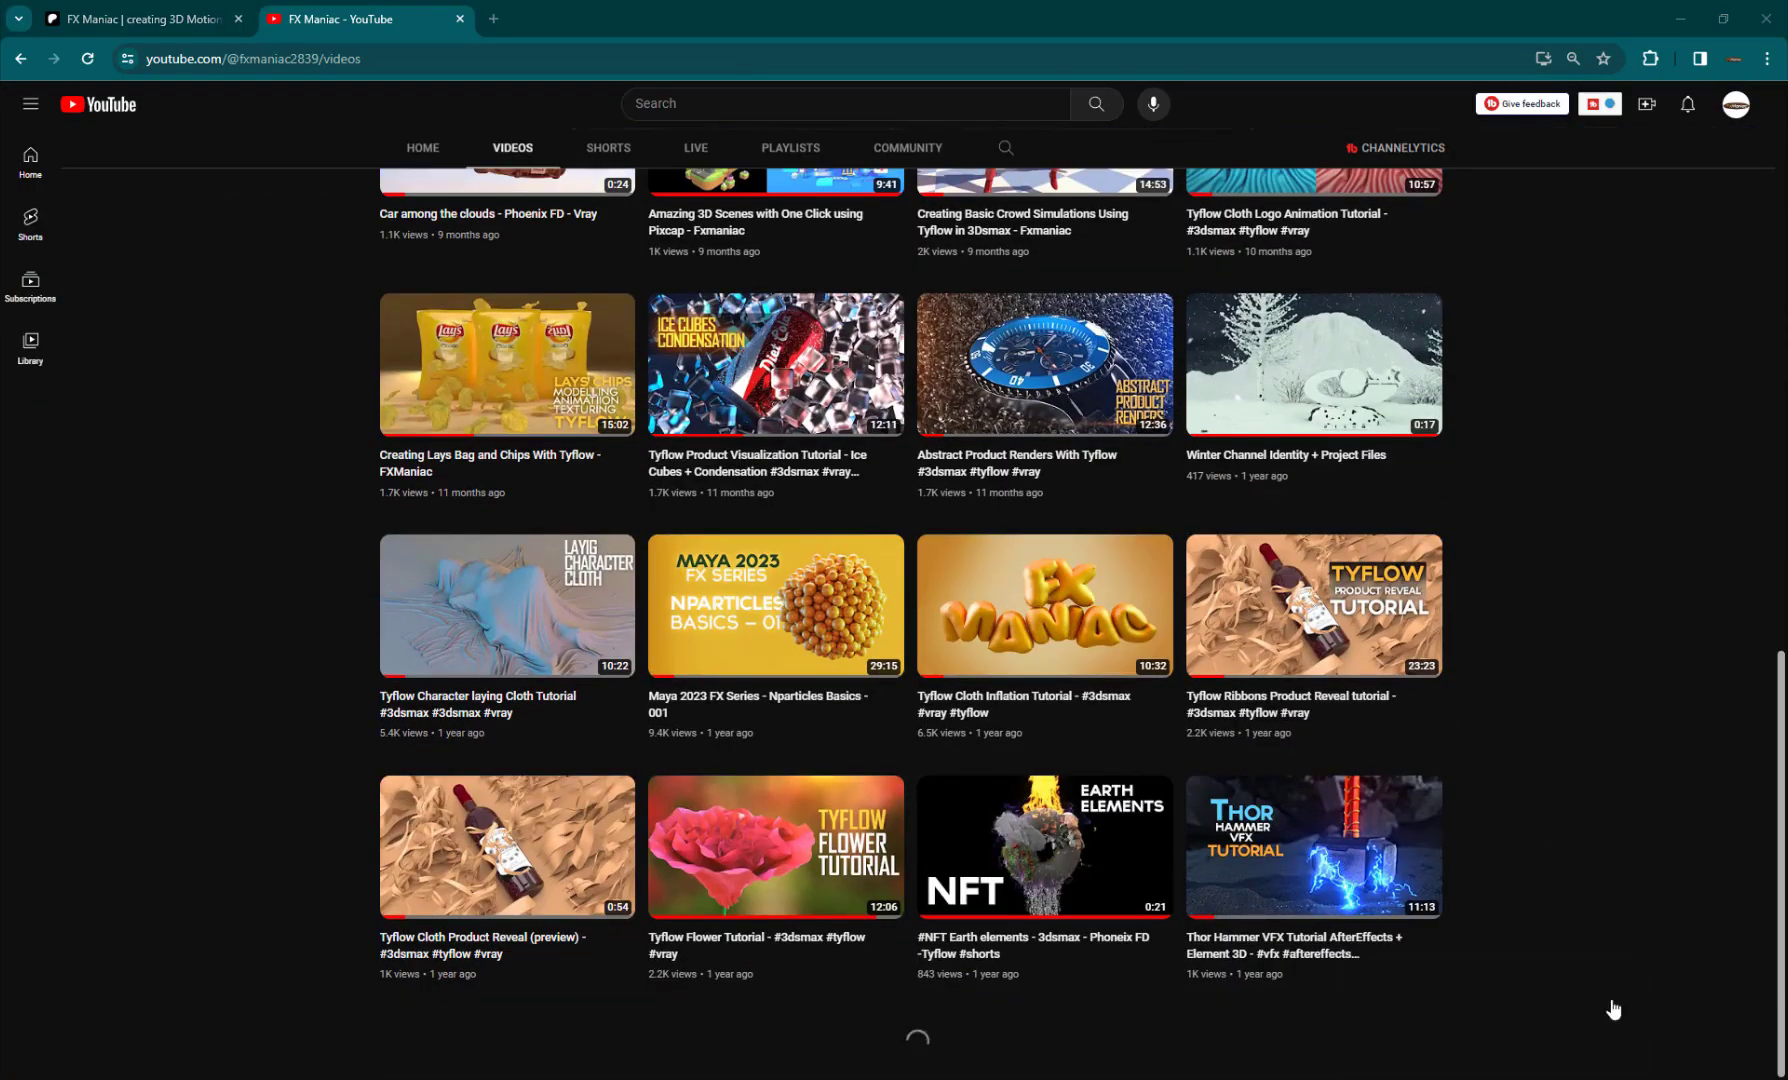
scroll(463, 687, "down", 5)
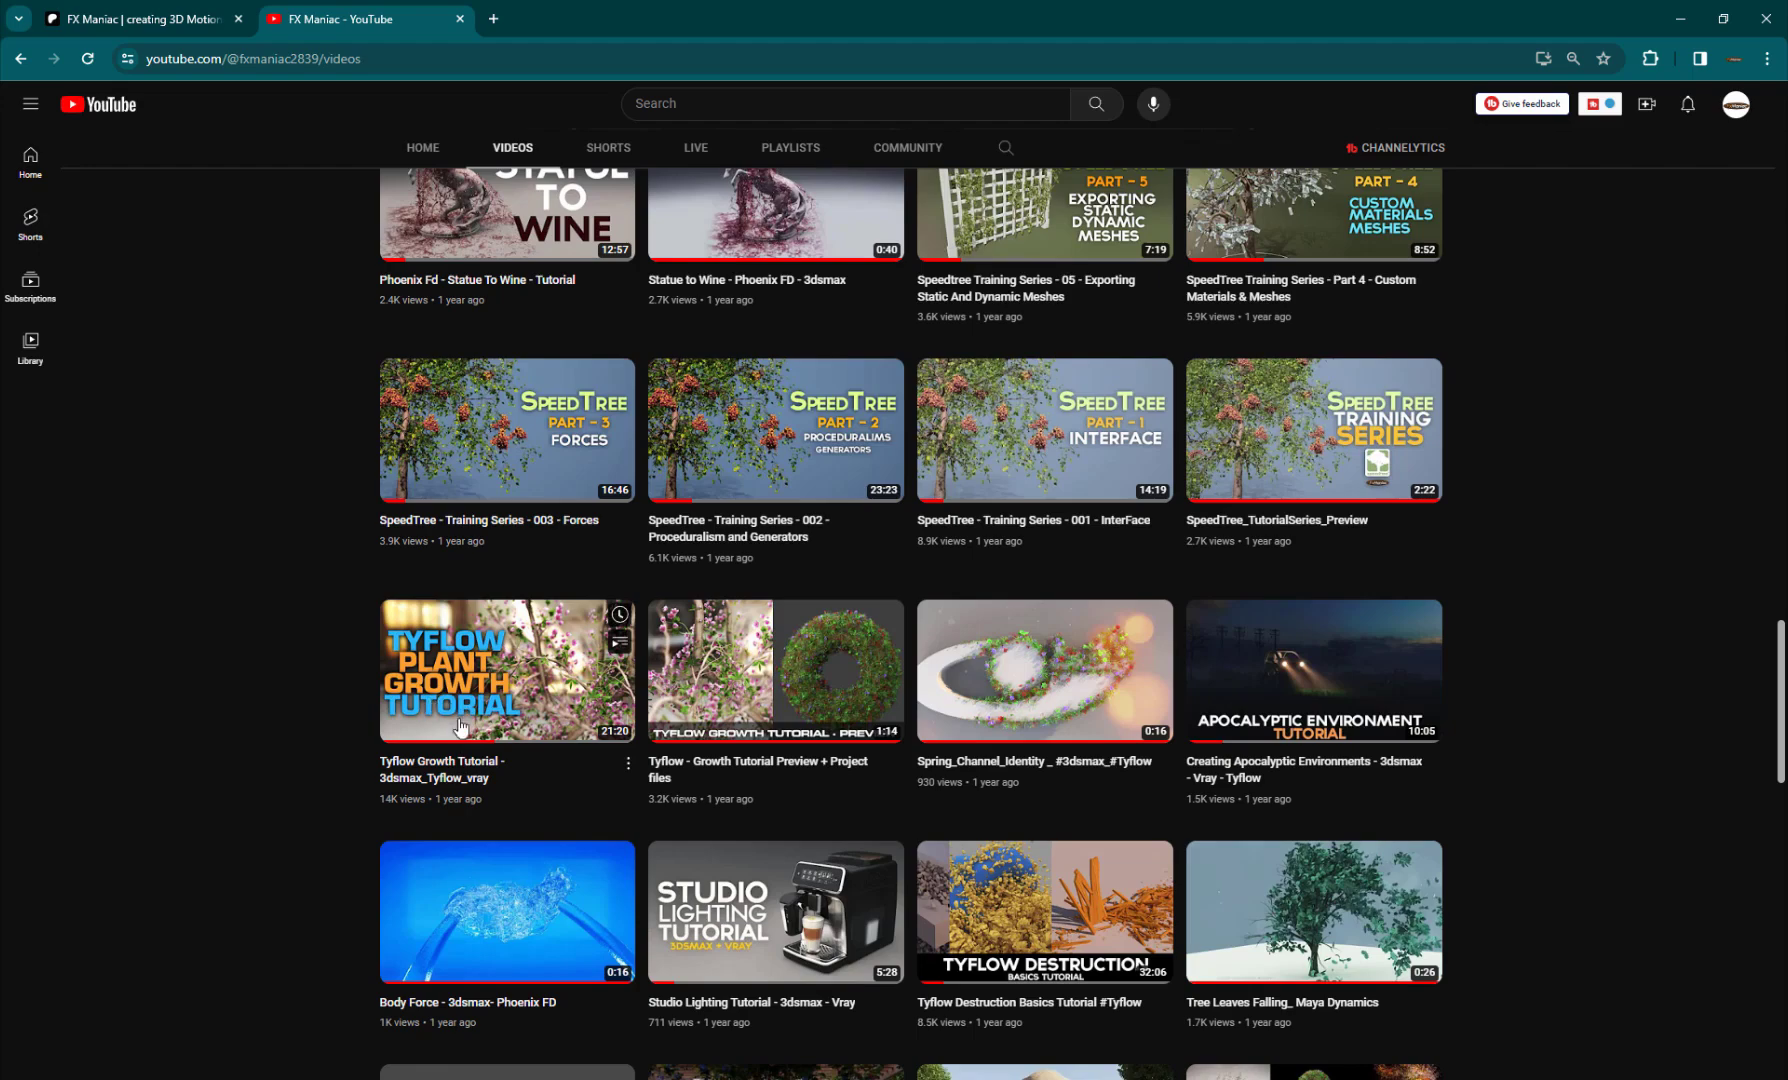
mouse_move(557, 685)
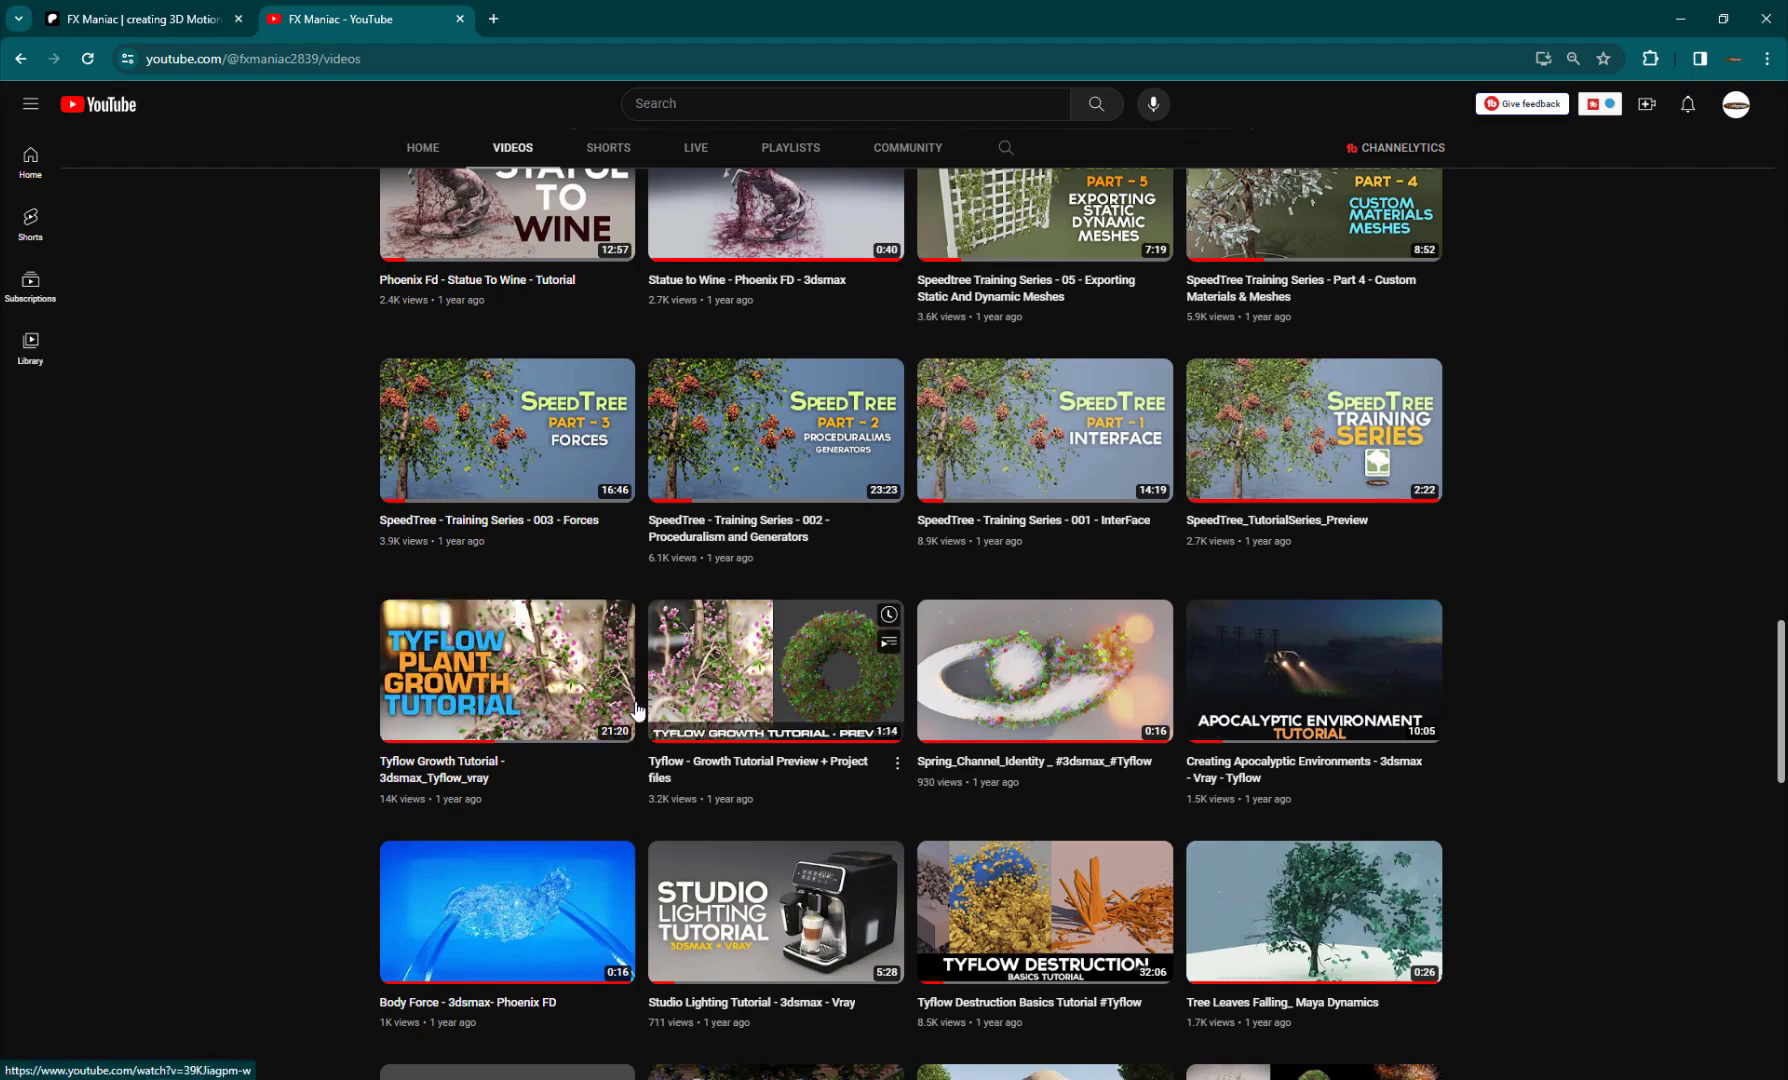
scroll(771, 722, "up", 10)
scroll(771, 722, "up", 15)
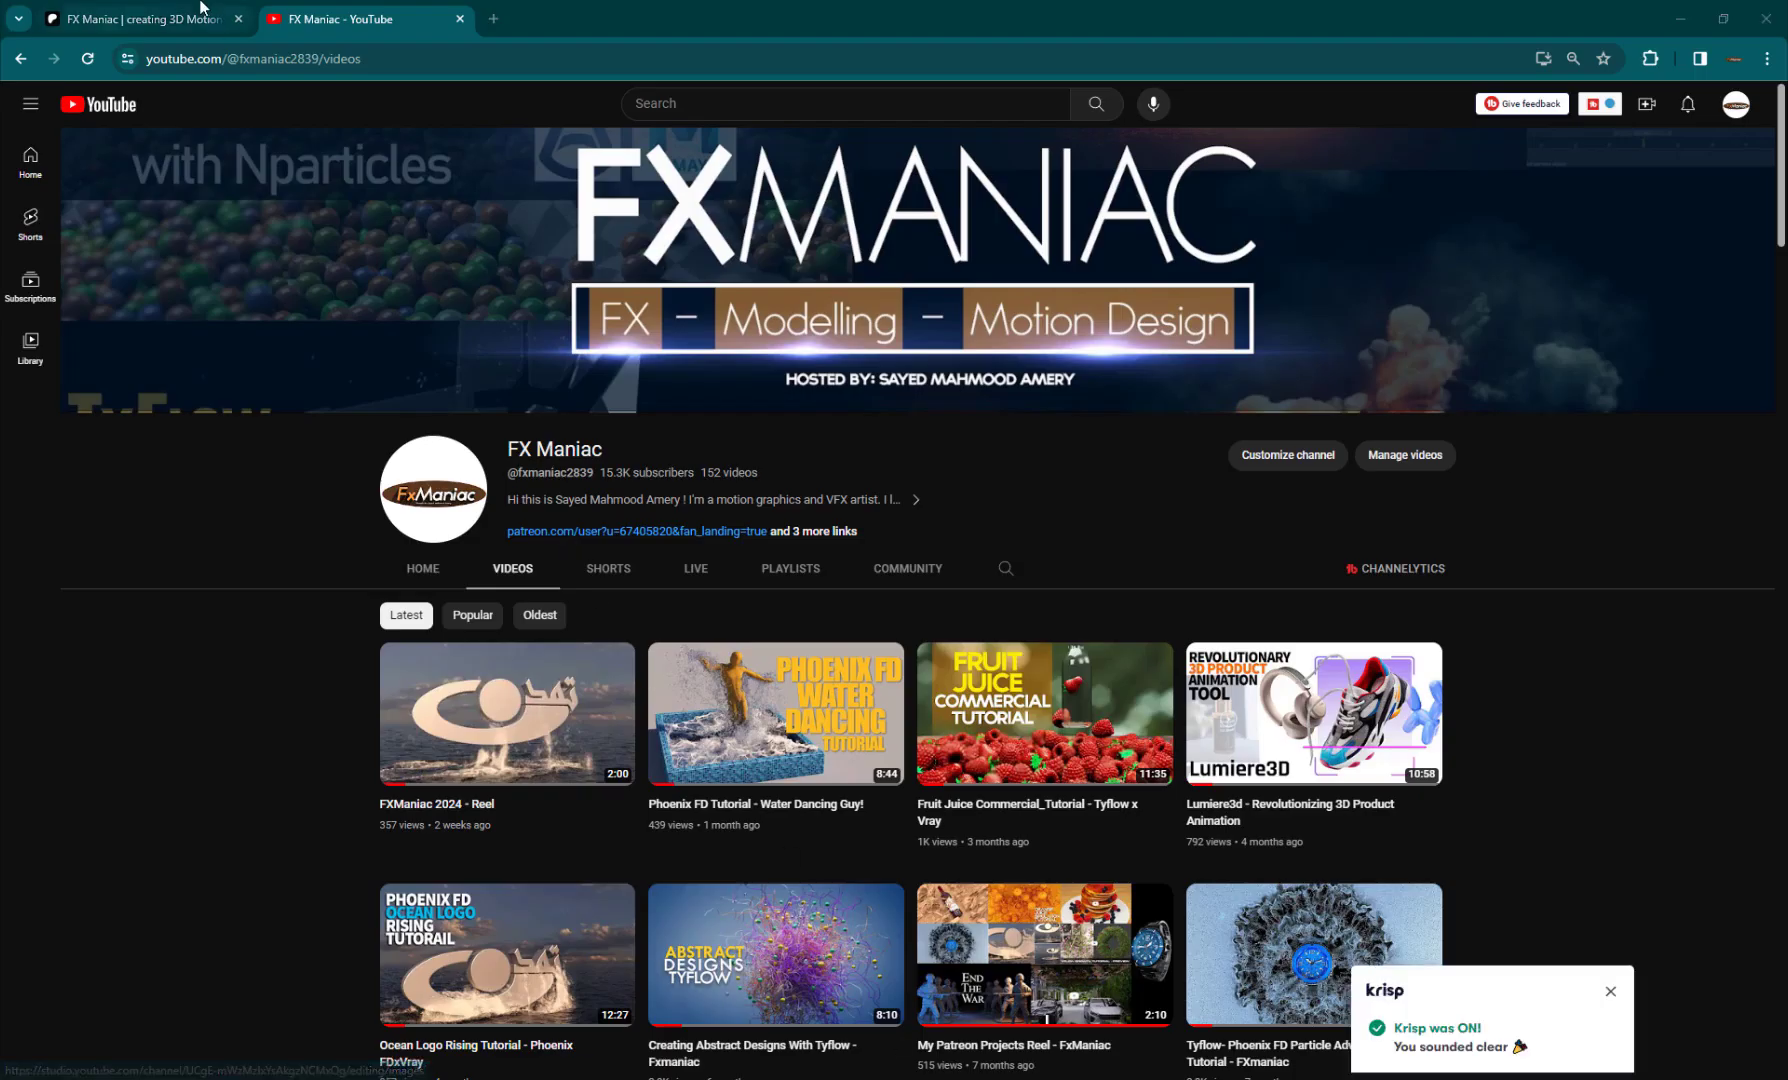
Step: Review the membership tiers and the Vintage Car foliage growth post on the FX Maniac Patreon page
left_click(140, 19)
scroll(708, 479, "up", 5)
scroll(708, 479, "down", 4)
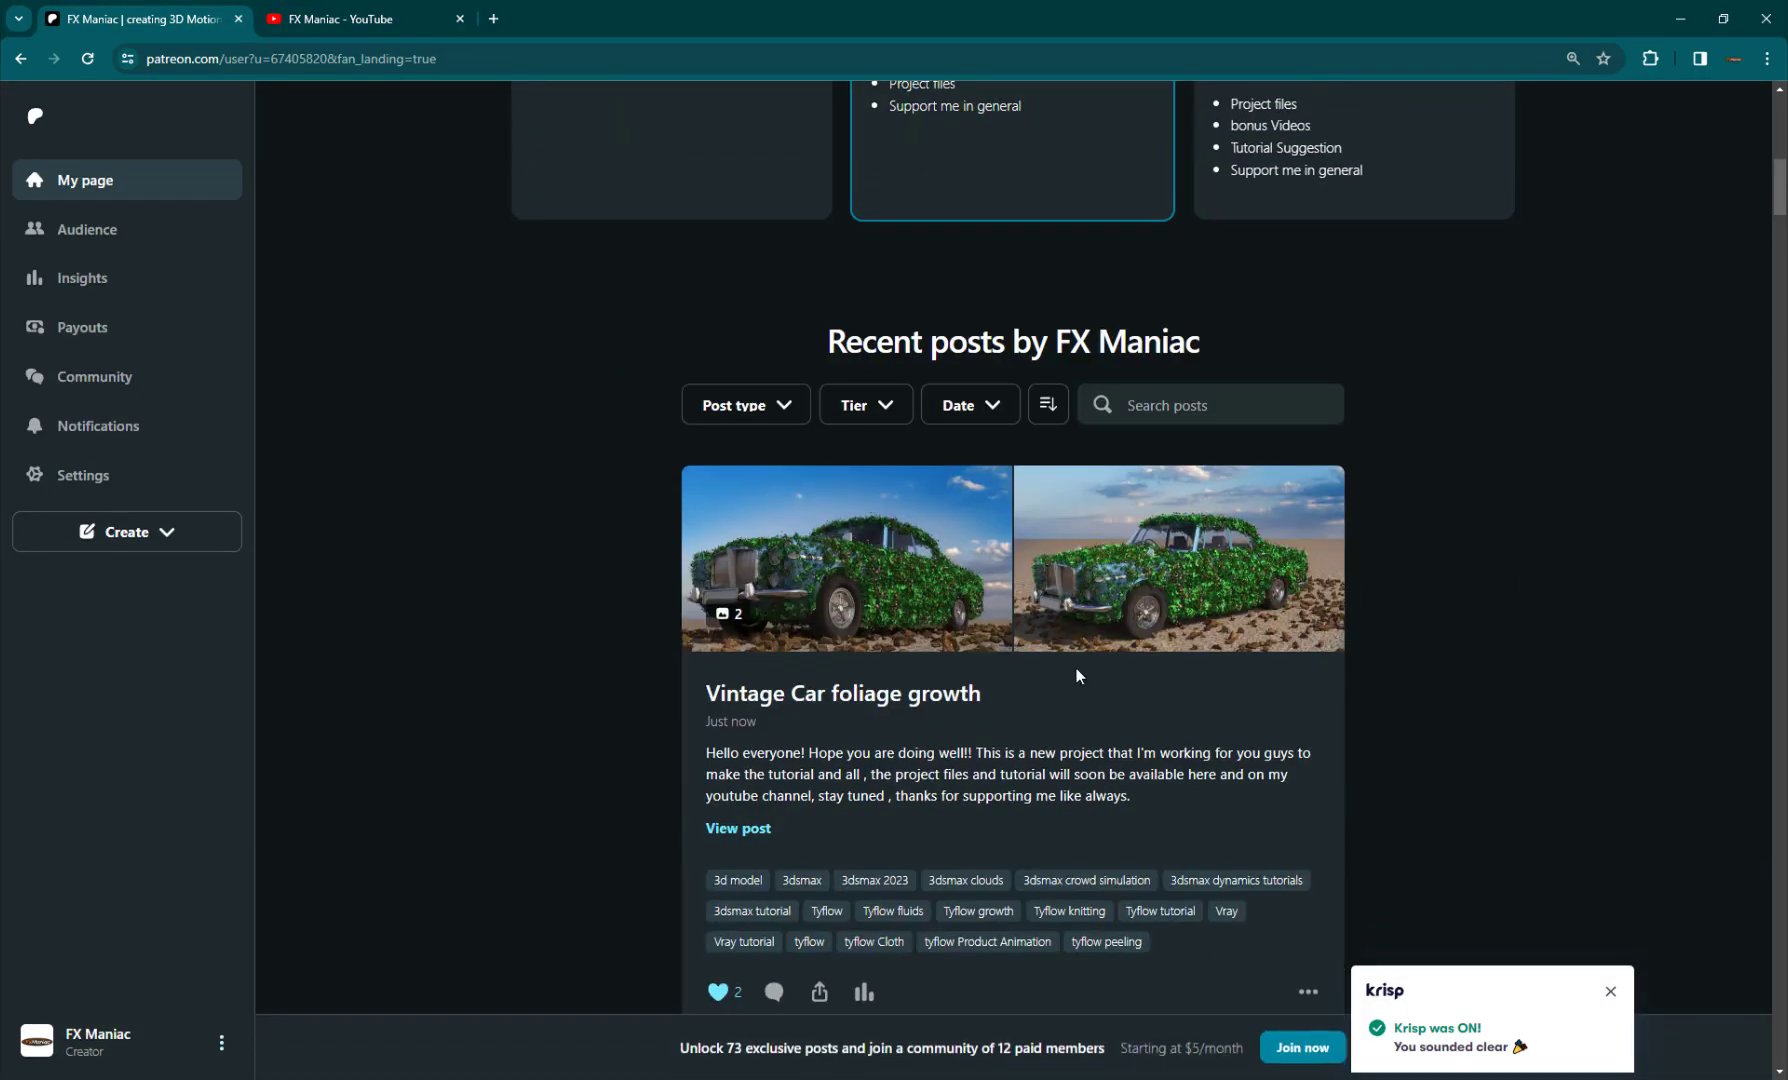
left_click(1612, 989)
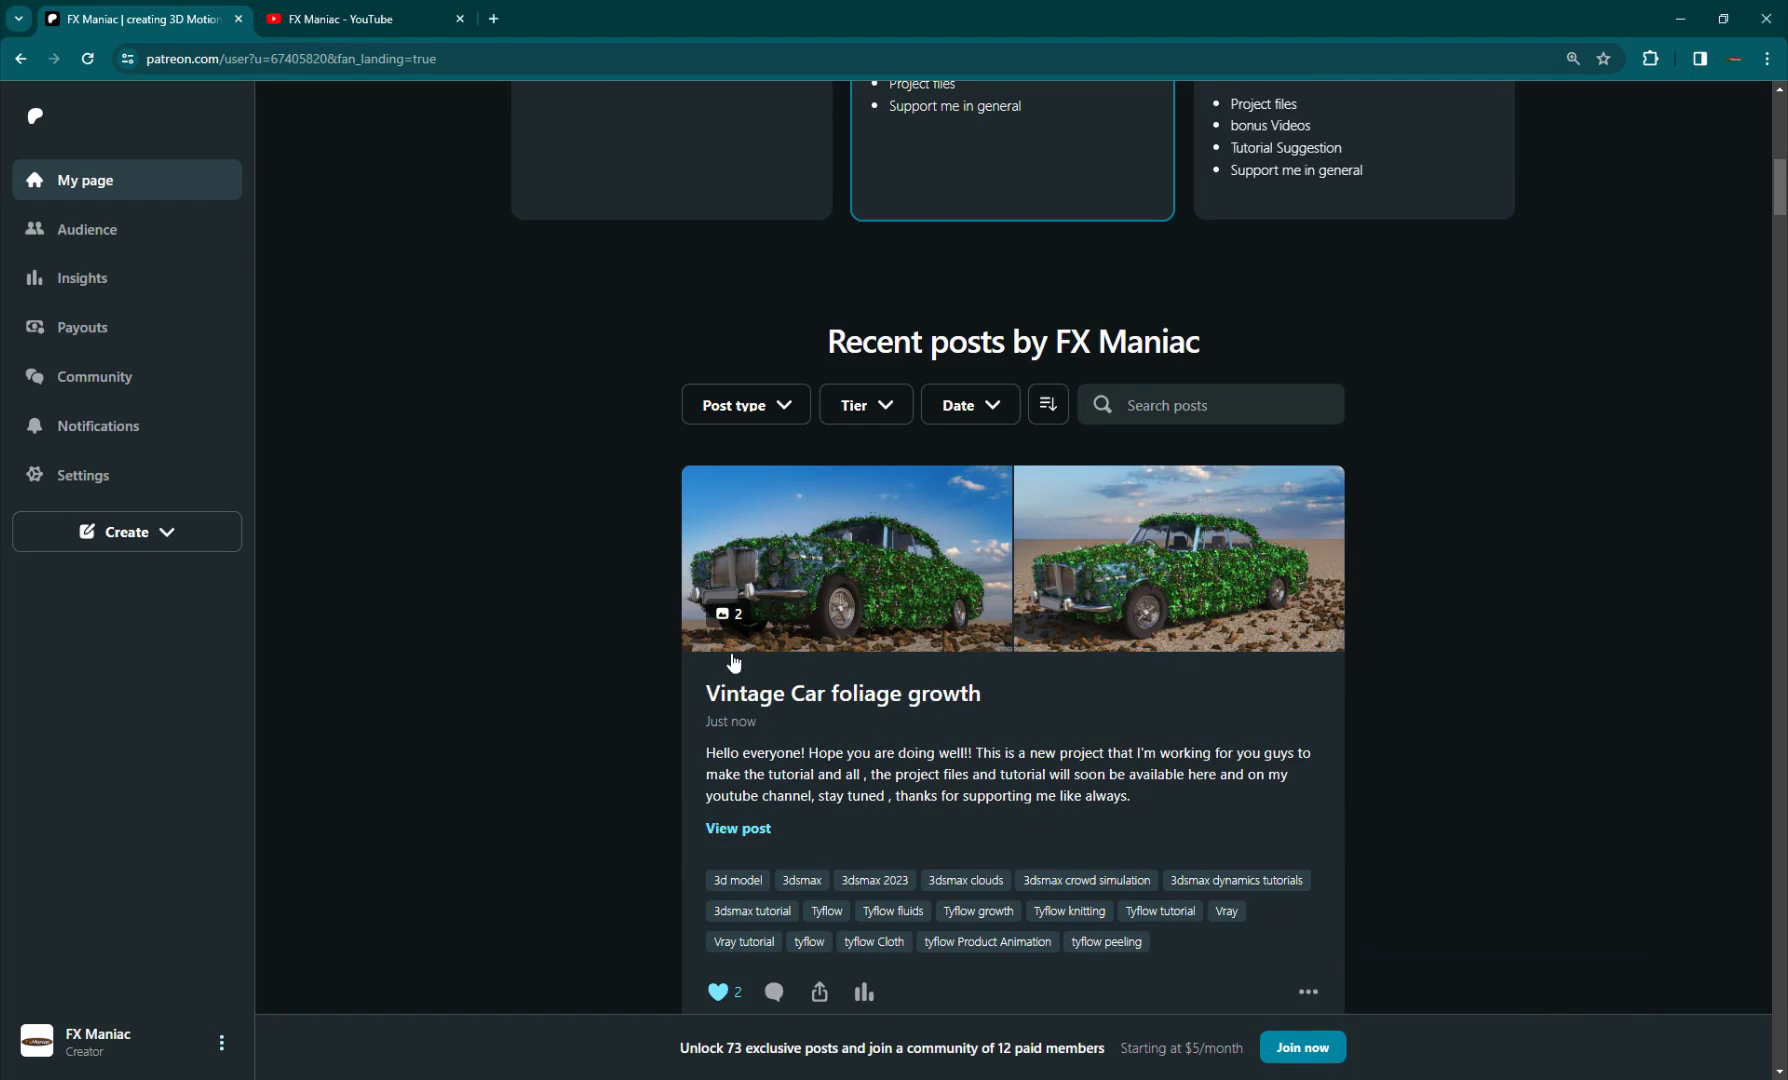
scroll(891, 627, "down", 1)
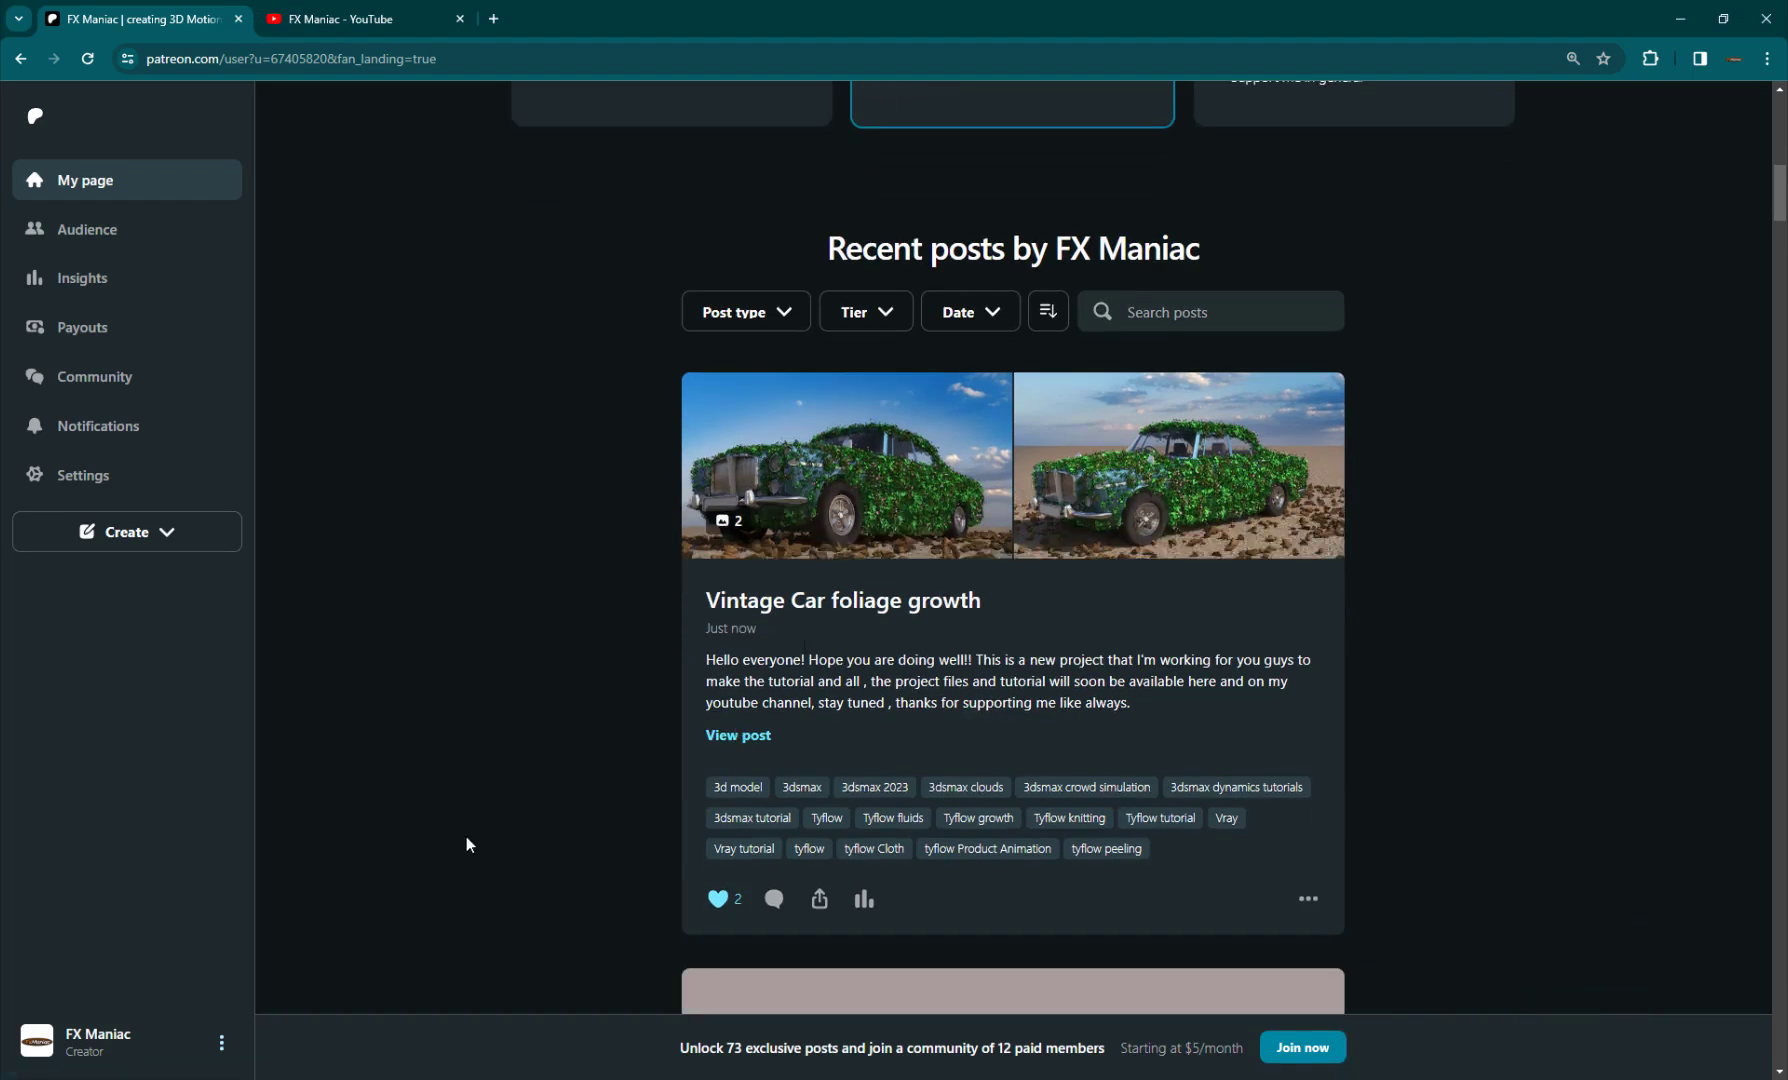
left_click(1680, 18)
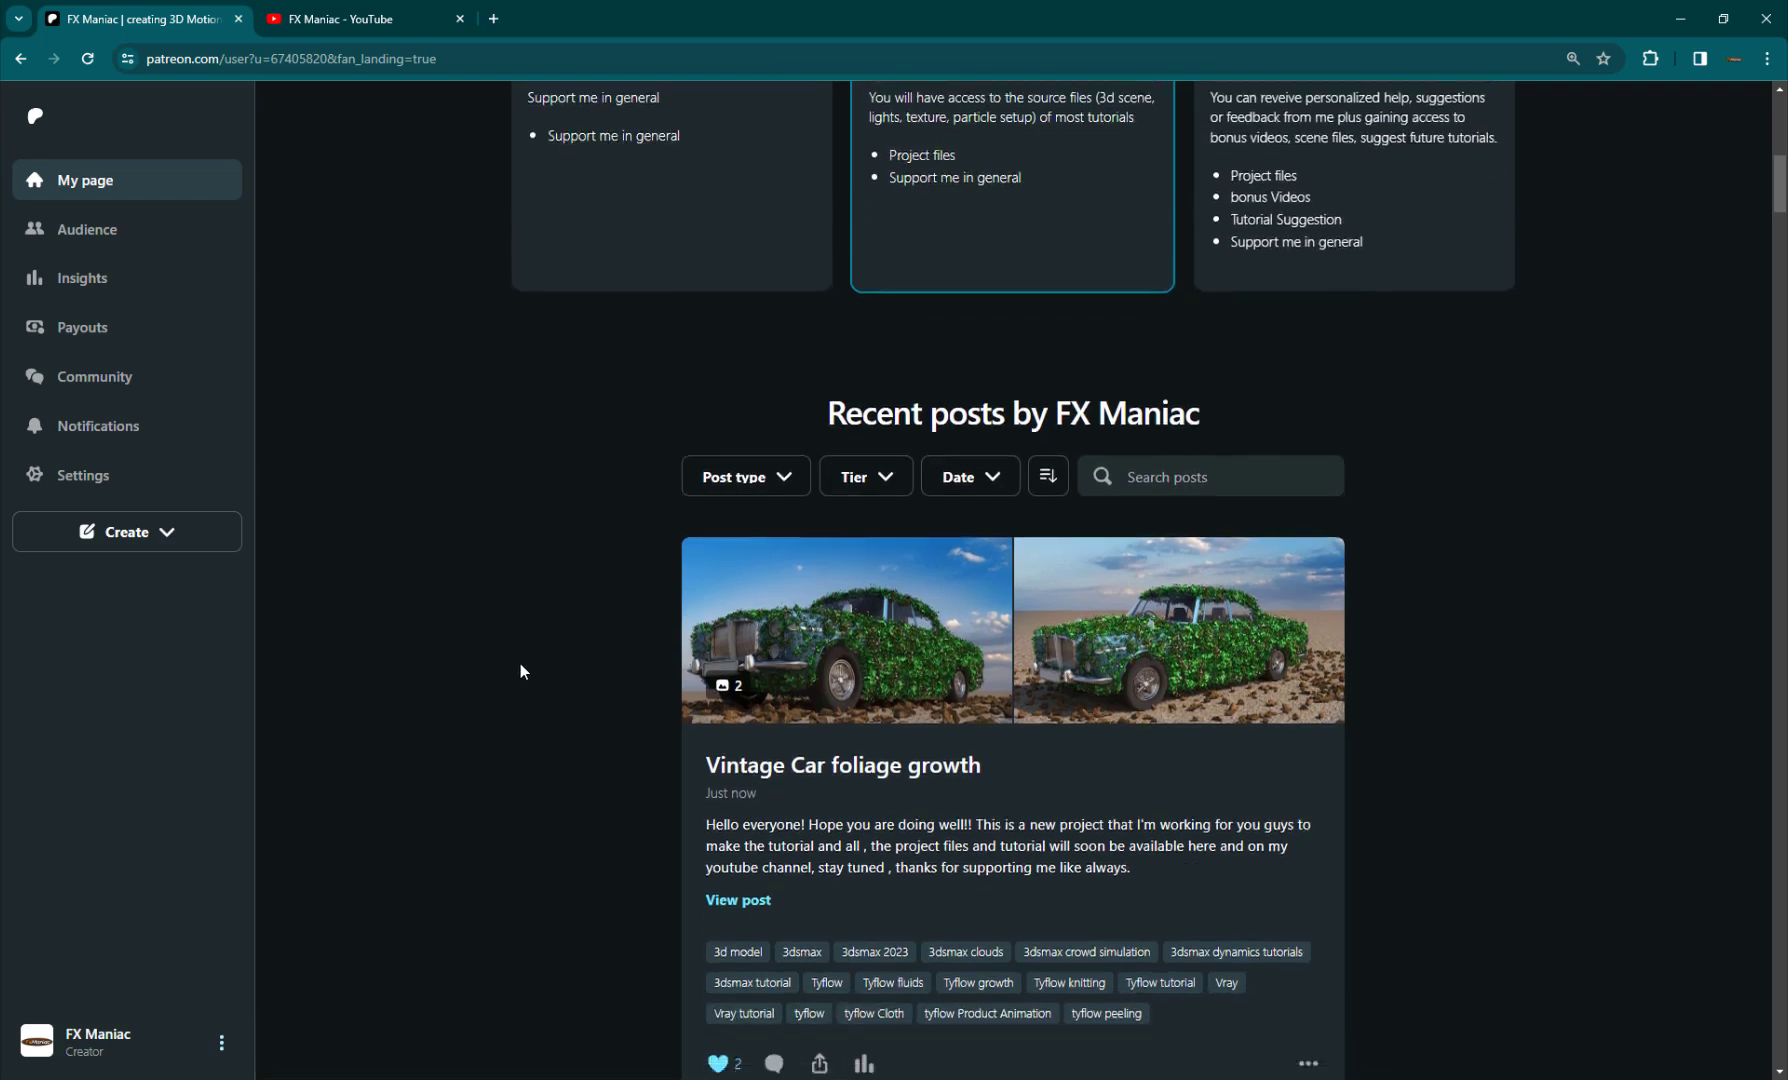
scroll(507, 645, "up", 8)
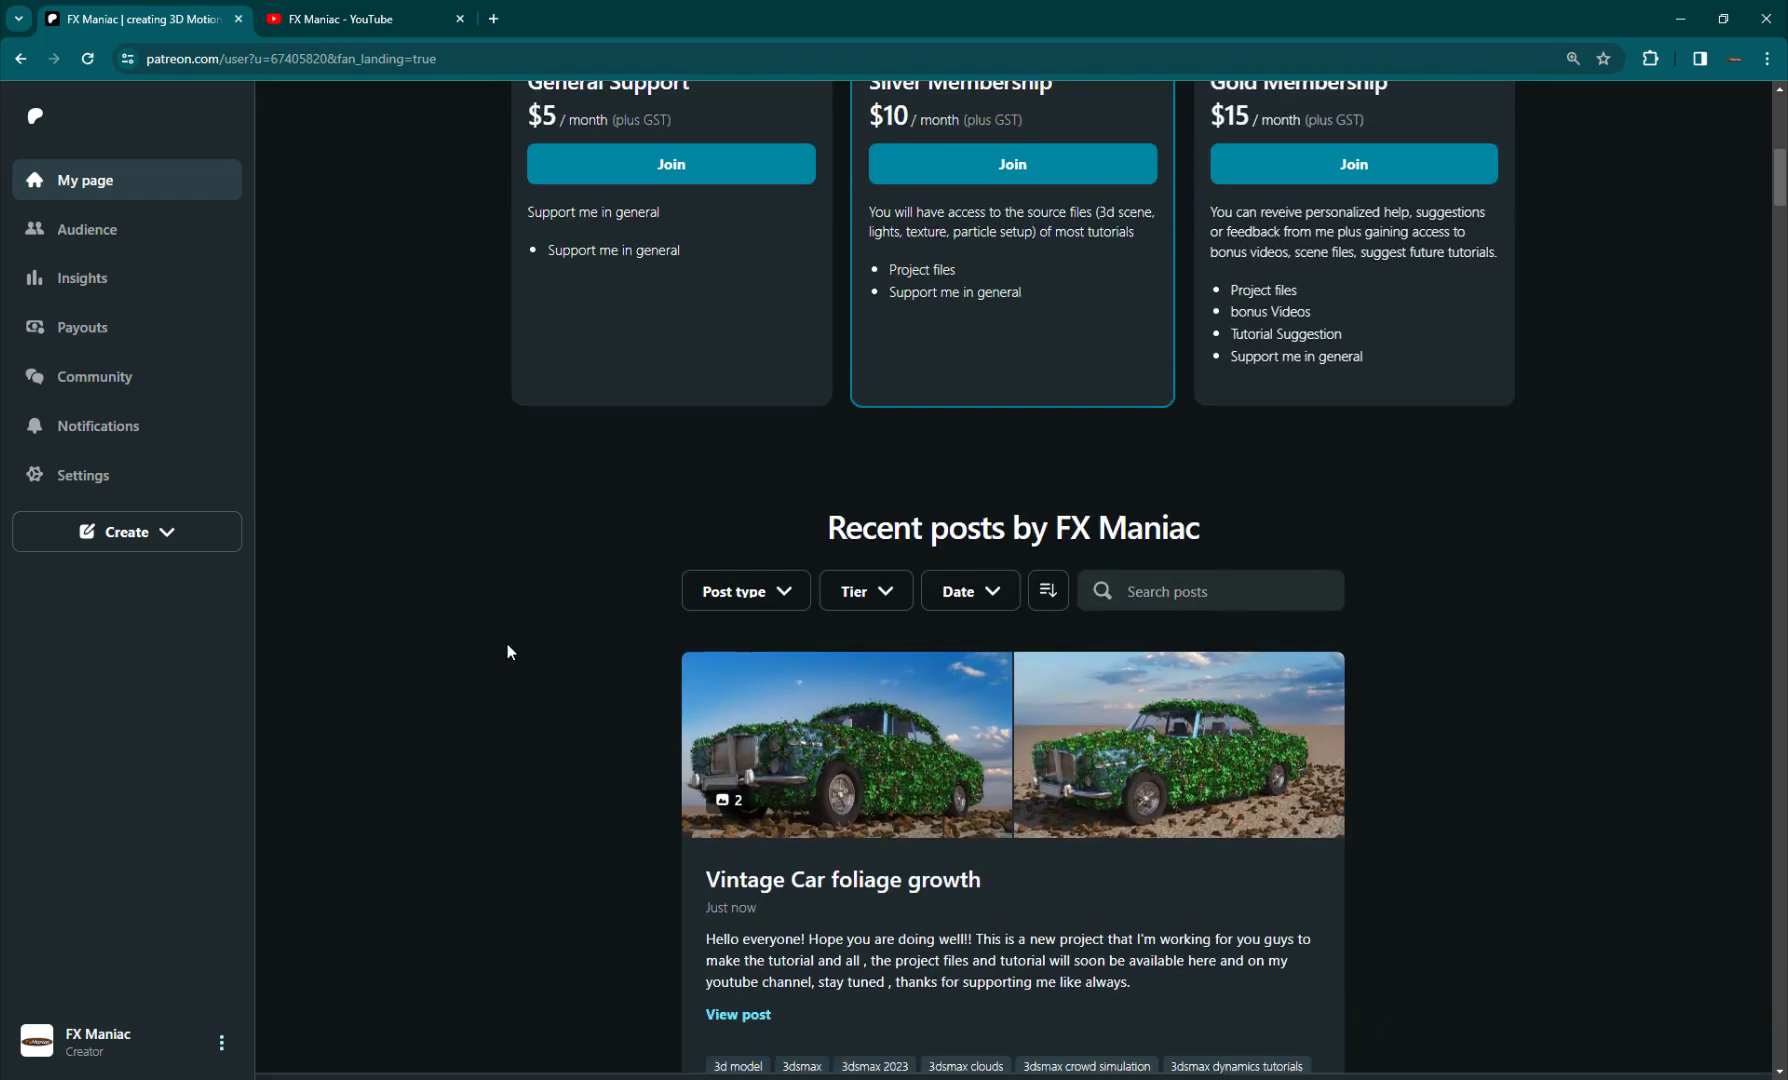
scroll(512, 653, "down", 6)
scroll(515, 665, "down", 2)
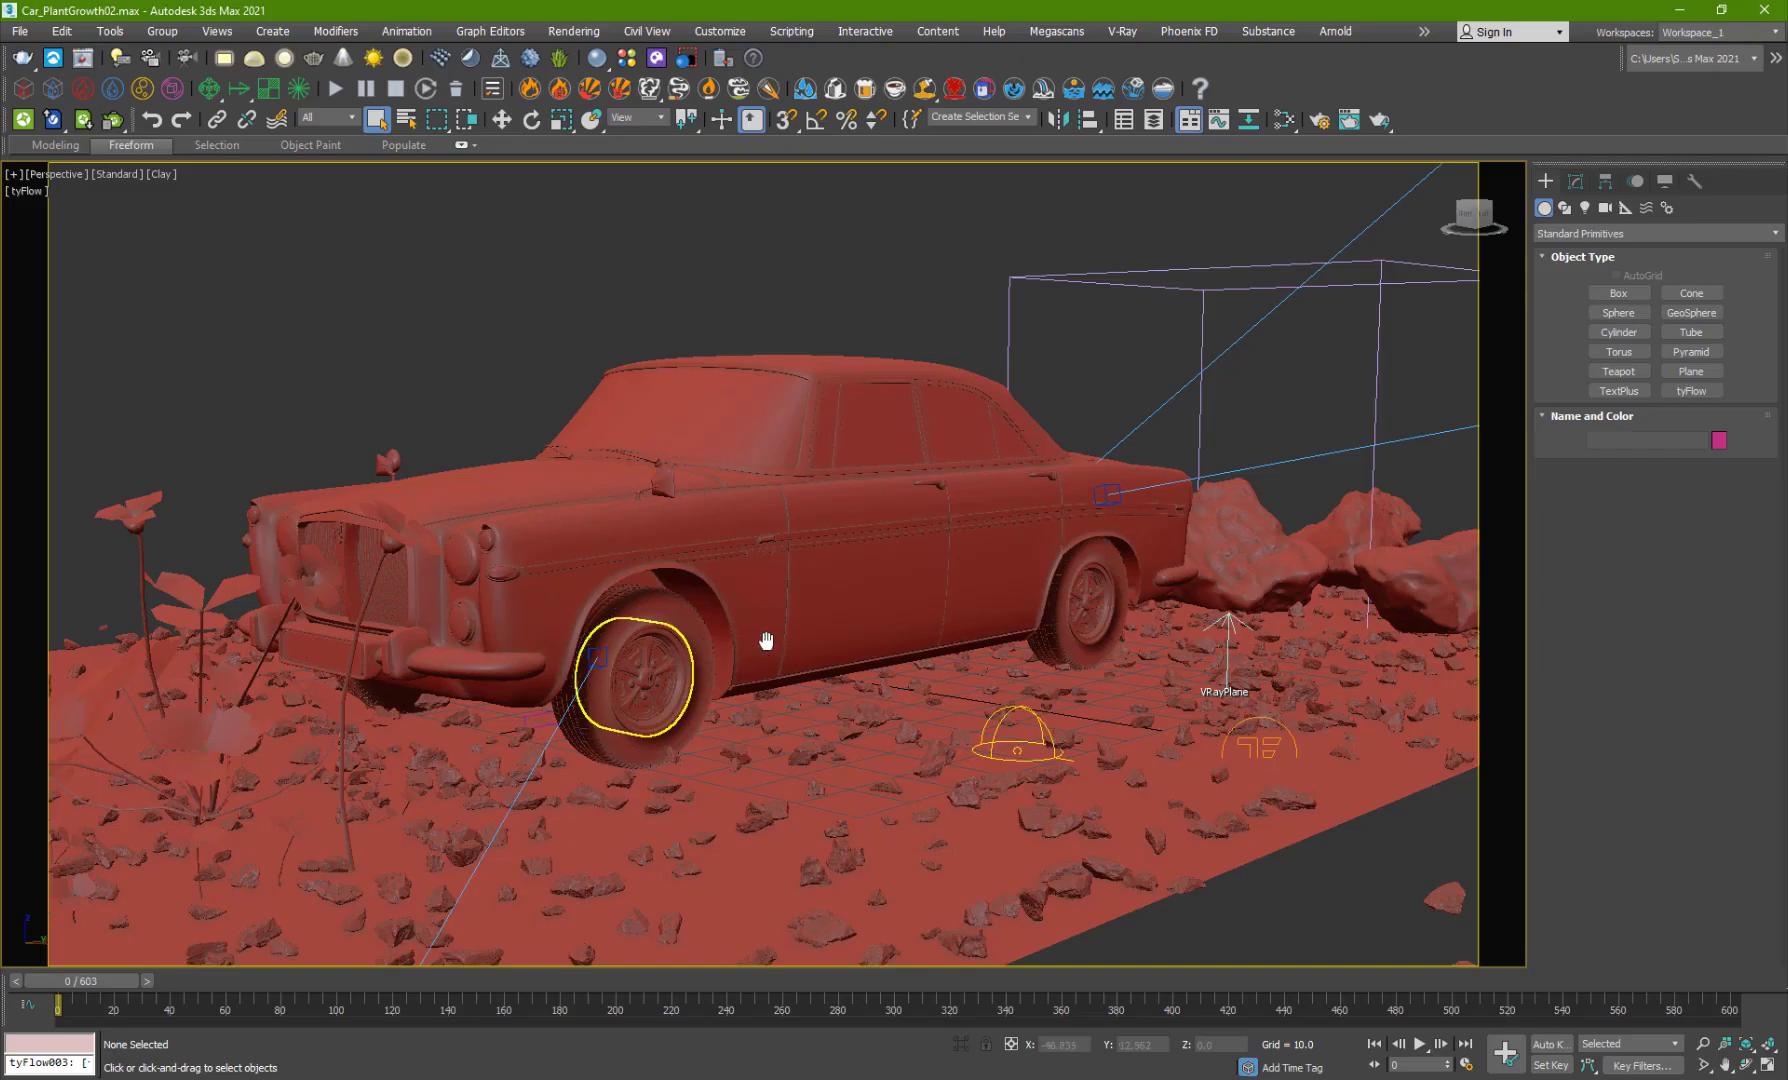
Step: Switch to 3ds Max, reset the car scene to a new empty scene and maximize the perspective viewport
middle_click_drag(760, 655, 781, 640)
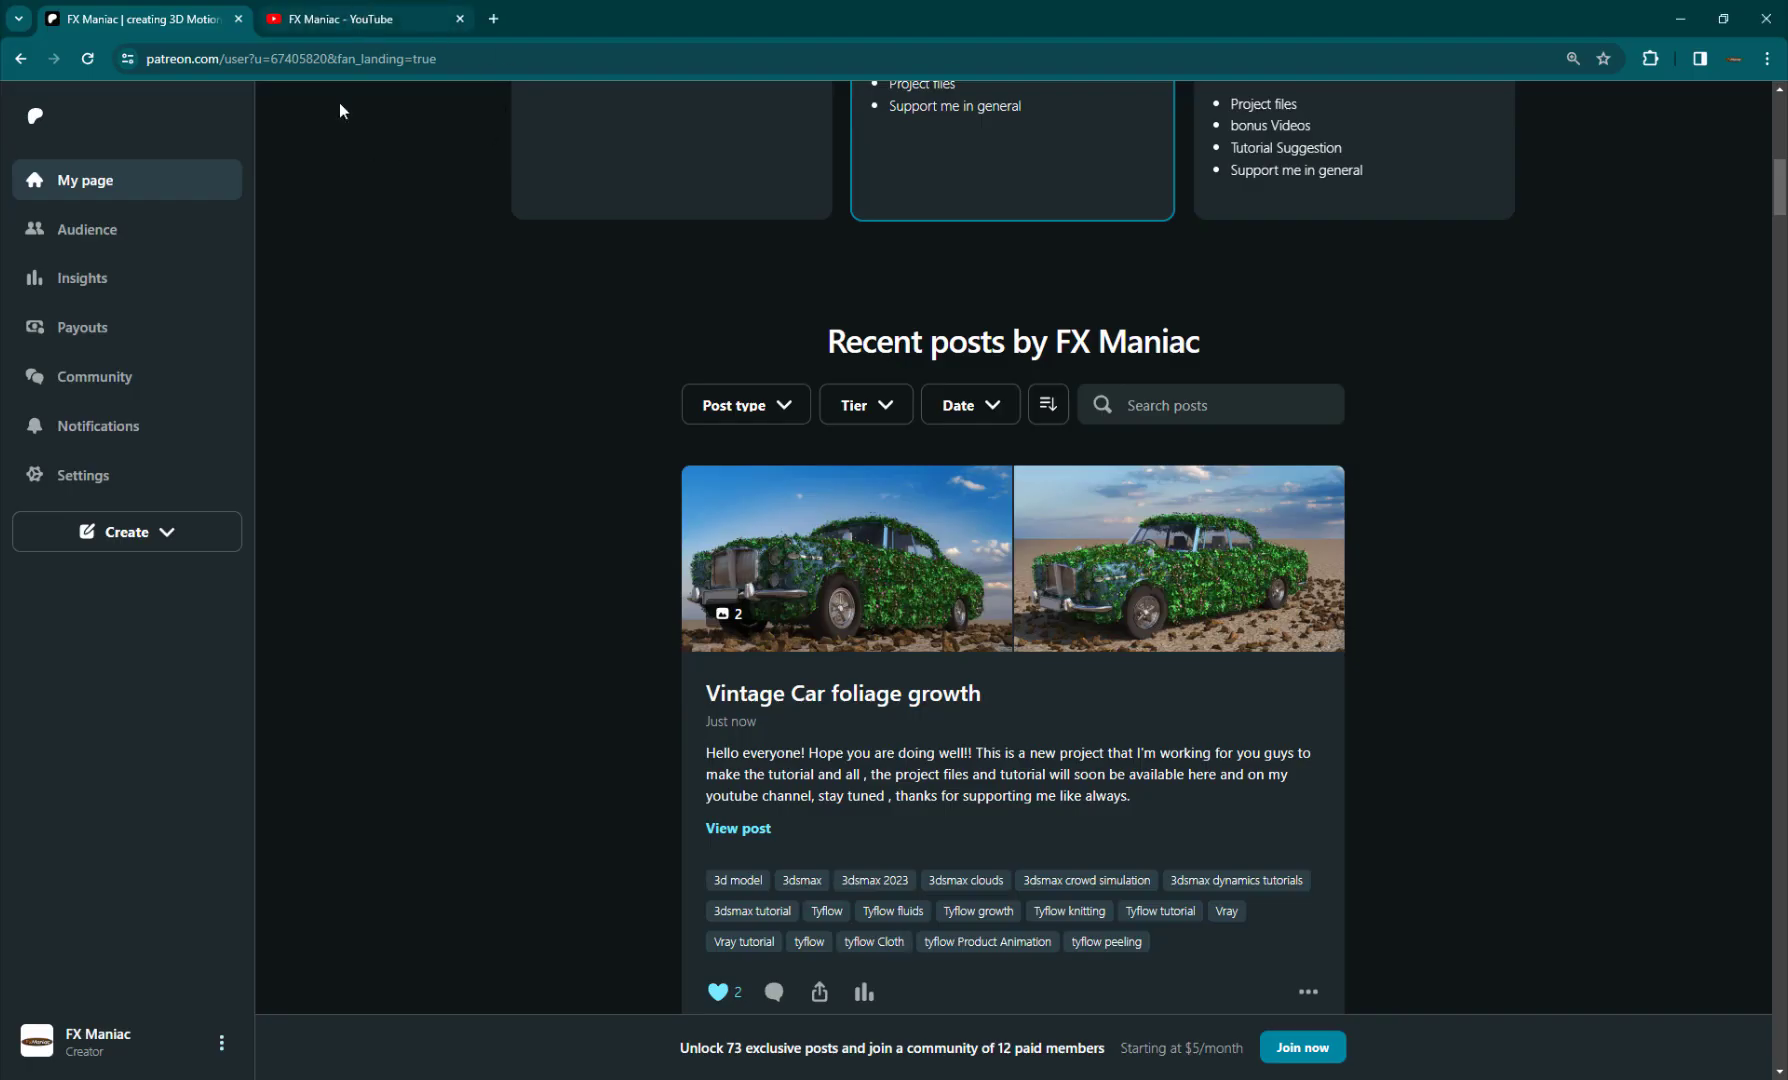
key("ctrl+Tab")
key("alt+Tab")
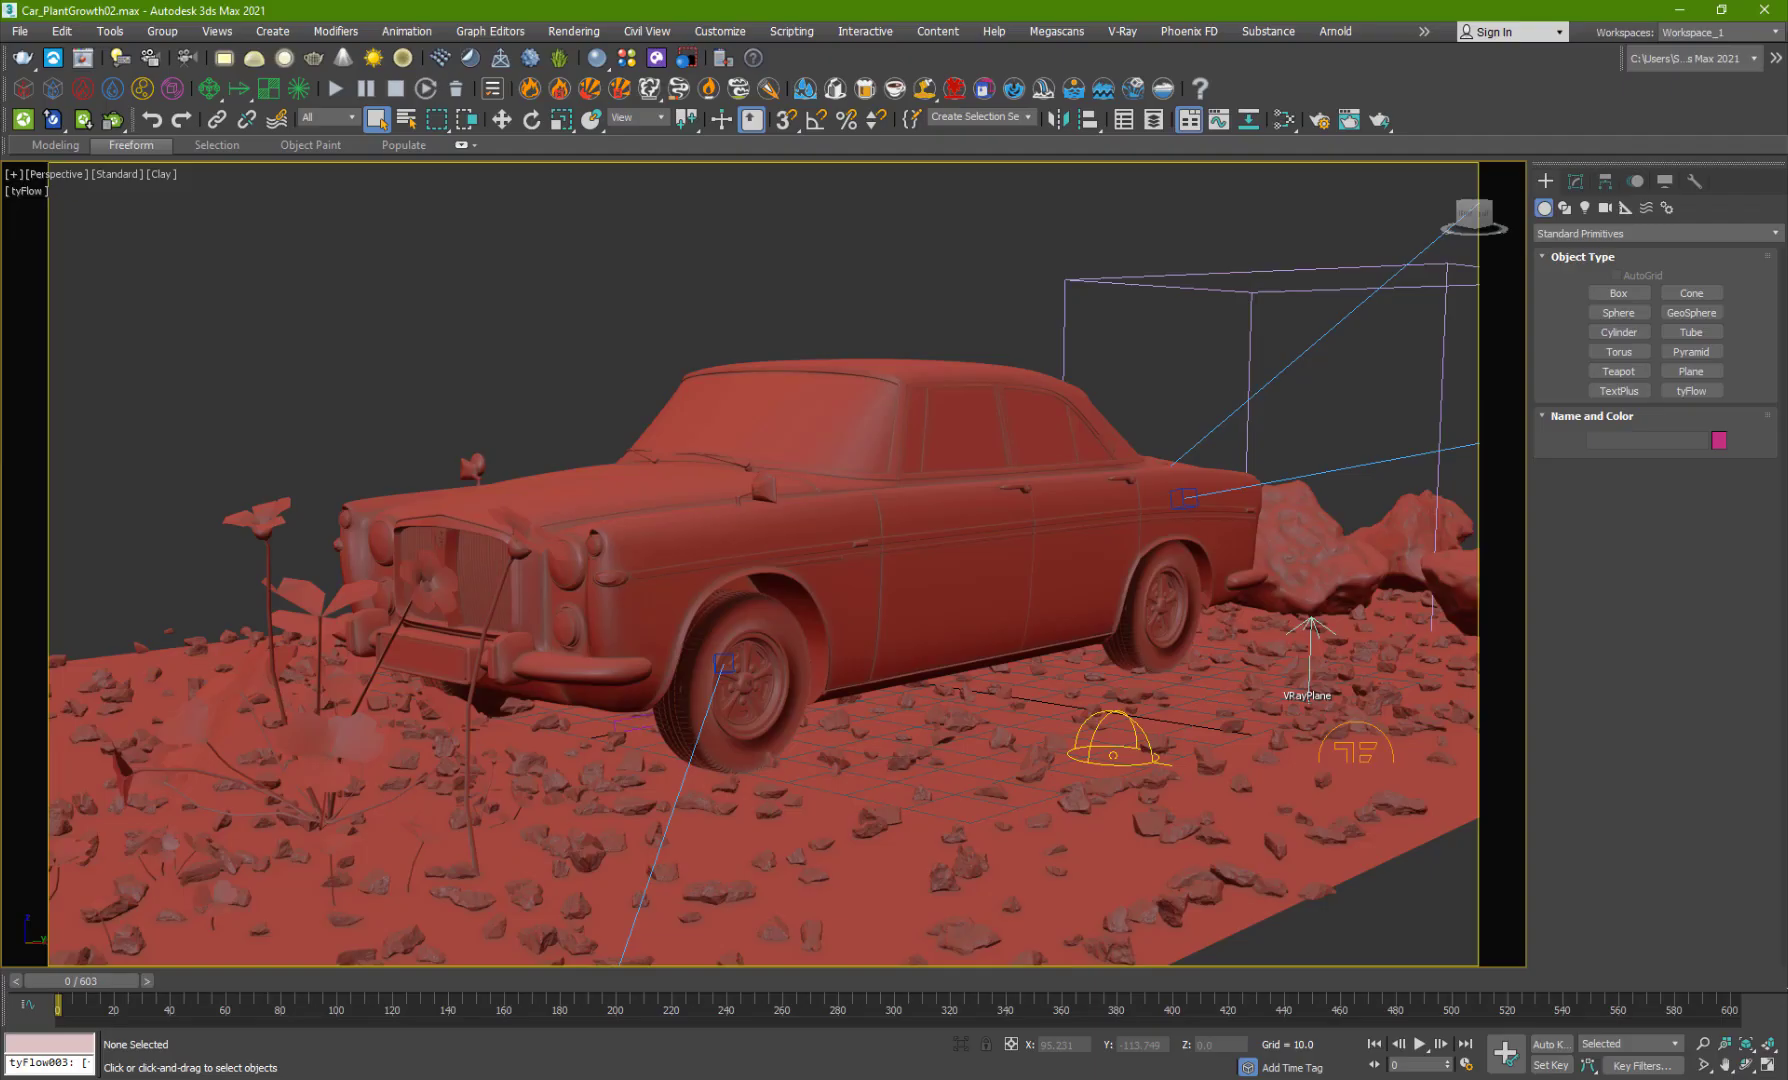
left_click(18, 33)
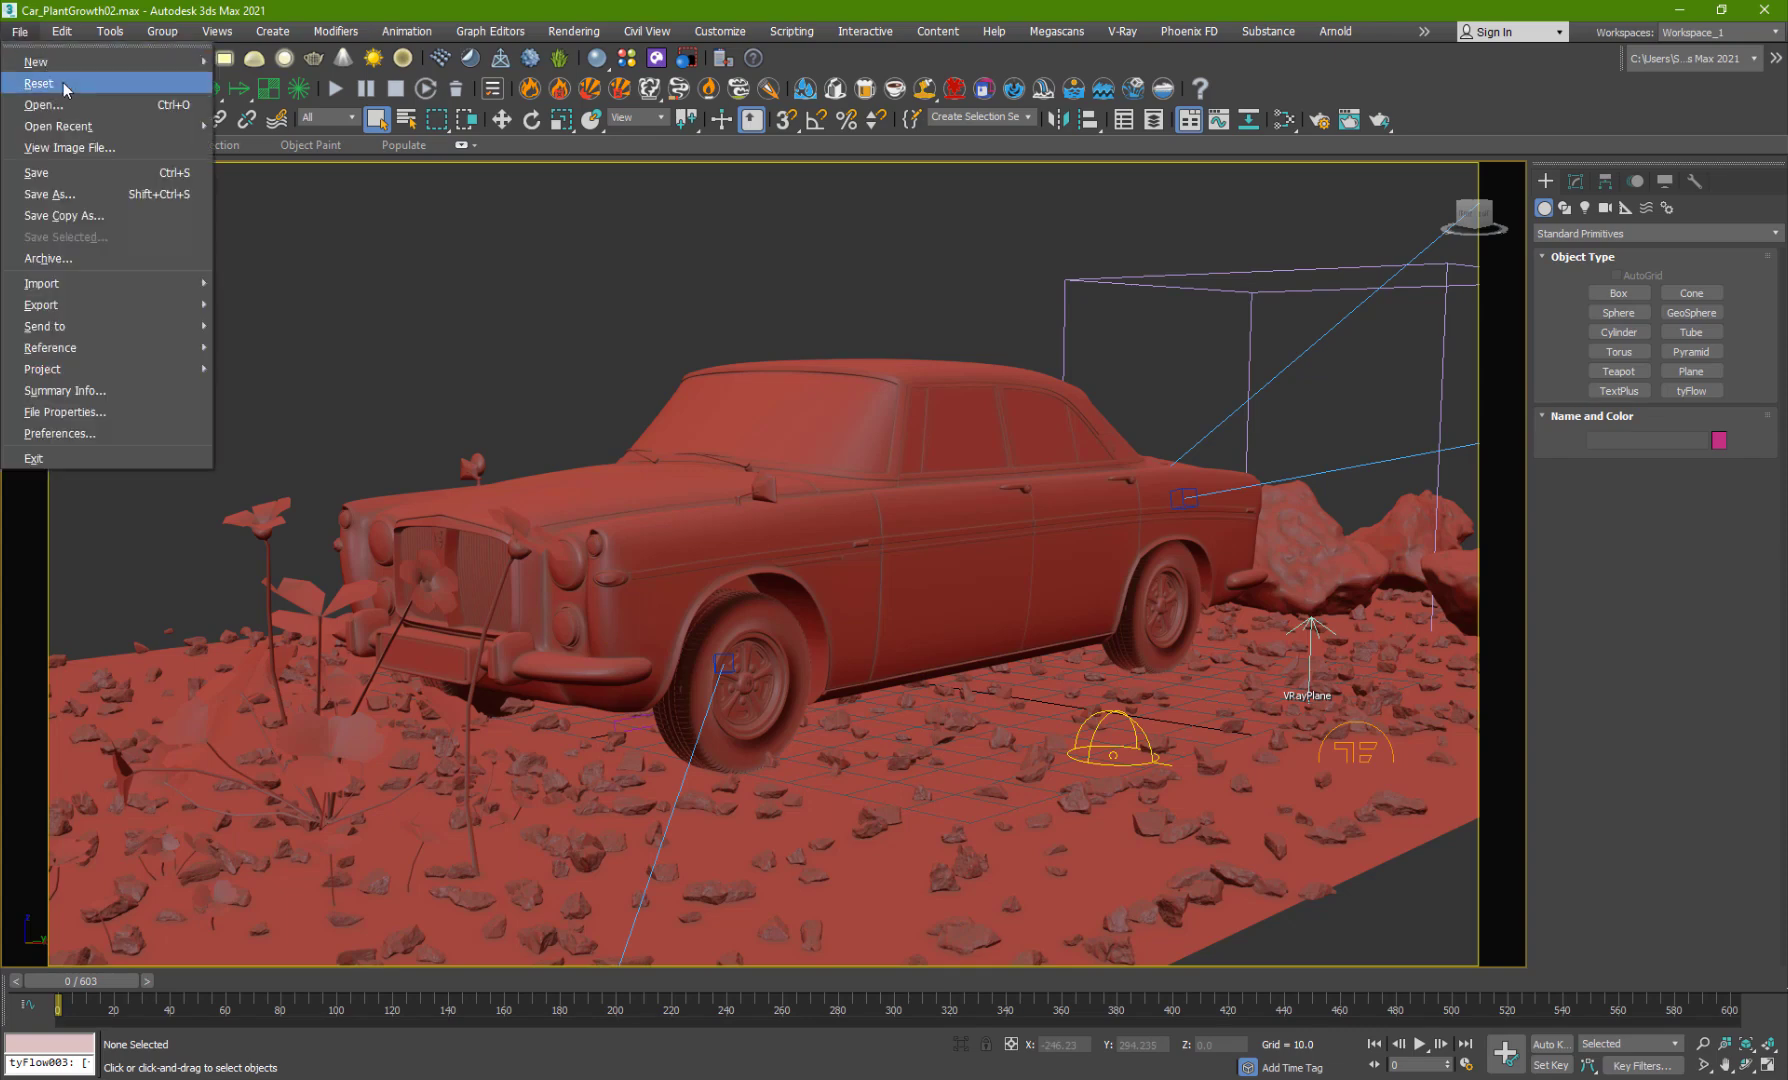
left_click(65, 86)
left_click(910, 580)
key("alt+w")
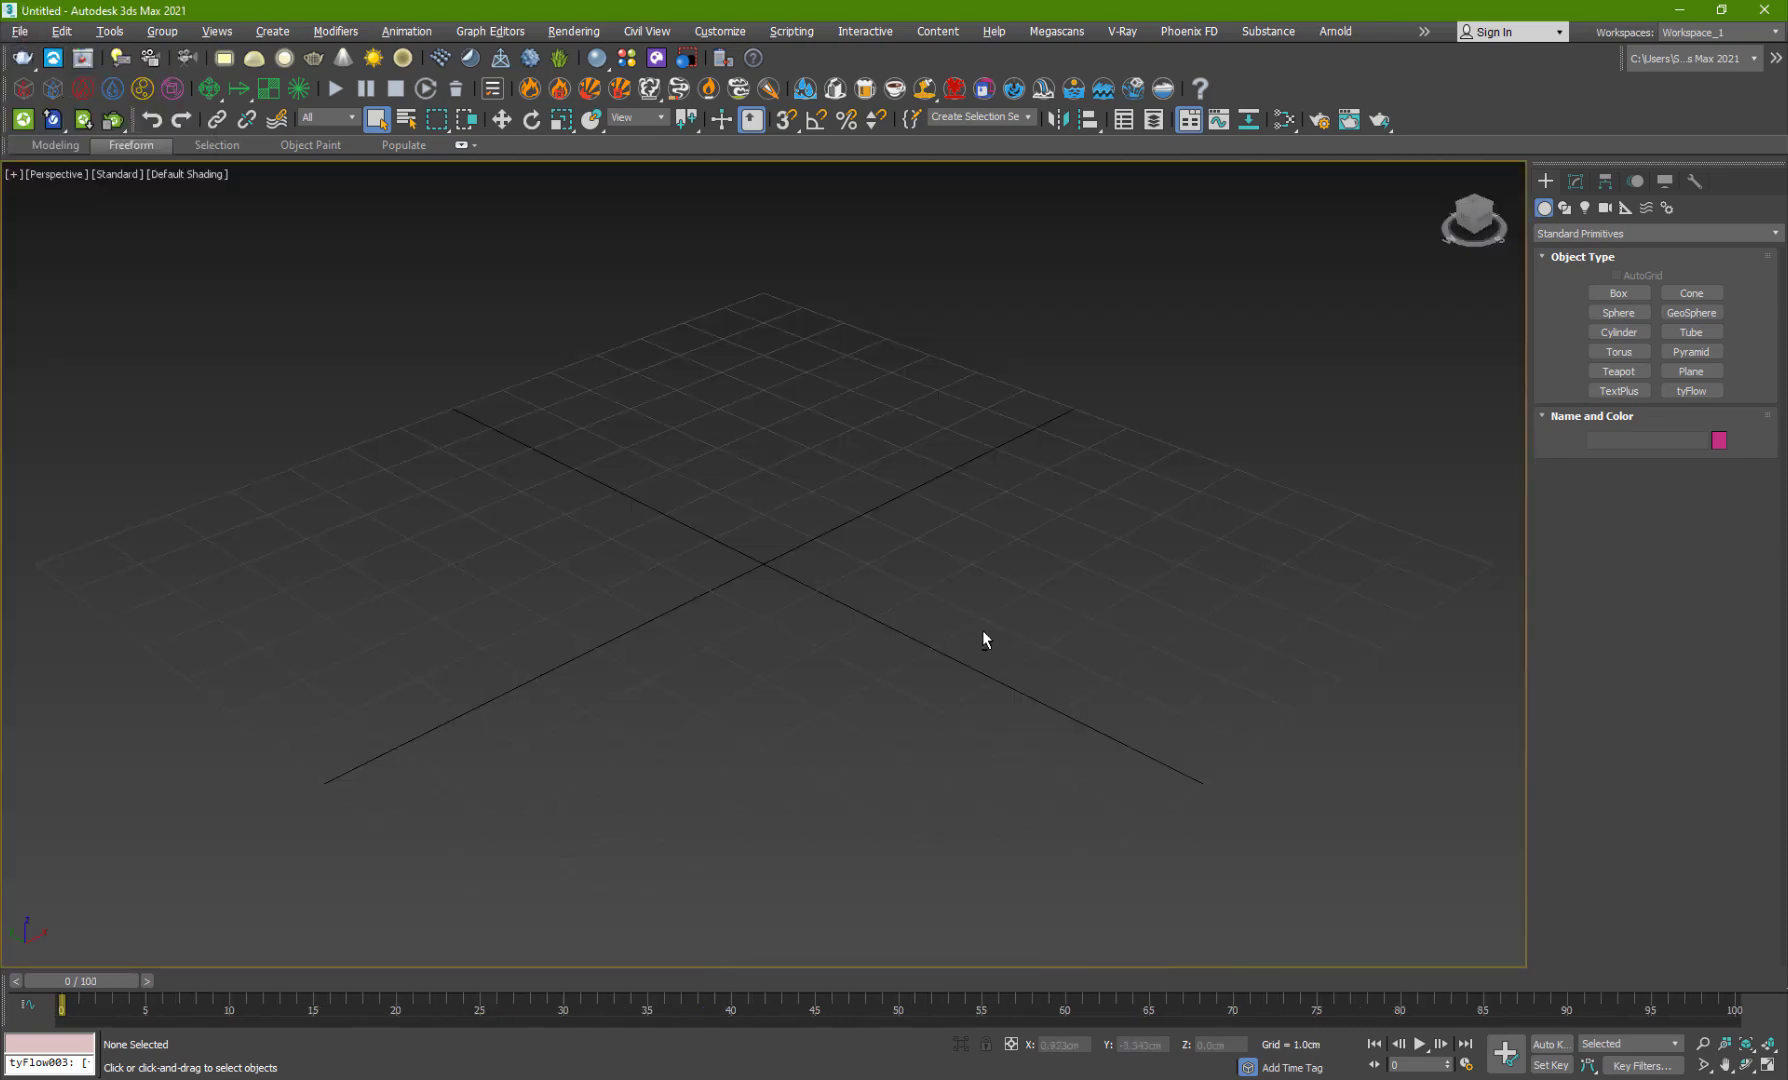
Step: Create a Torus Knot at the grid centre with a base radius of about 2.4 cm and a cross-section radius of about 0.9 cm
middle_click_drag(821, 628, 1340, 541, "alt")
left_click(1568, 233)
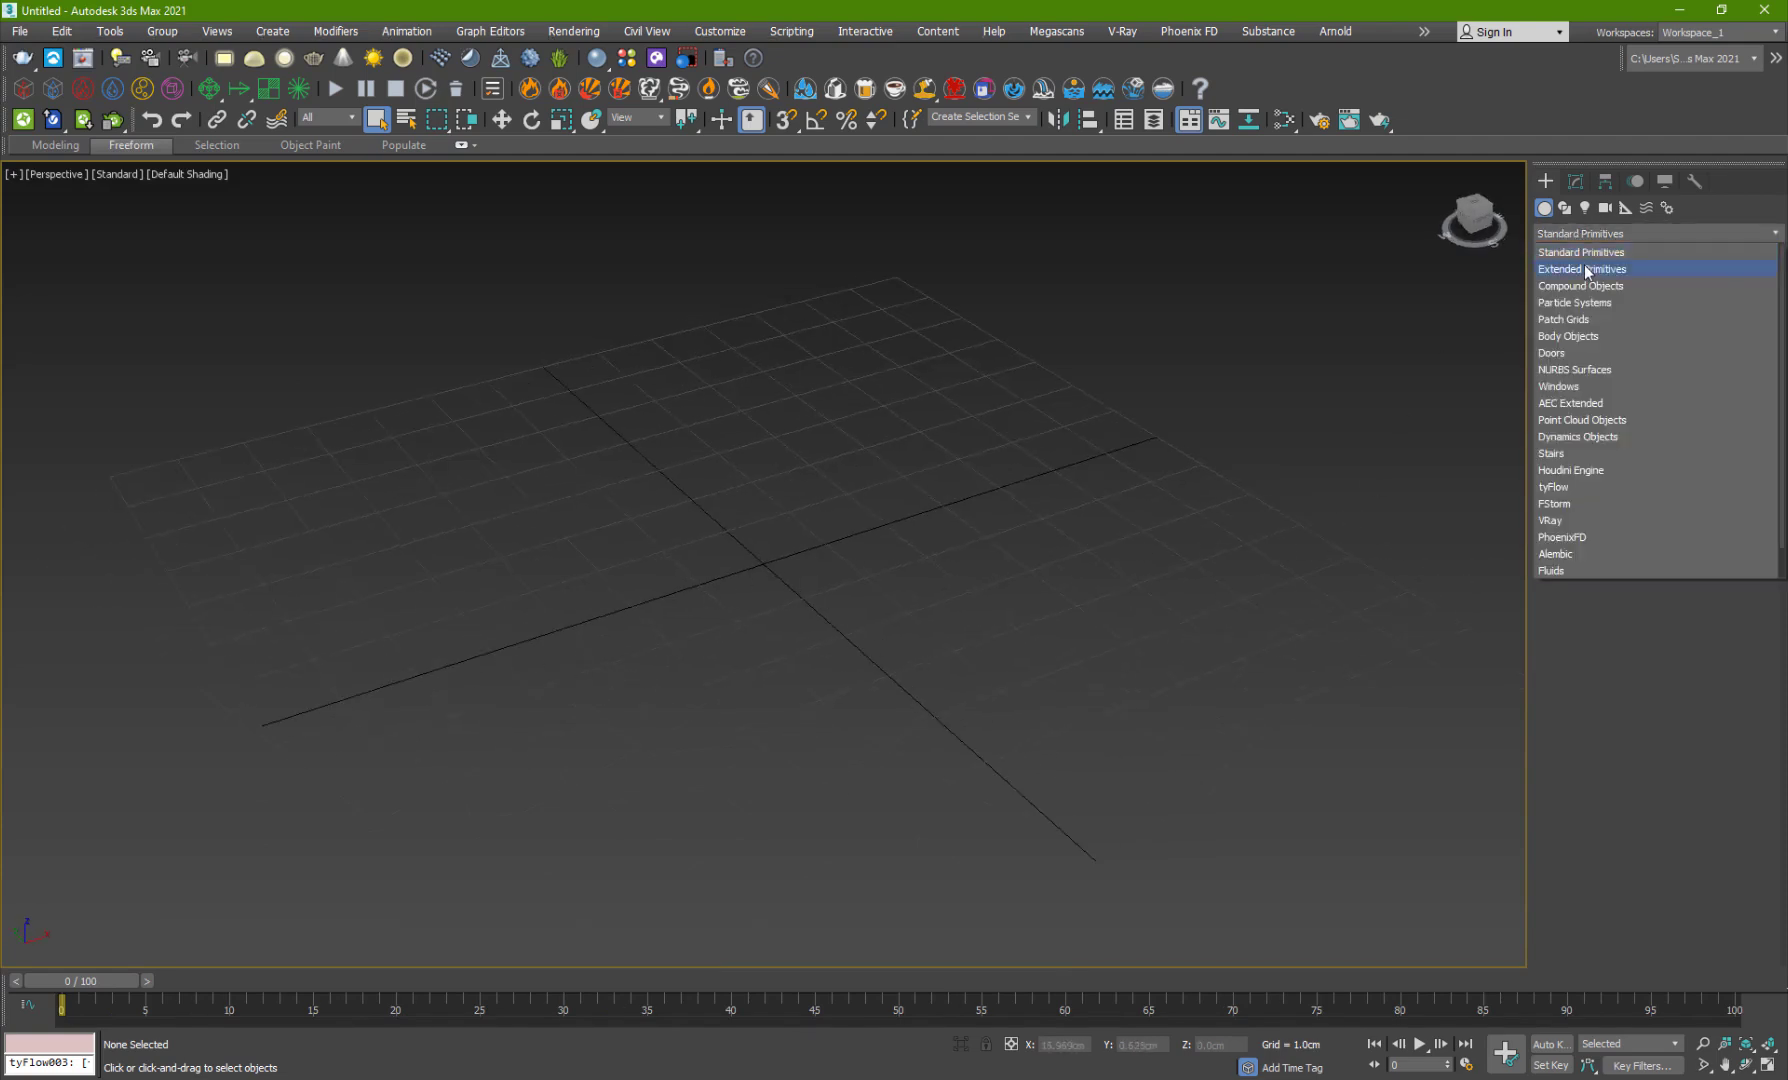
left_click(1590, 268)
left_click(1691, 293)
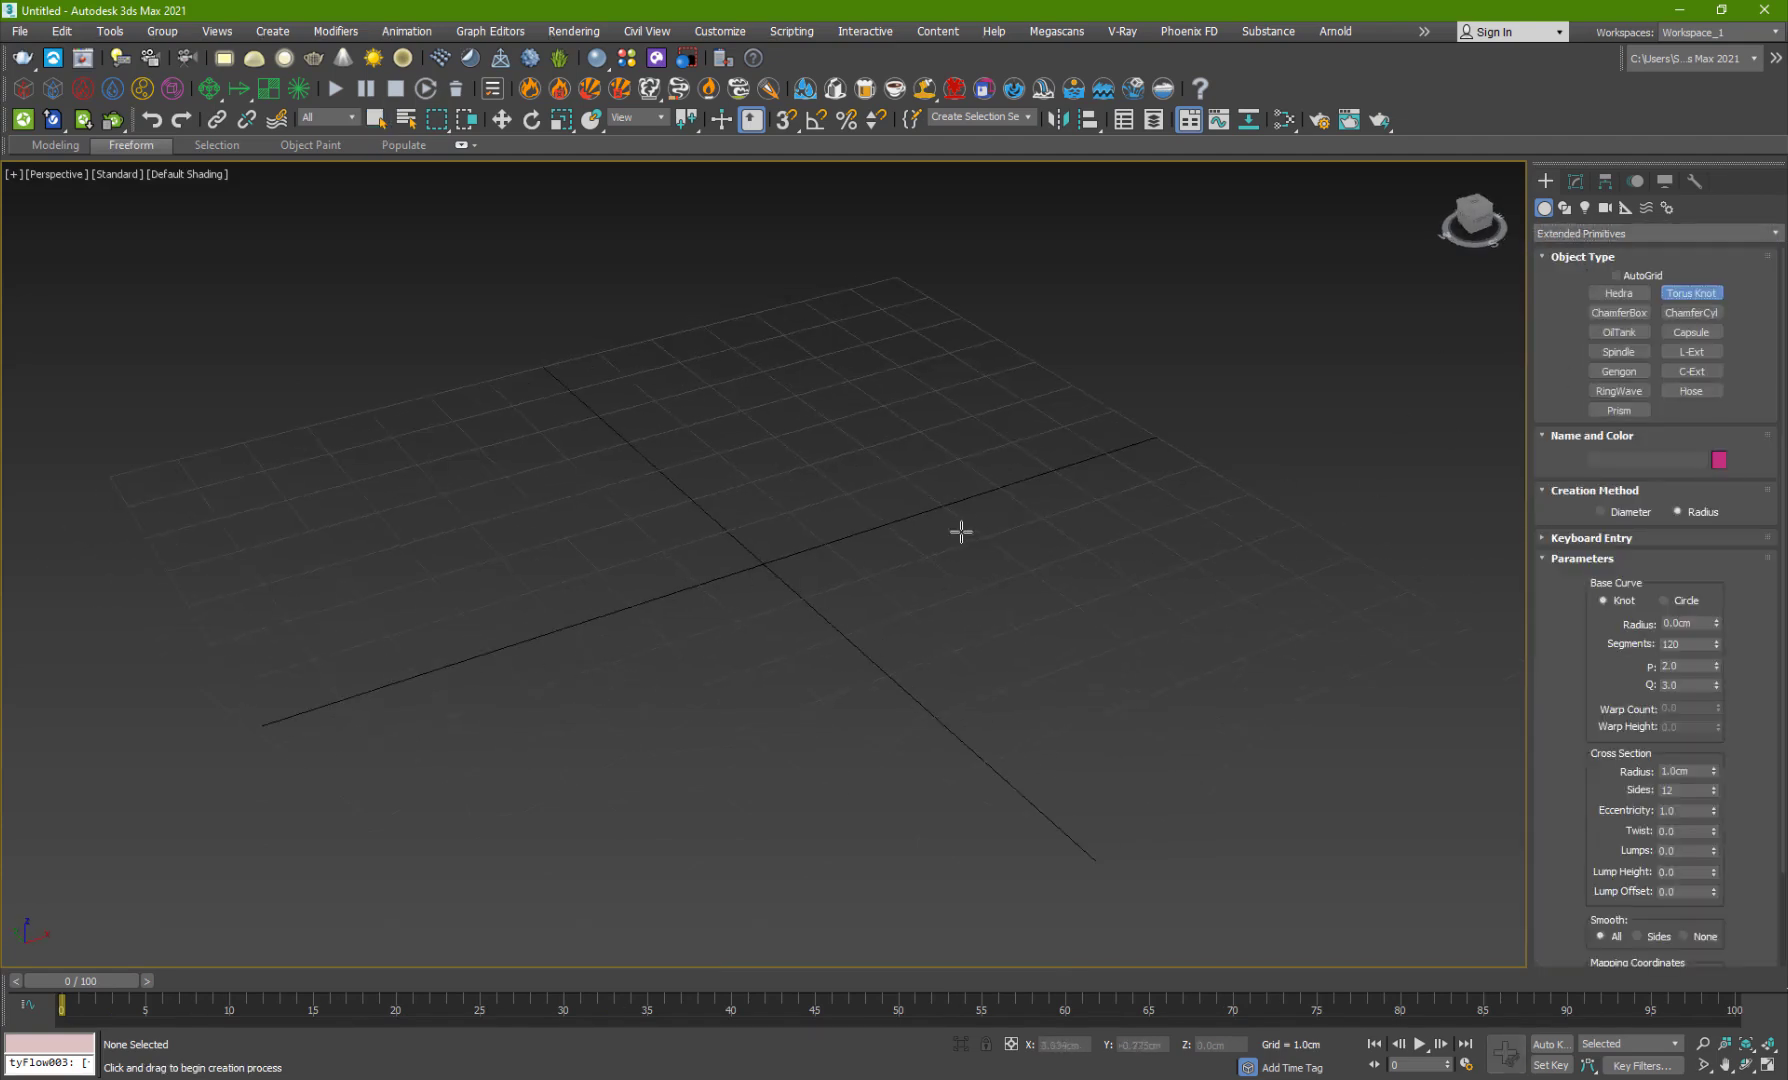
left_click_drag(770, 559, 800, 566)
left_click(898, 580)
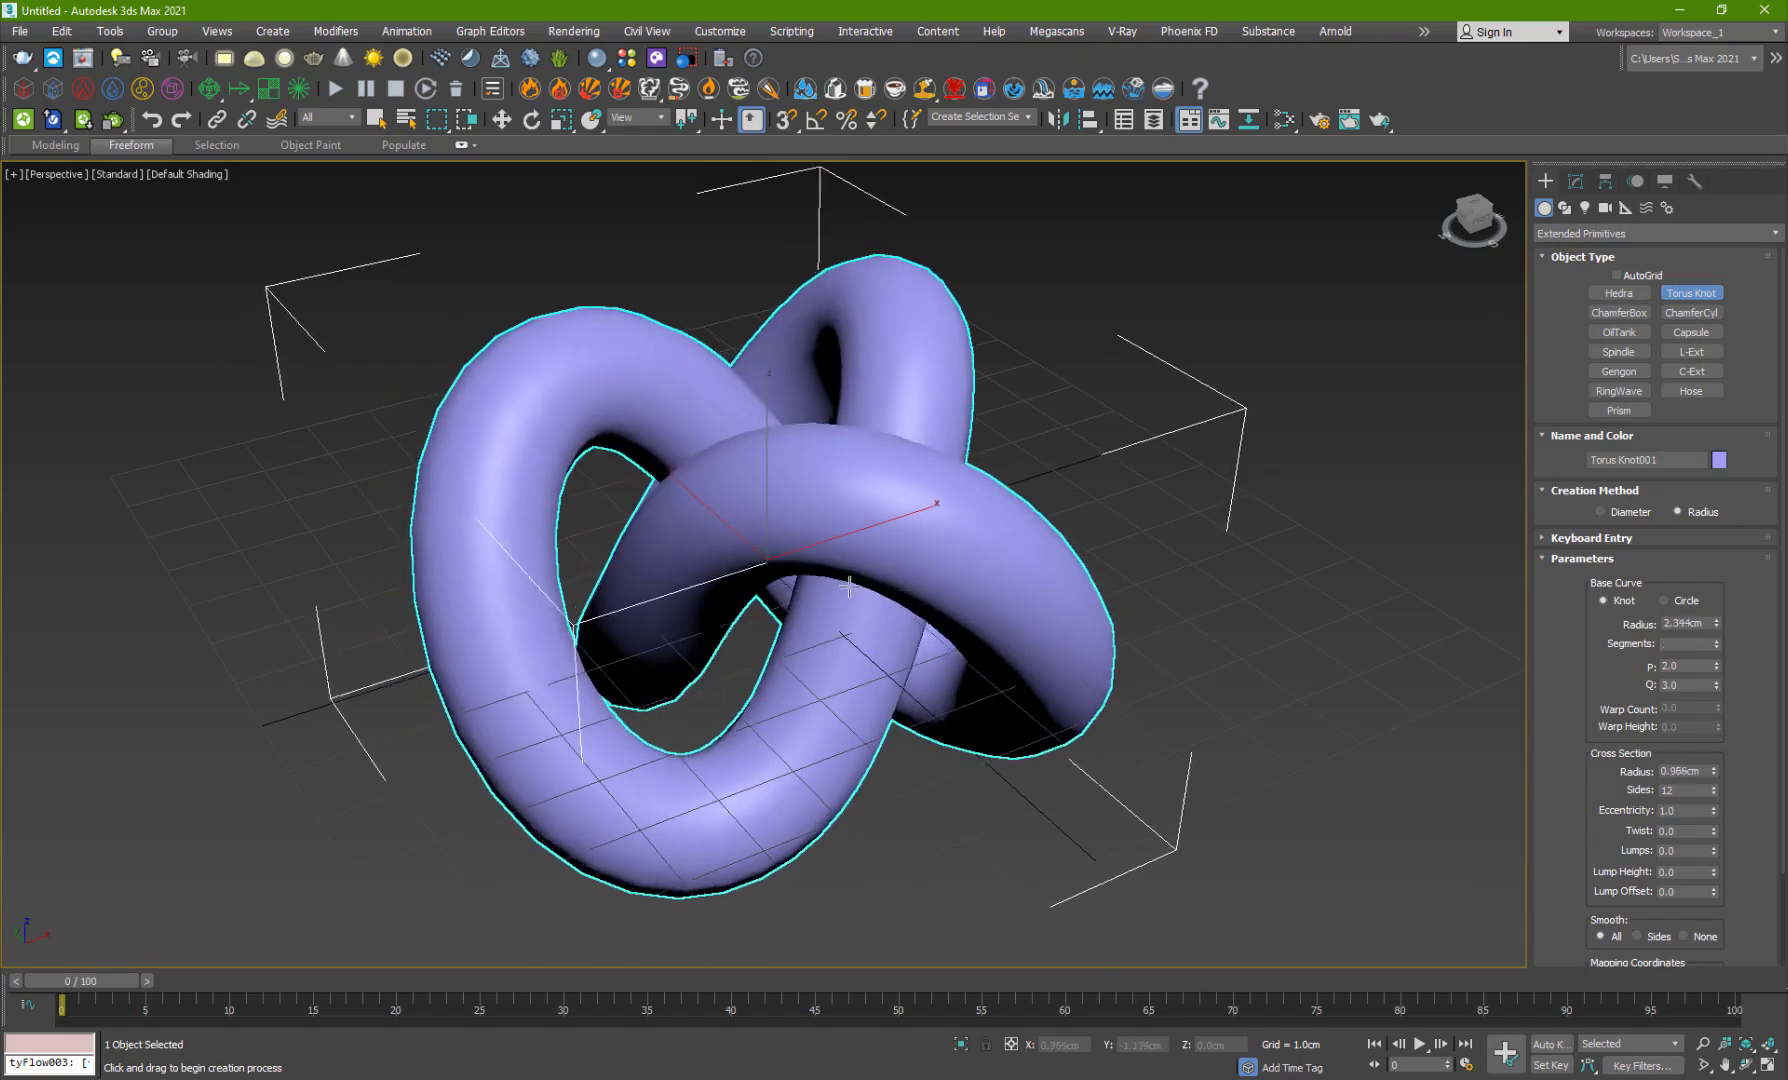
key("w")
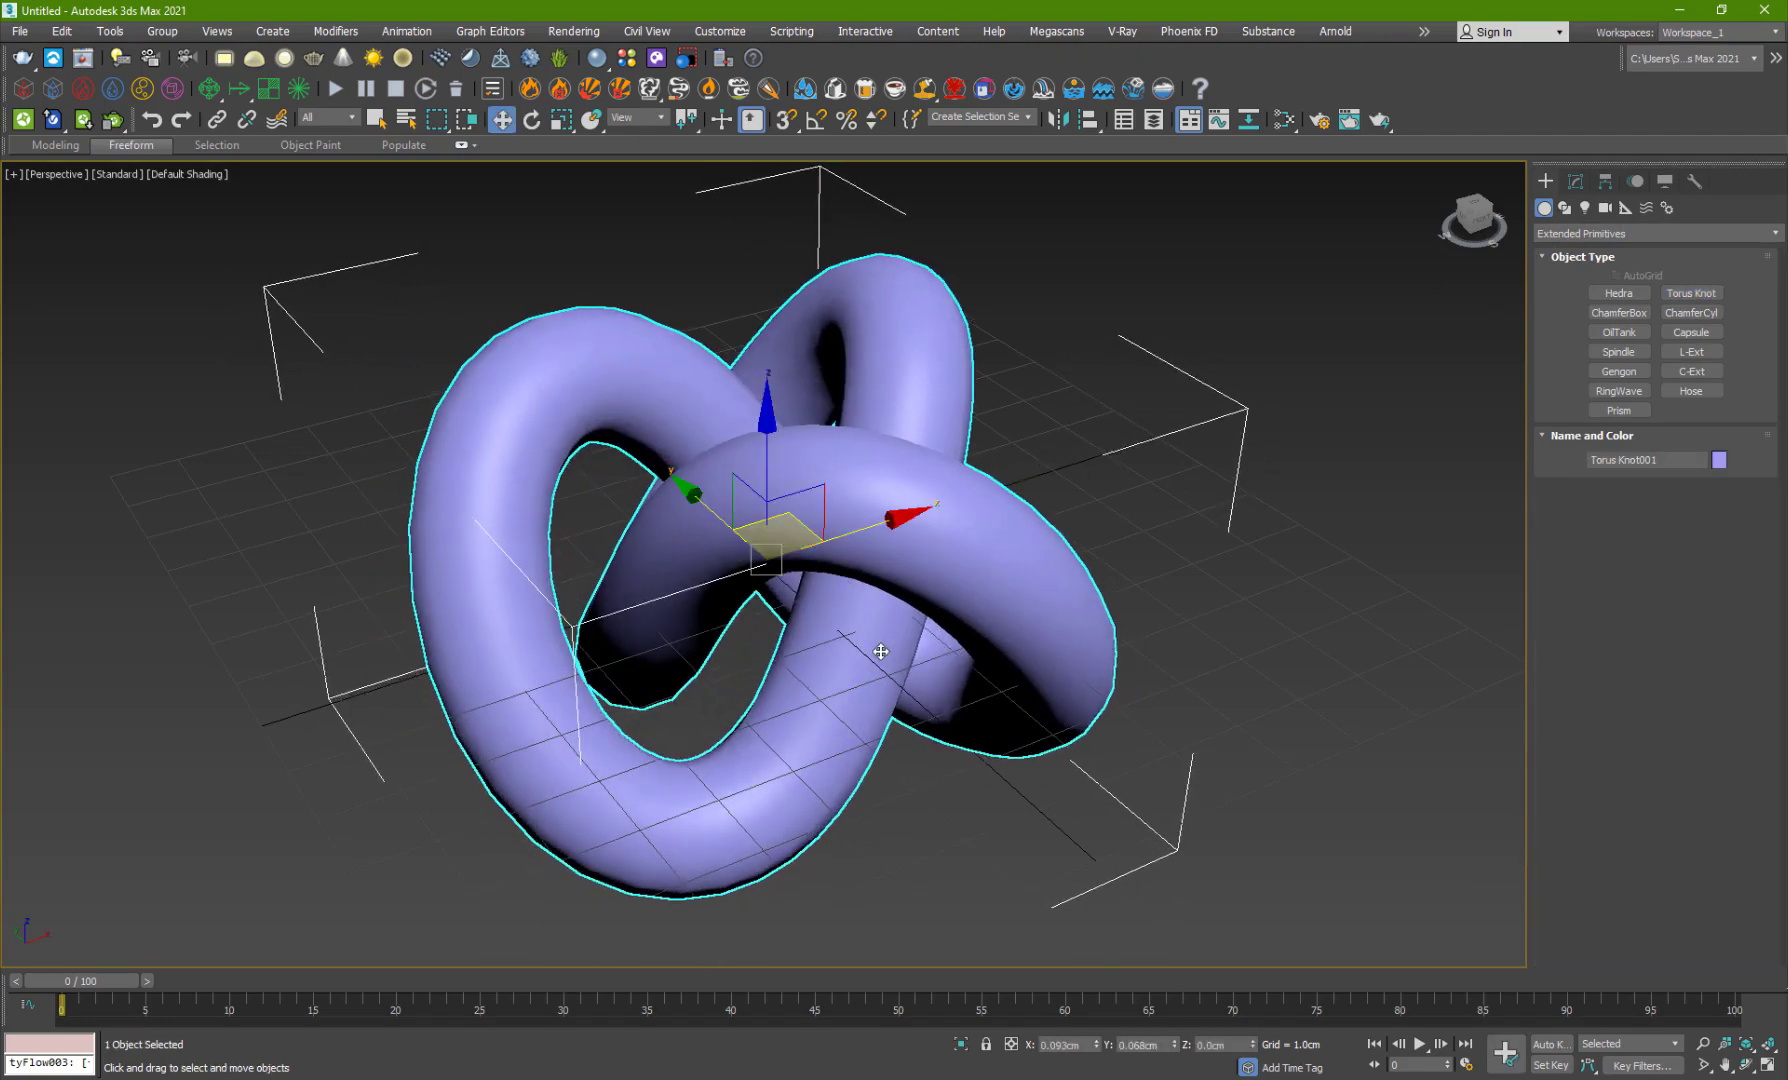
Step: Display edged faces and add a TurboSmooth modifier to the torus knot
key("F4")
left_click(1576, 182)
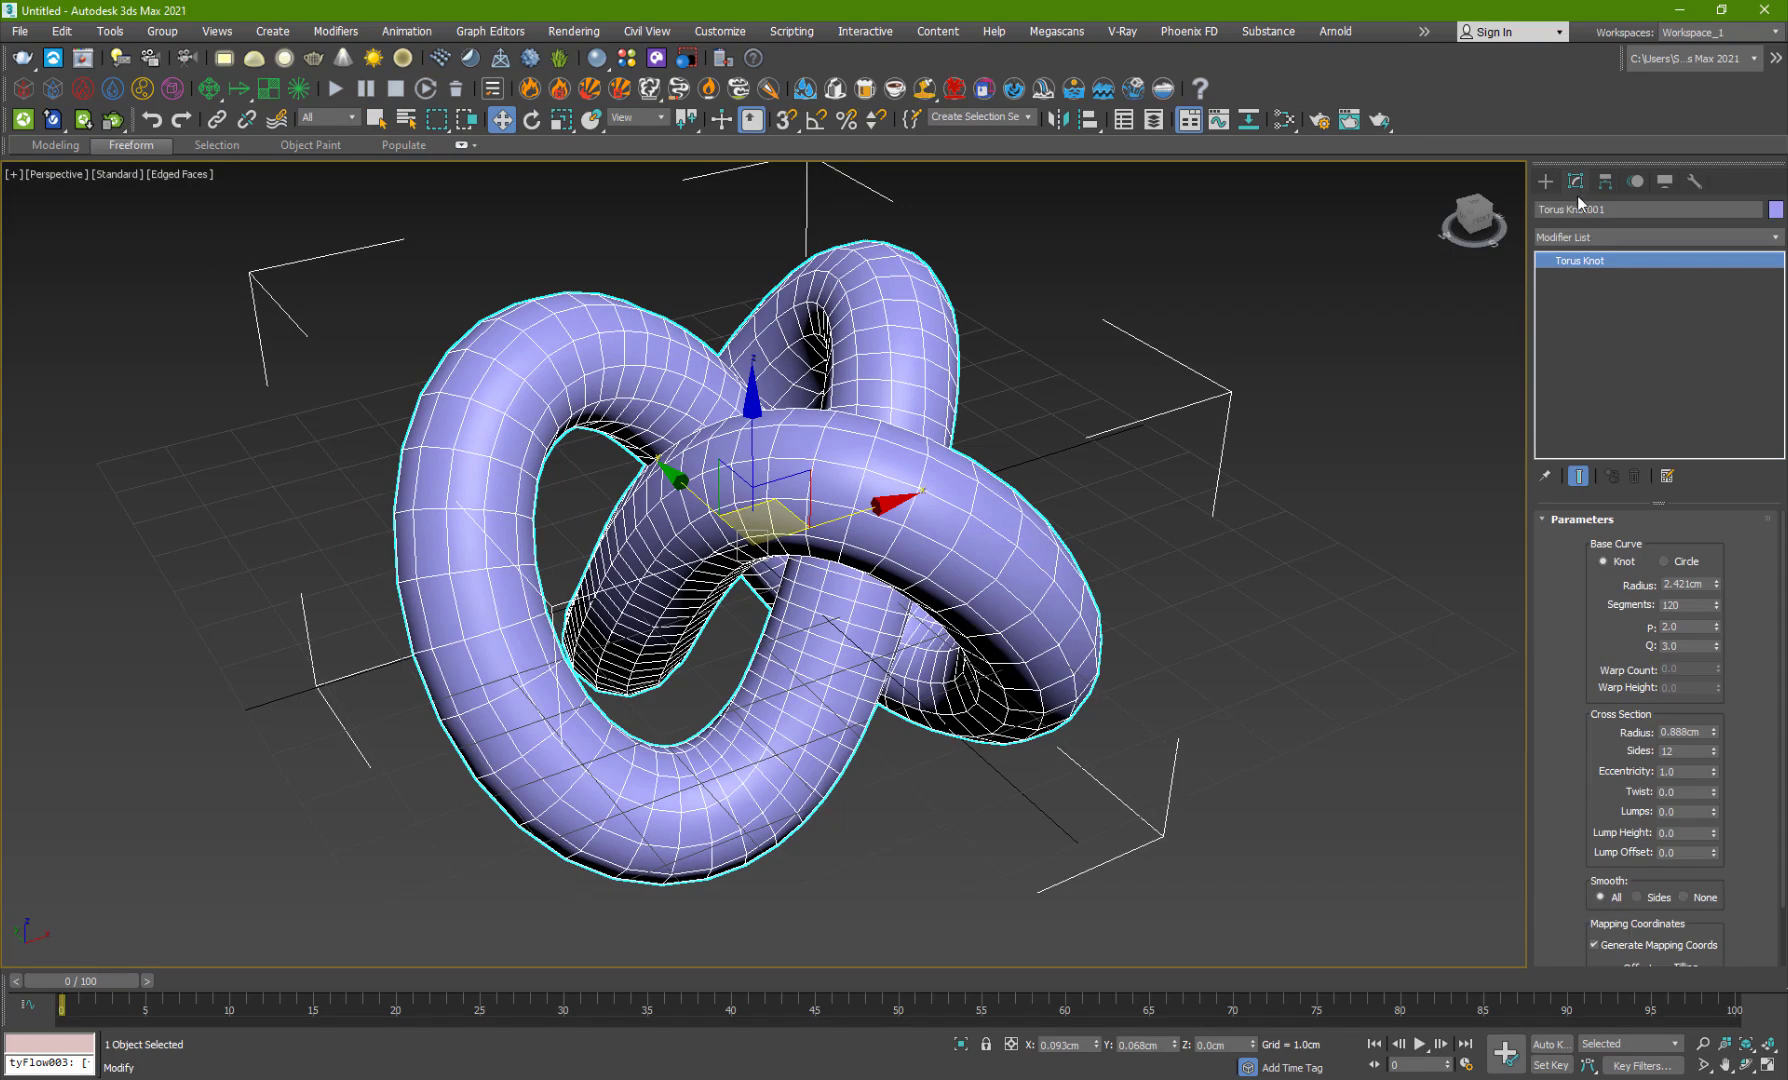
left_click(1592, 247)
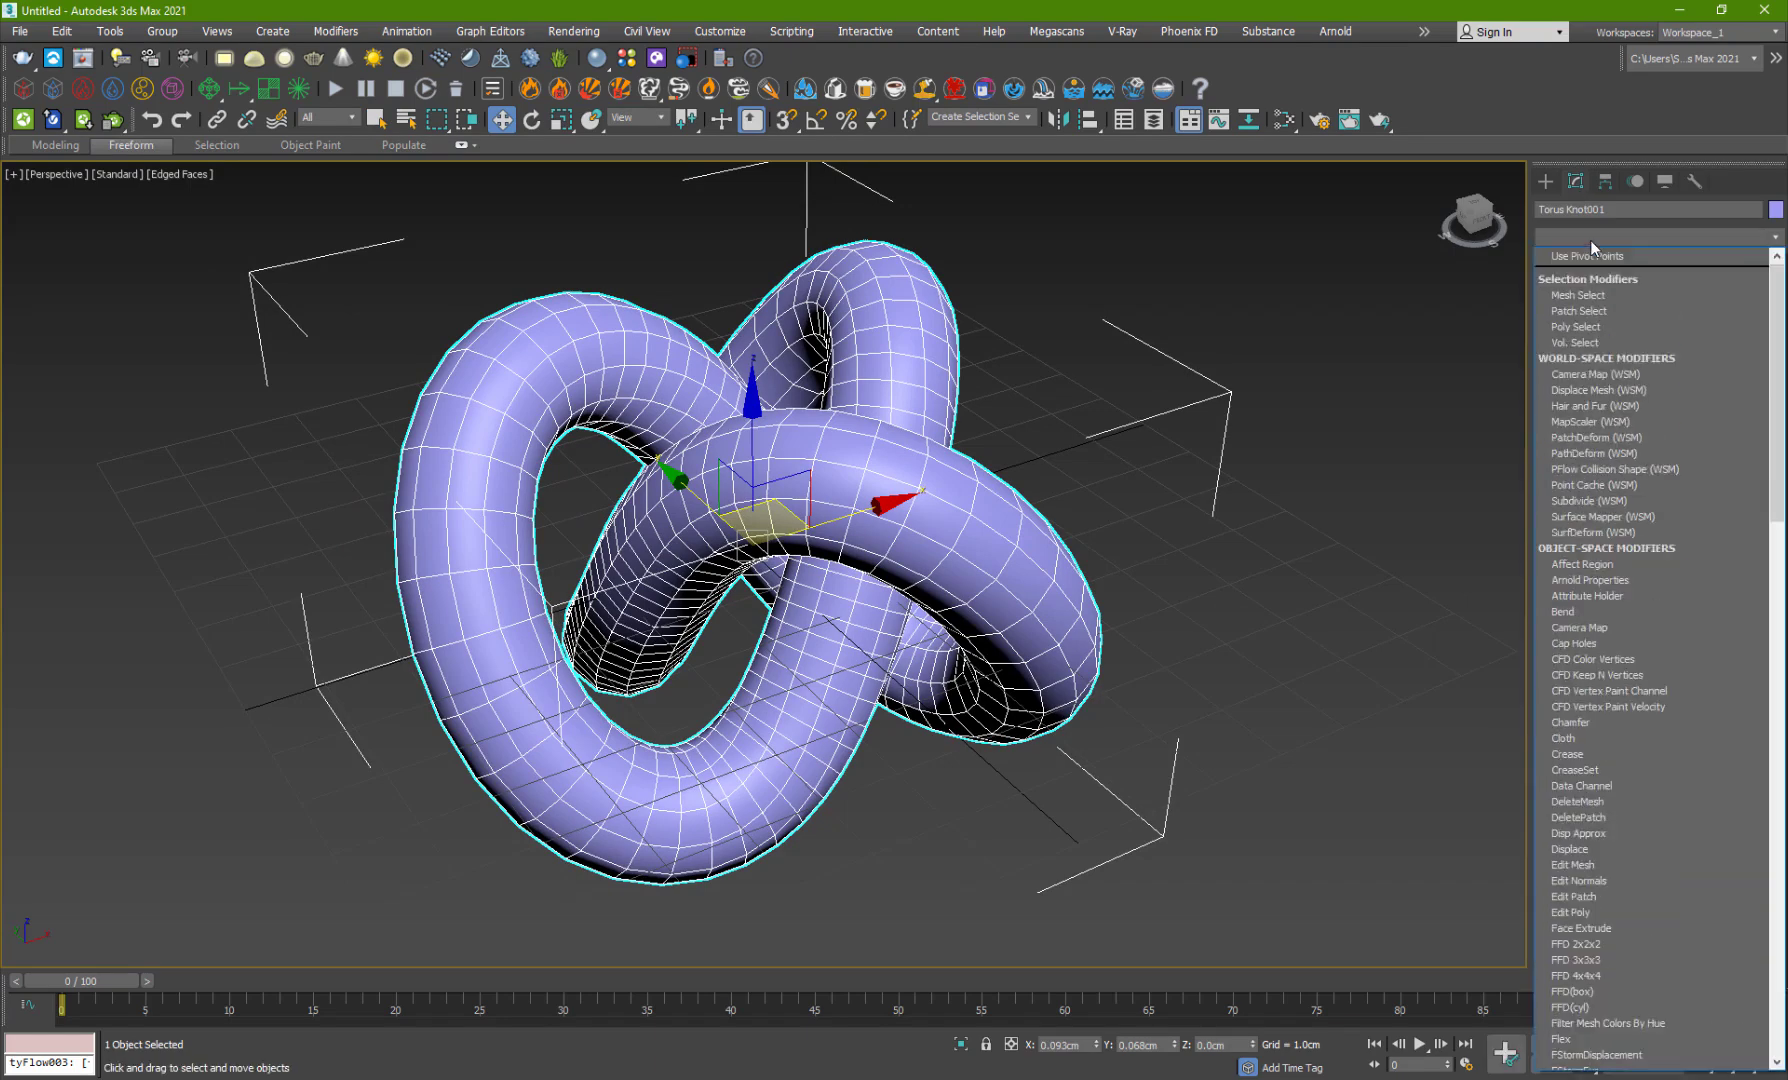
scroll(1640, 540, "down", 10)
left_click(1601, 316)
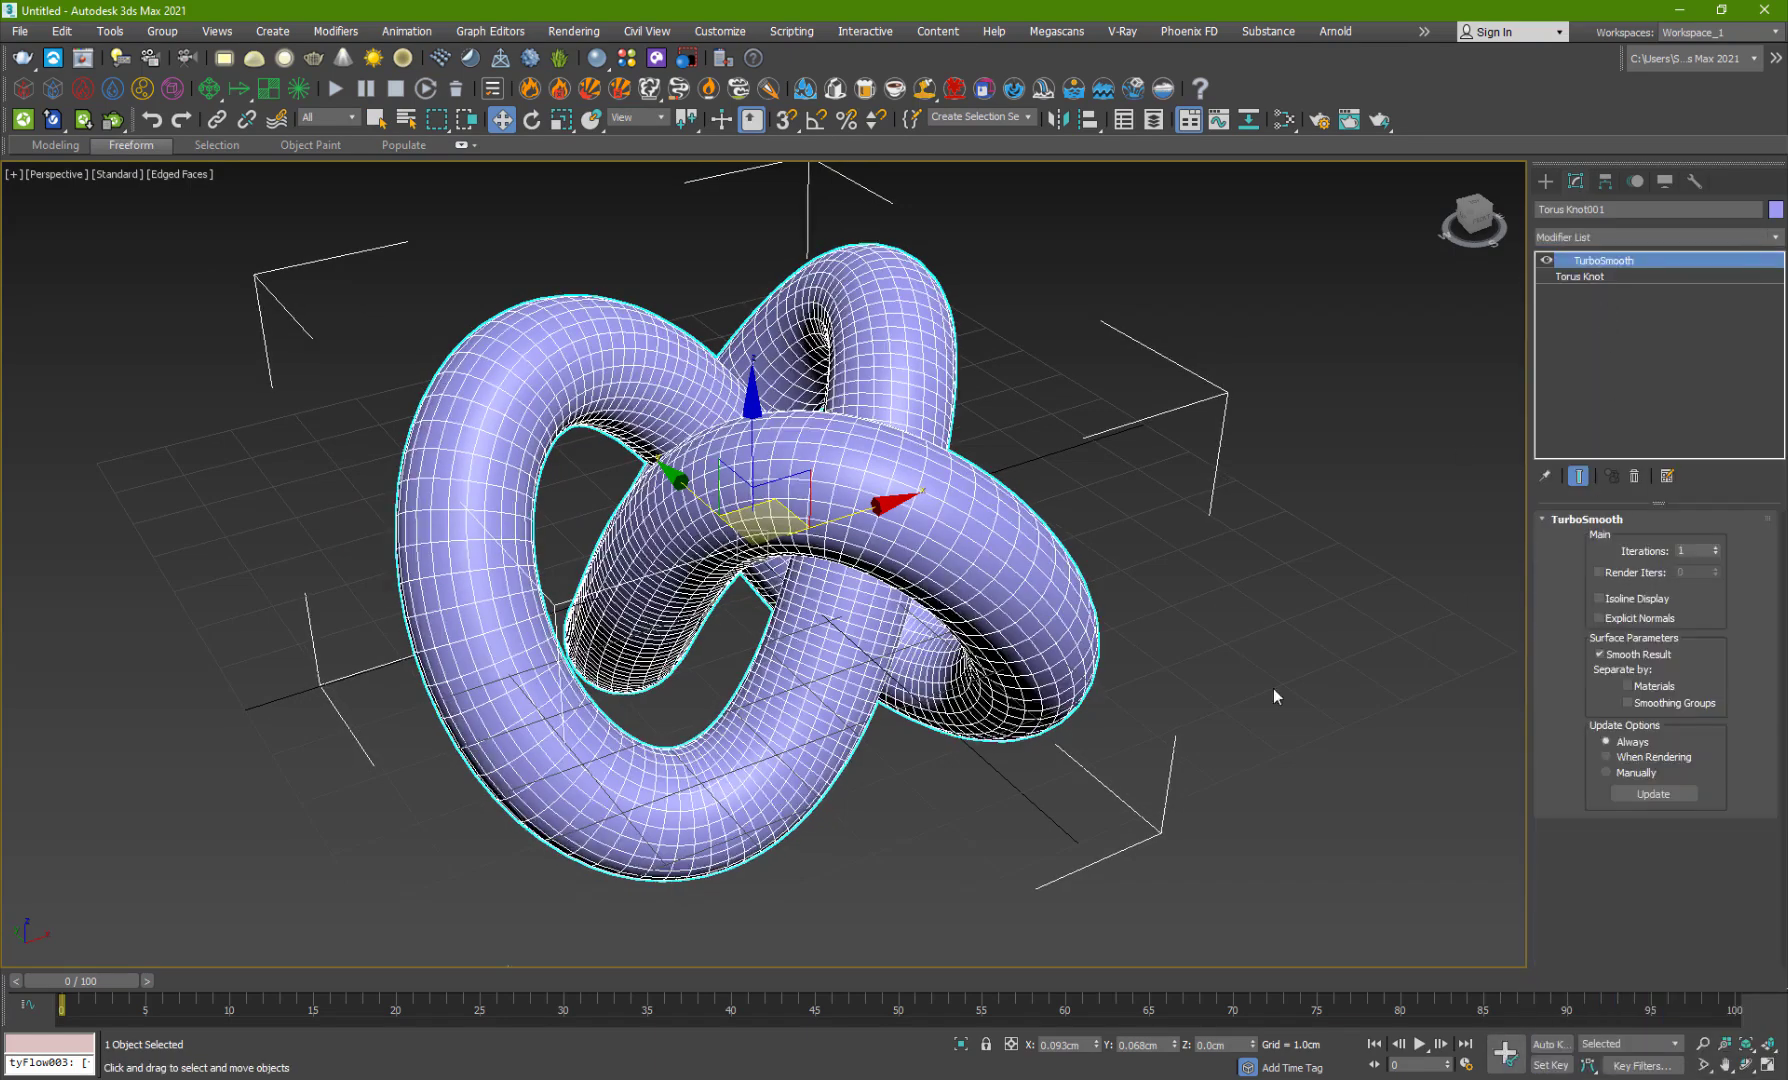
Step: Scale the torus knot uniformly down to about 72% and raise it to about 2.2 cm above the grid
key("r")
left_click_drag(768, 545, 766, 600)
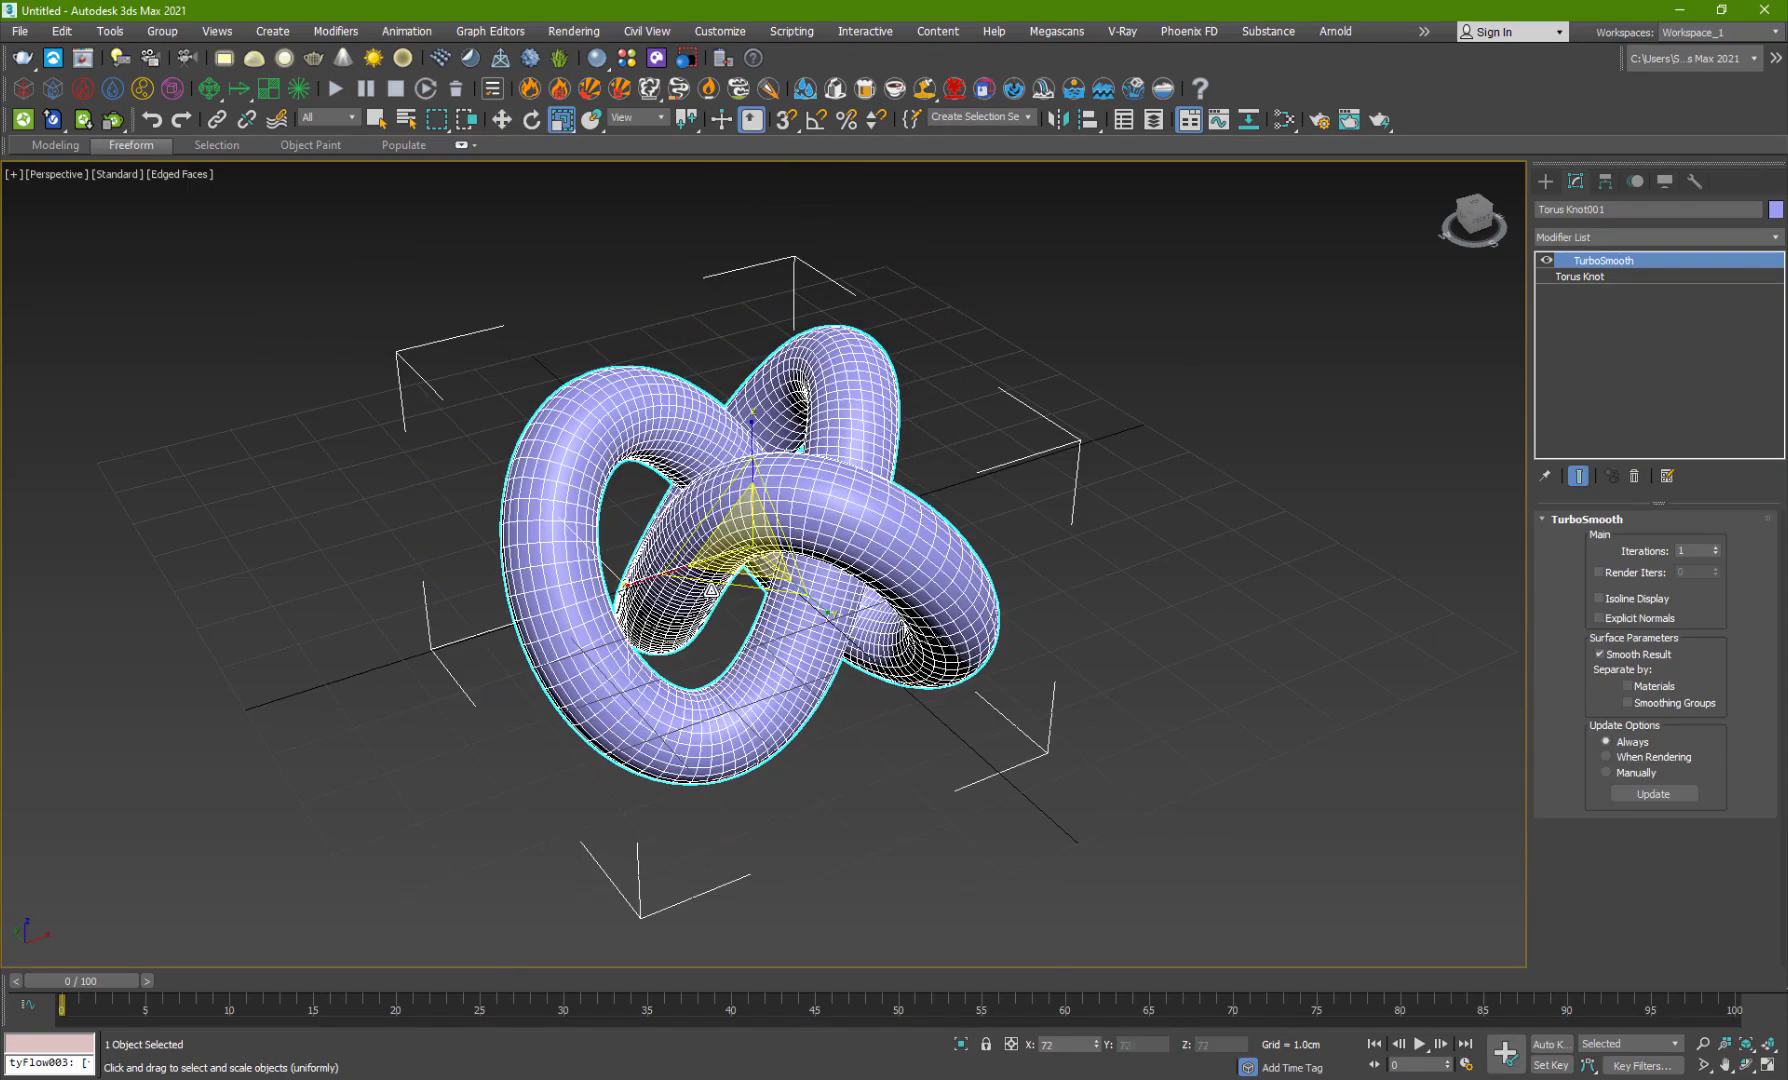
key("w")
left_click_drag(746, 468, 743, 292)
left_click_drag(795, 404, 796, 399)
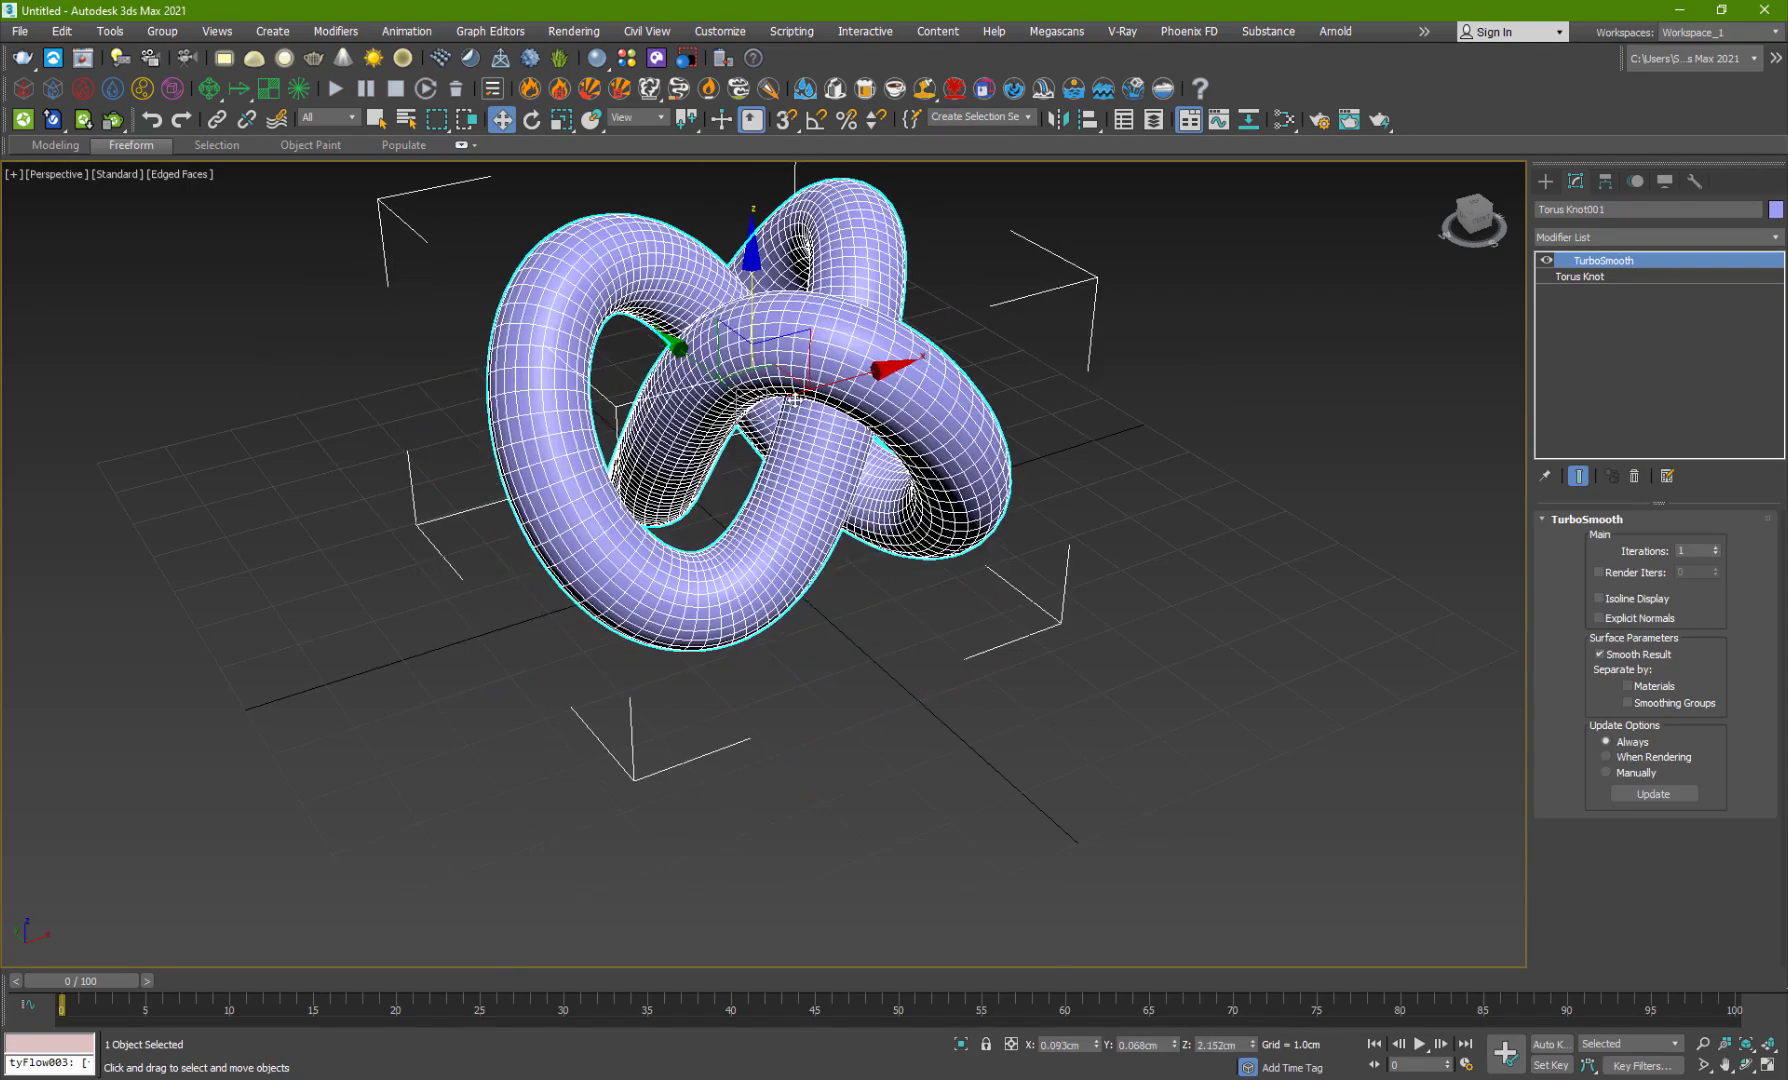
left_click(838, 774)
middle_click_drag(838, 774, 790, 800, "alt")
Step: Hide the selection brackets, deselect the torus knot and turn off the edged-faces display
left_click(835, 480)
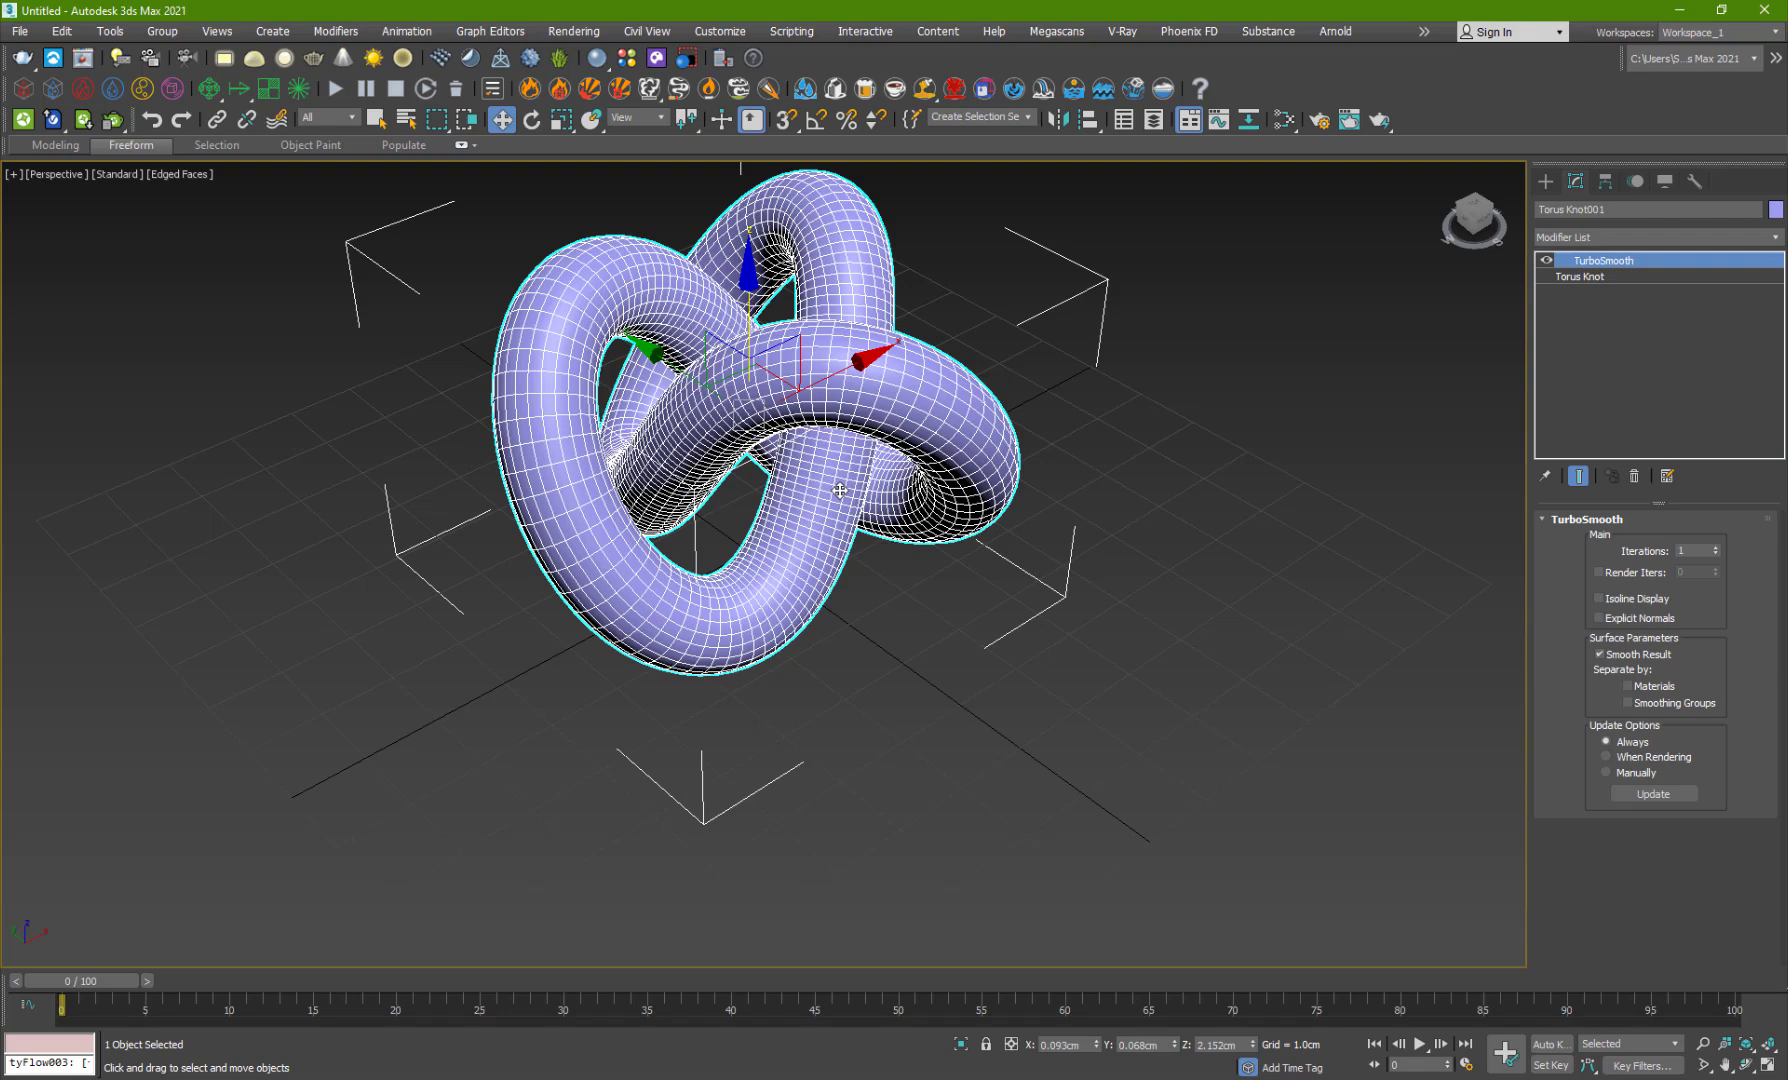
right_click(839, 490)
left_click(1066, 398)
key("j")
middle_click_drag(841, 630, 812, 585, "alt")
middle_click_drag(812, 585, 735, 698)
left_click(870, 738)
key("F4")
middle_click_drag(754, 823, 843, 806)
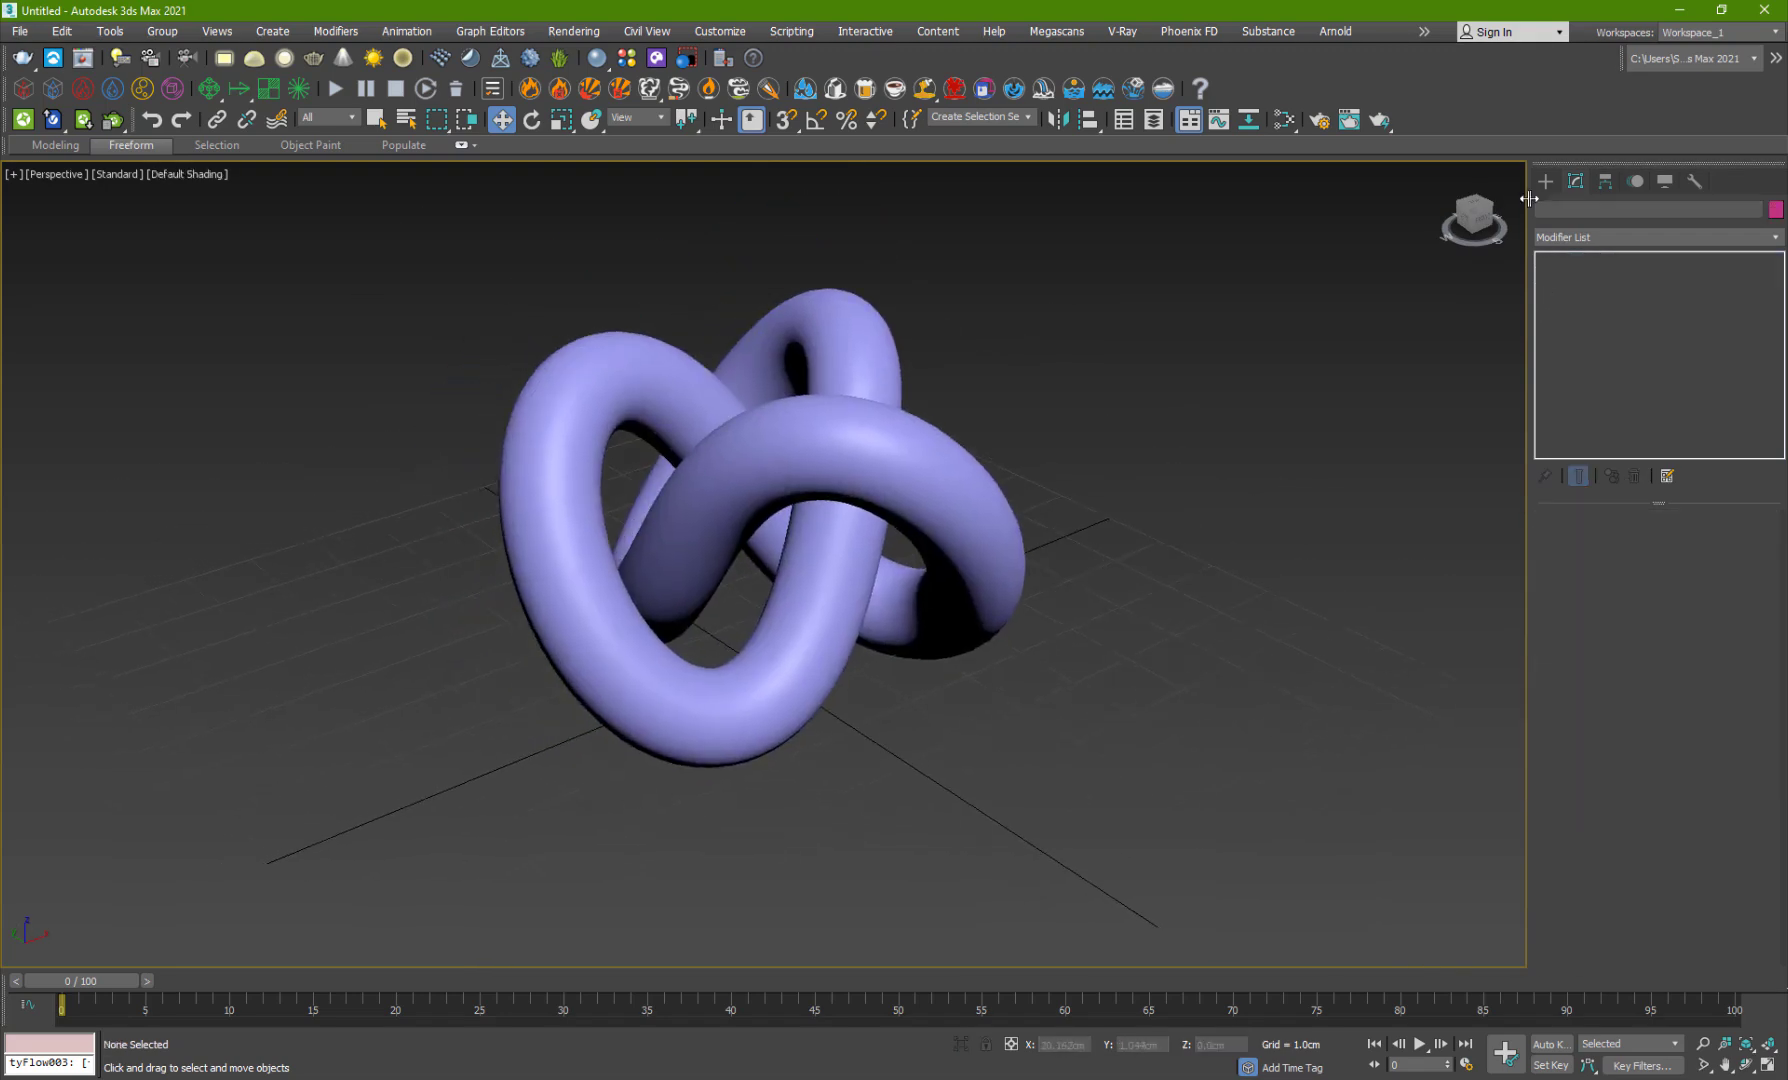
Step: Create a tyFlow object on the grid beside the torus knot
left_click(1545, 181)
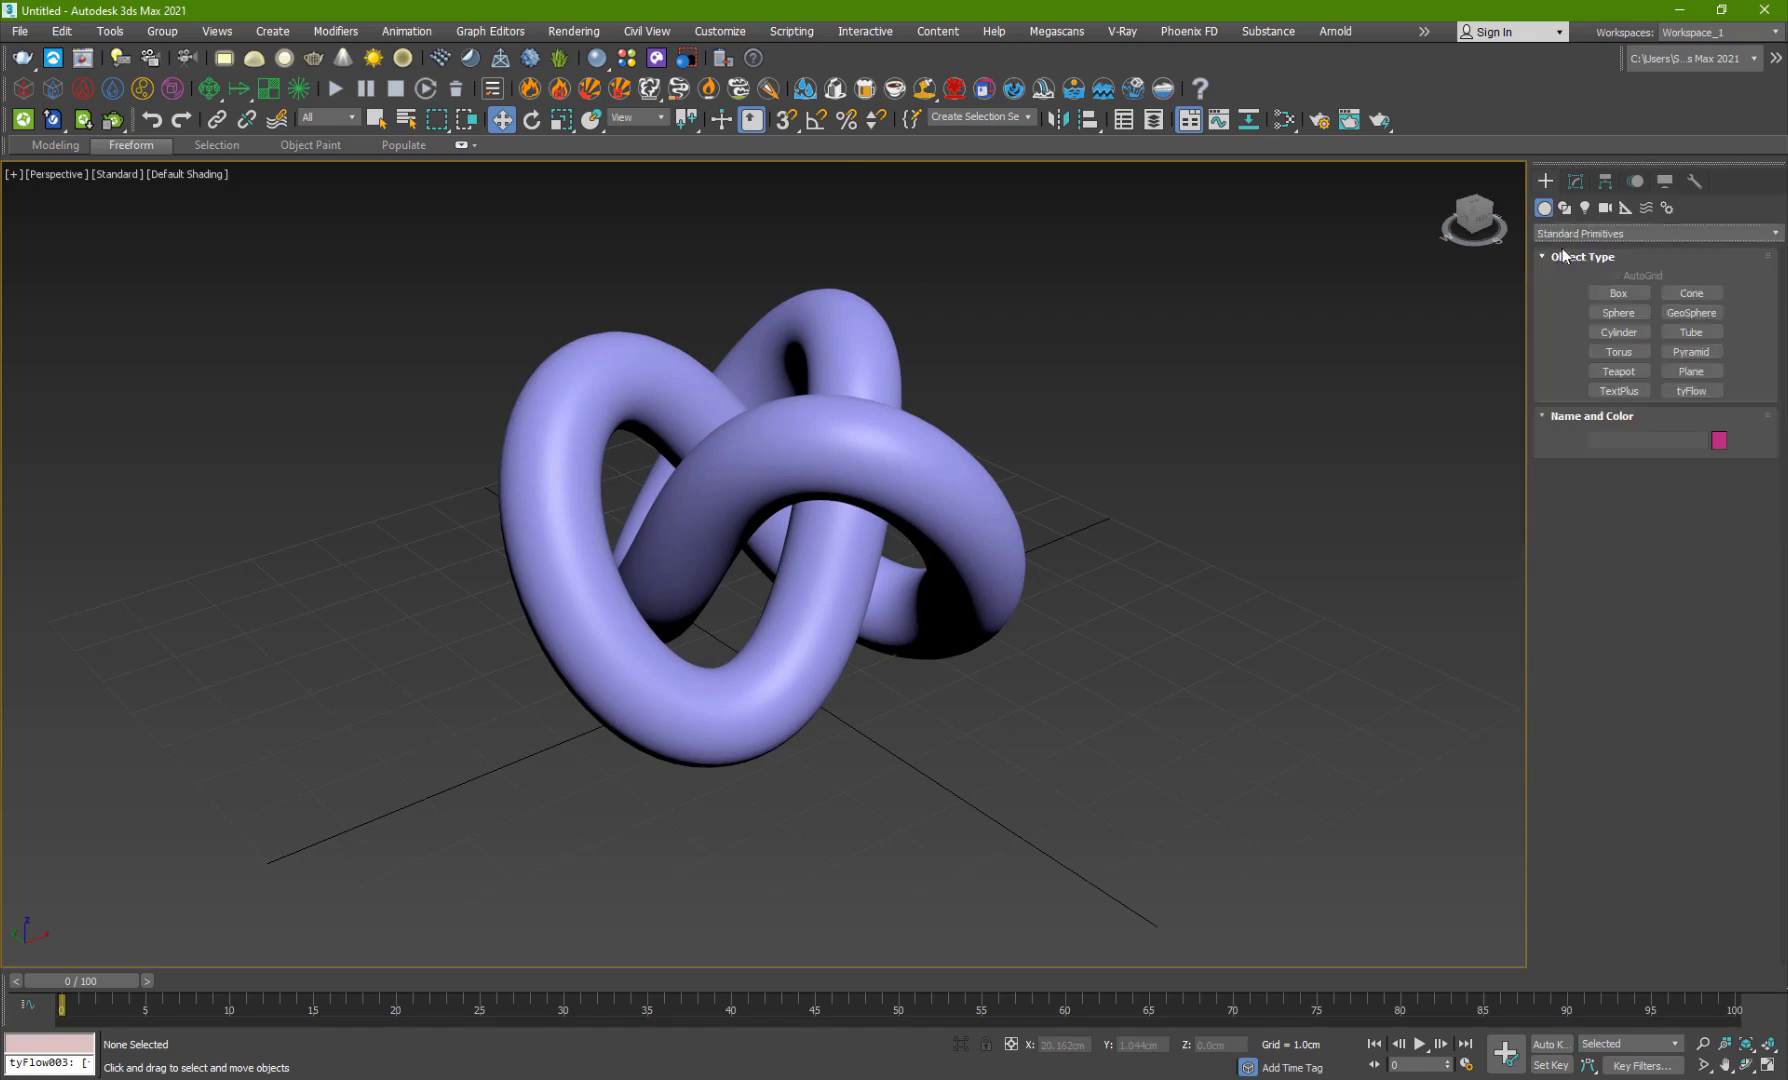
left_click(1691, 391)
left_click_drag(1316, 640, 1428, 679)
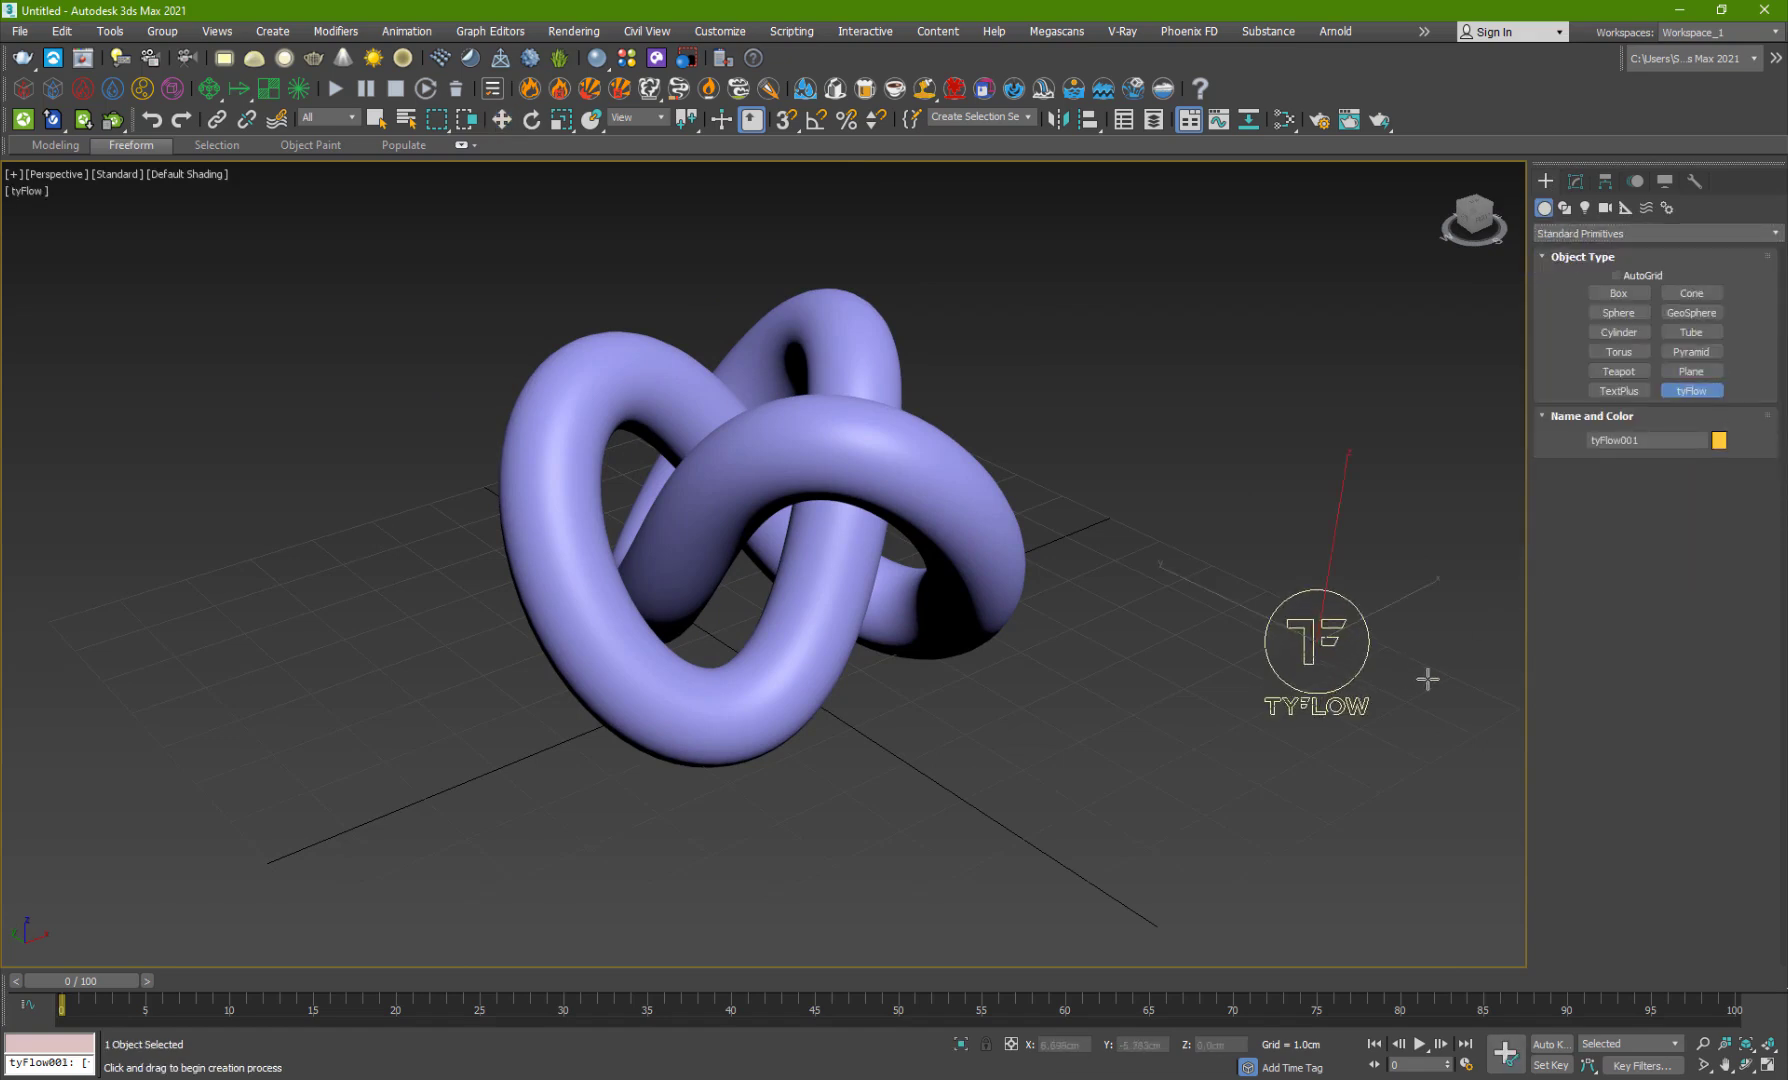
key("w")
middle_click_drag(1062, 782, 948, 602, "alt")
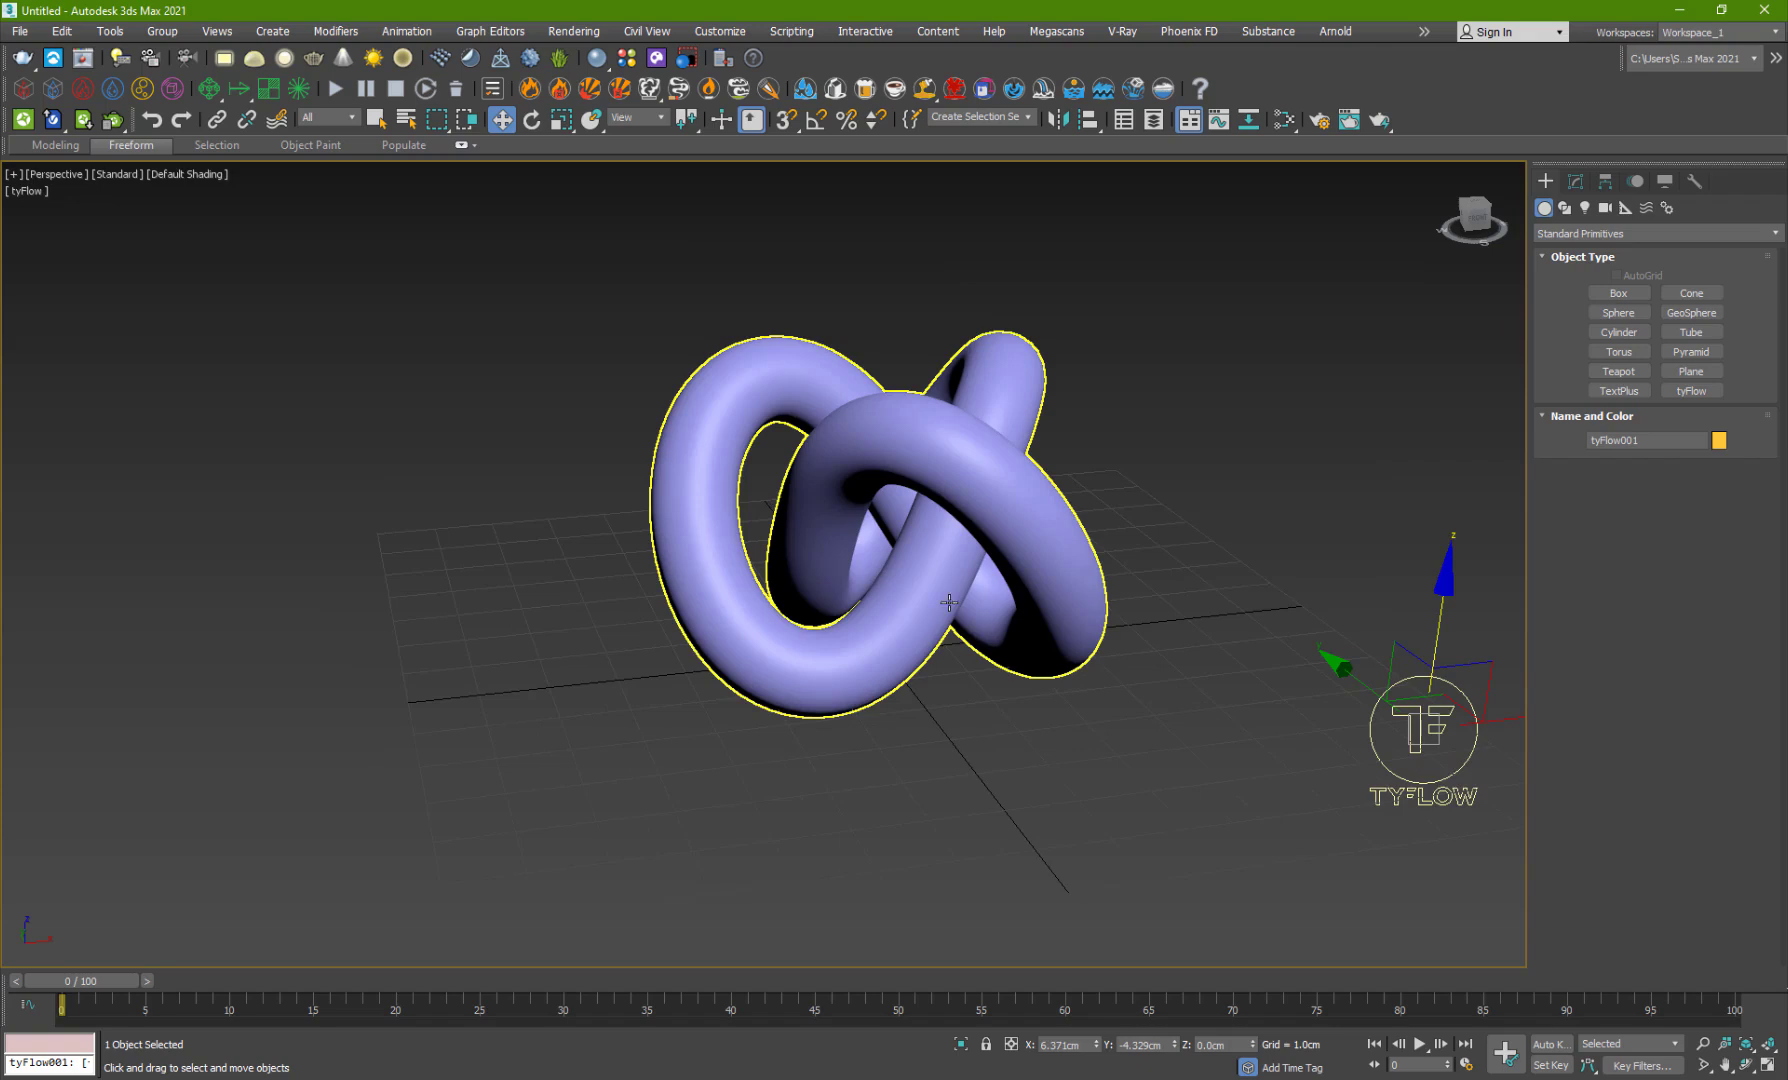
scroll(948, 602, "down", 3)
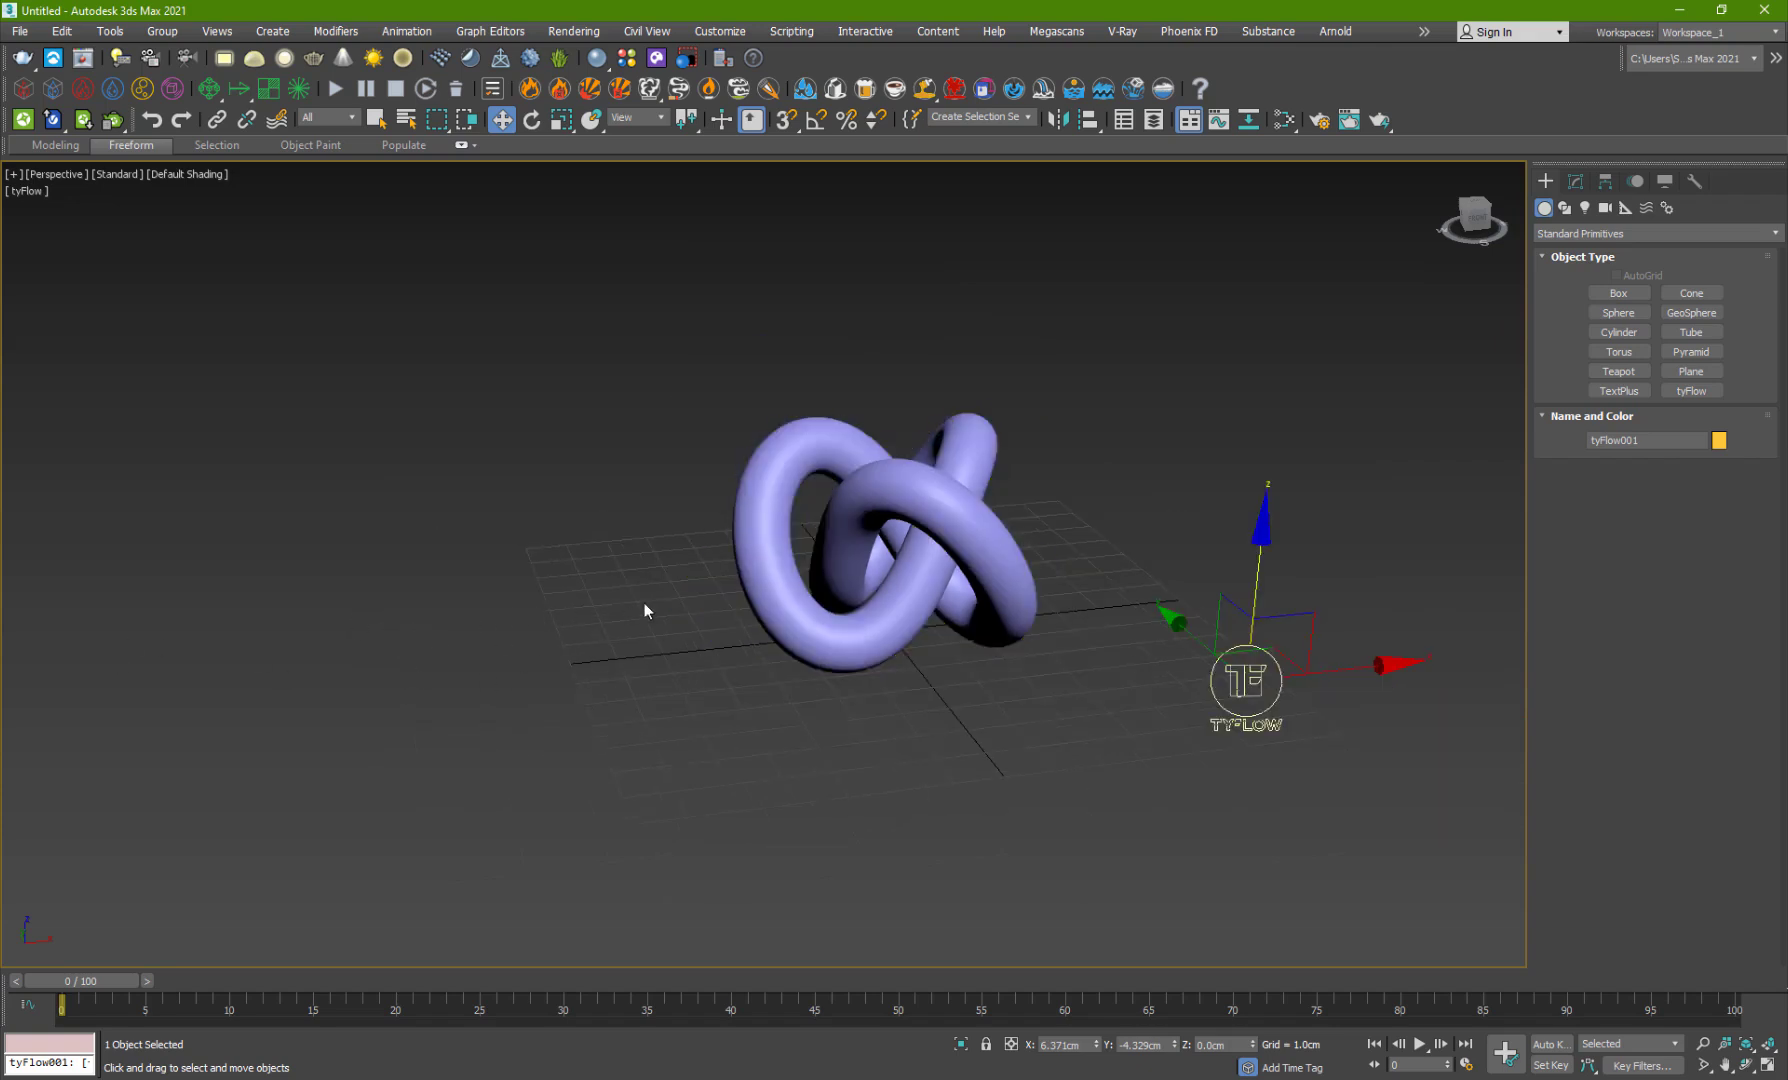
Step: Create a large sphere and place it beside the torus knot at about X -12.4 cm, raised to about Z 1.8 cm
left_click(1618, 313)
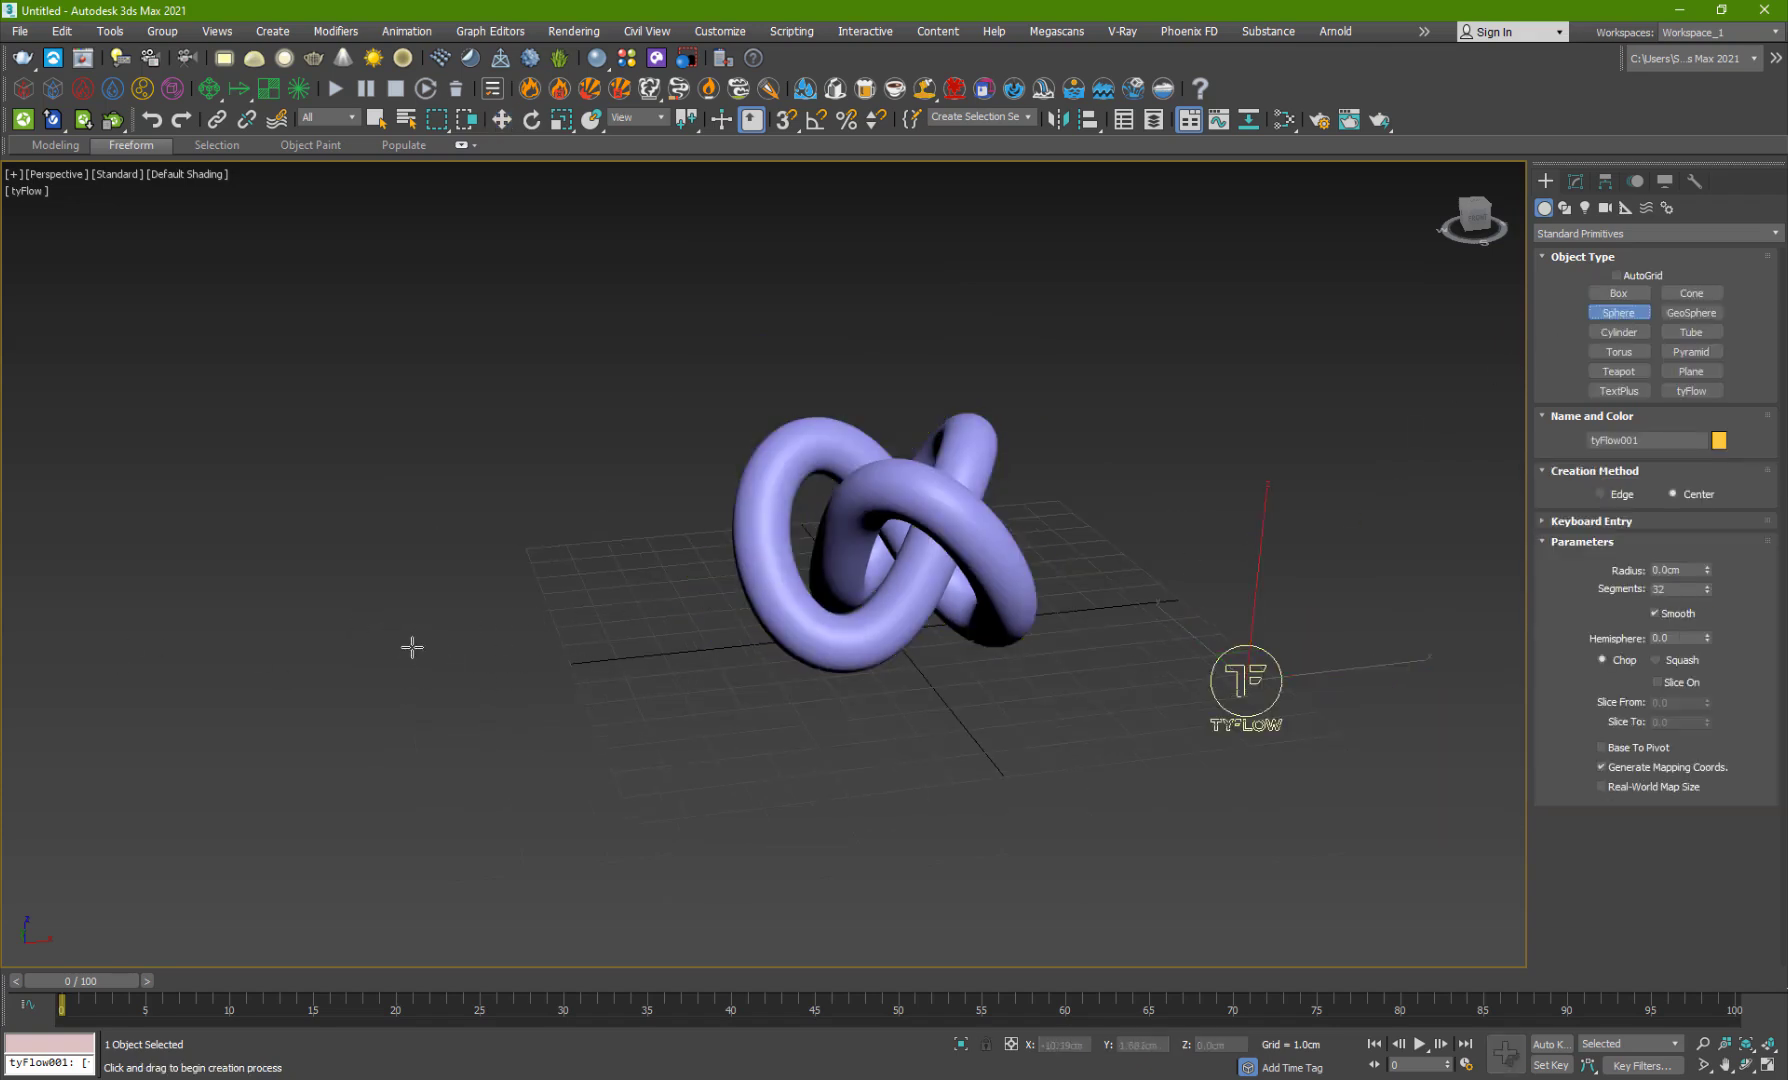
left_click_drag(412, 648, 634, 706)
key("w")
middle_click_drag(634, 706, 502, 782, "alt")
left_click_drag(405, 528, 399, 442)
left_click_drag(490, 586, 439, 574)
Step: Animate the sphere with Auto Key to travel about 22 cm along X past the torus knot by frame 60, and return to frame 3
key("n")
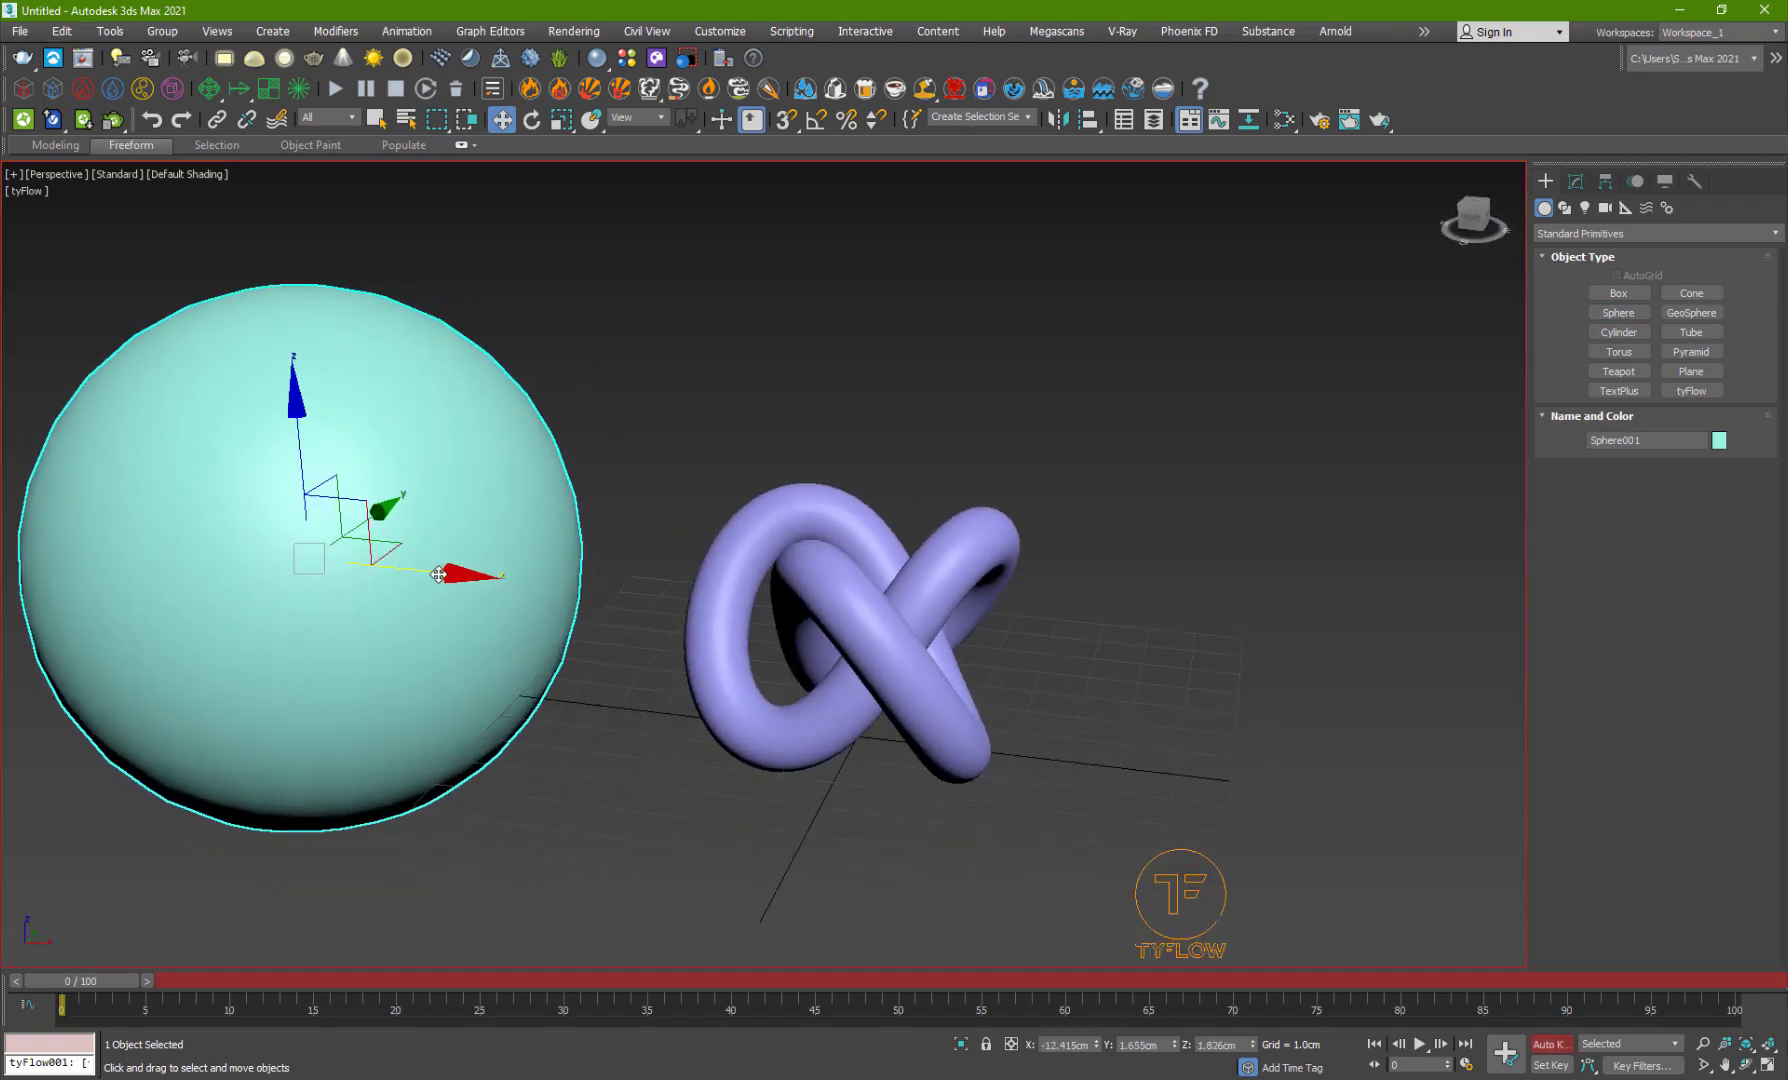
left_click(1061, 983)
left_click_drag(461, 574, 1497, 751)
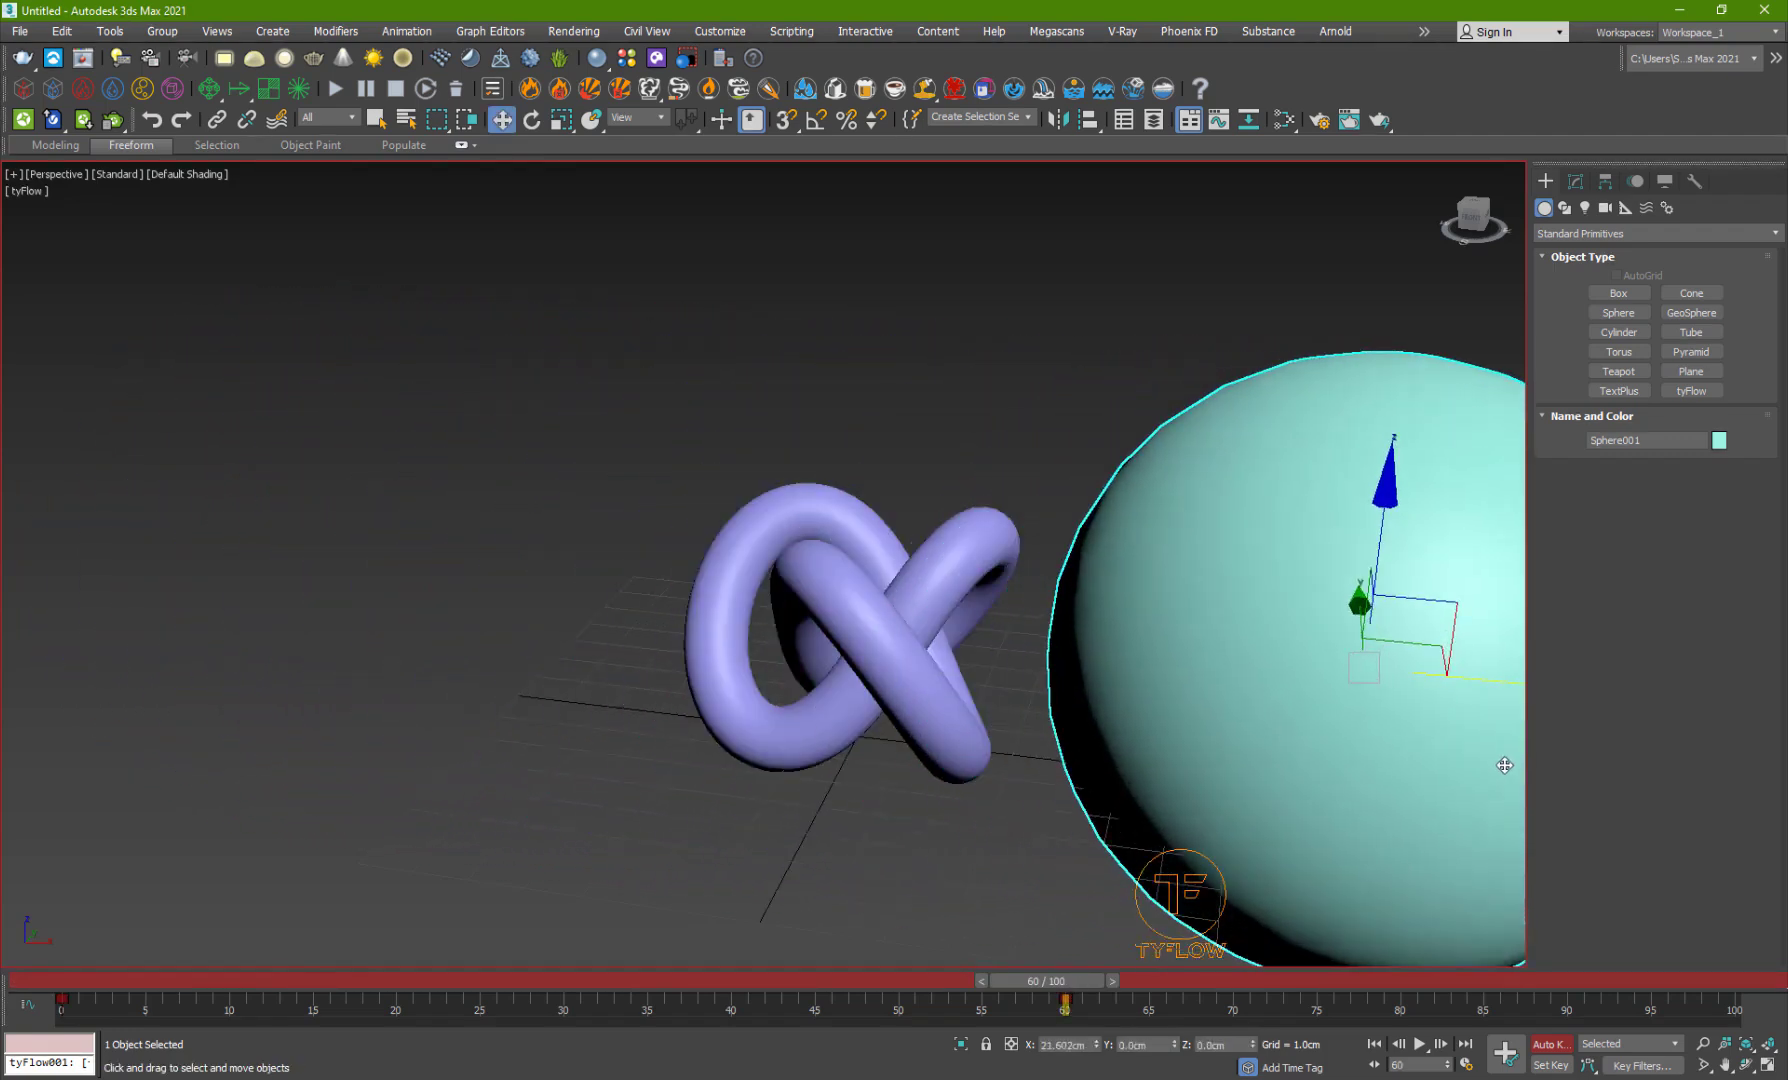
left_click(1551, 1046)
left_click_drag(1061, 983, 112, 990)
key("w")
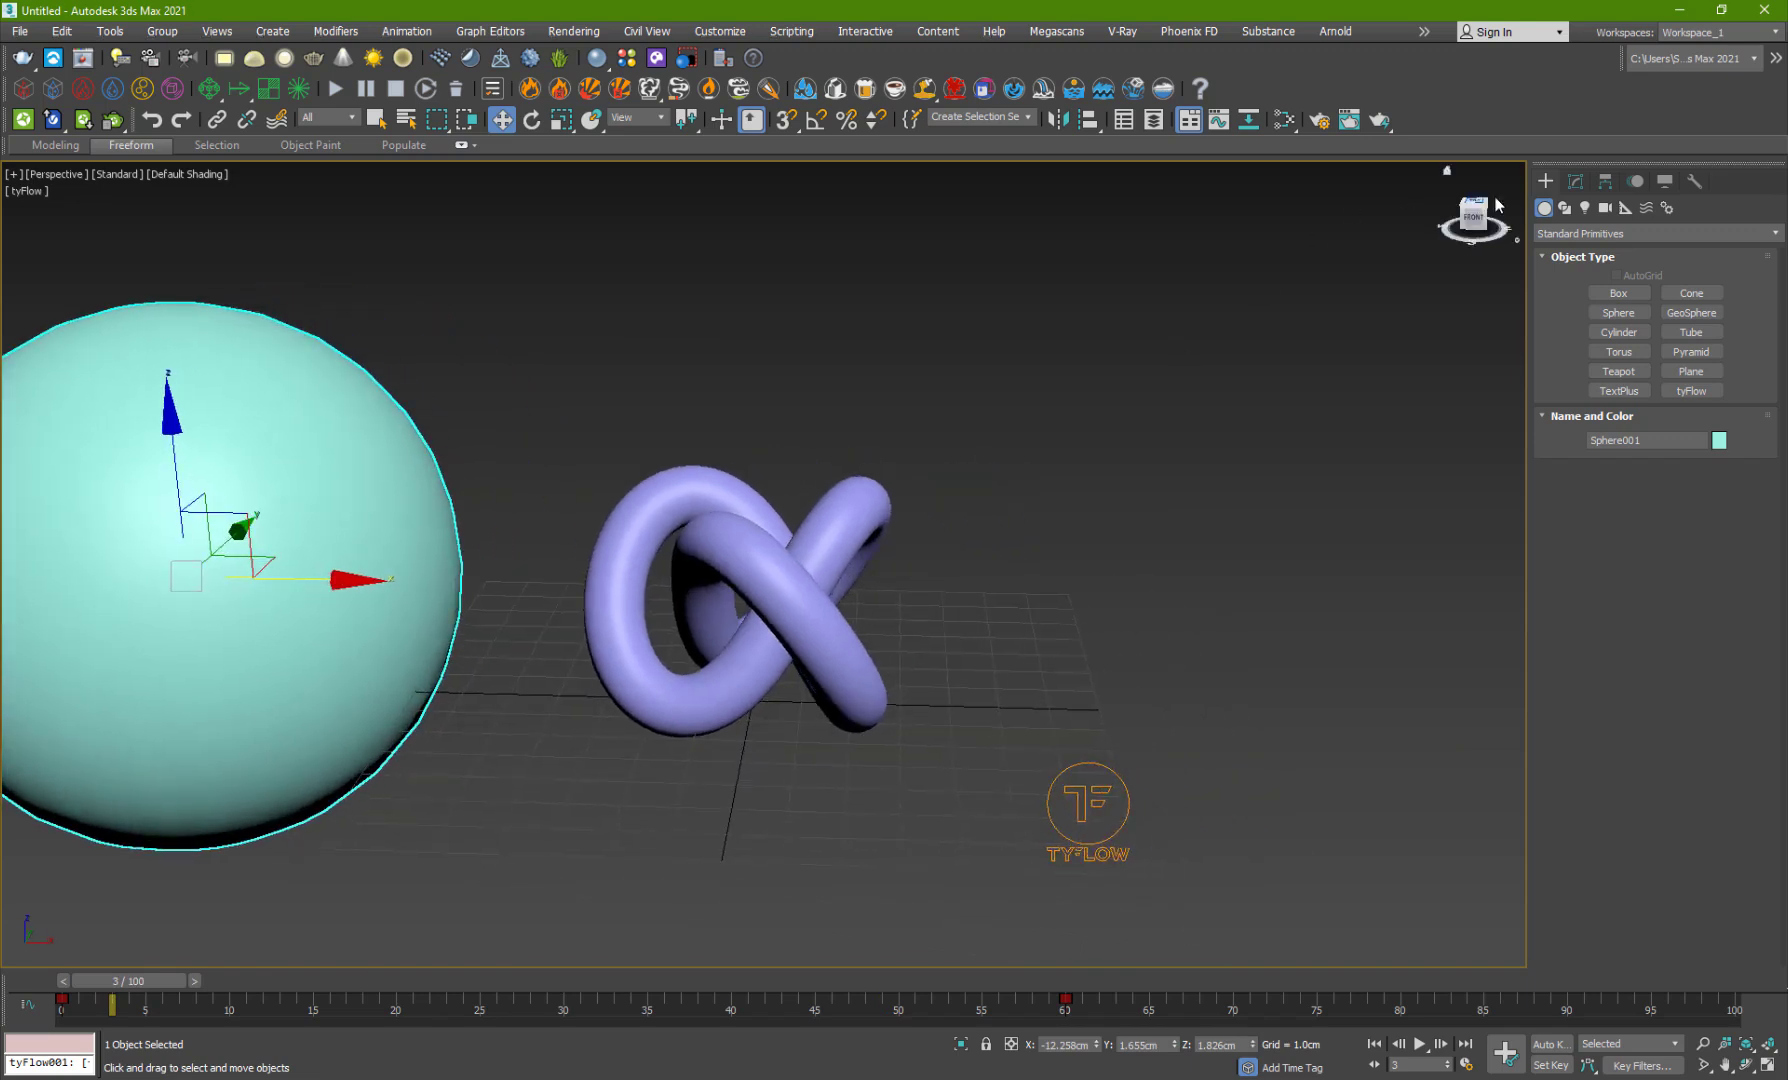
Step: Open the tyFlow object's editor, move it clear of the torus knot and add a Birth operator as a new event
left_click(1087, 852)
left_click(1575, 184)
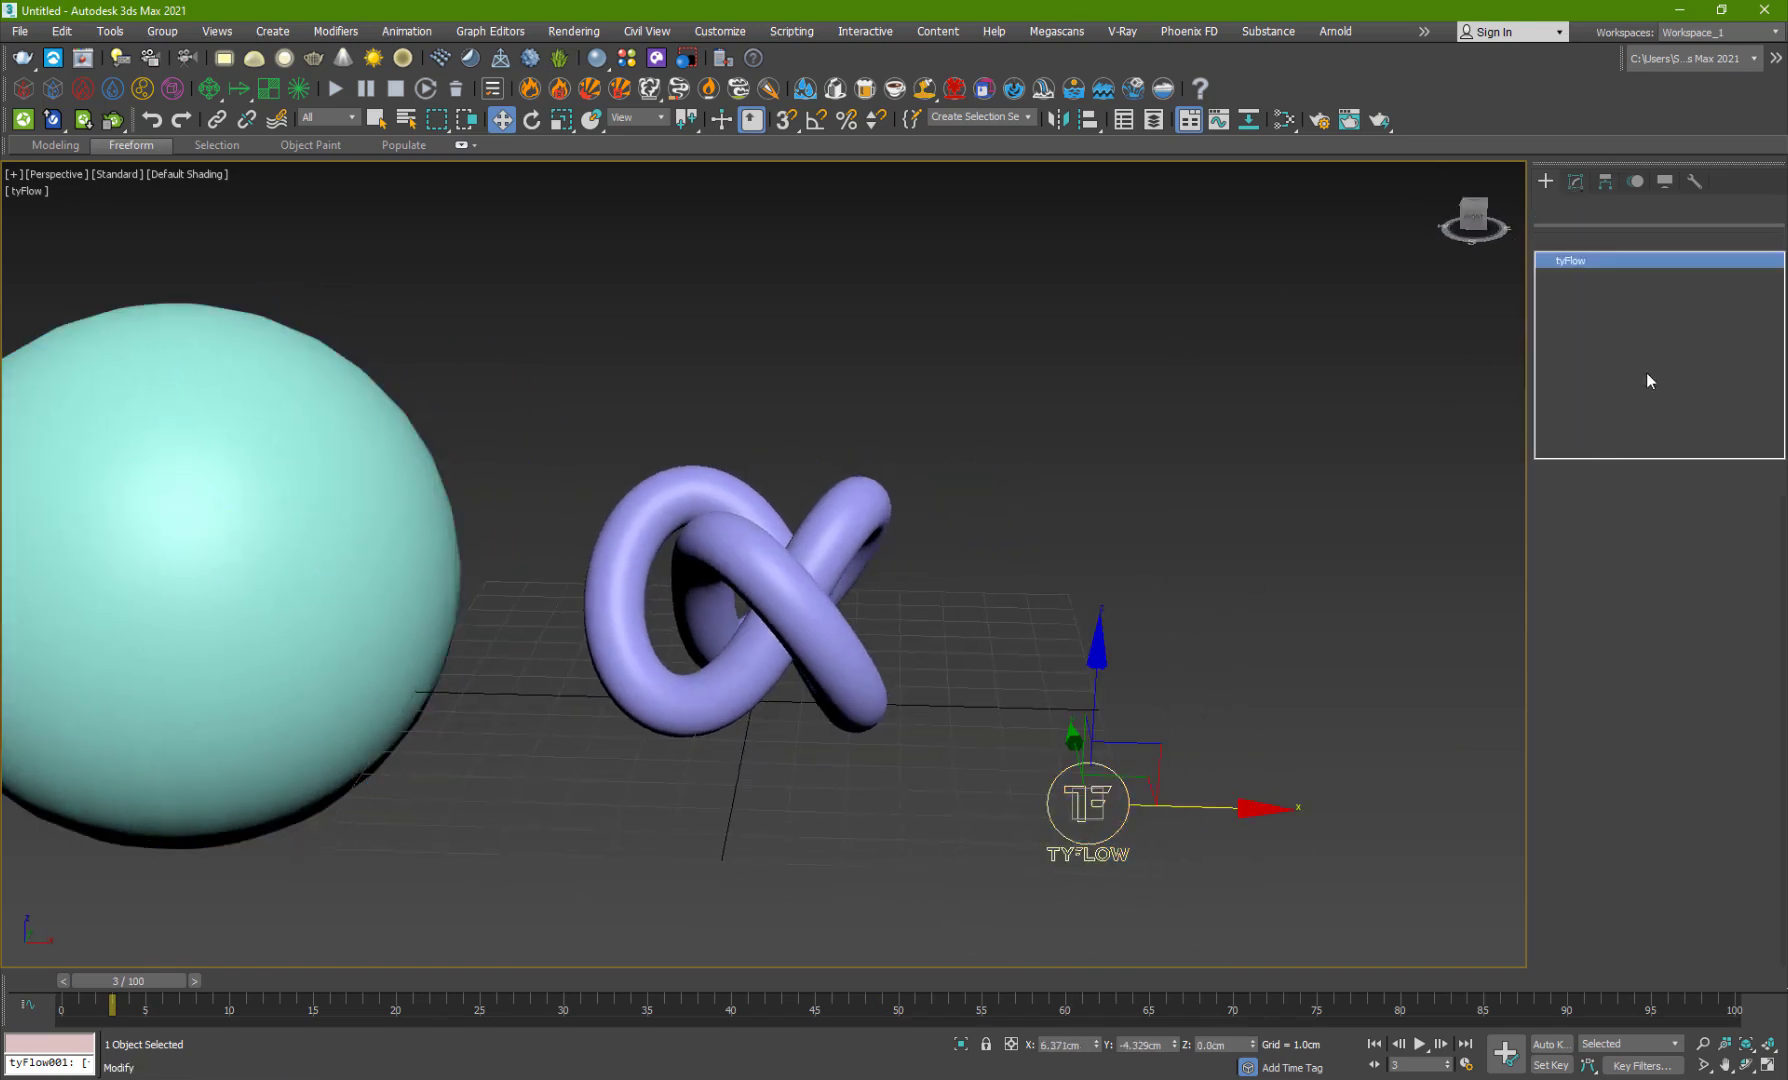
left_click(1645, 563)
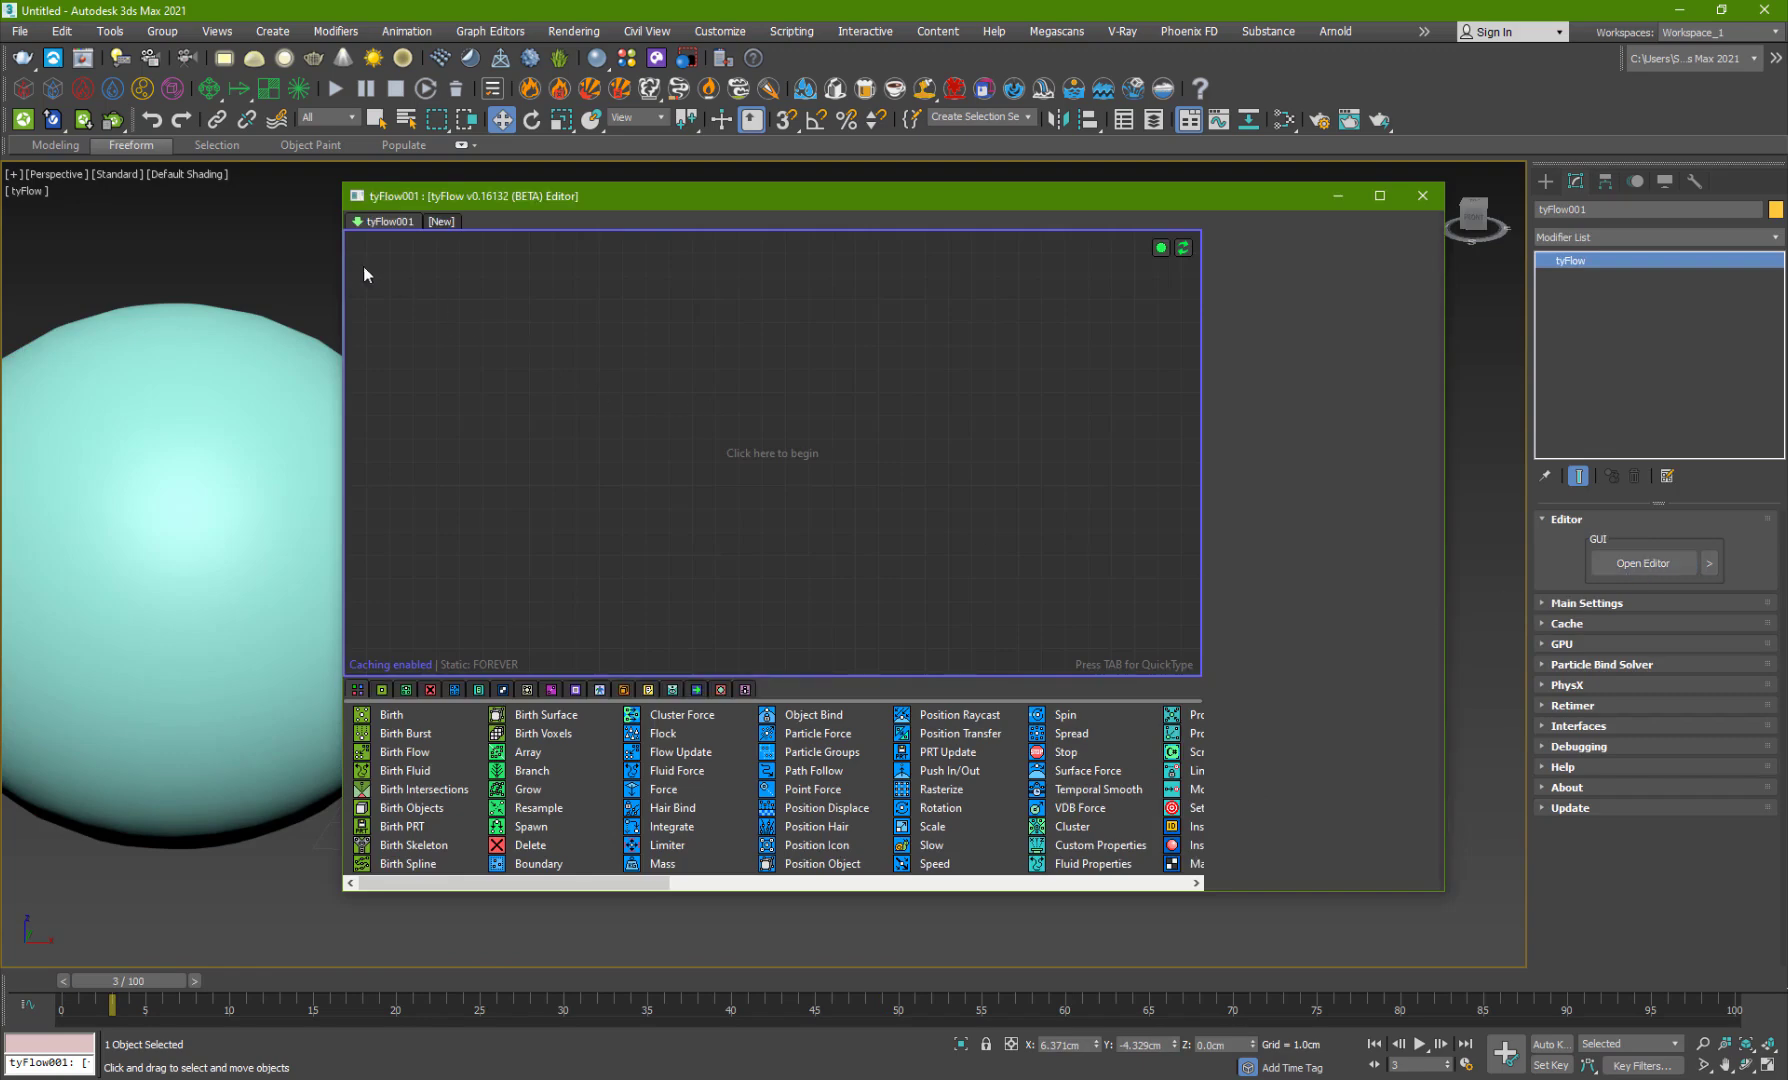
left_click_drag(420, 198, 1025, 175)
left_click(643, 477)
key("z")
left_click_drag(987, 700, 1103, 462)
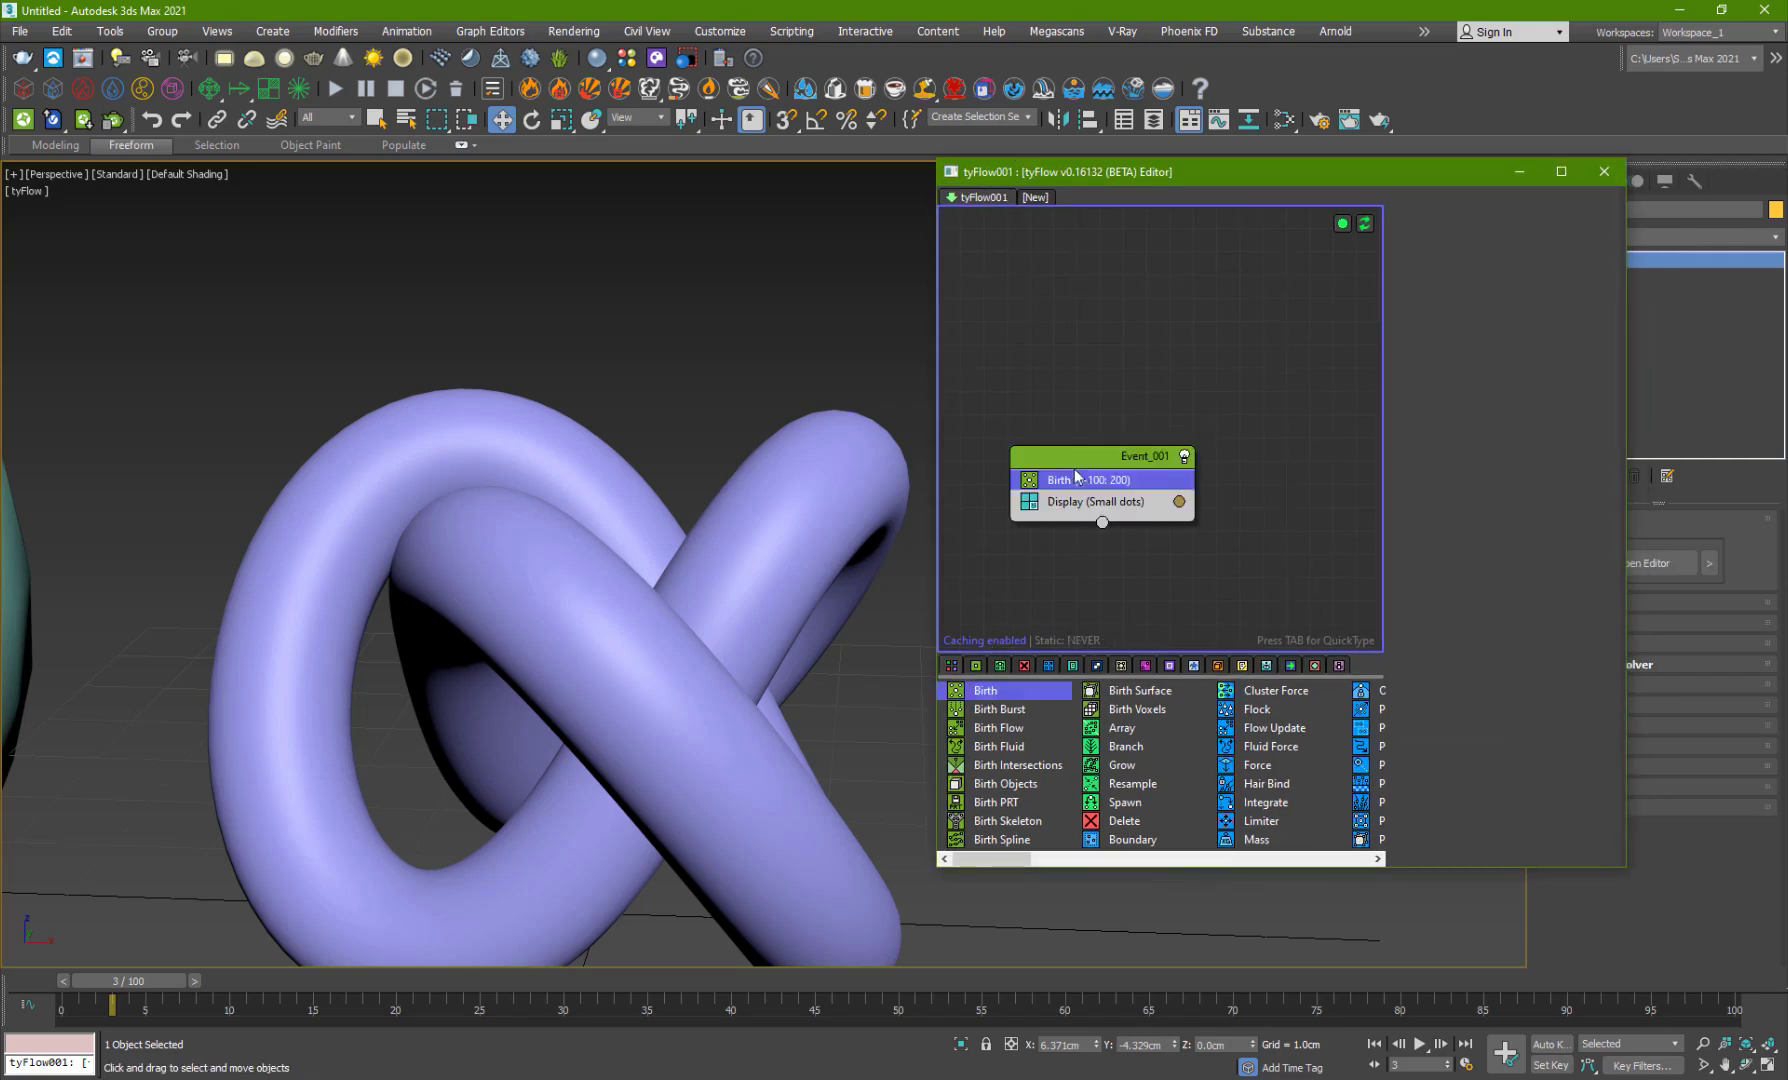
Step: Set the Birth operator to end at frame 0 with a total of 2000 particles
left_click(1546, 258)
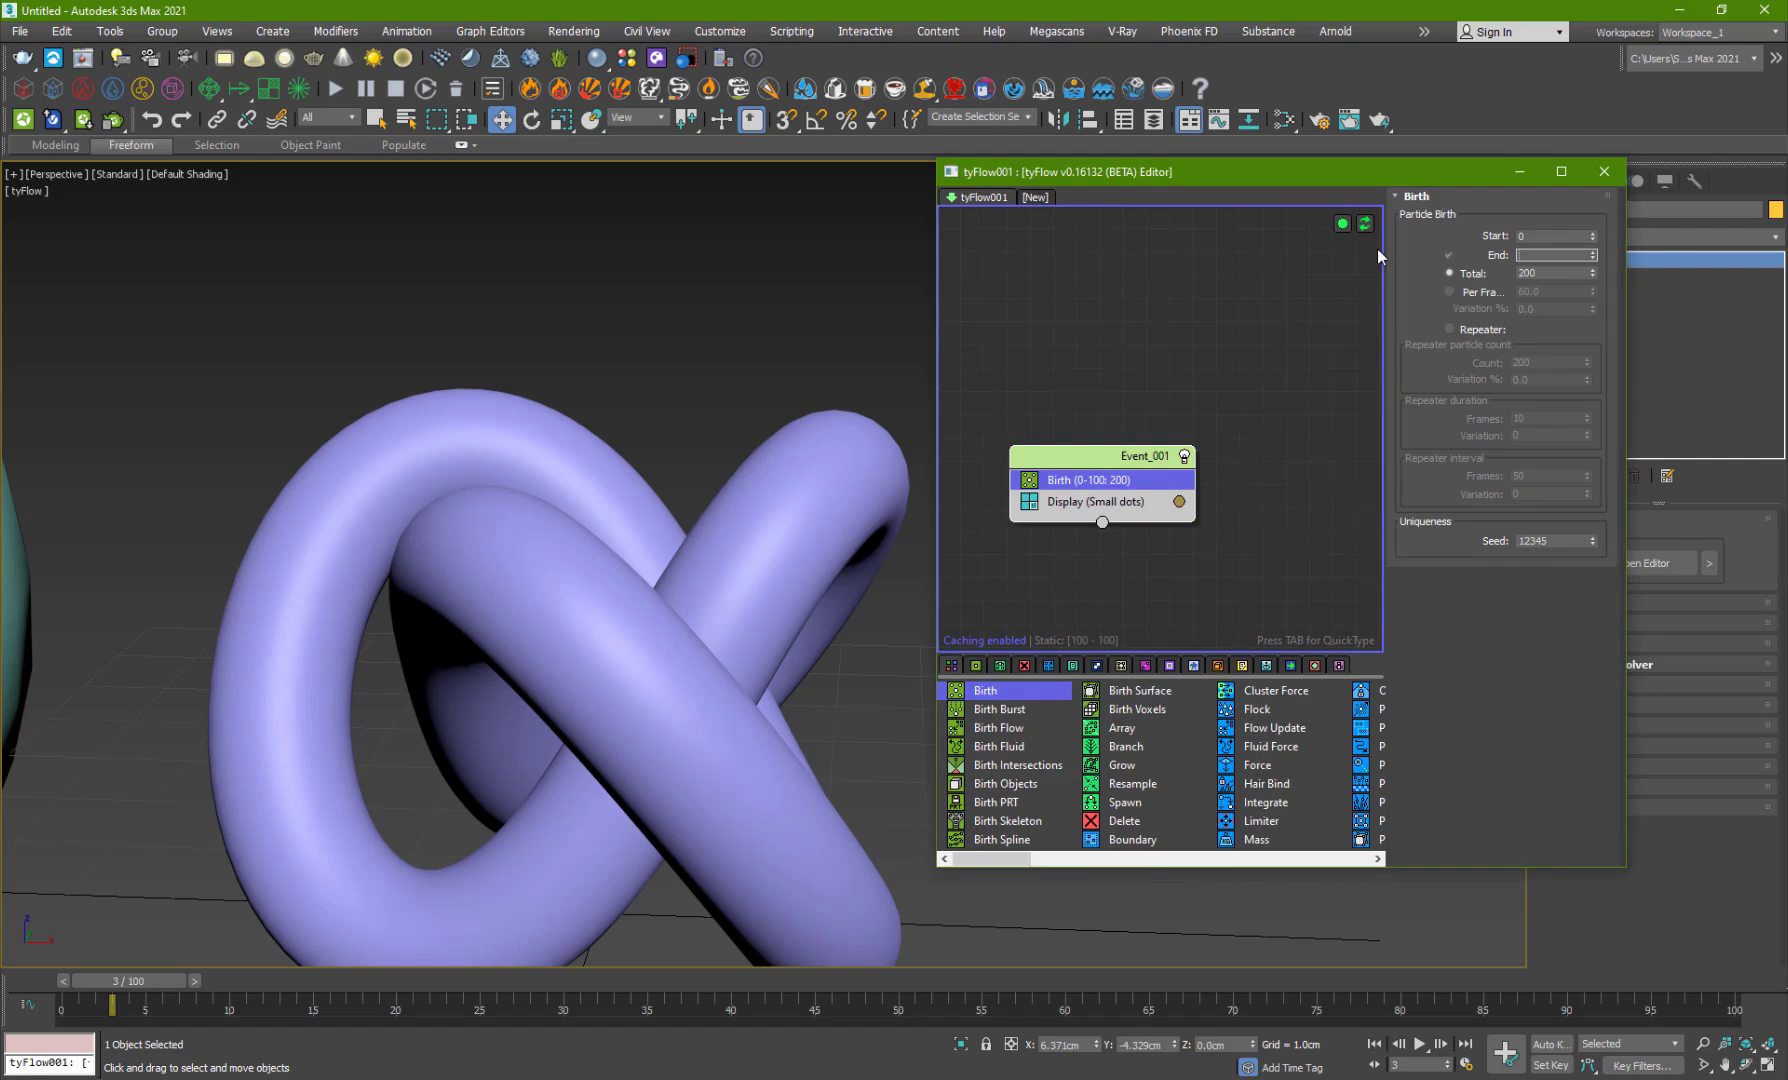
key("Tab")
type("2")
Step: Add a Position Object operator to the birth event and assign the torus knot as its emitter object
left_click(1147, 463)
key("Tab")
type("po")
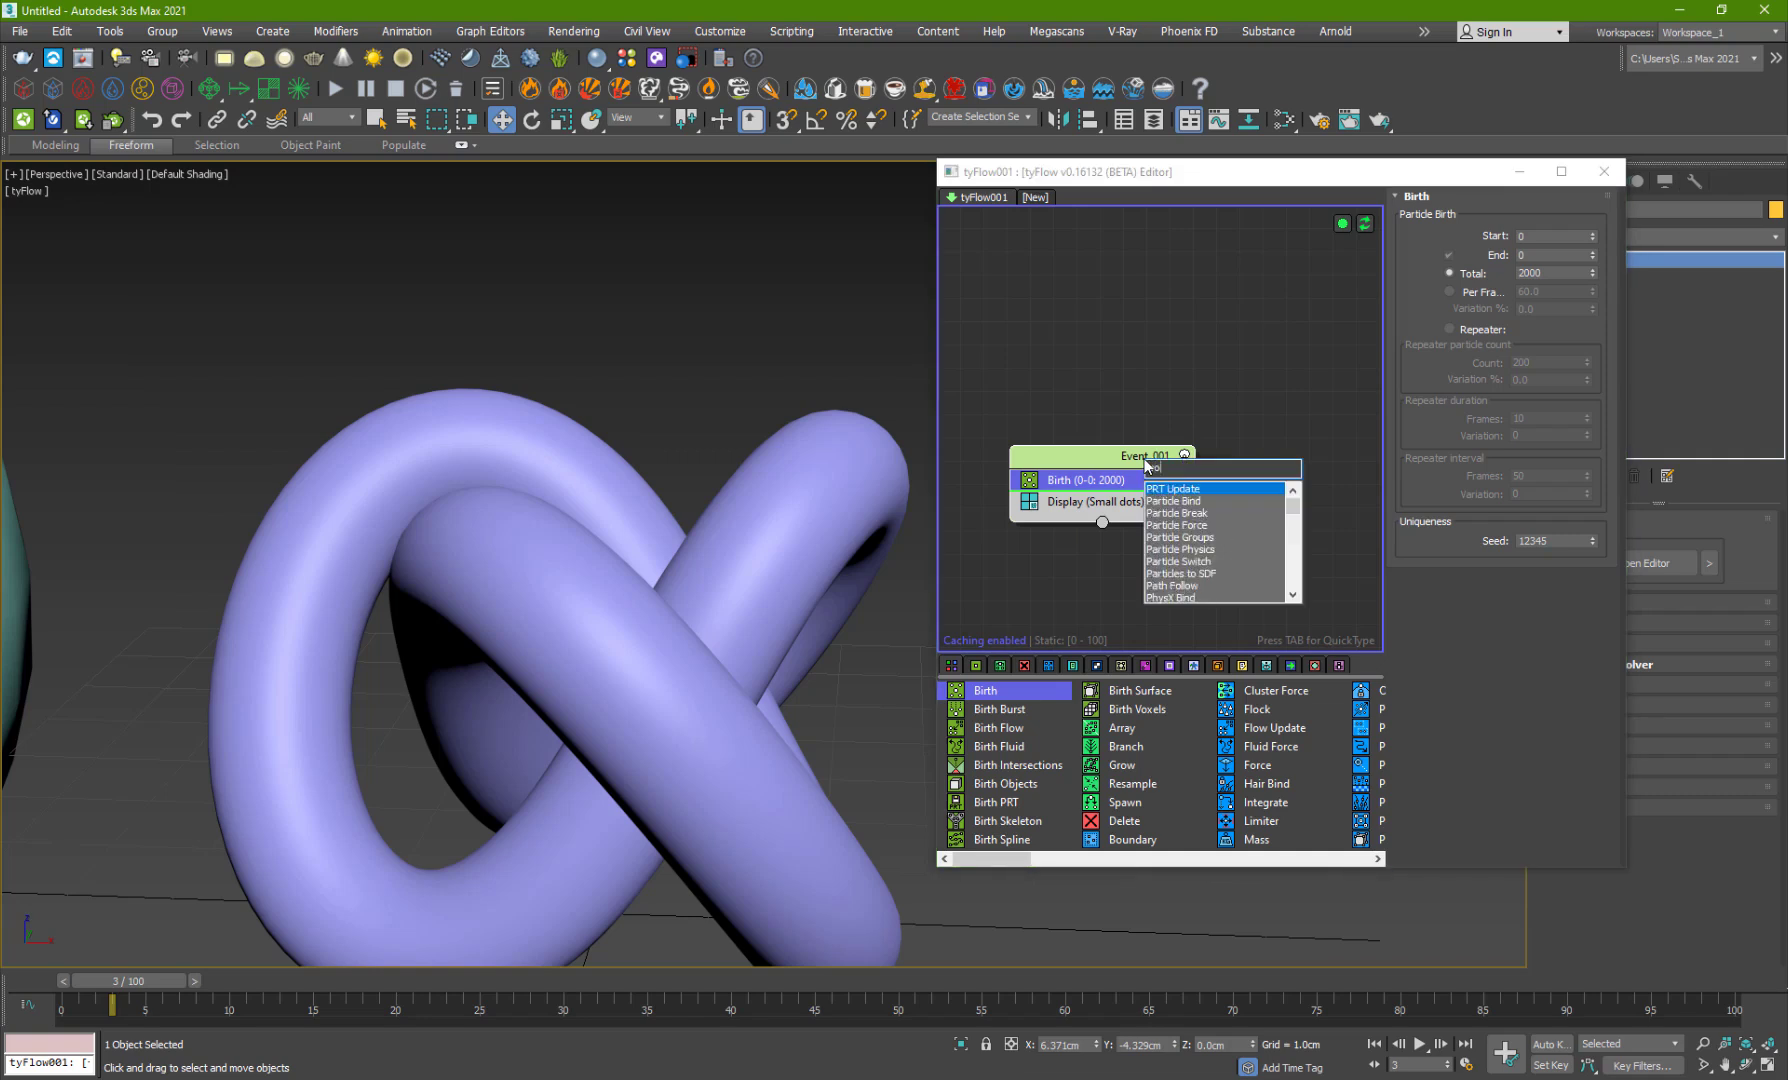
key("Down")
key("Down")
key("Down")
key("Down")
key("Return")
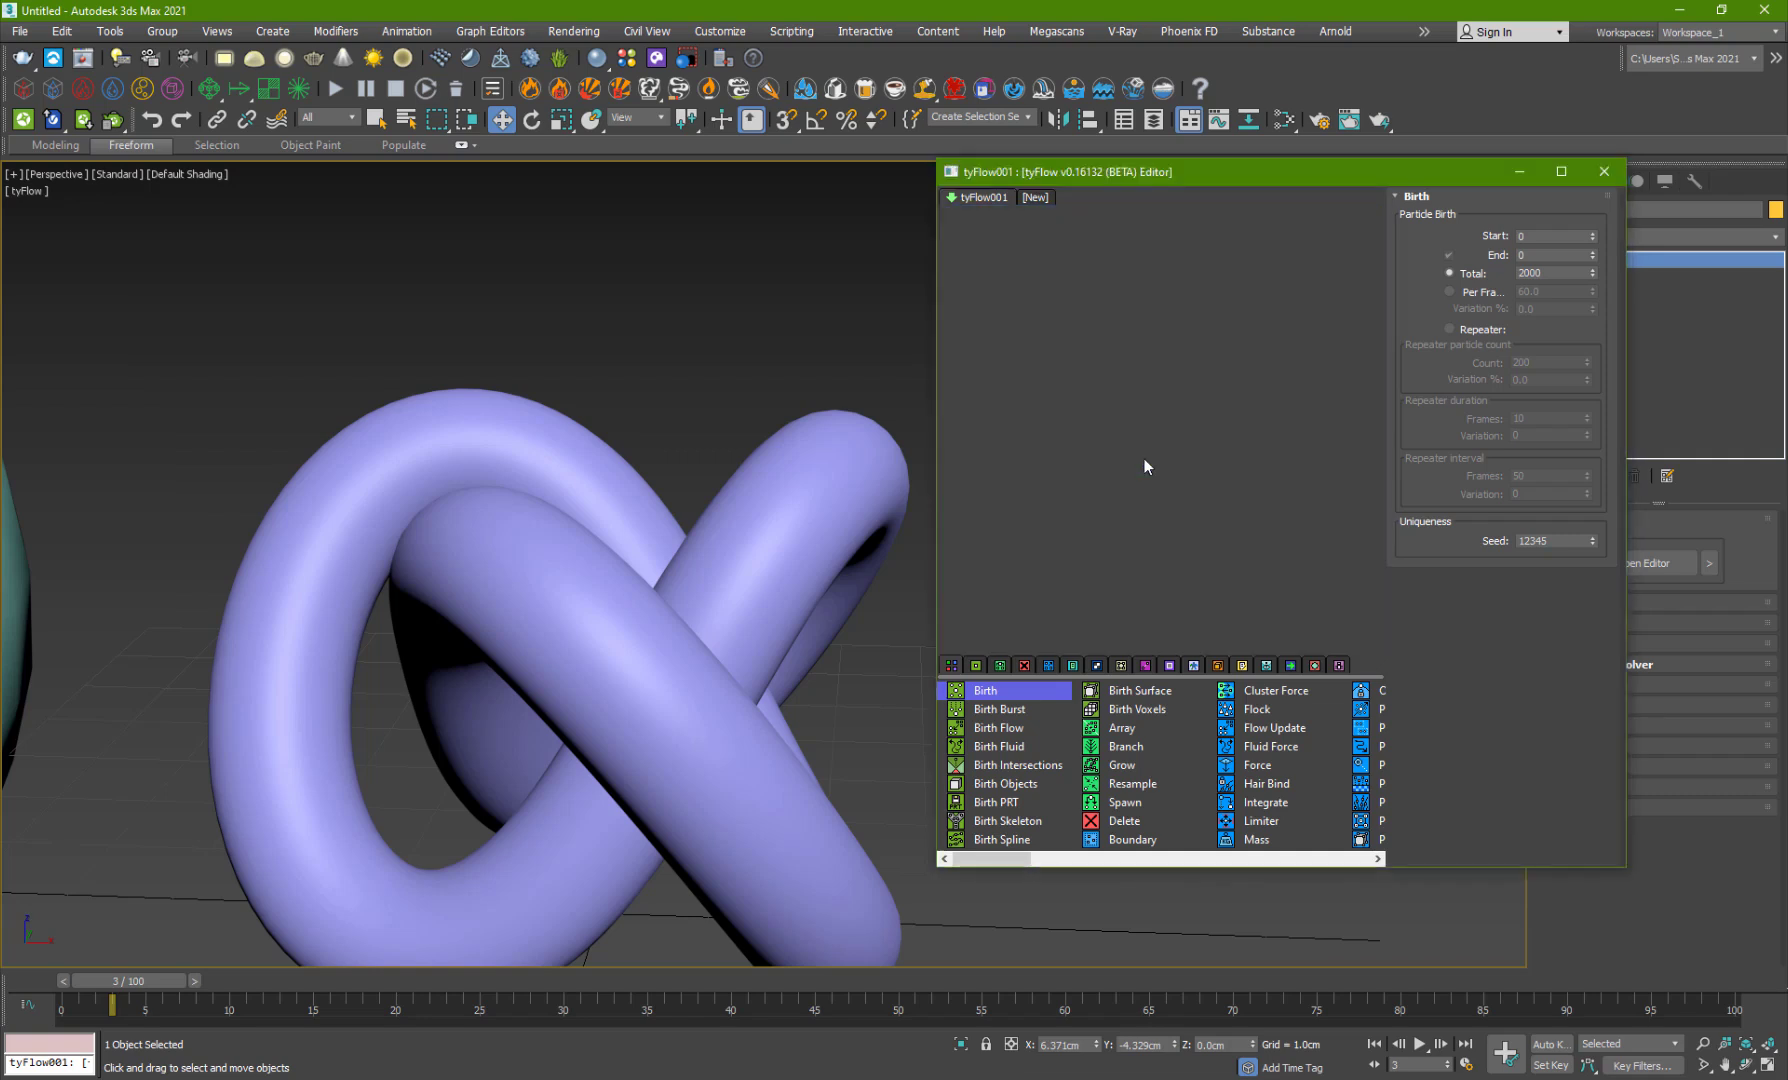
left_click(1478, 409)
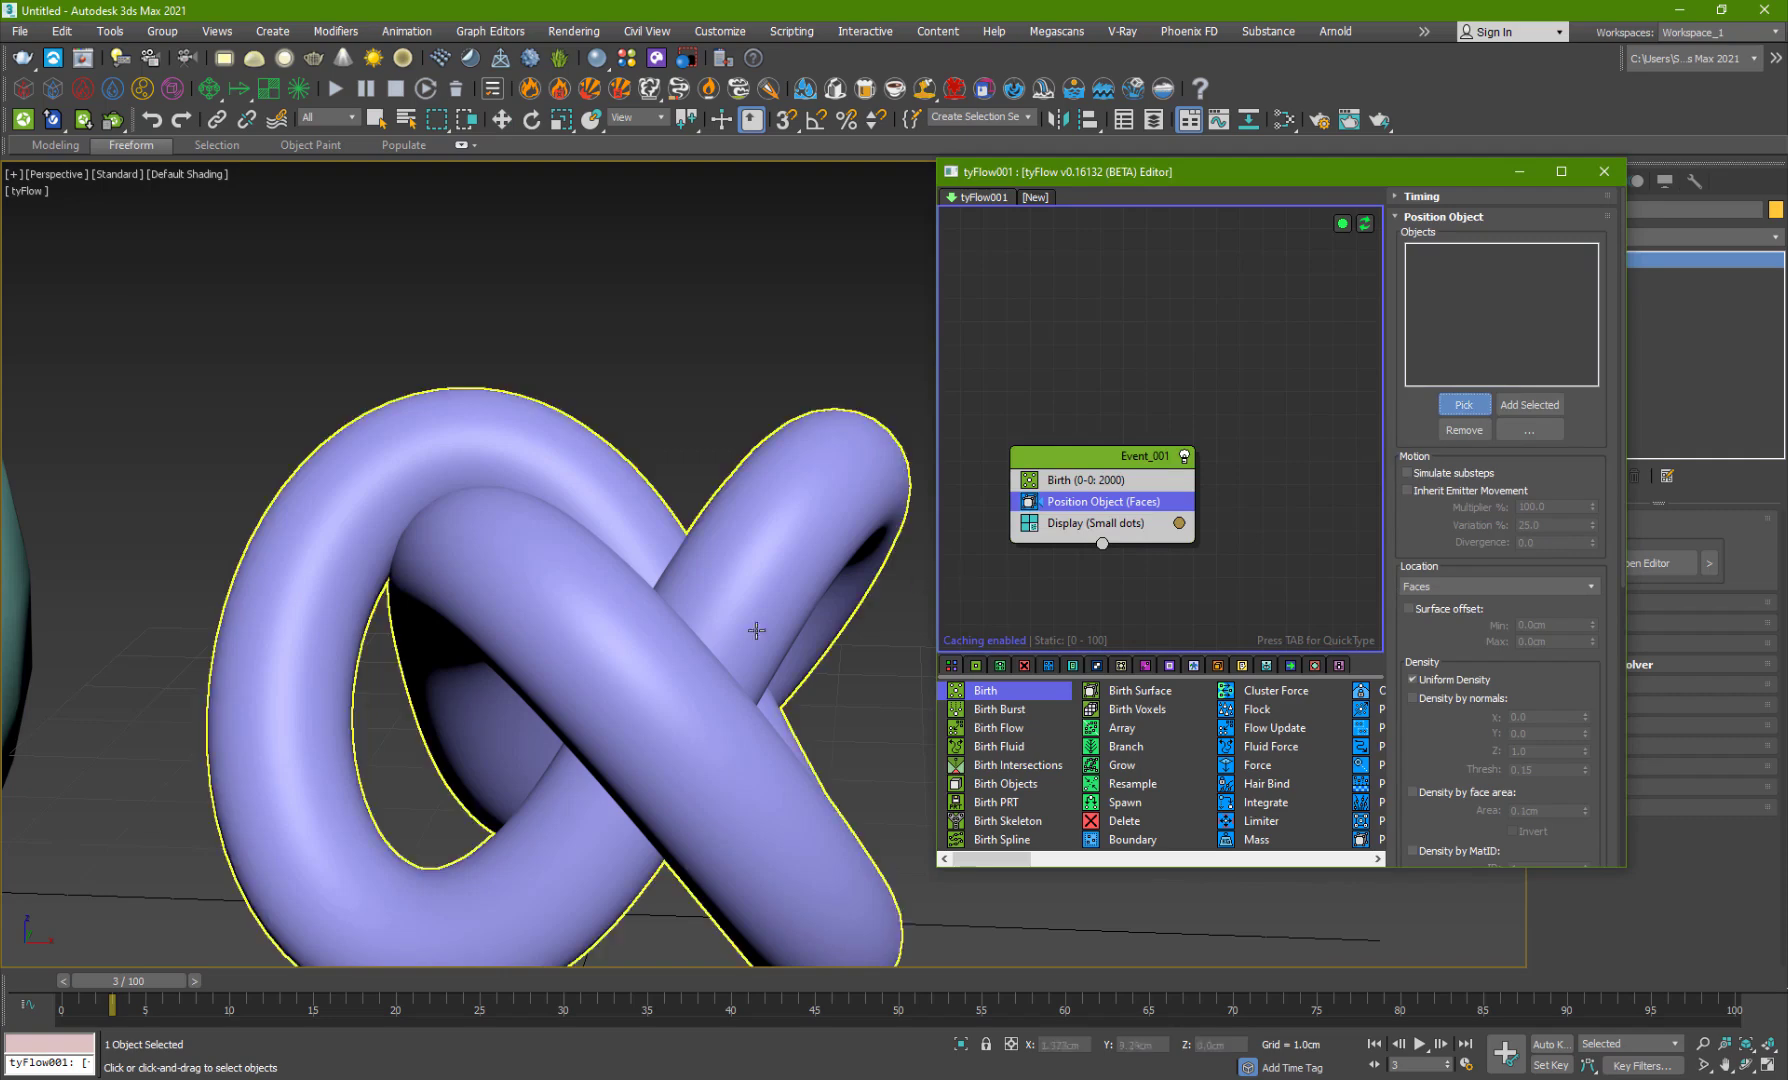
left_click(750, 630)
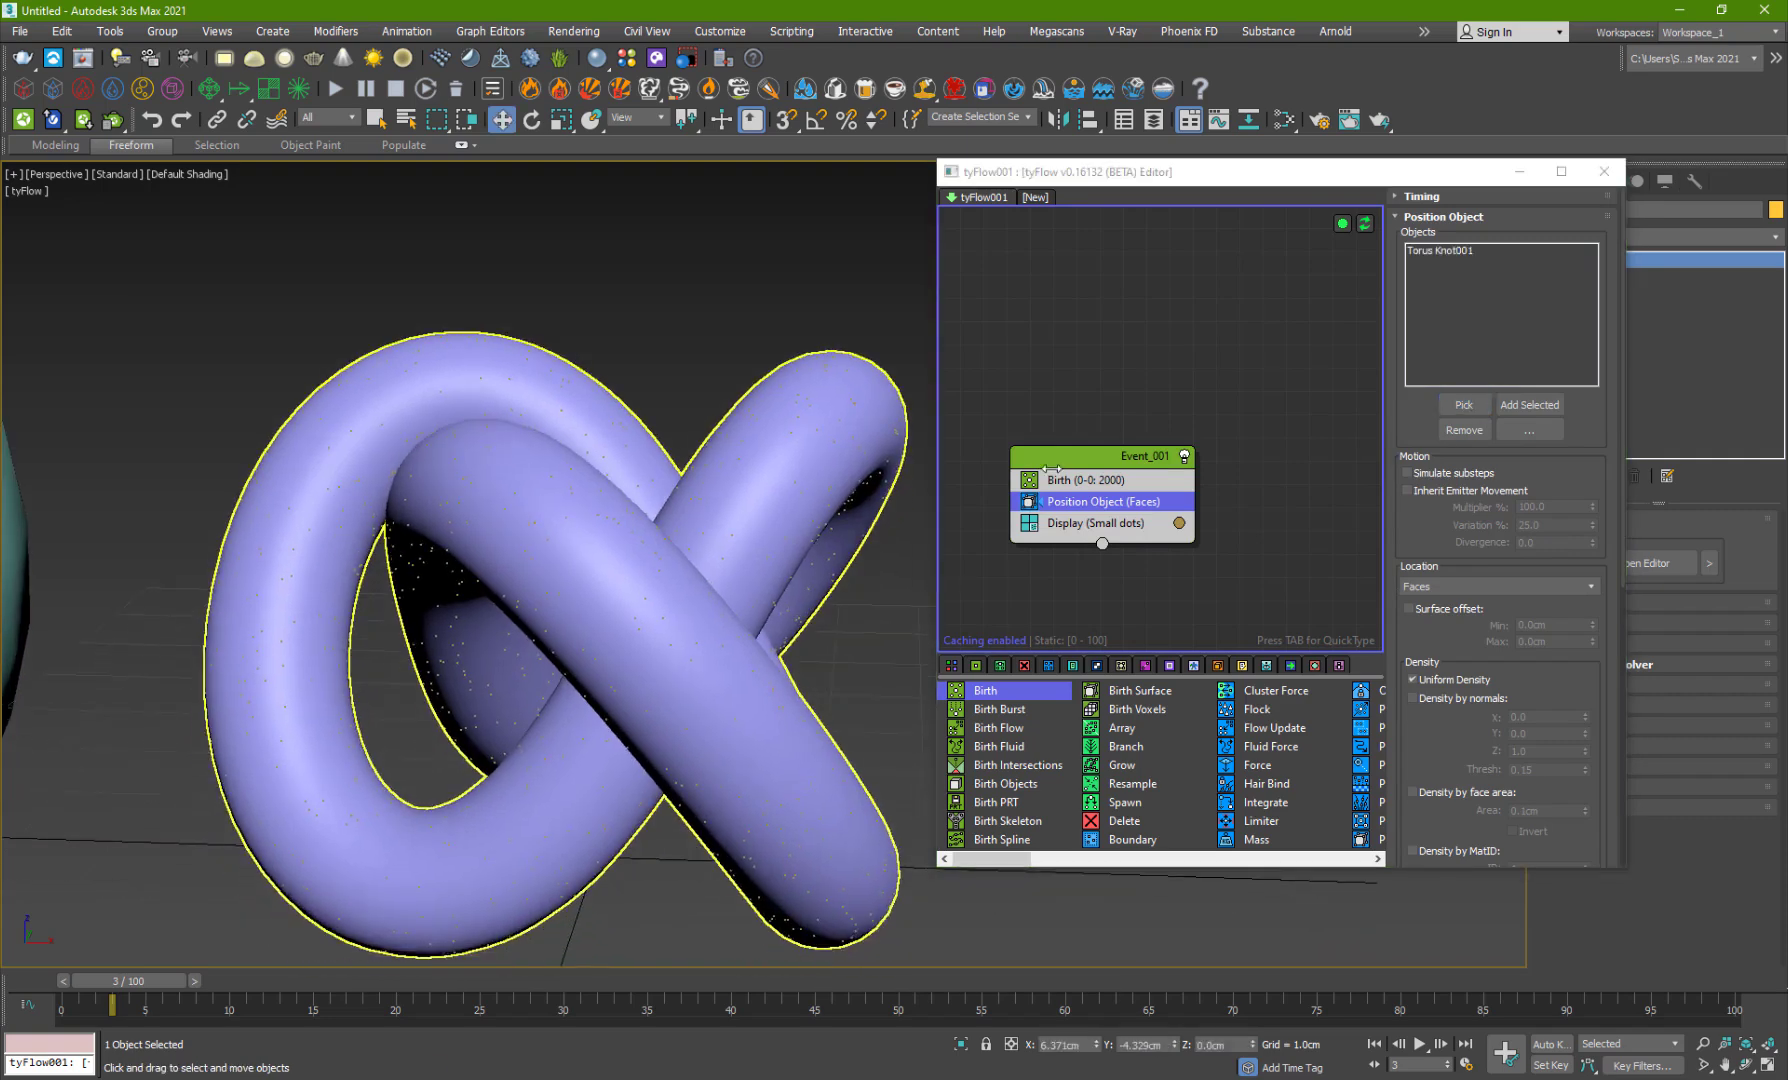
Step: Change the event's particle display color to red and move the tyFlow editor up out of the way
left_click(1180, 524)
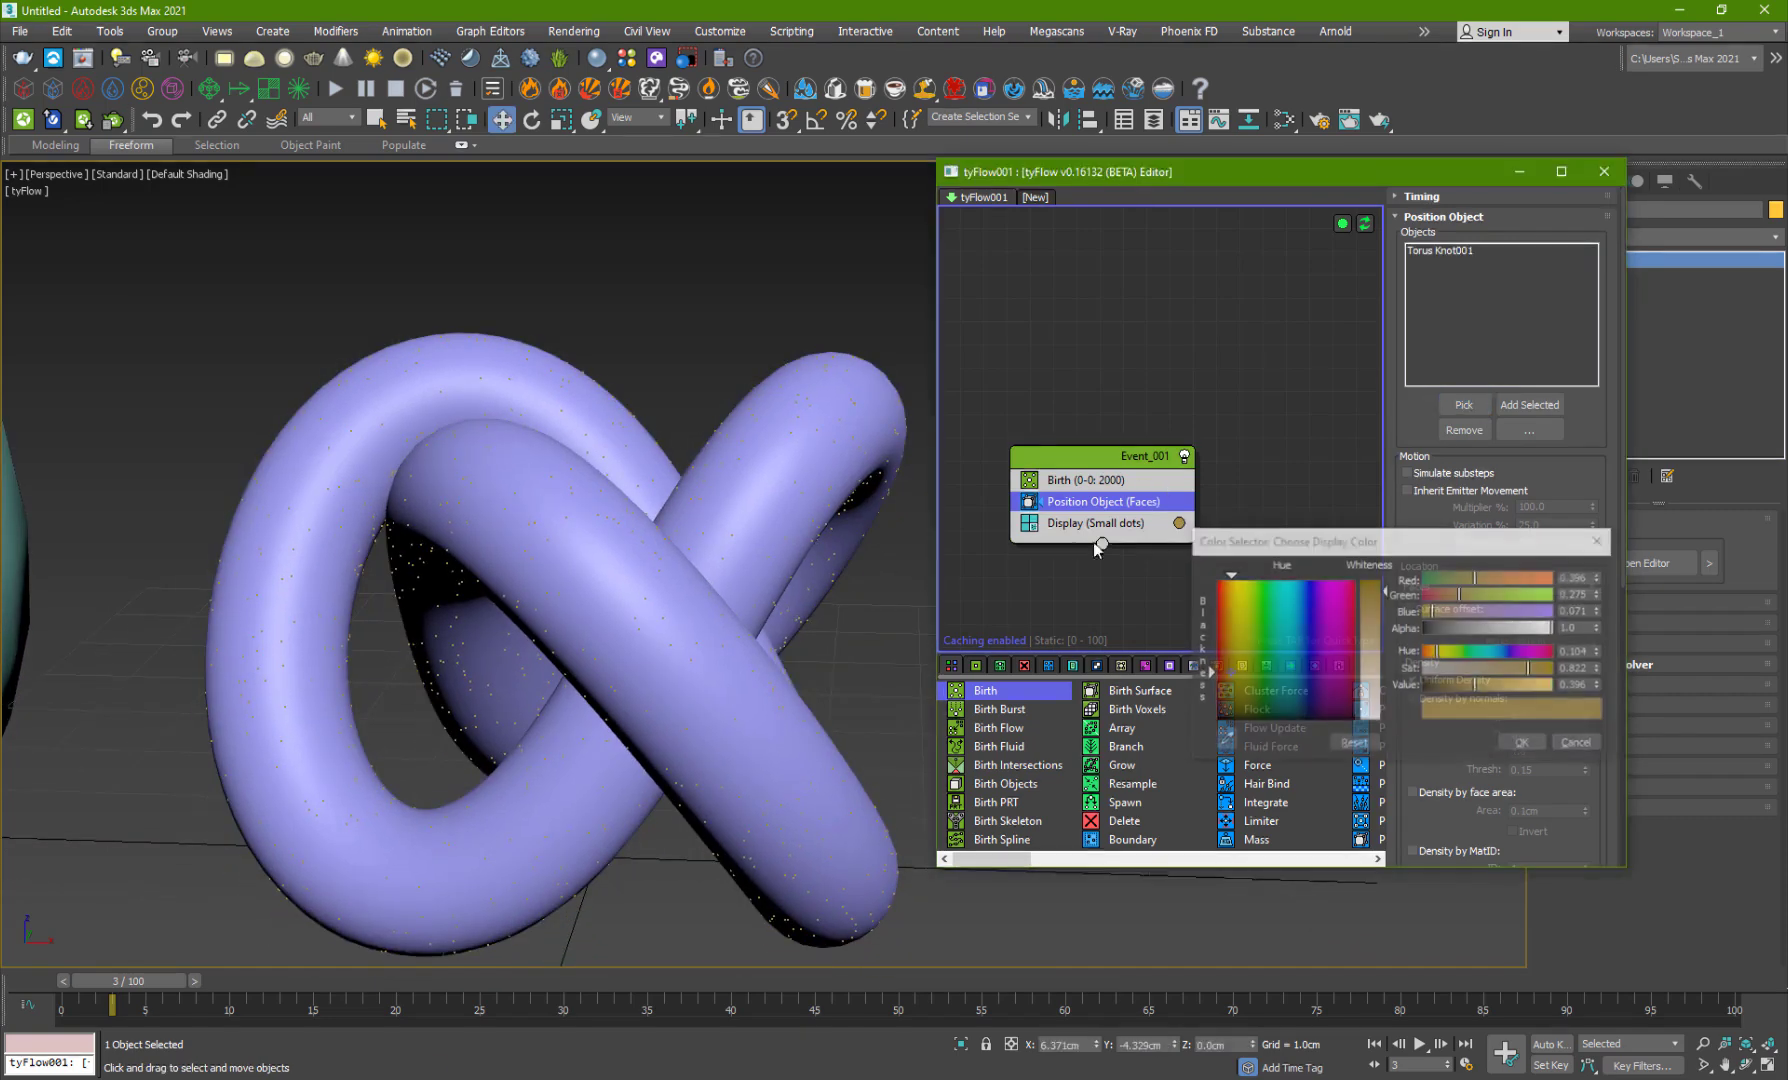
left_click_drag(1305, 623, 1356, 574)
left_click(1522, 744)
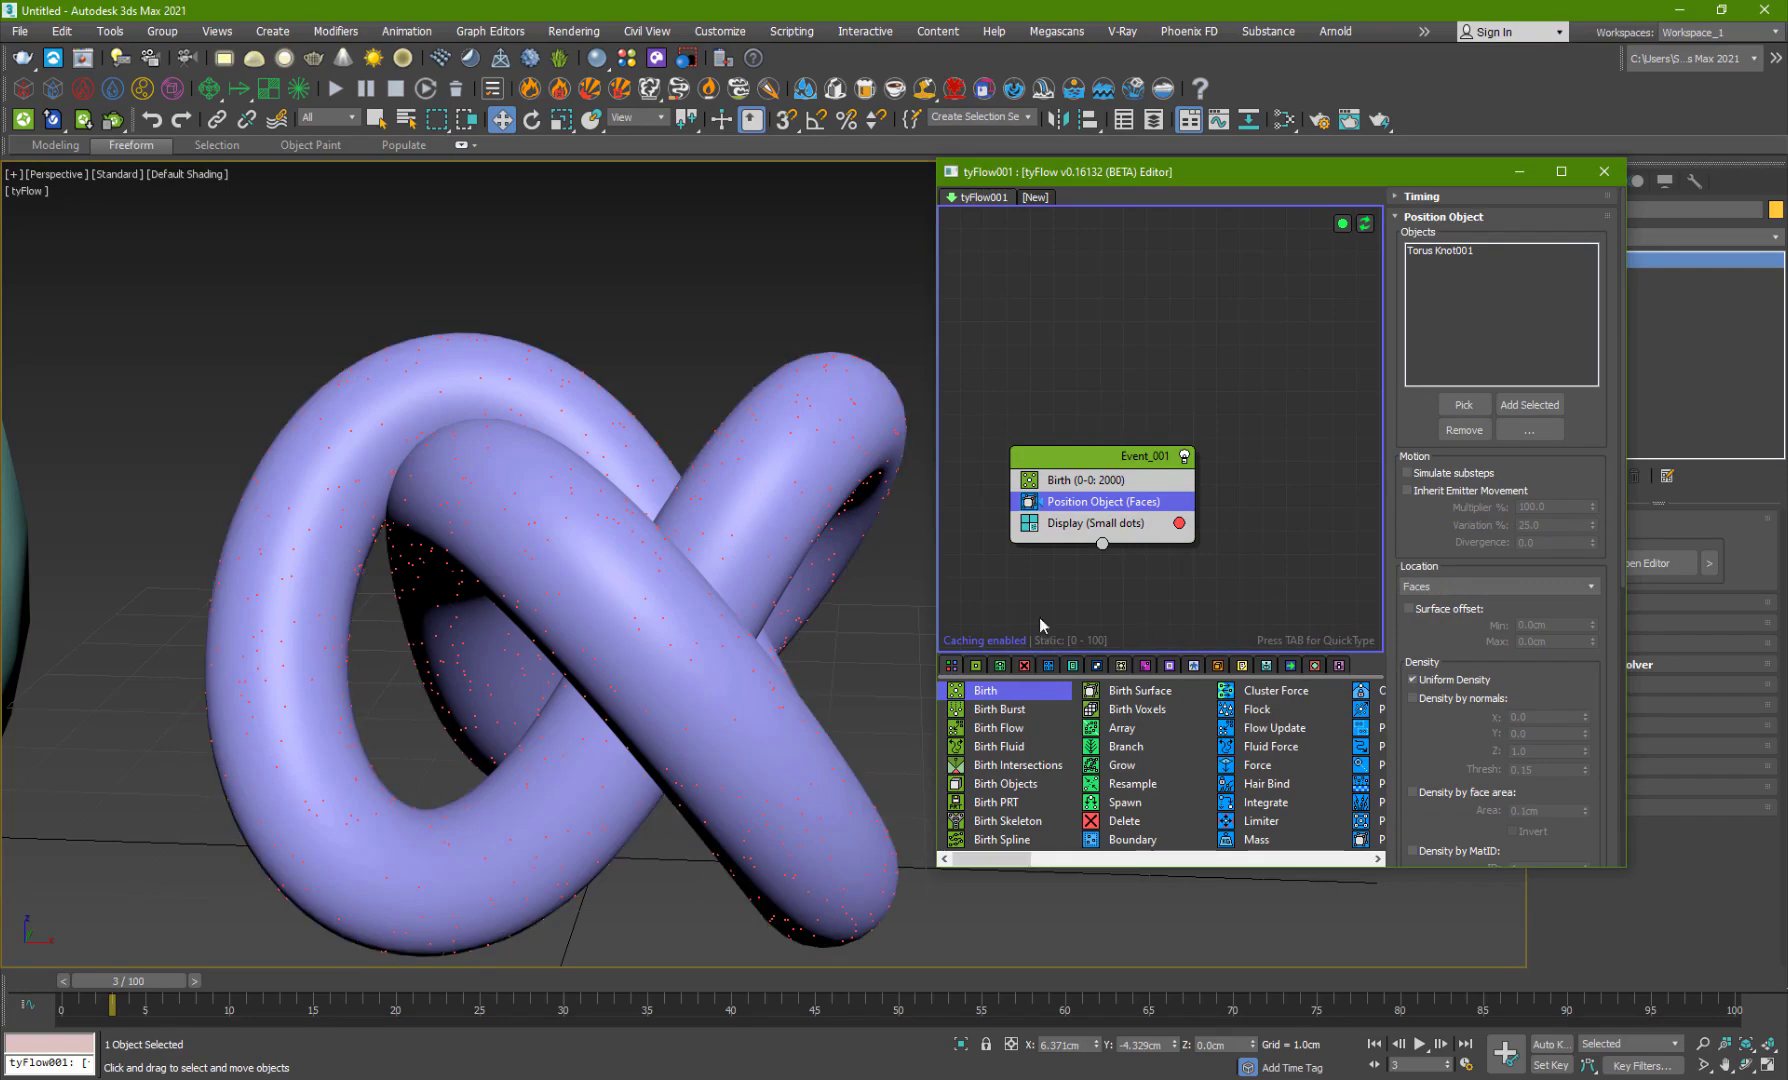
left_click_drag(1042, 180, 912, 104)
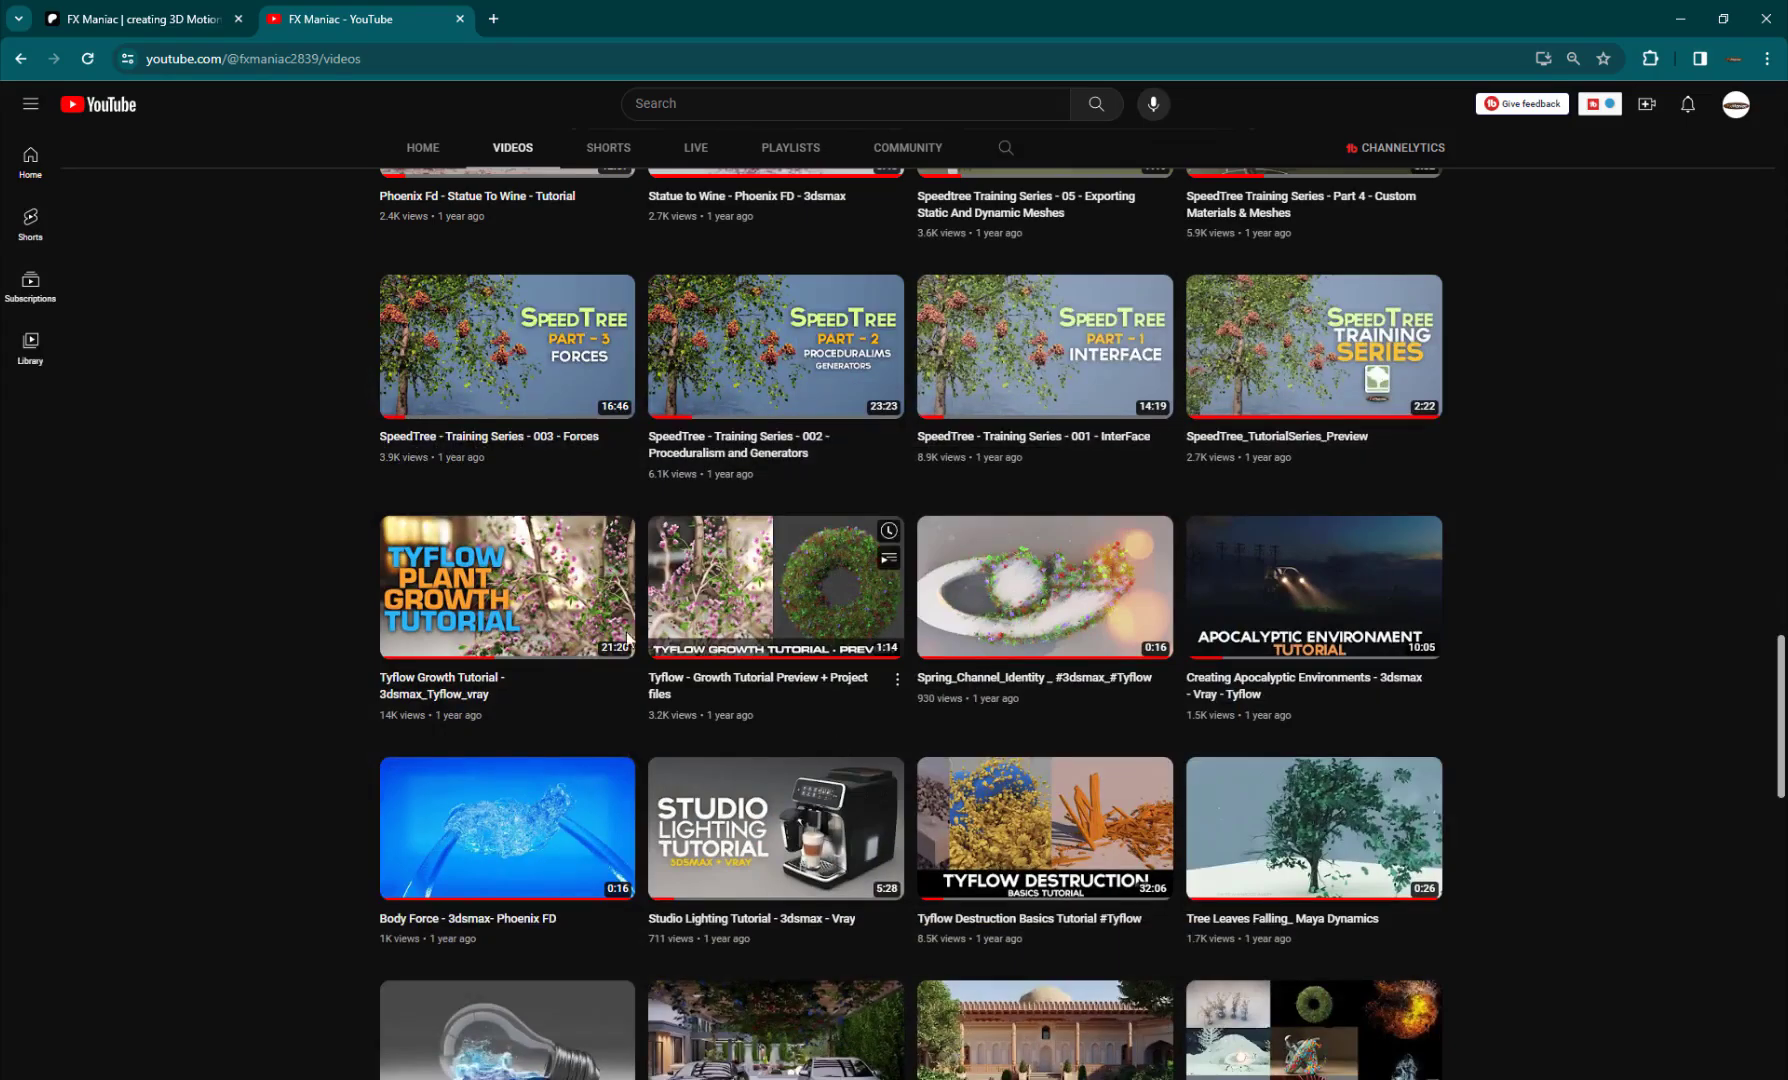
Step: Switch to the browser and look through the FX Maniac YouTube channel's videos for the tyFlow beginner tutorials
scroll(628, 625, "down", 5)
scroll(628, 625, "down", 4)
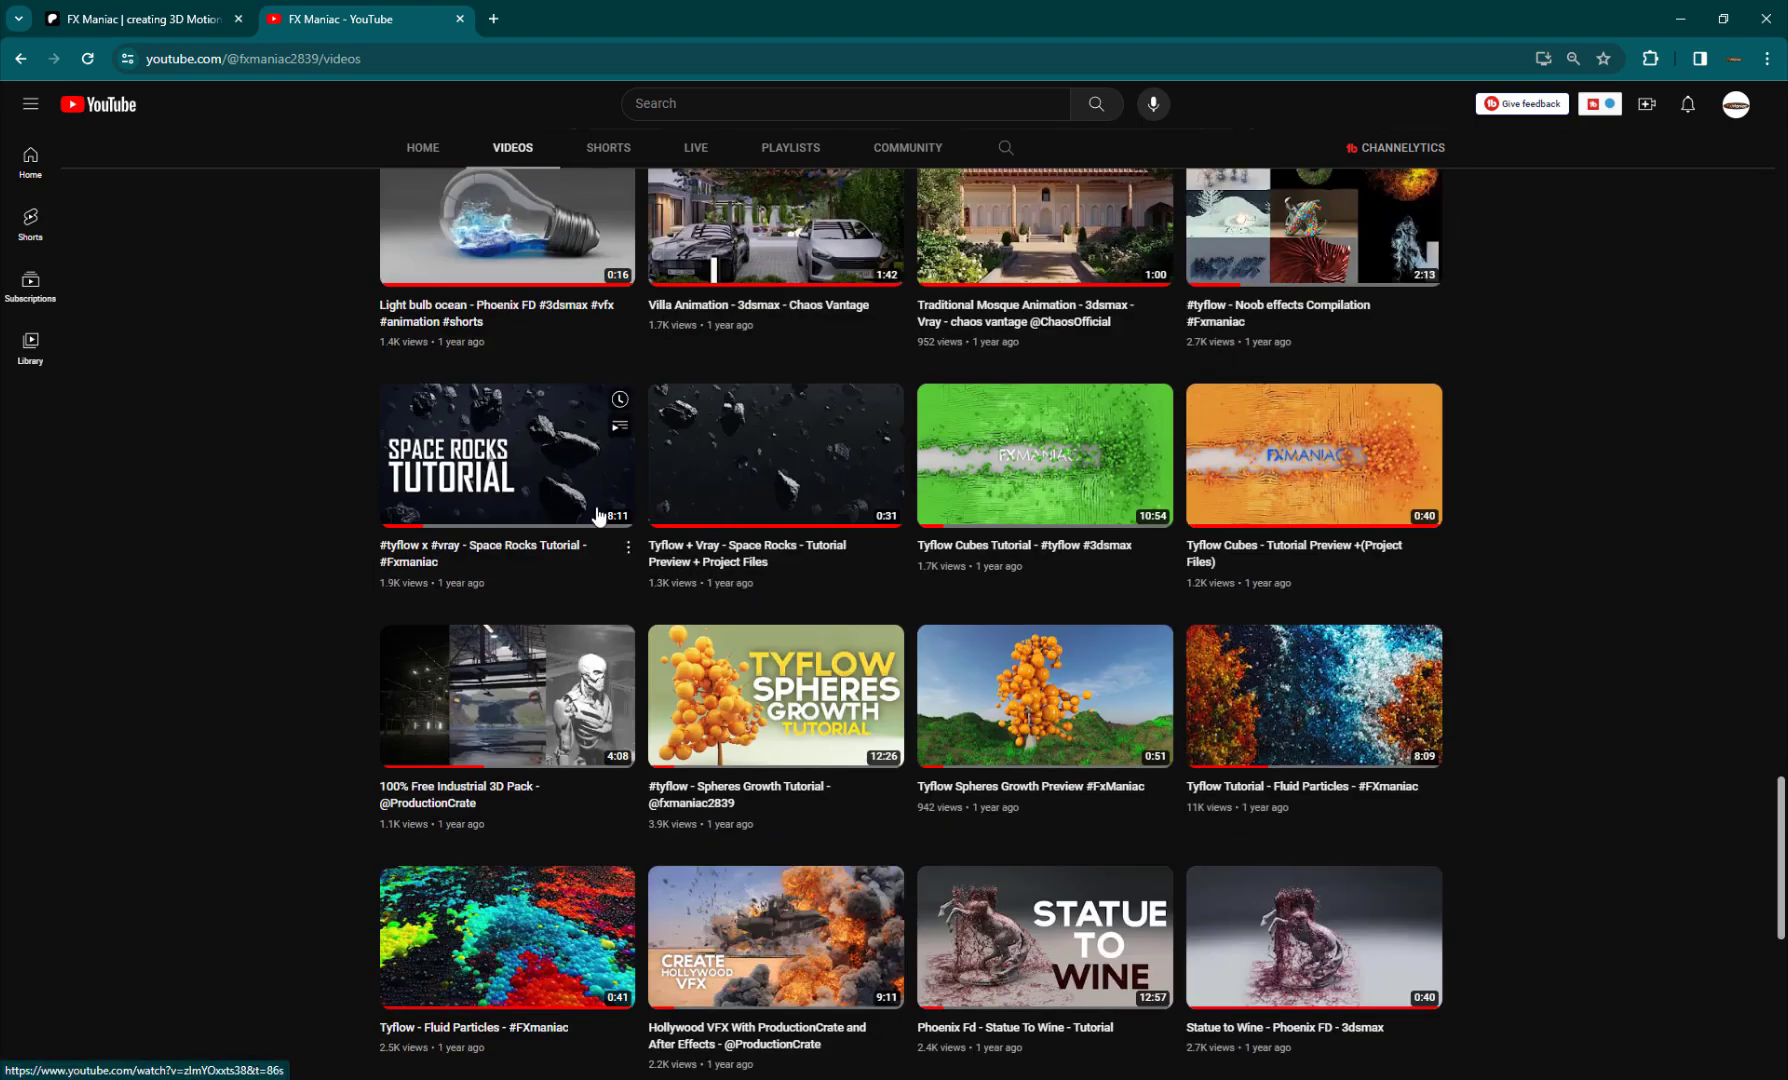
scroll(596, 516, "down", 4)
scroll(596, 516, "down", 4)
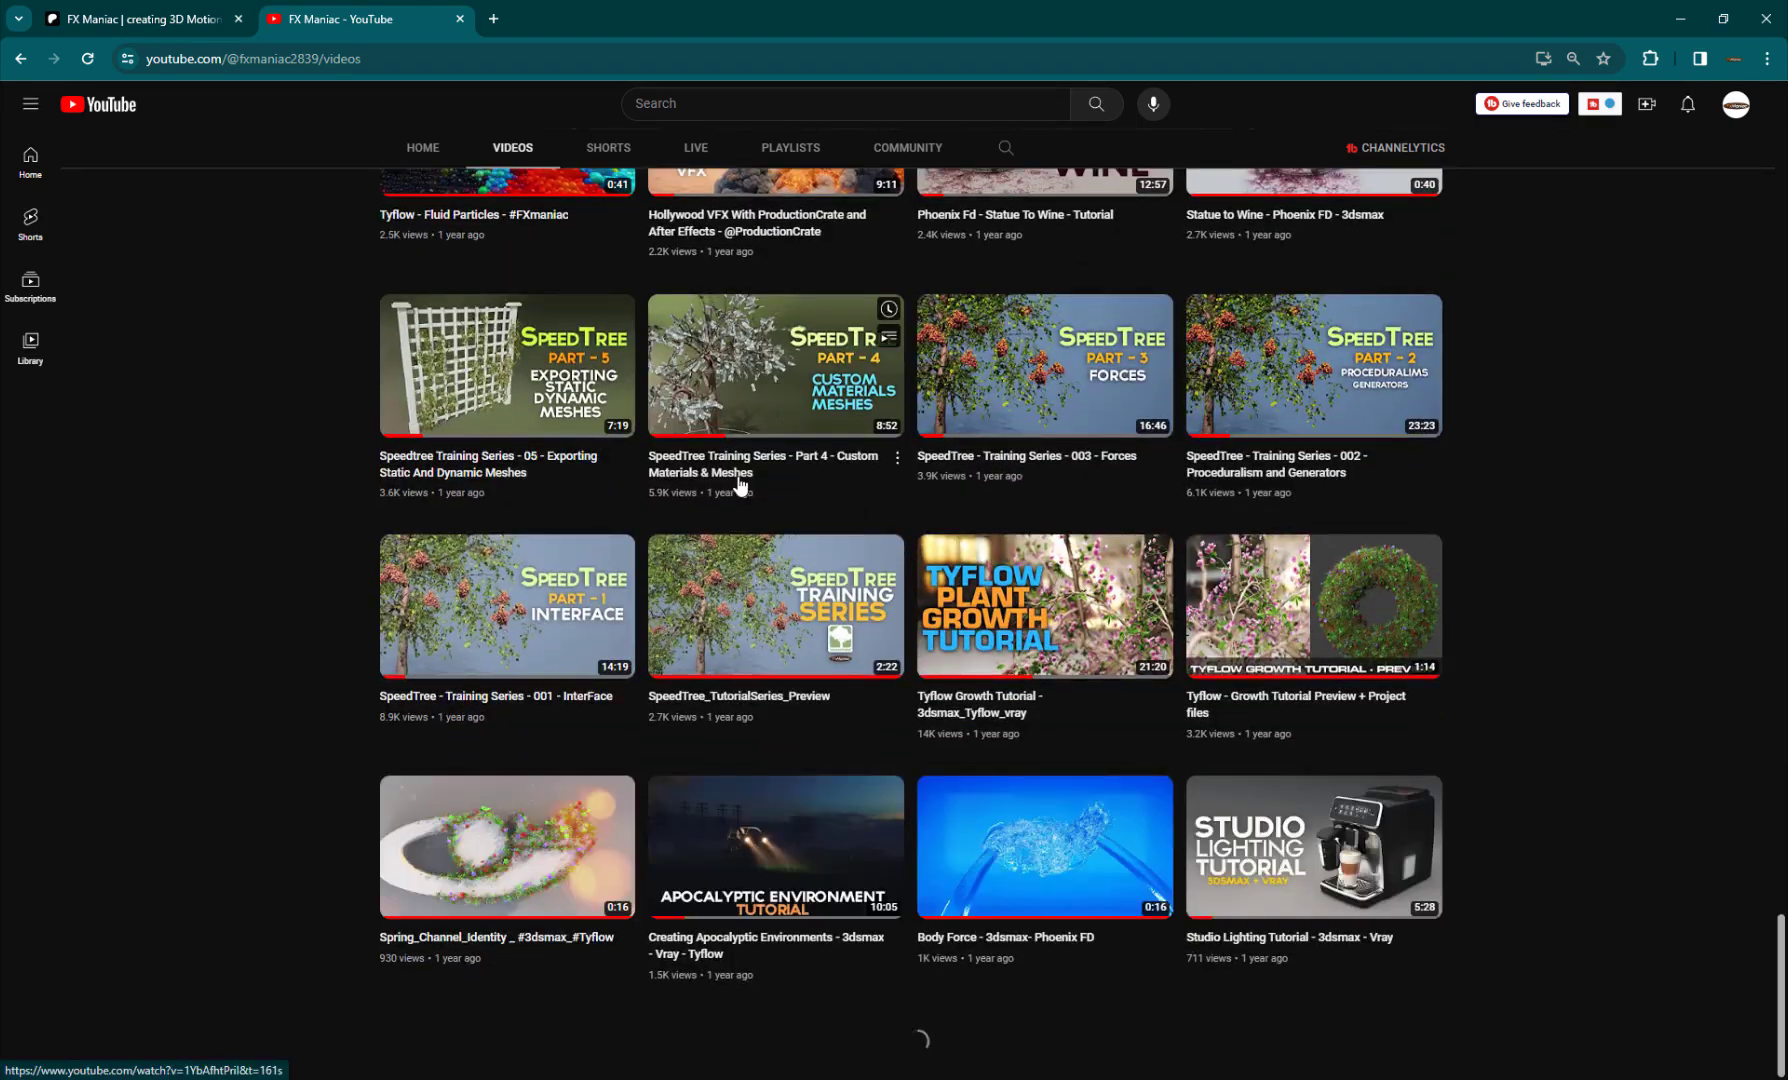
scroll(748, 472, "down", 7)
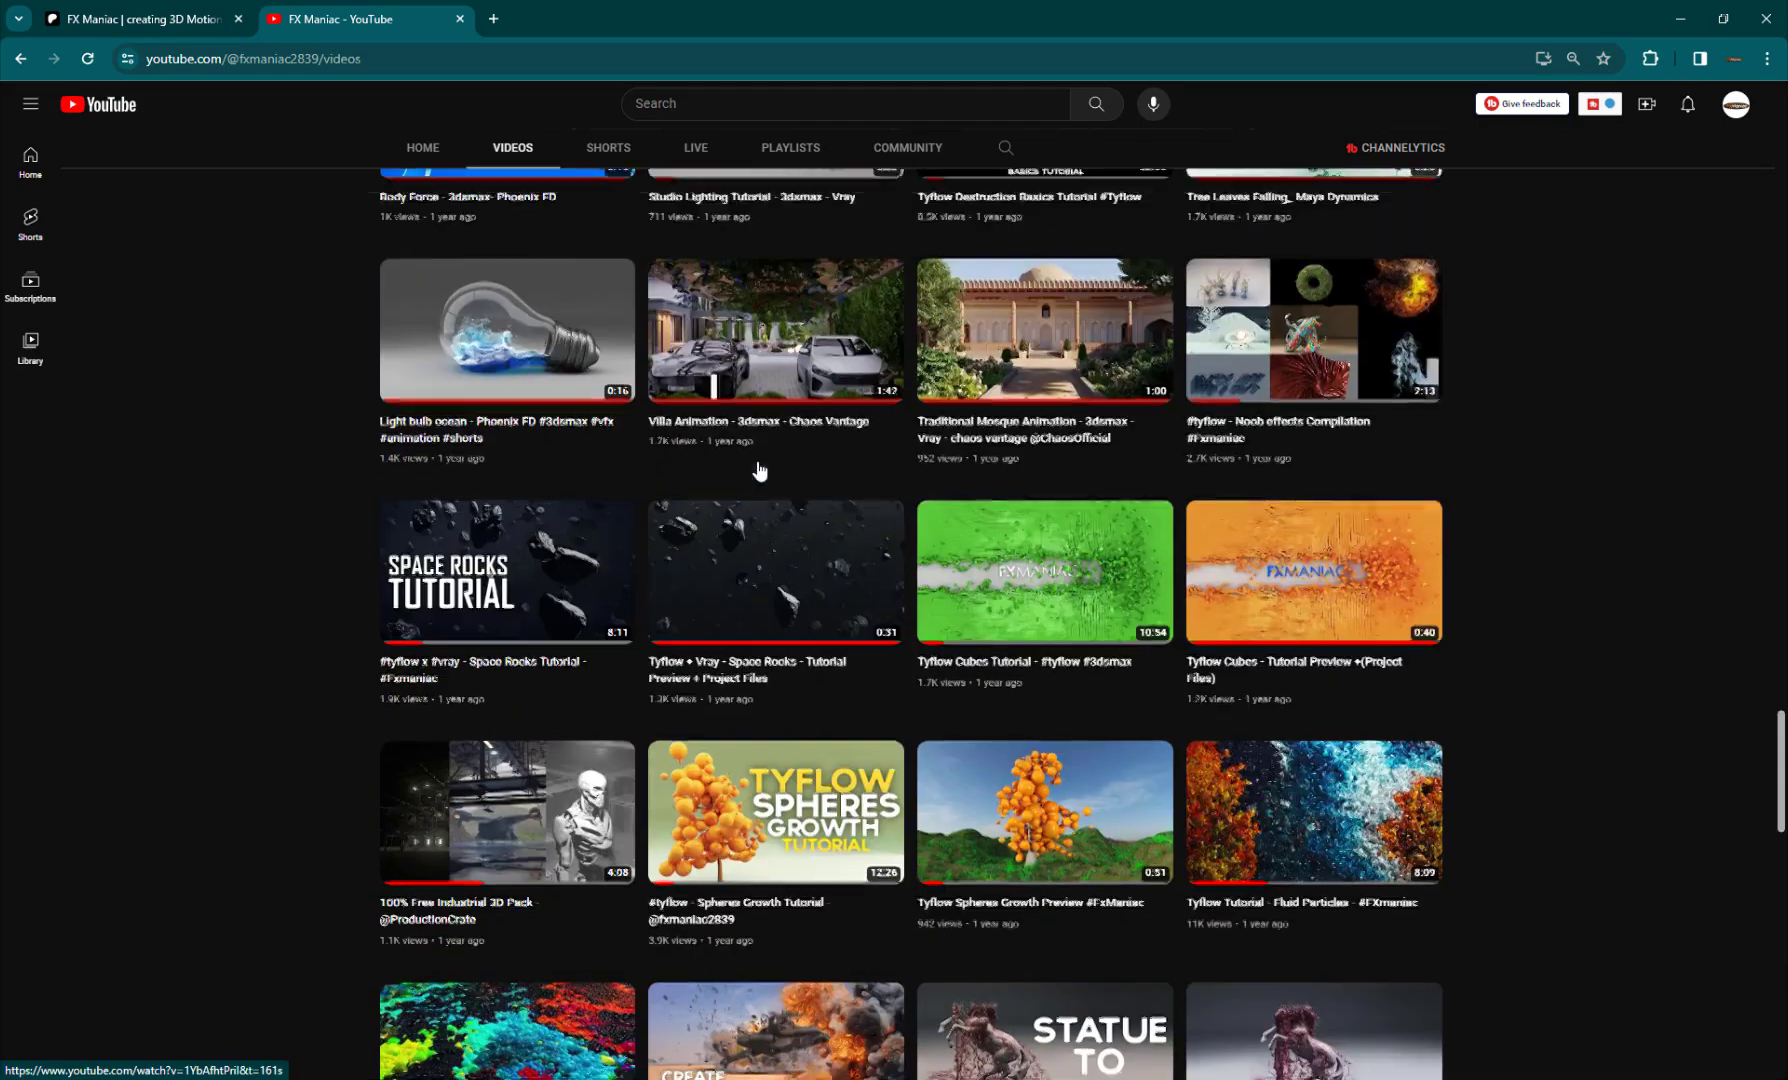
scroll(759, 458, "down", 12)
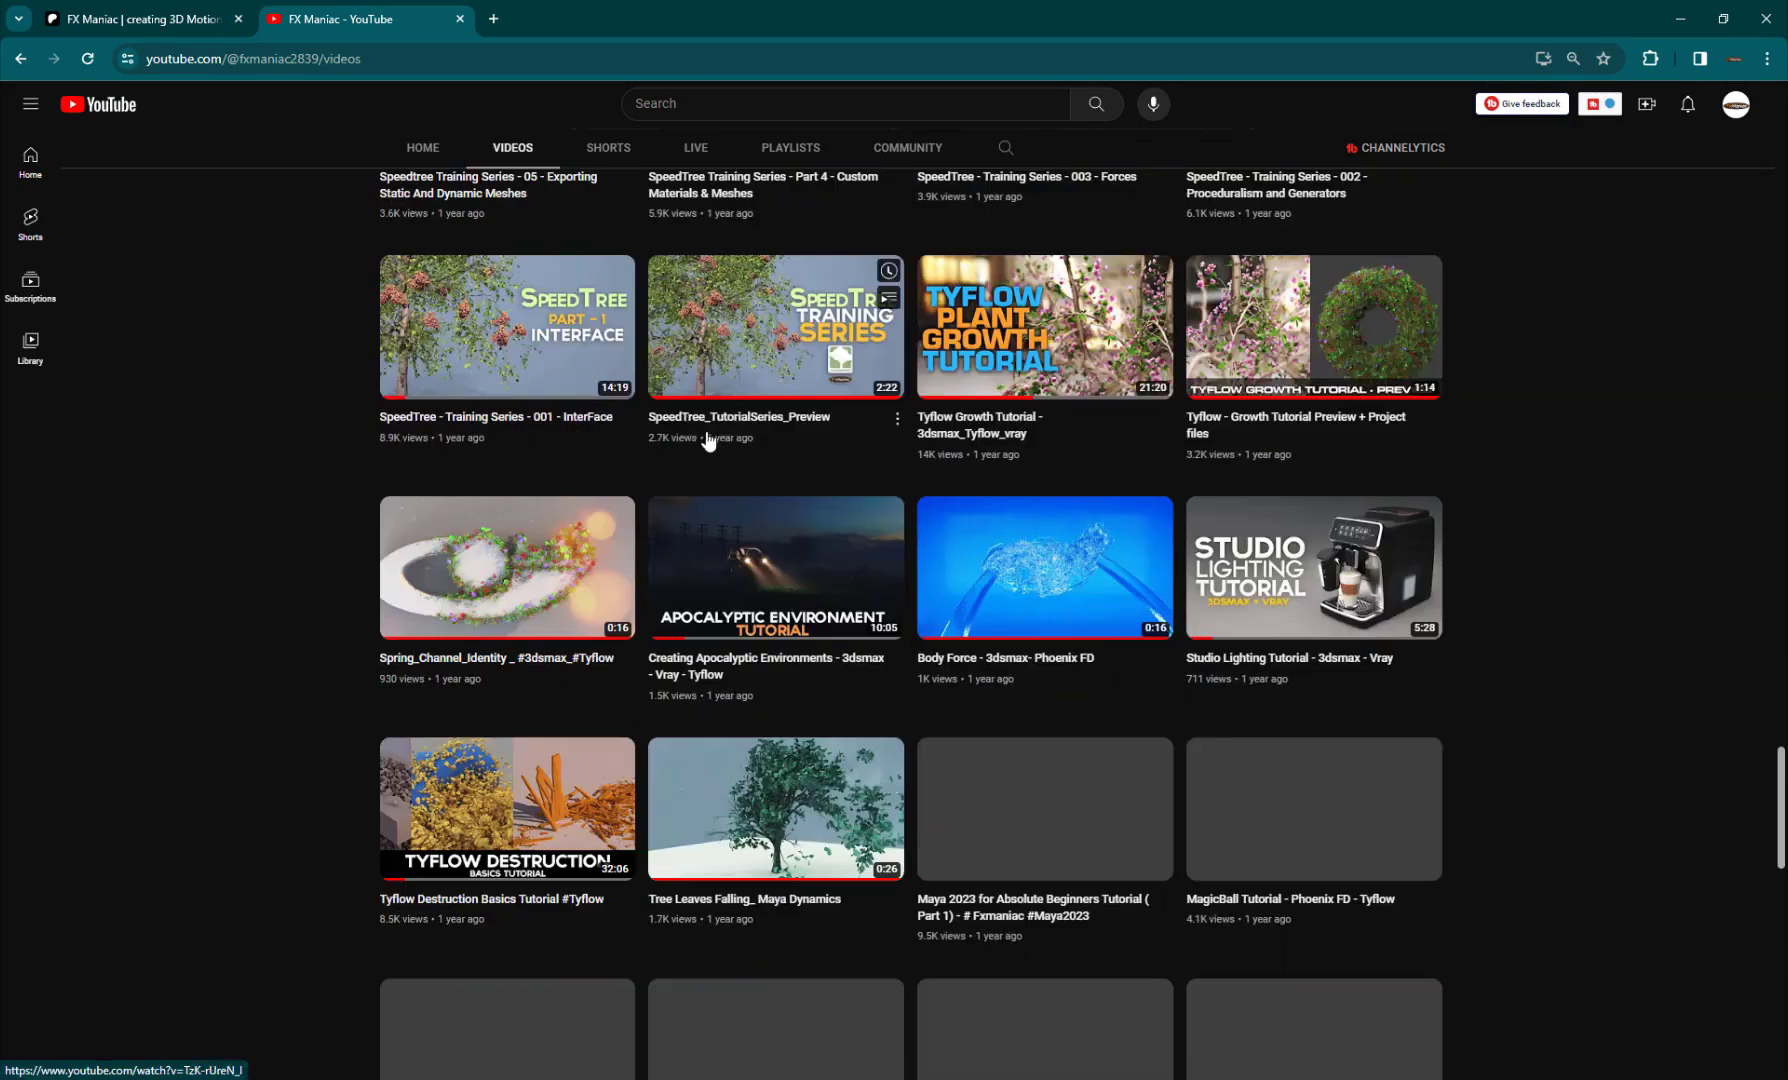
scroll(474, 540, "down", 3)
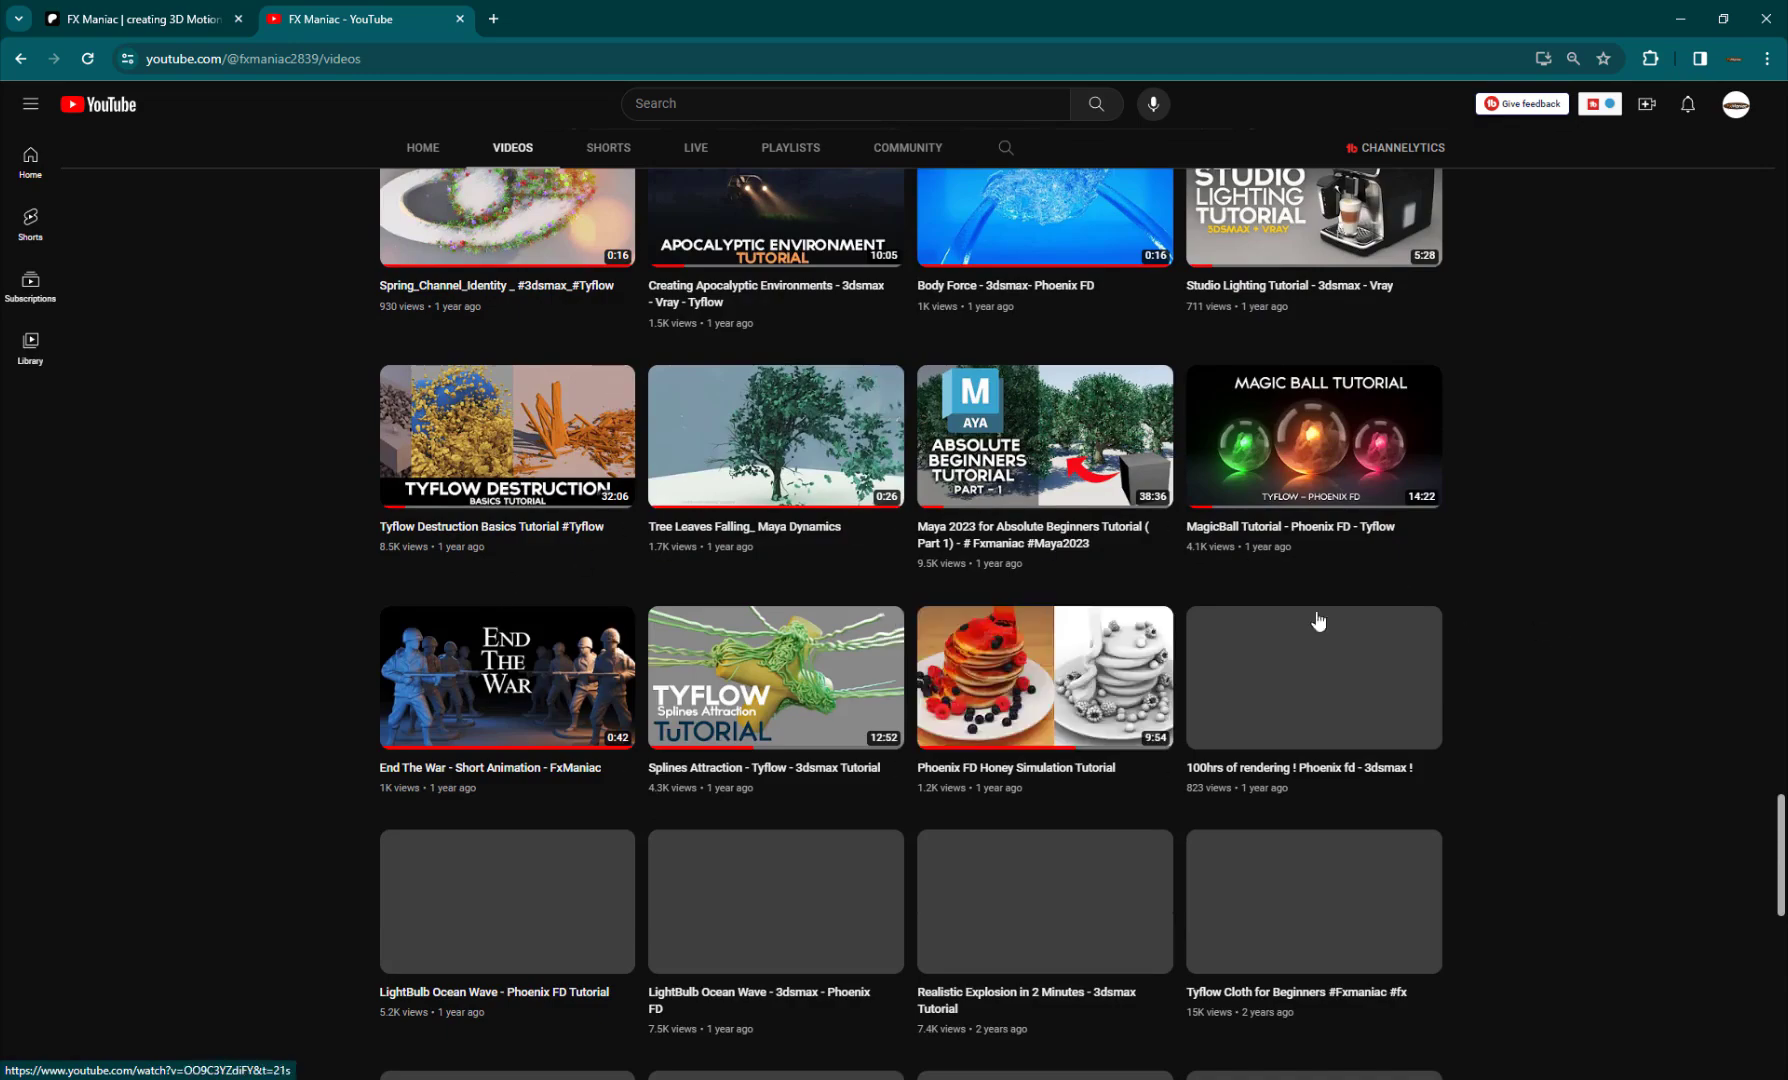
scroll(1055, 600, "up", 2)
scroll(1018, 622, "down", 5)
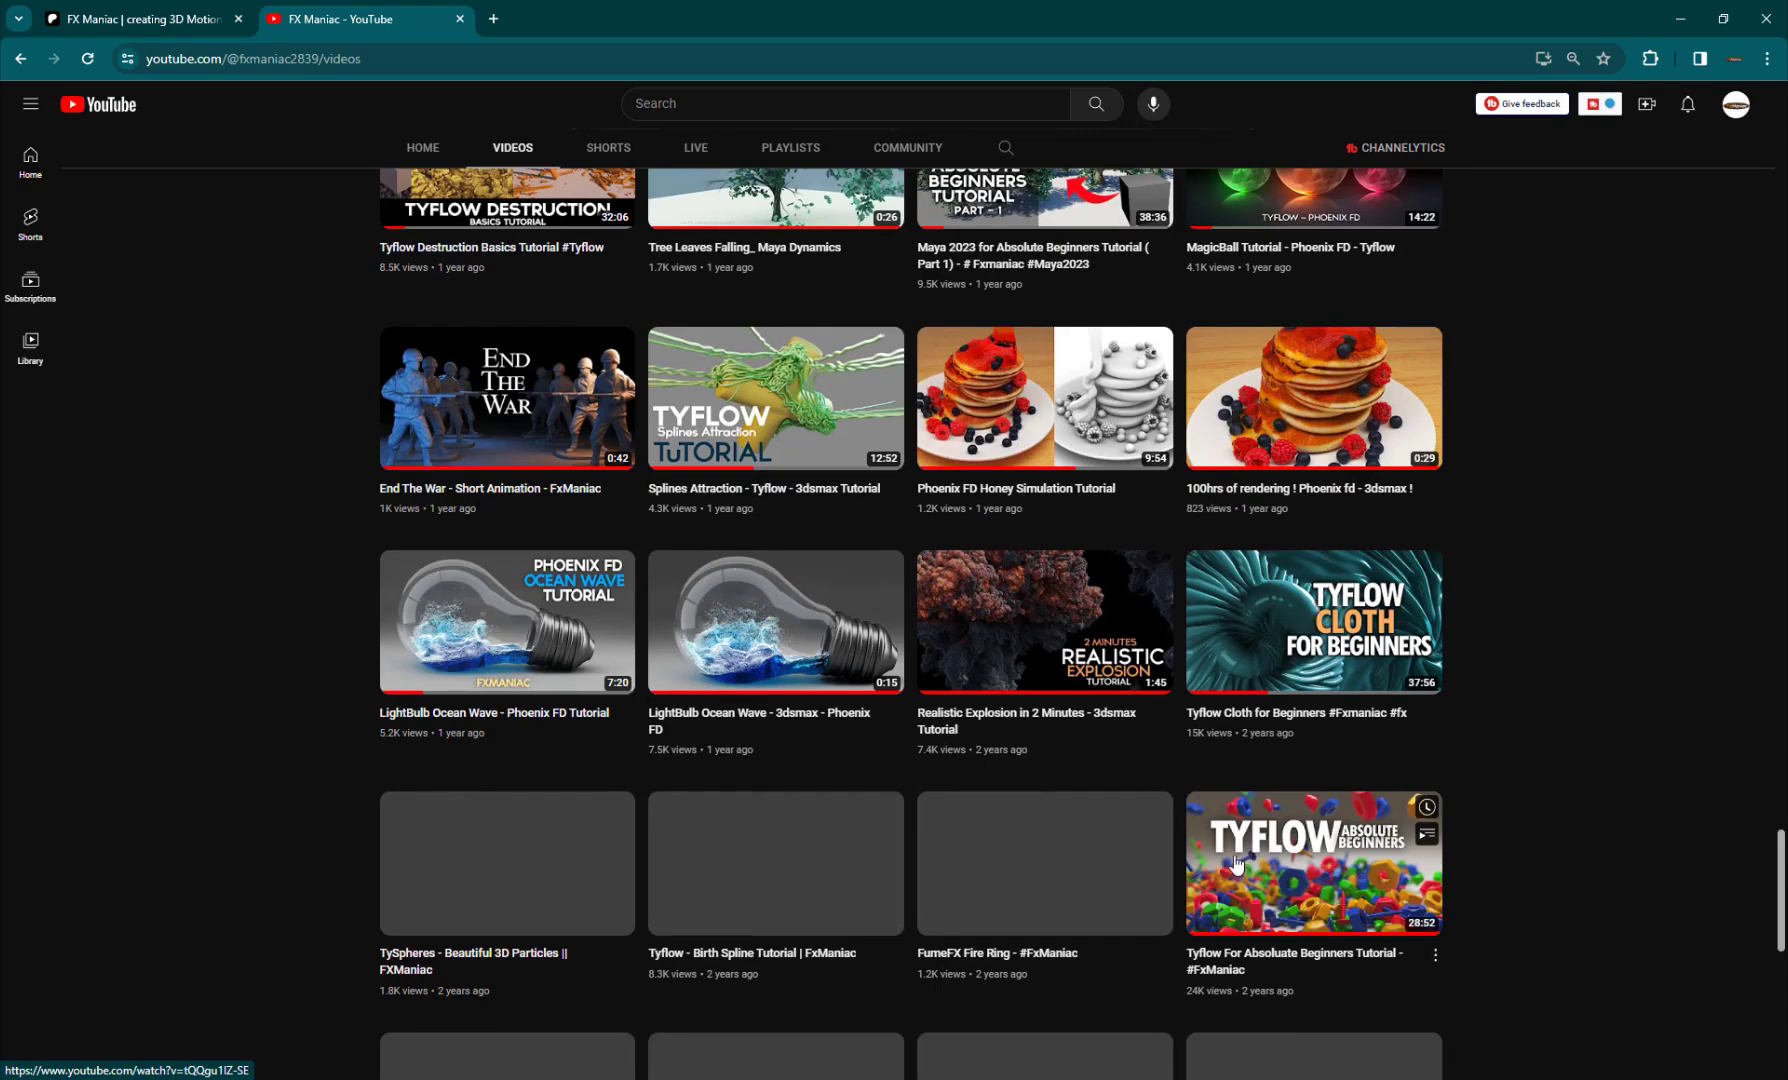
scroll(749, 691, "up", 7)
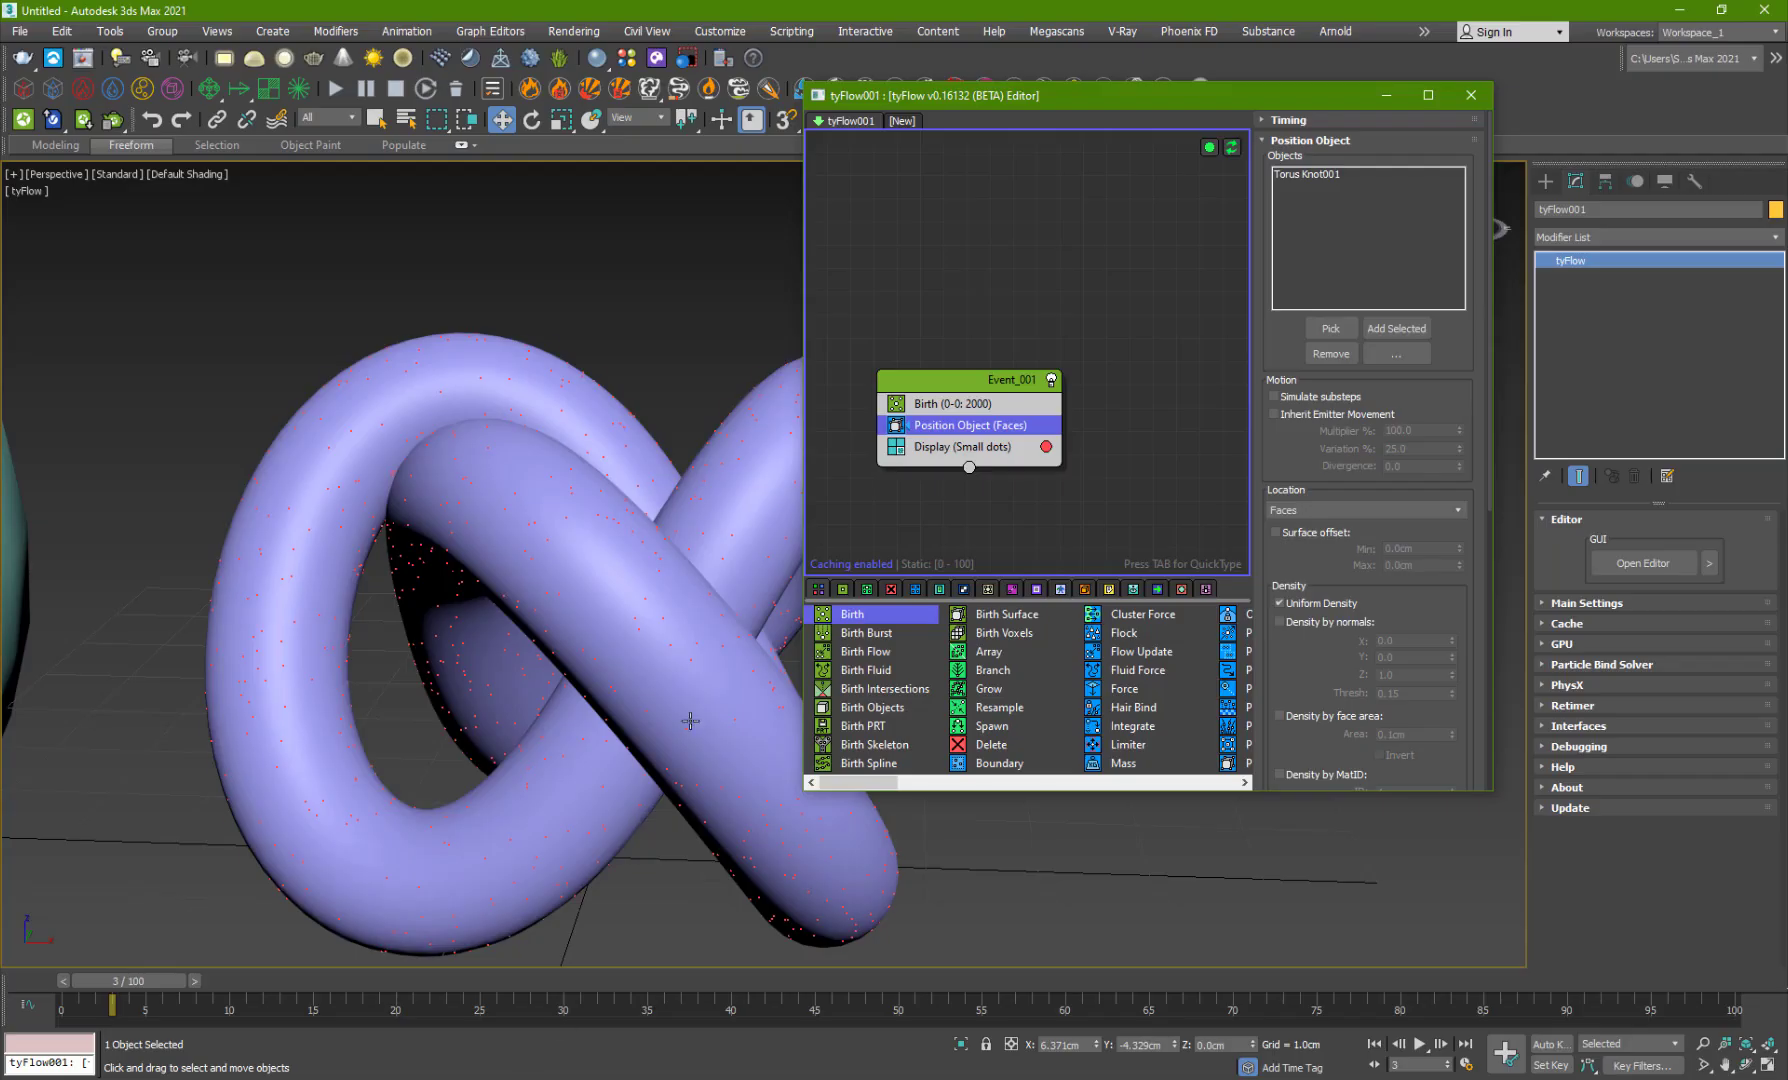
Step: Add a Shape operator to the event and place it below Position Object
middle_click_drag(563, 686, 391, 651, "alt")
left_click(966, 393)
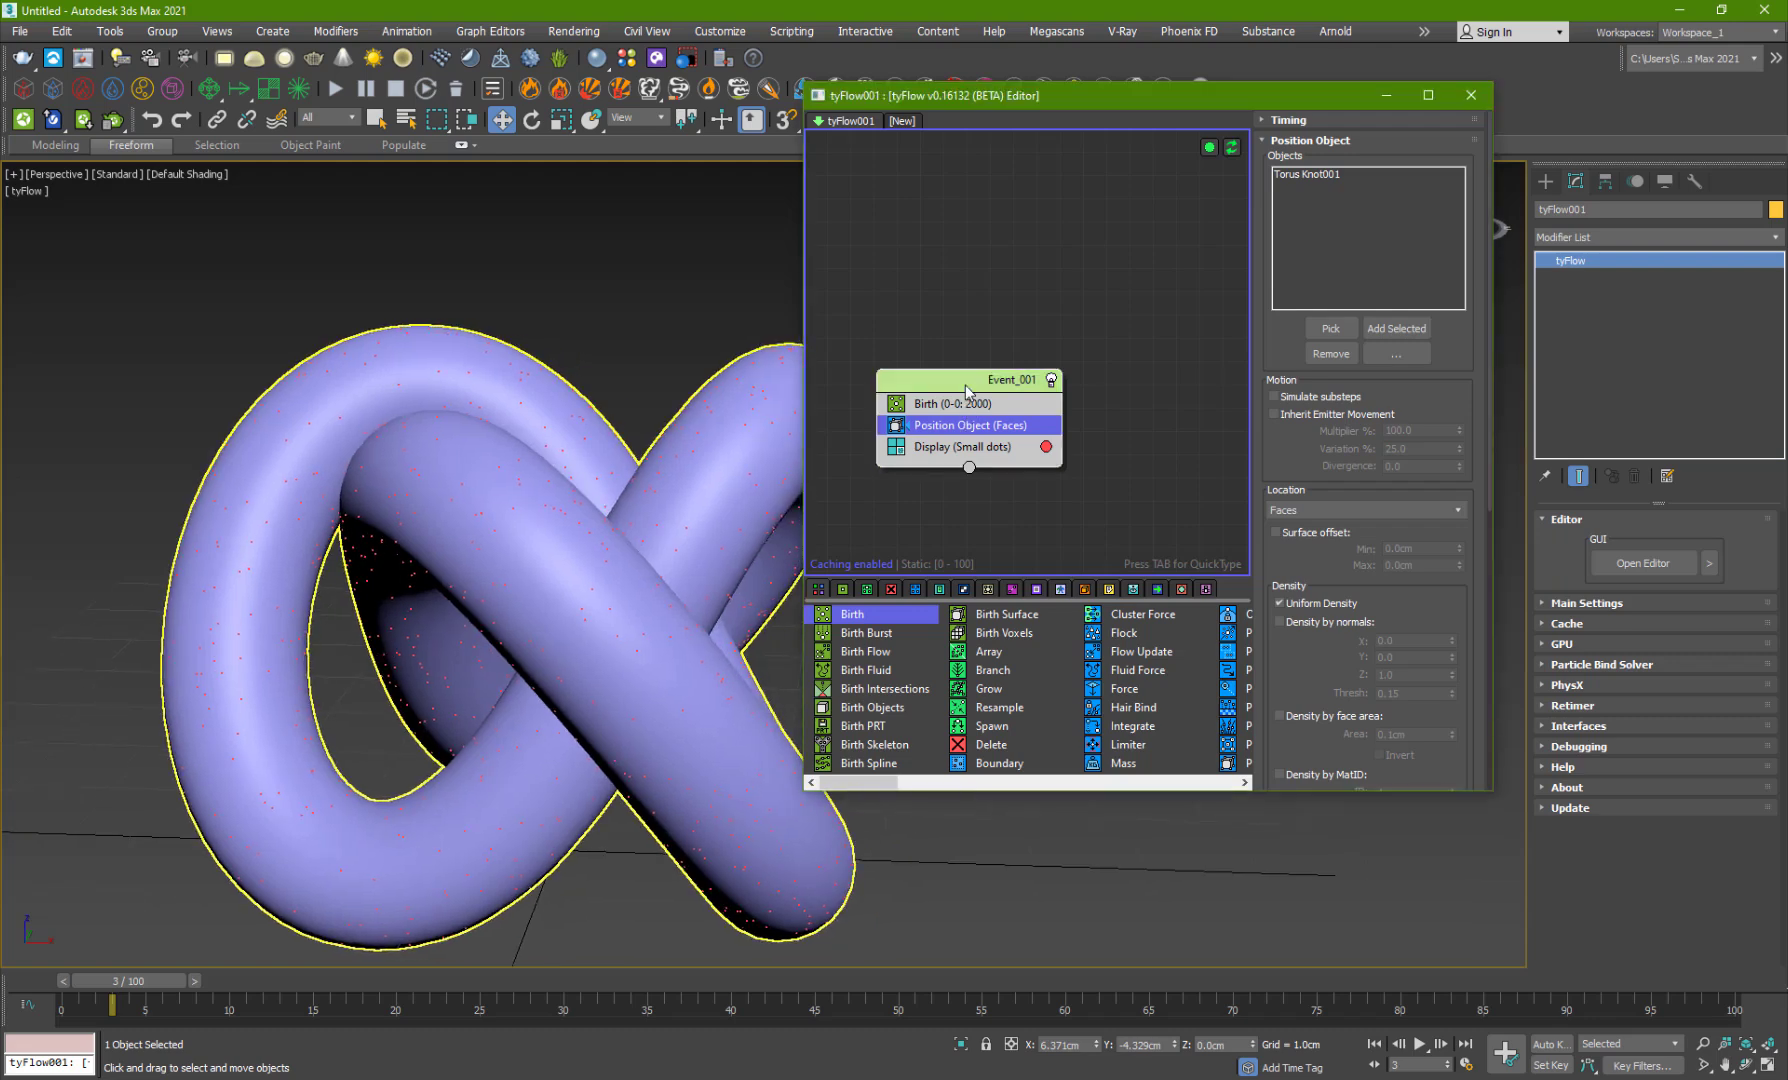
key("Tab")
type("shape")
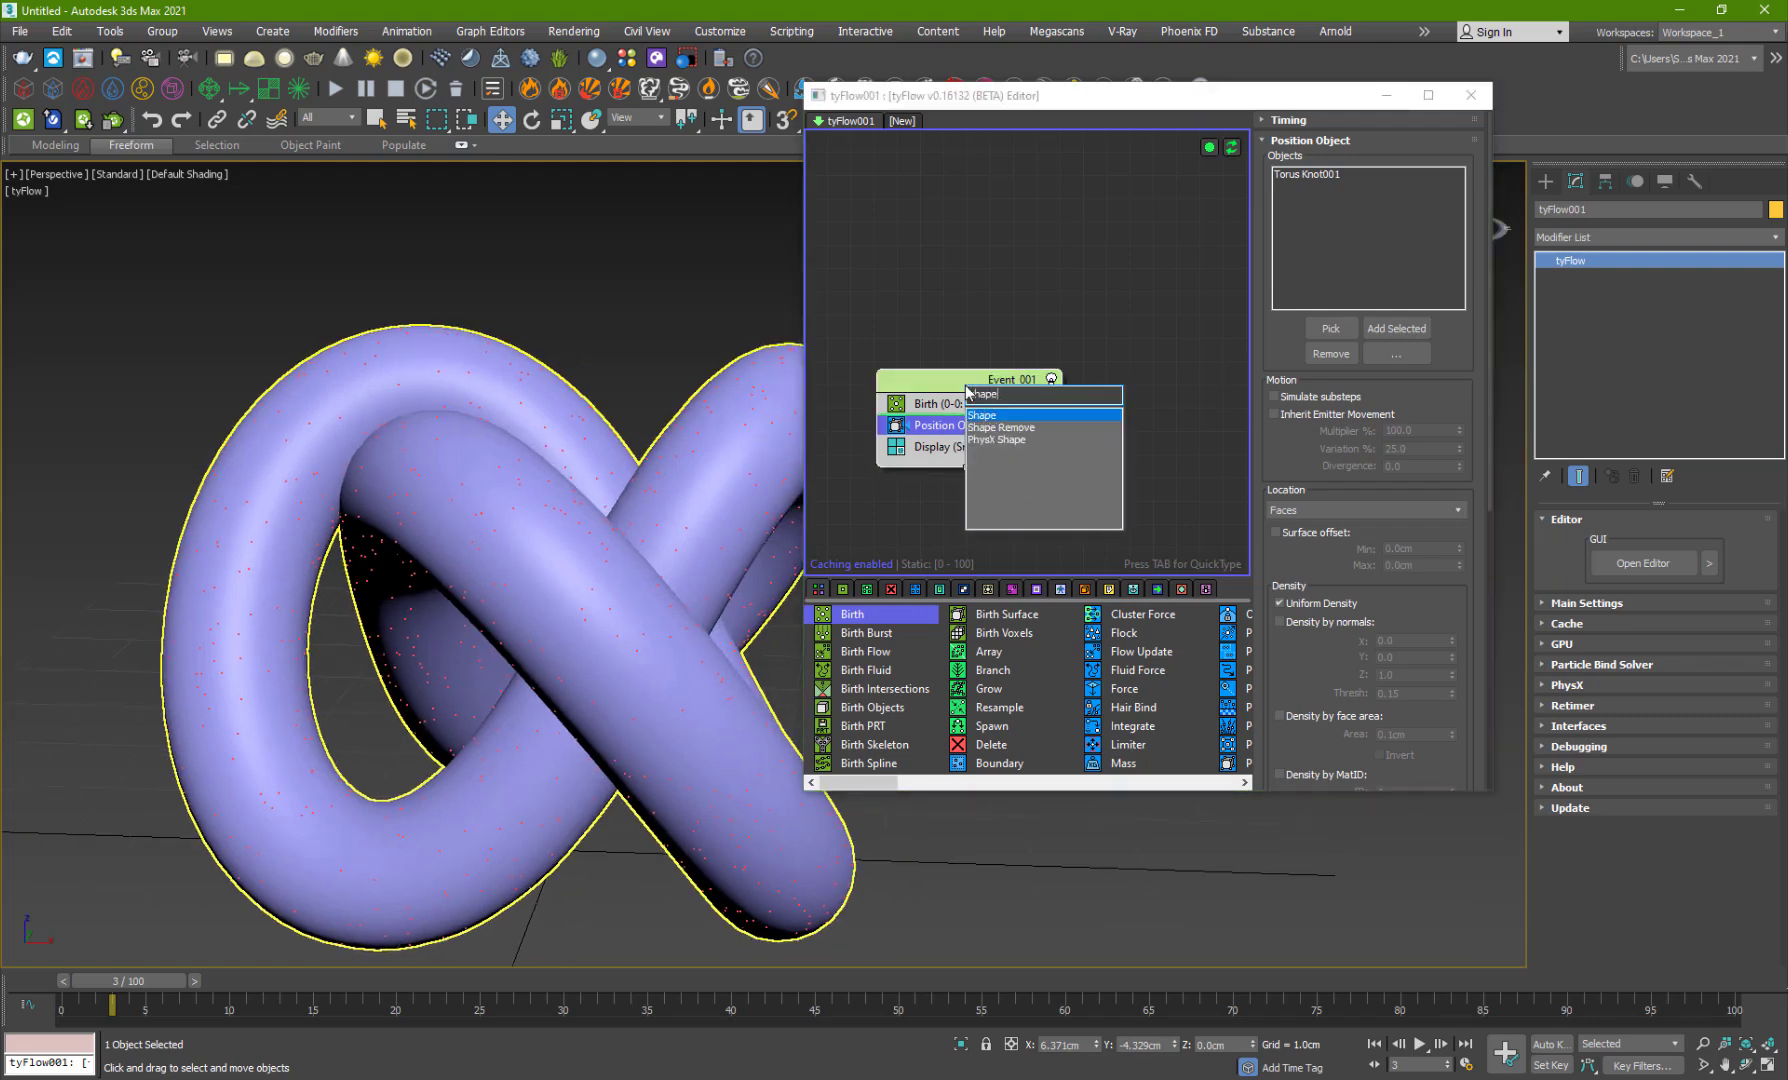
key("Return")
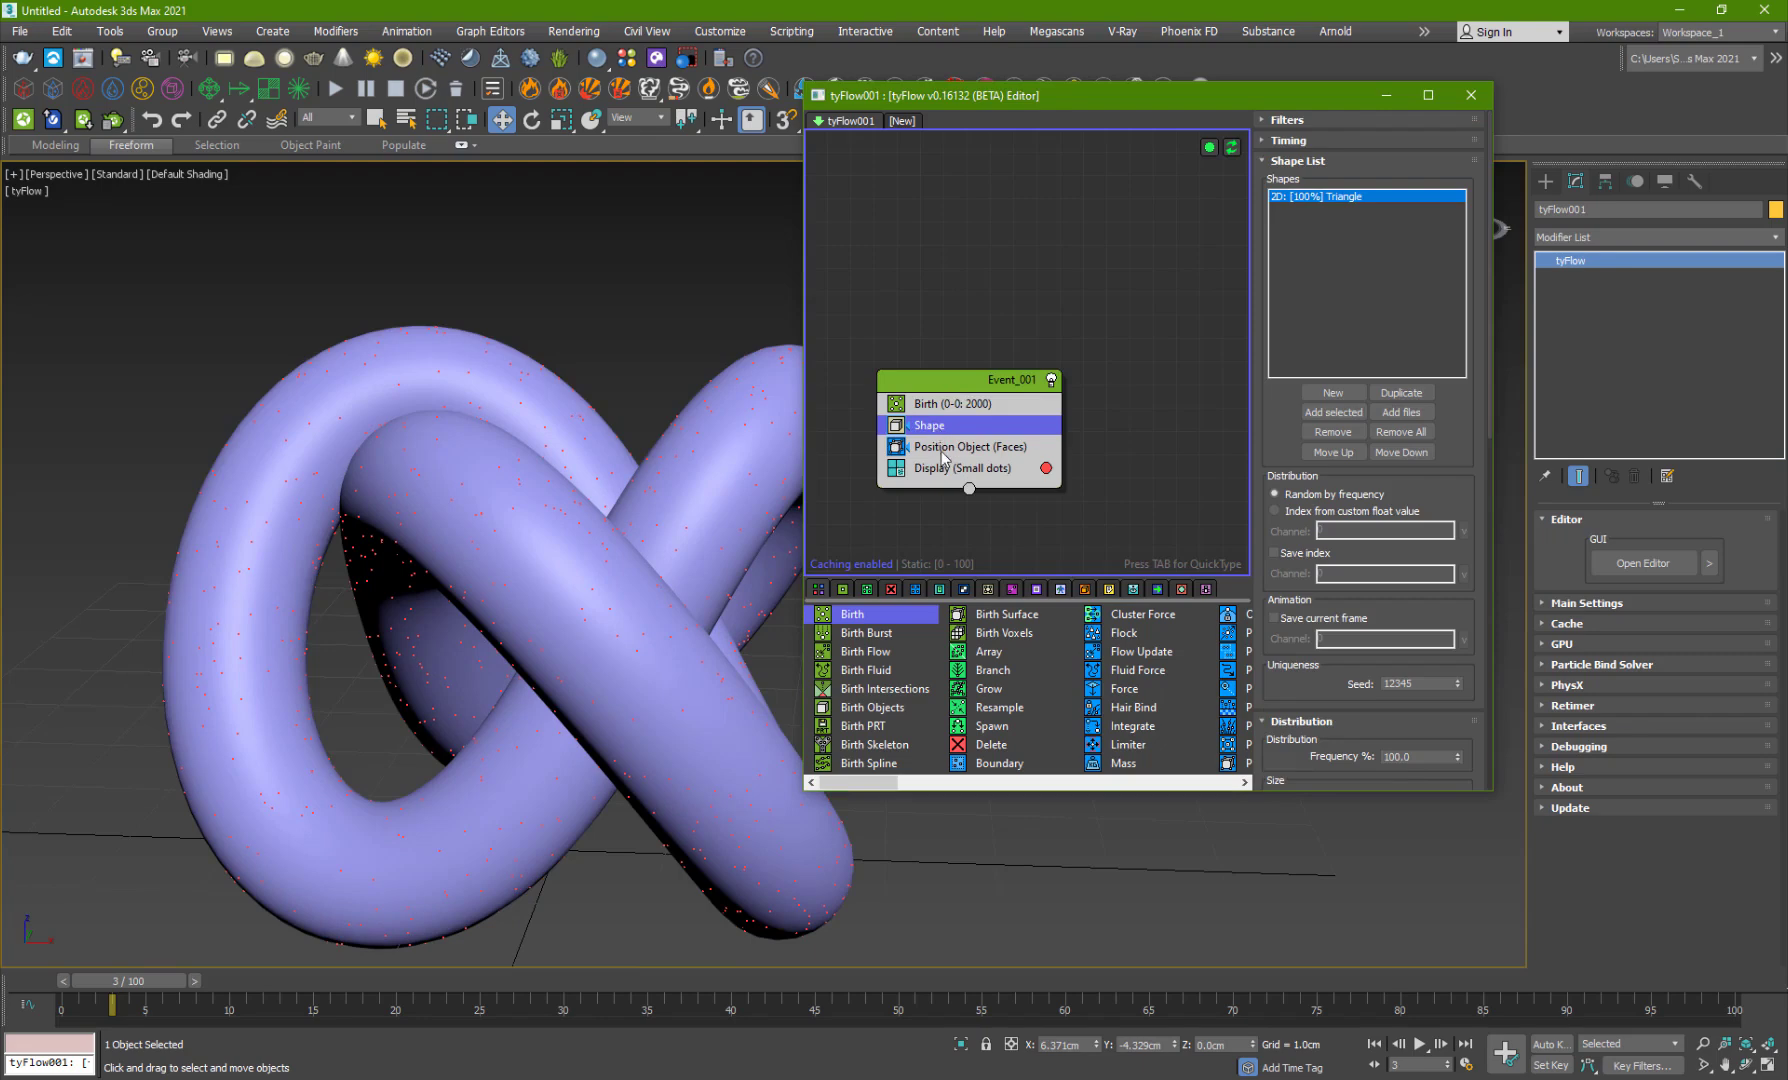
left_click_drag(944, 455, 944, 417)
Step: Set the Shape operator's mesh type to the 3D preset Grass (Clump)
left_click_drag(1078, 103, 1039, 81)
scroll(1297, 540, "down", 3)
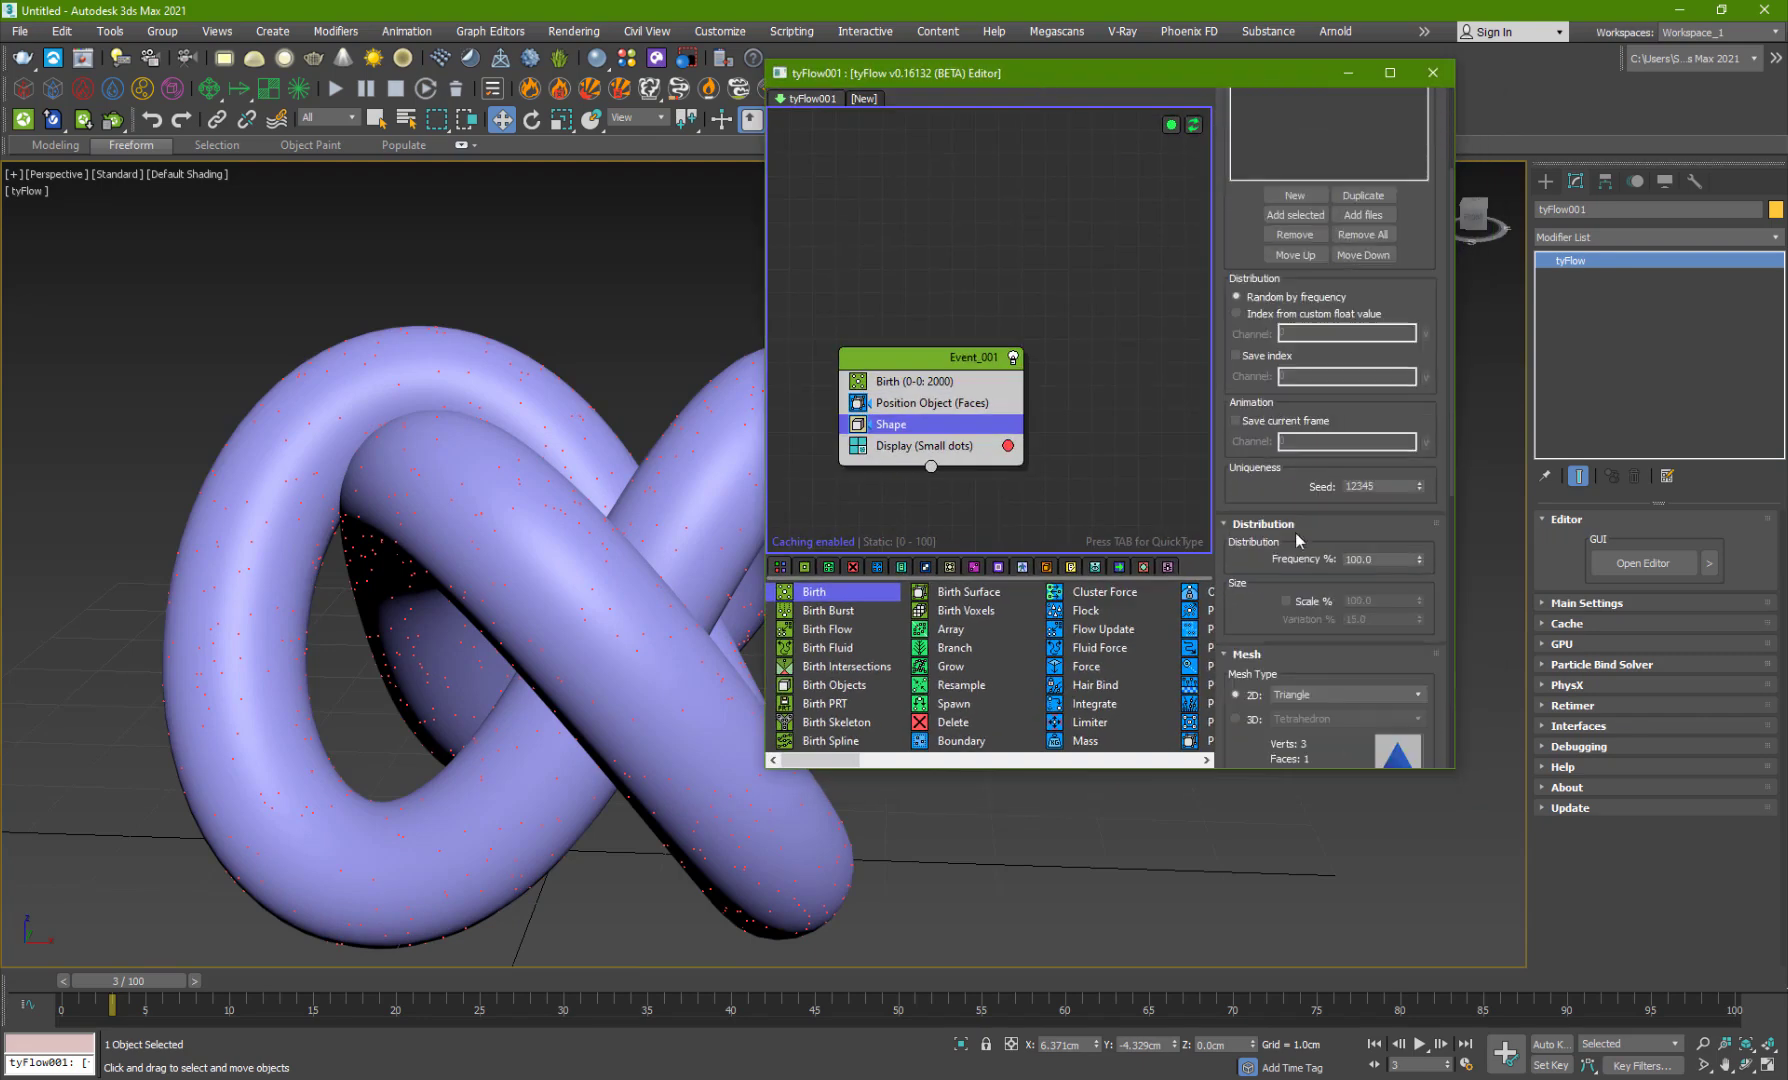
left_click(1249, 720)
left_click(1310, 719)
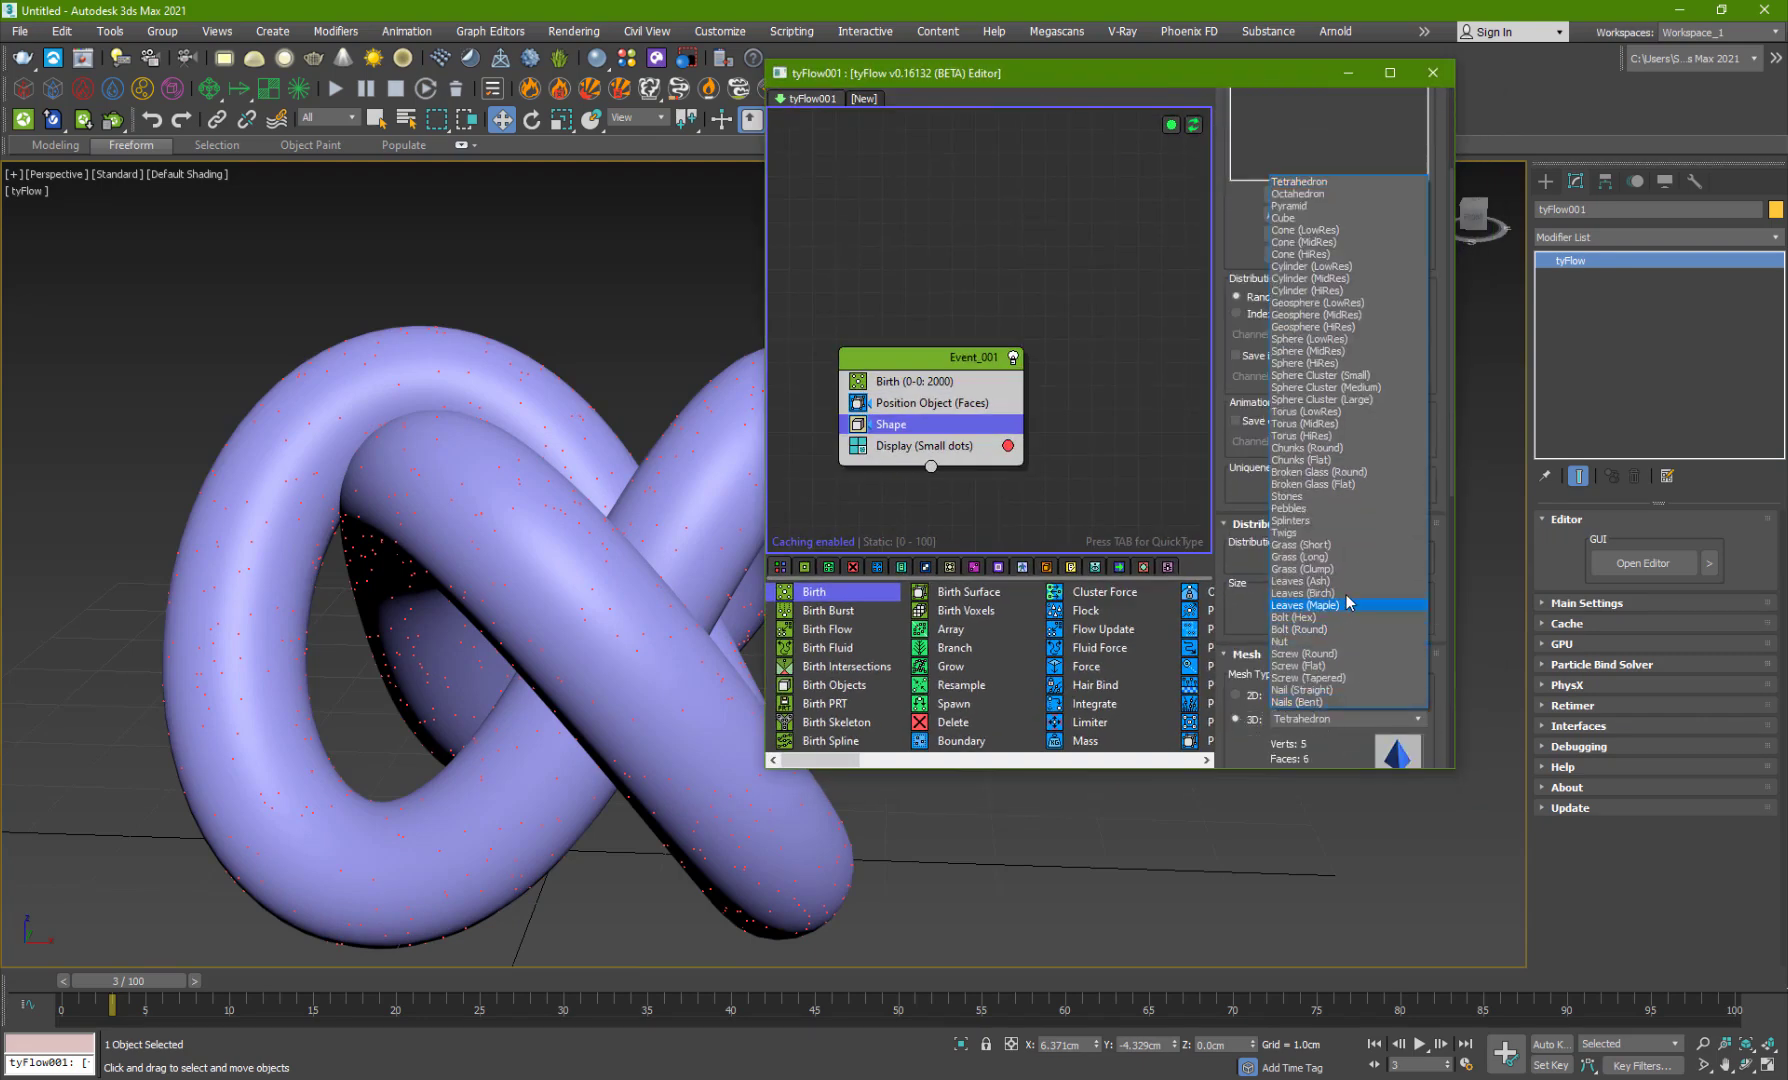
left_click(1336, 569)
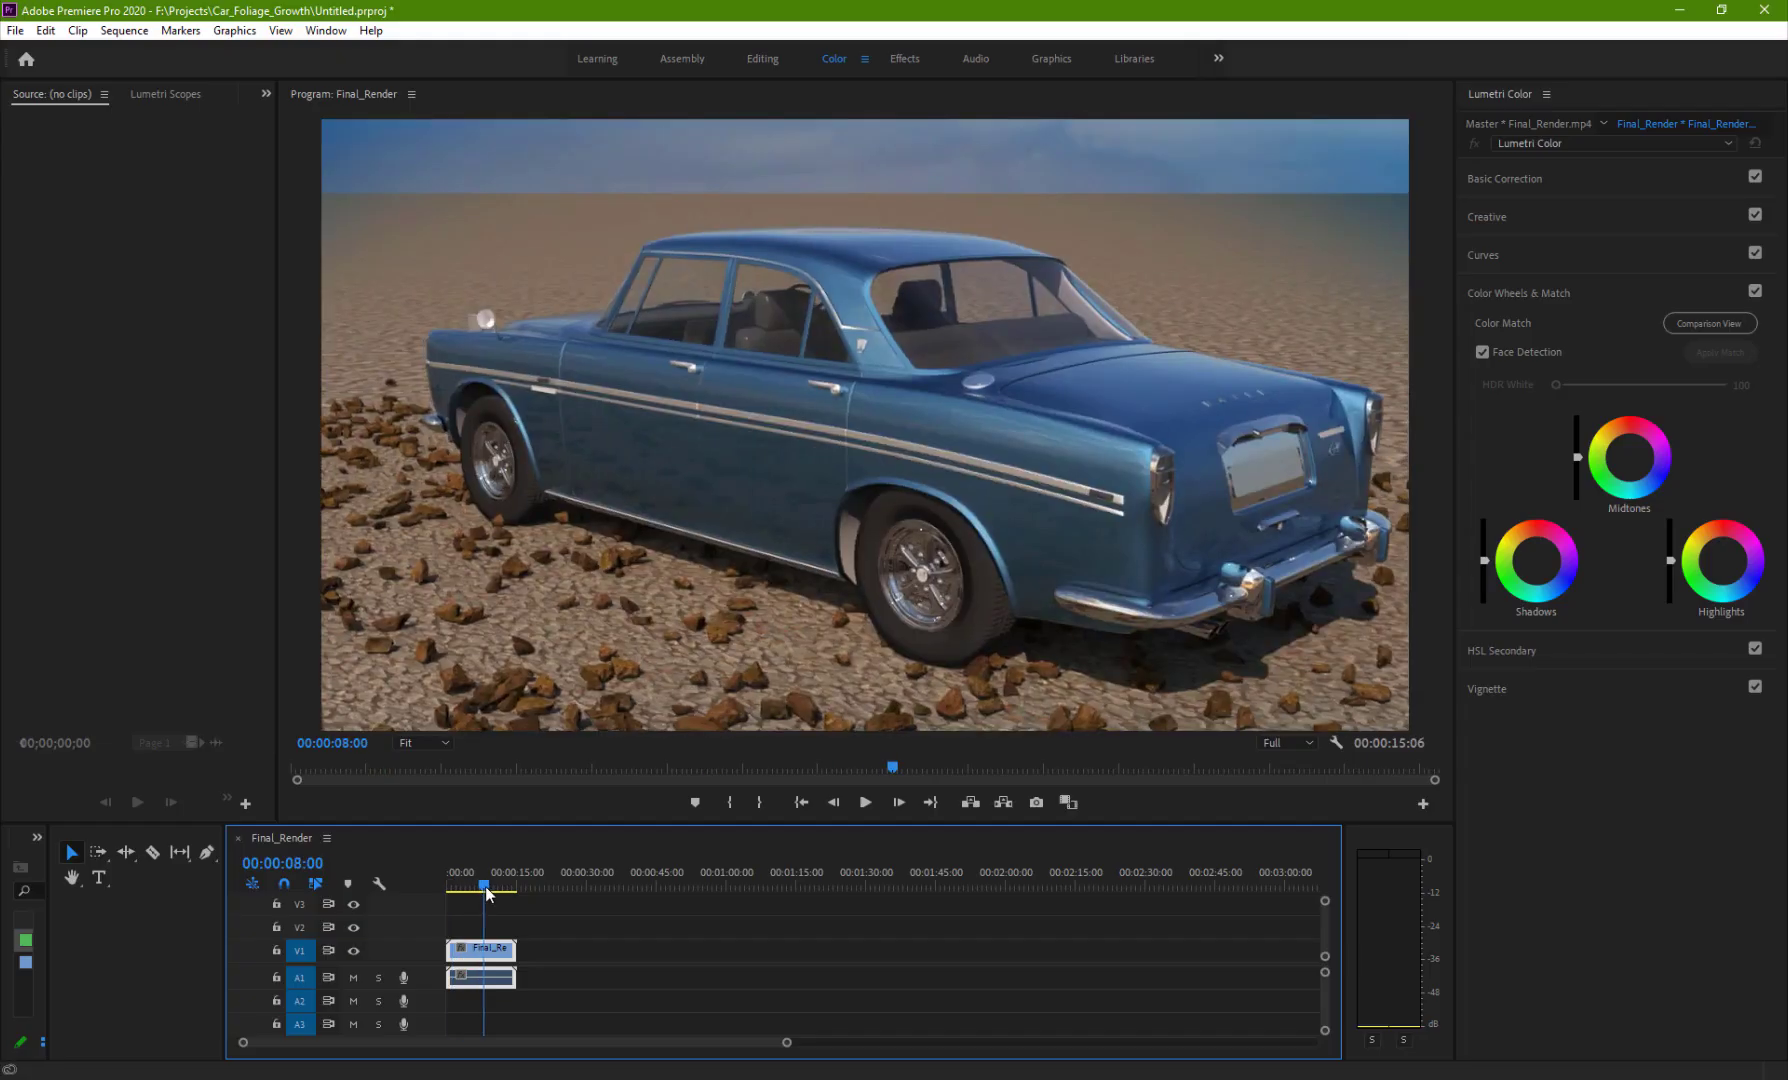
Step: Scrub through the final car render in Premiere Pro, and review the Shape operator's mesh settings in 3ds Max with the tyFlow object deselected
left_click_drag(498, 899, 508, 895)
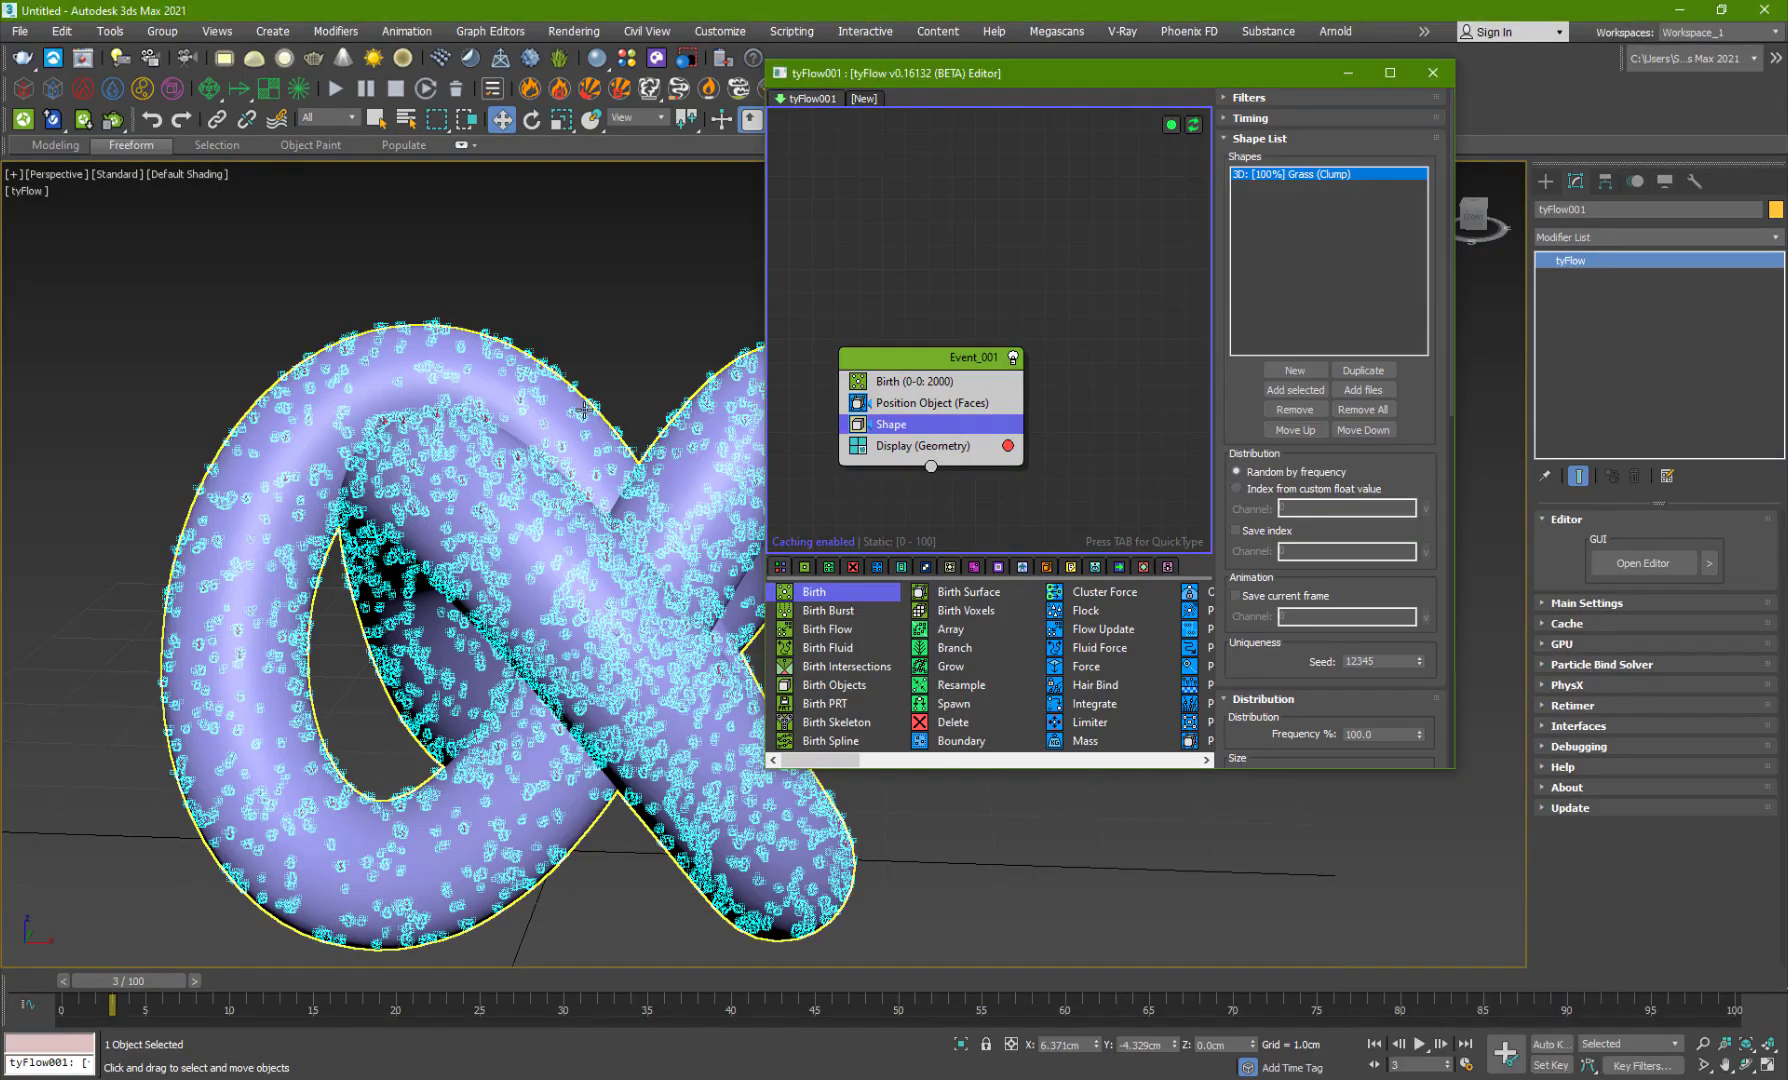
left_click(643, 348)
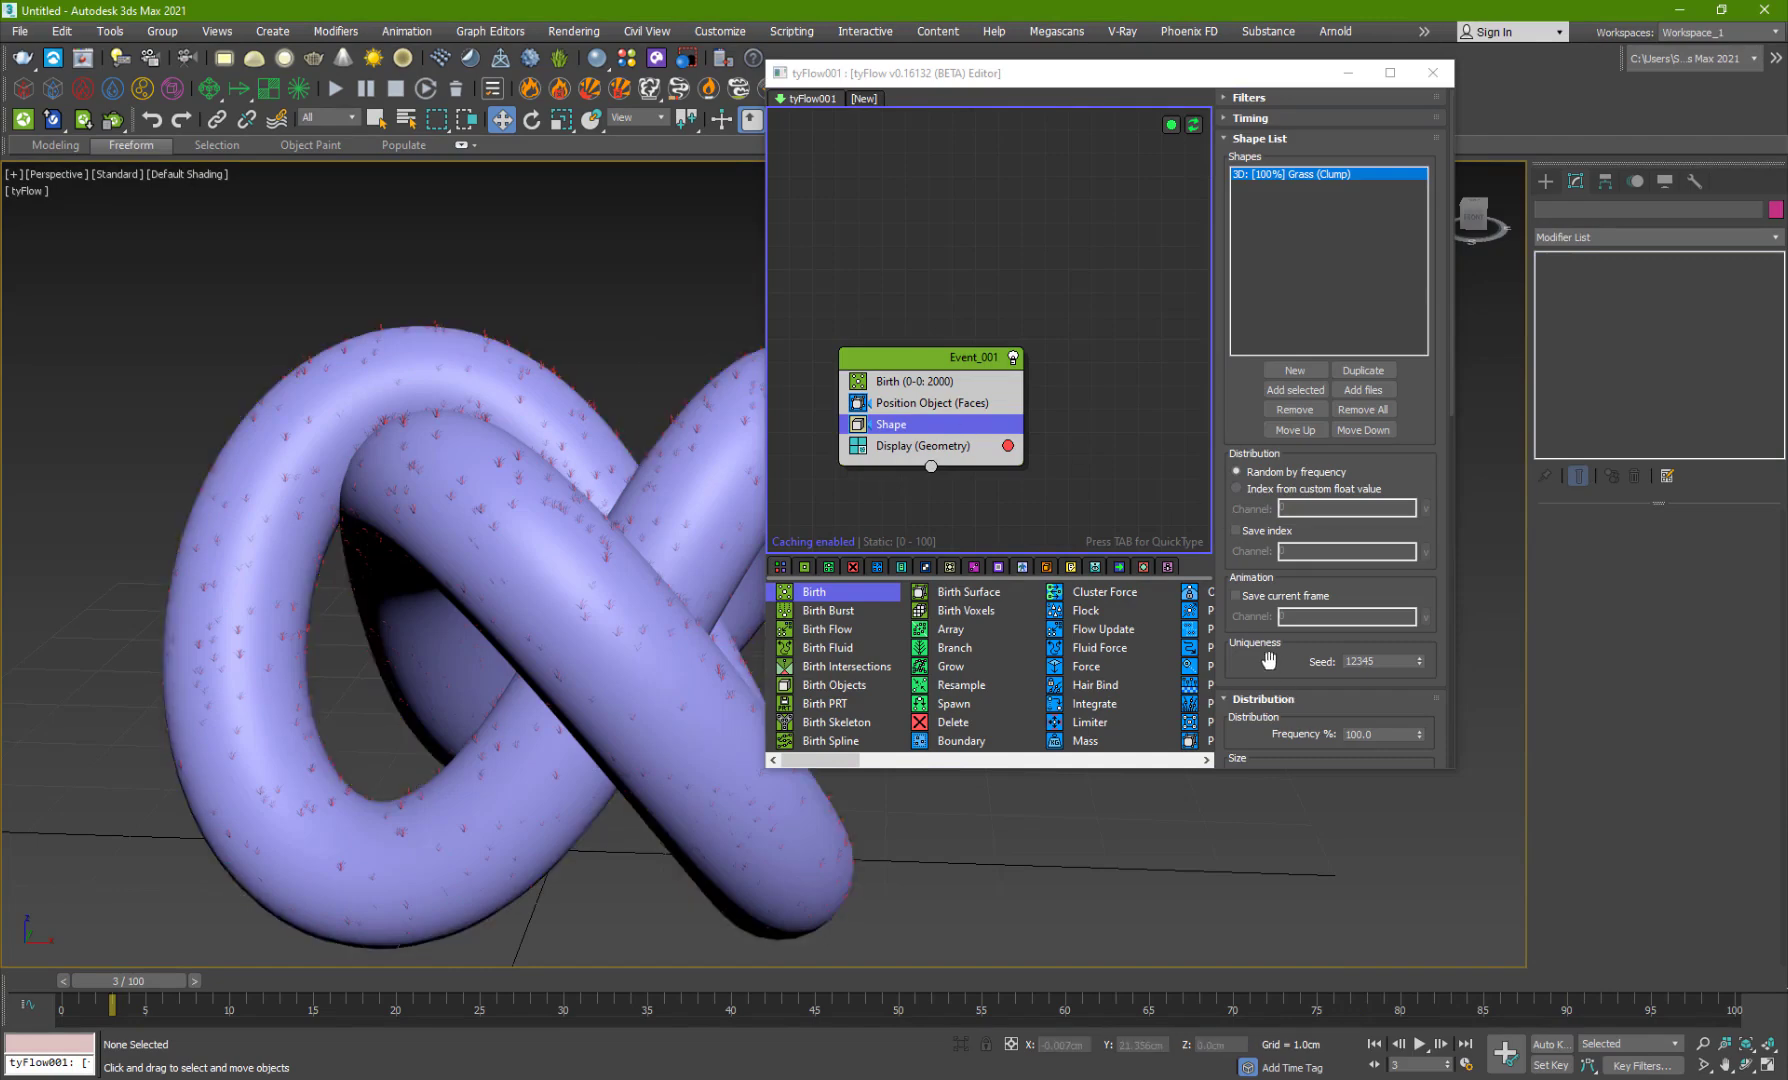
left_click_drag(1268, 658, 1271, 356)
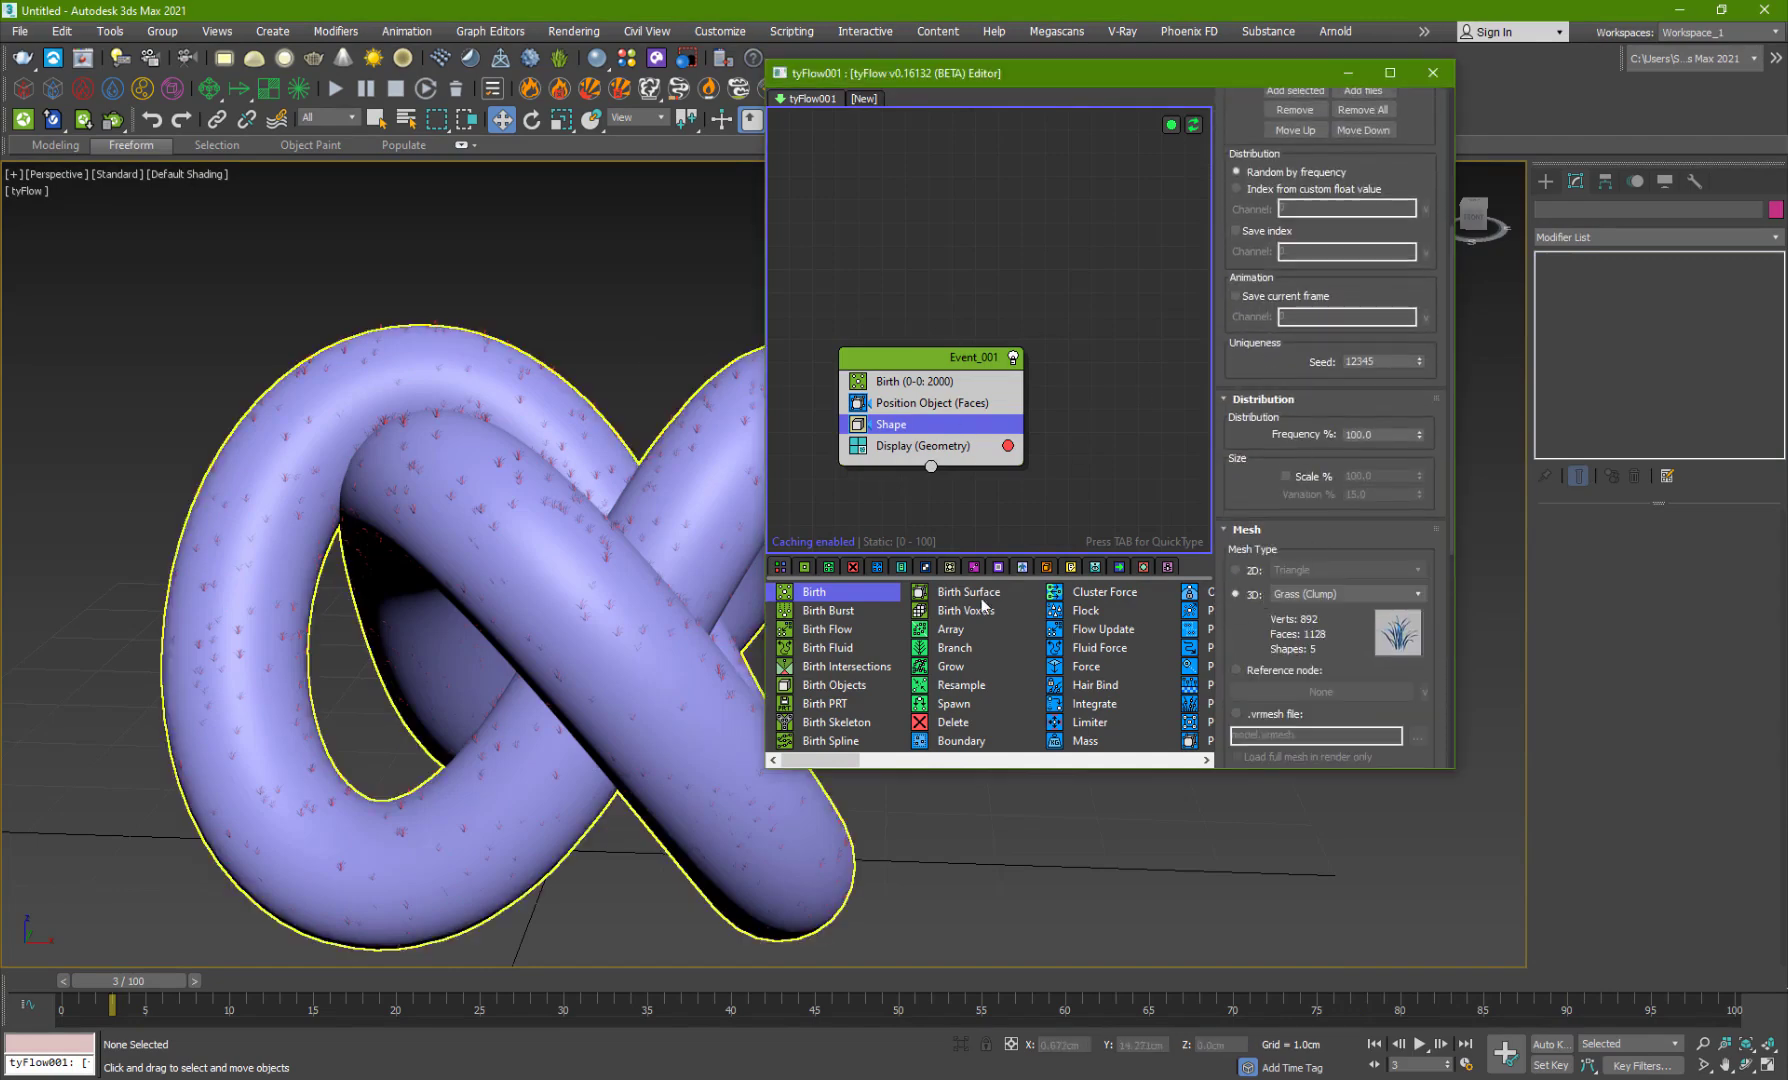
left_click_drag(1244, 642, 1280, 561)
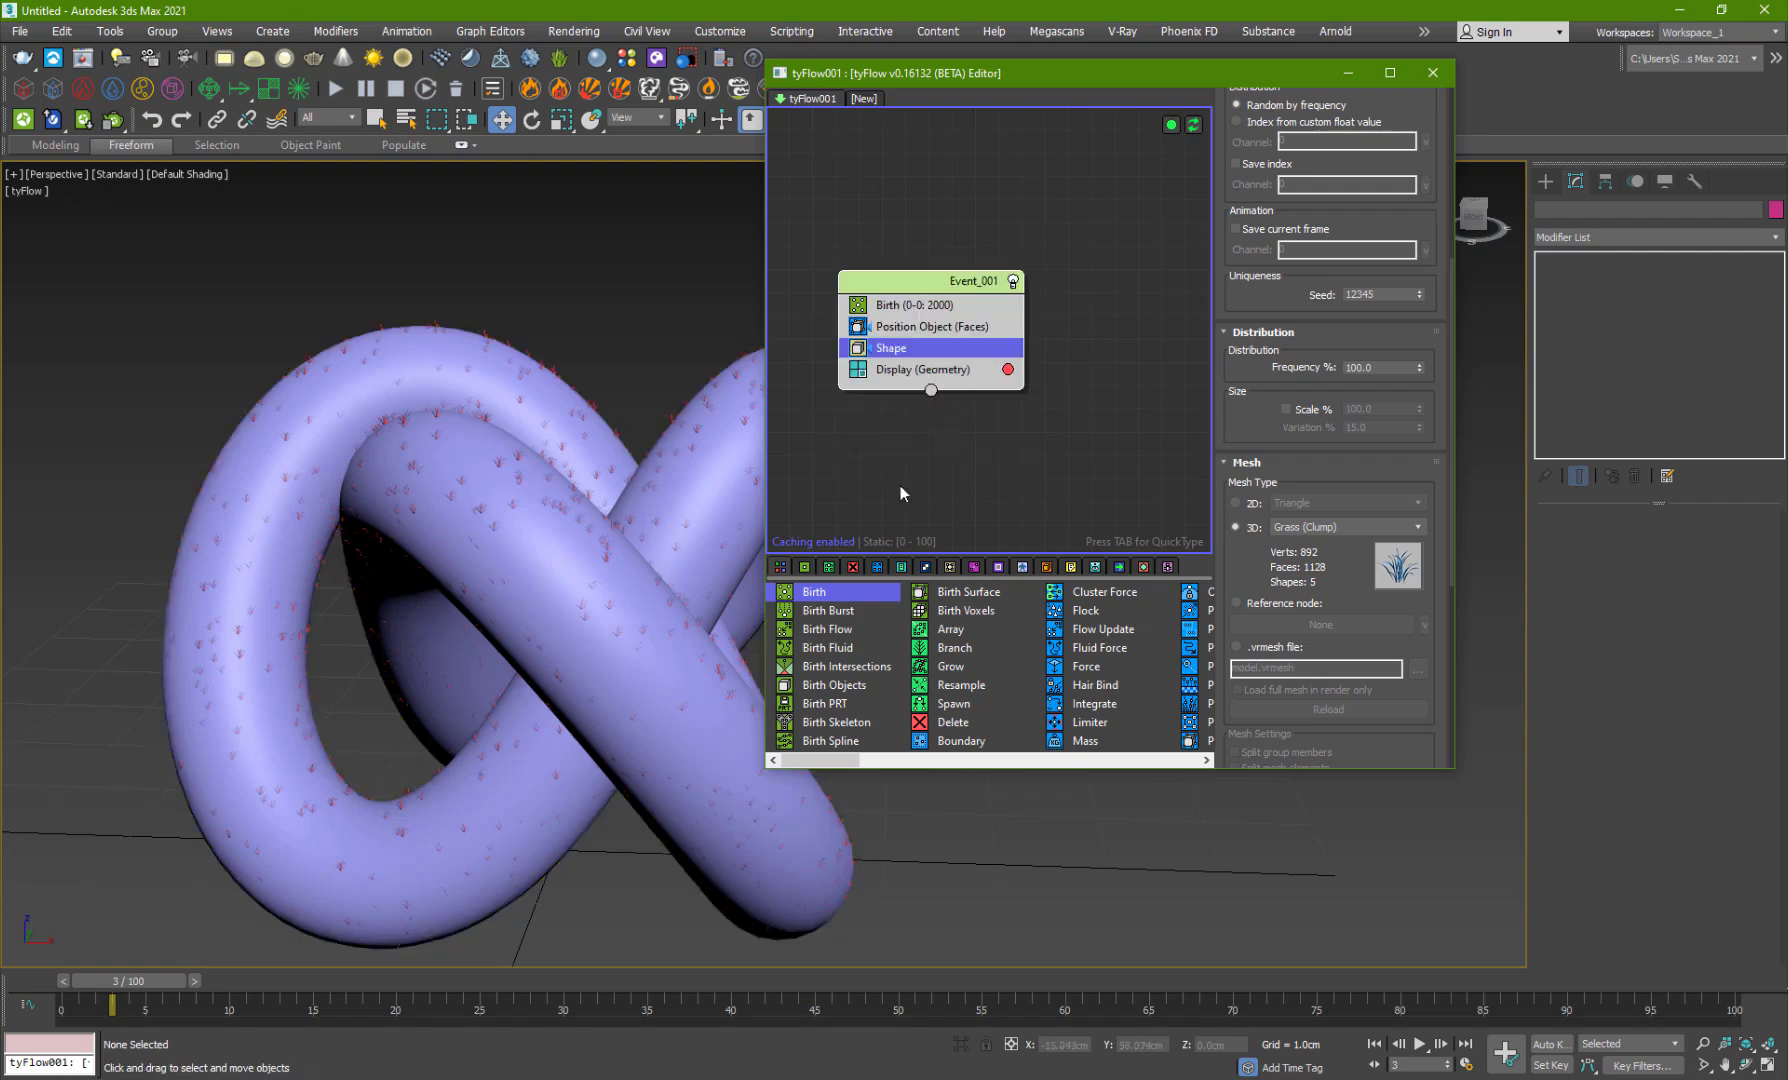
Step: Add a Scale operator to the event directly below the Birth operator
middle_click_drag(543, 597, 490, 588)
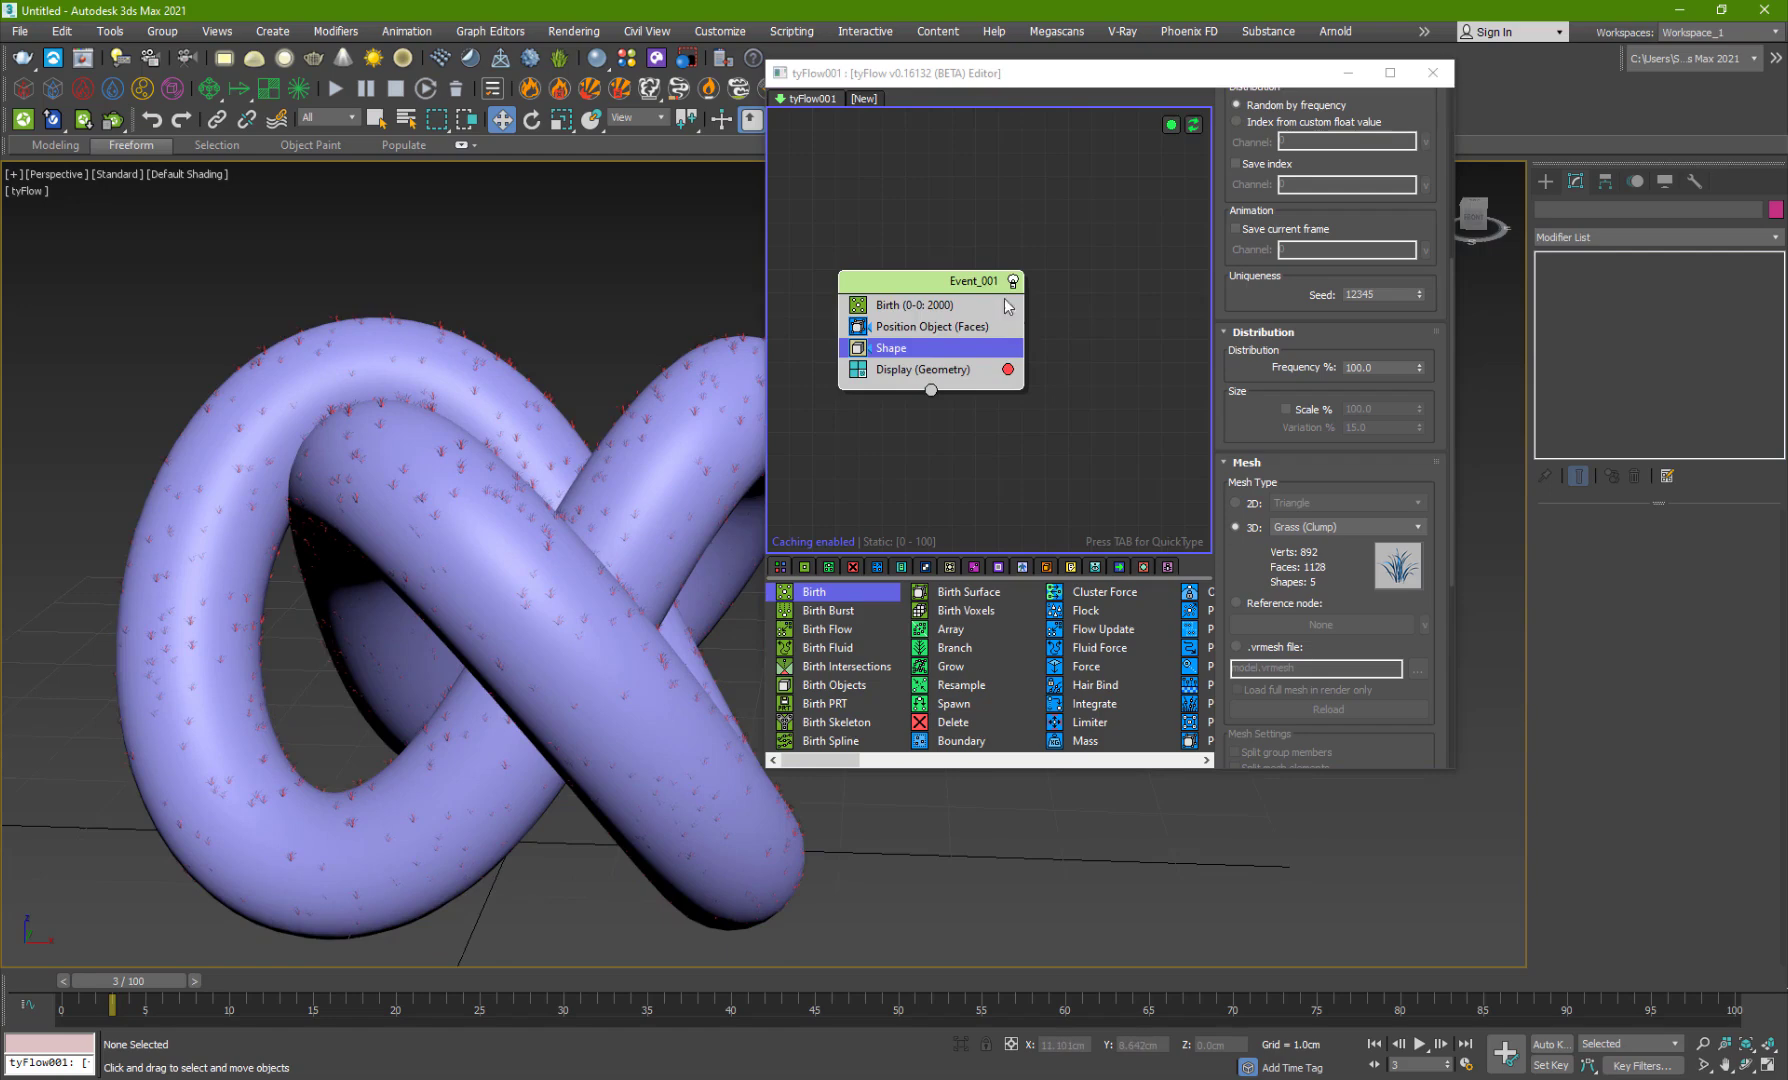
left_click(973, 284)
key("Tab")
type("scale")
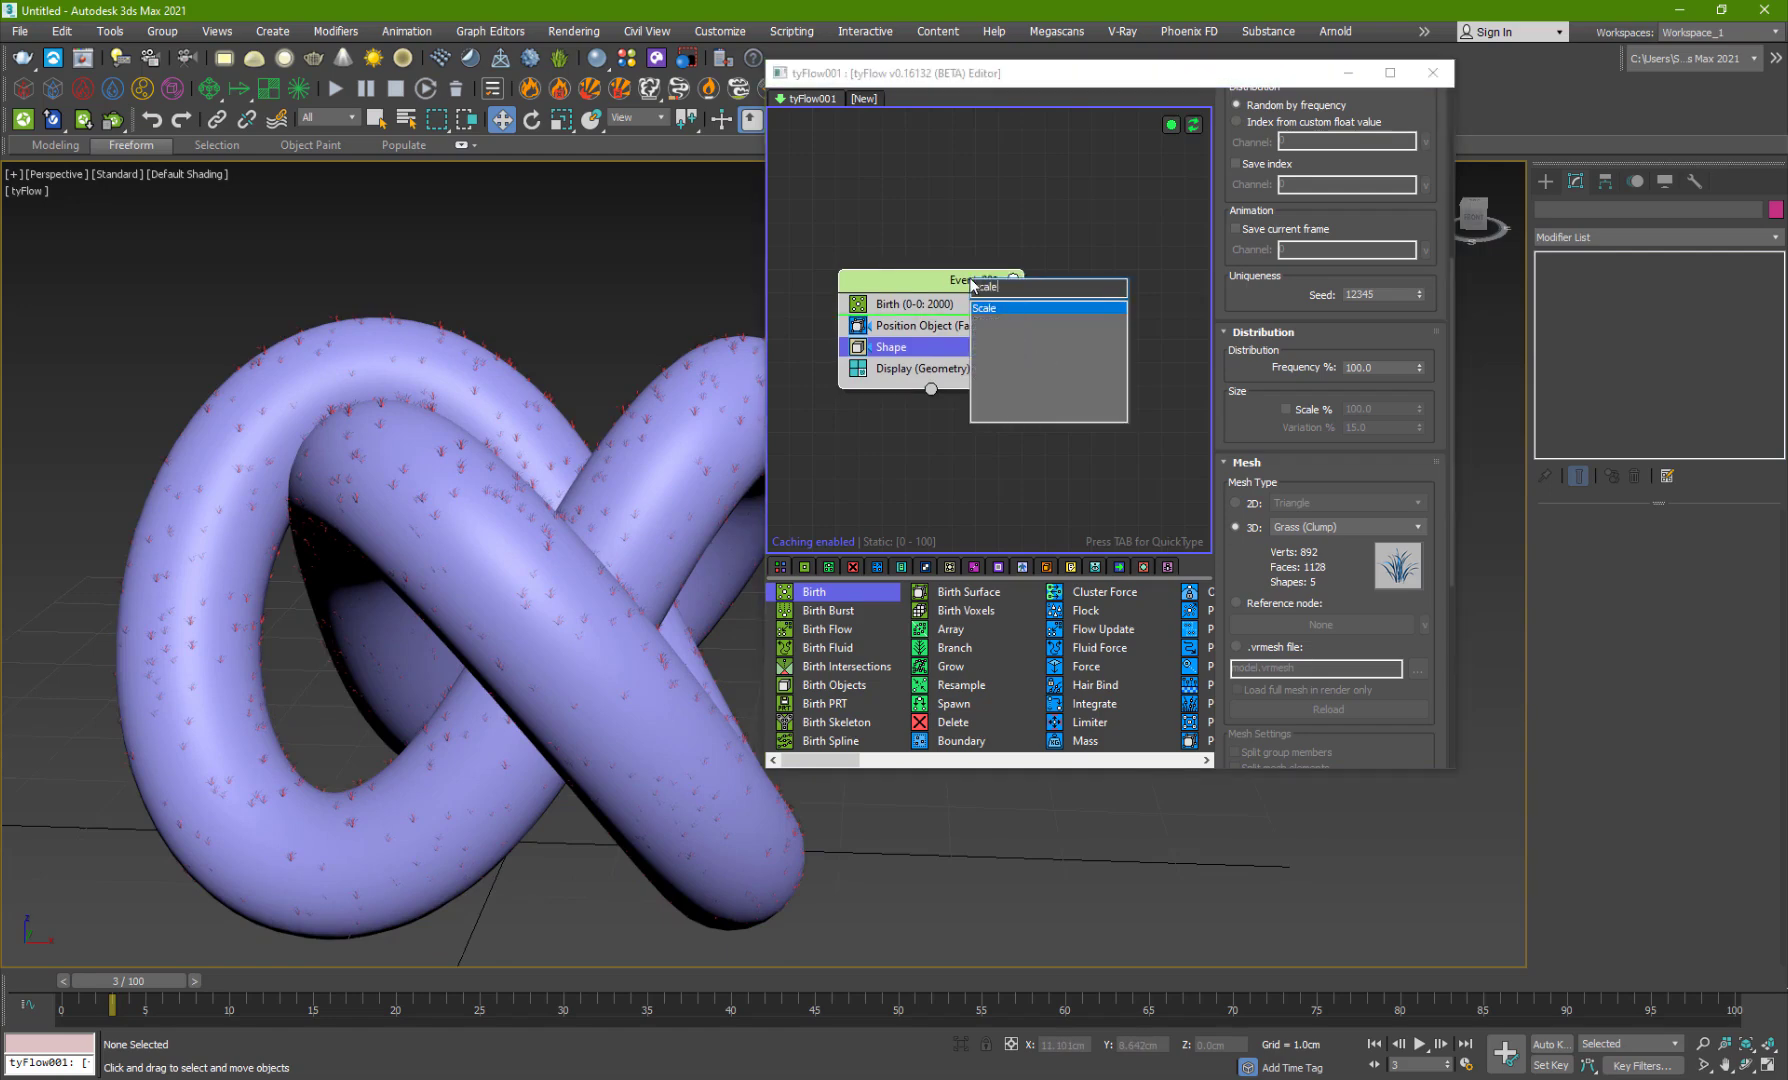
key("Return")
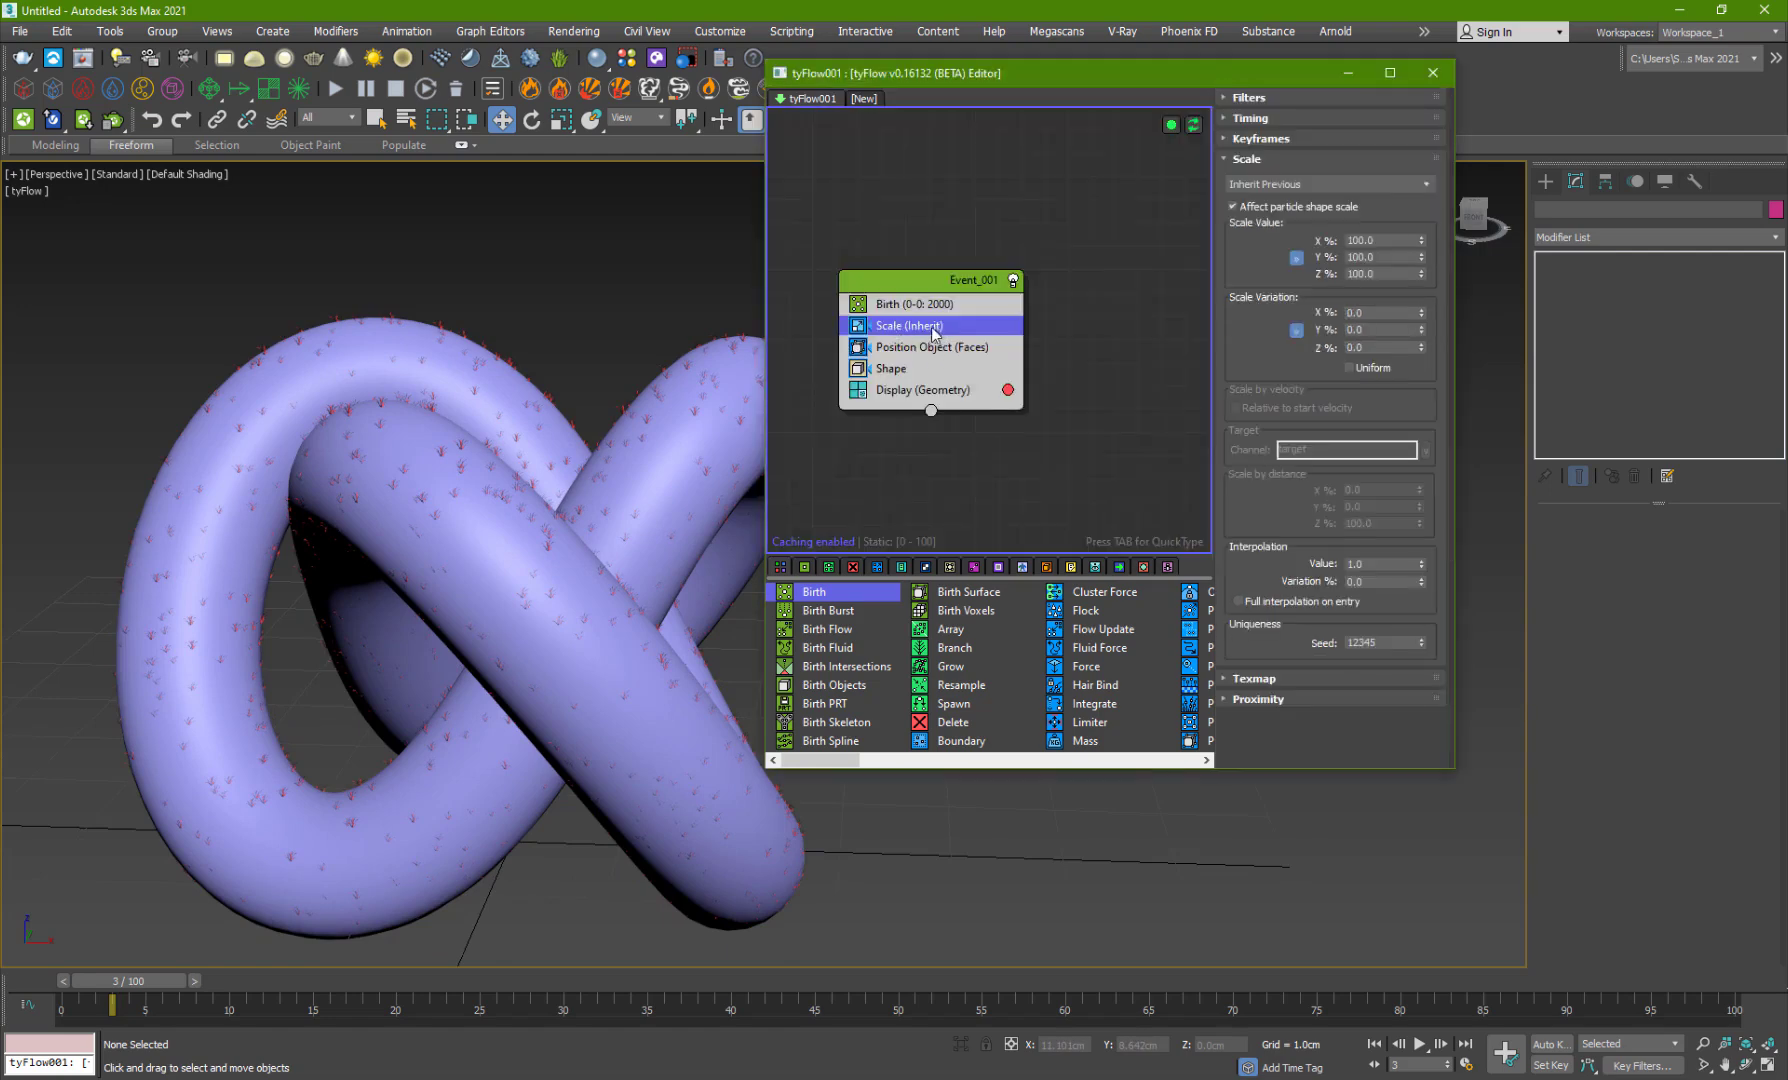
Step: Move the Scale operator below the Shape operator and set its scale value to 400% on all axes
left_click_drag(932, 330, 930, 384)
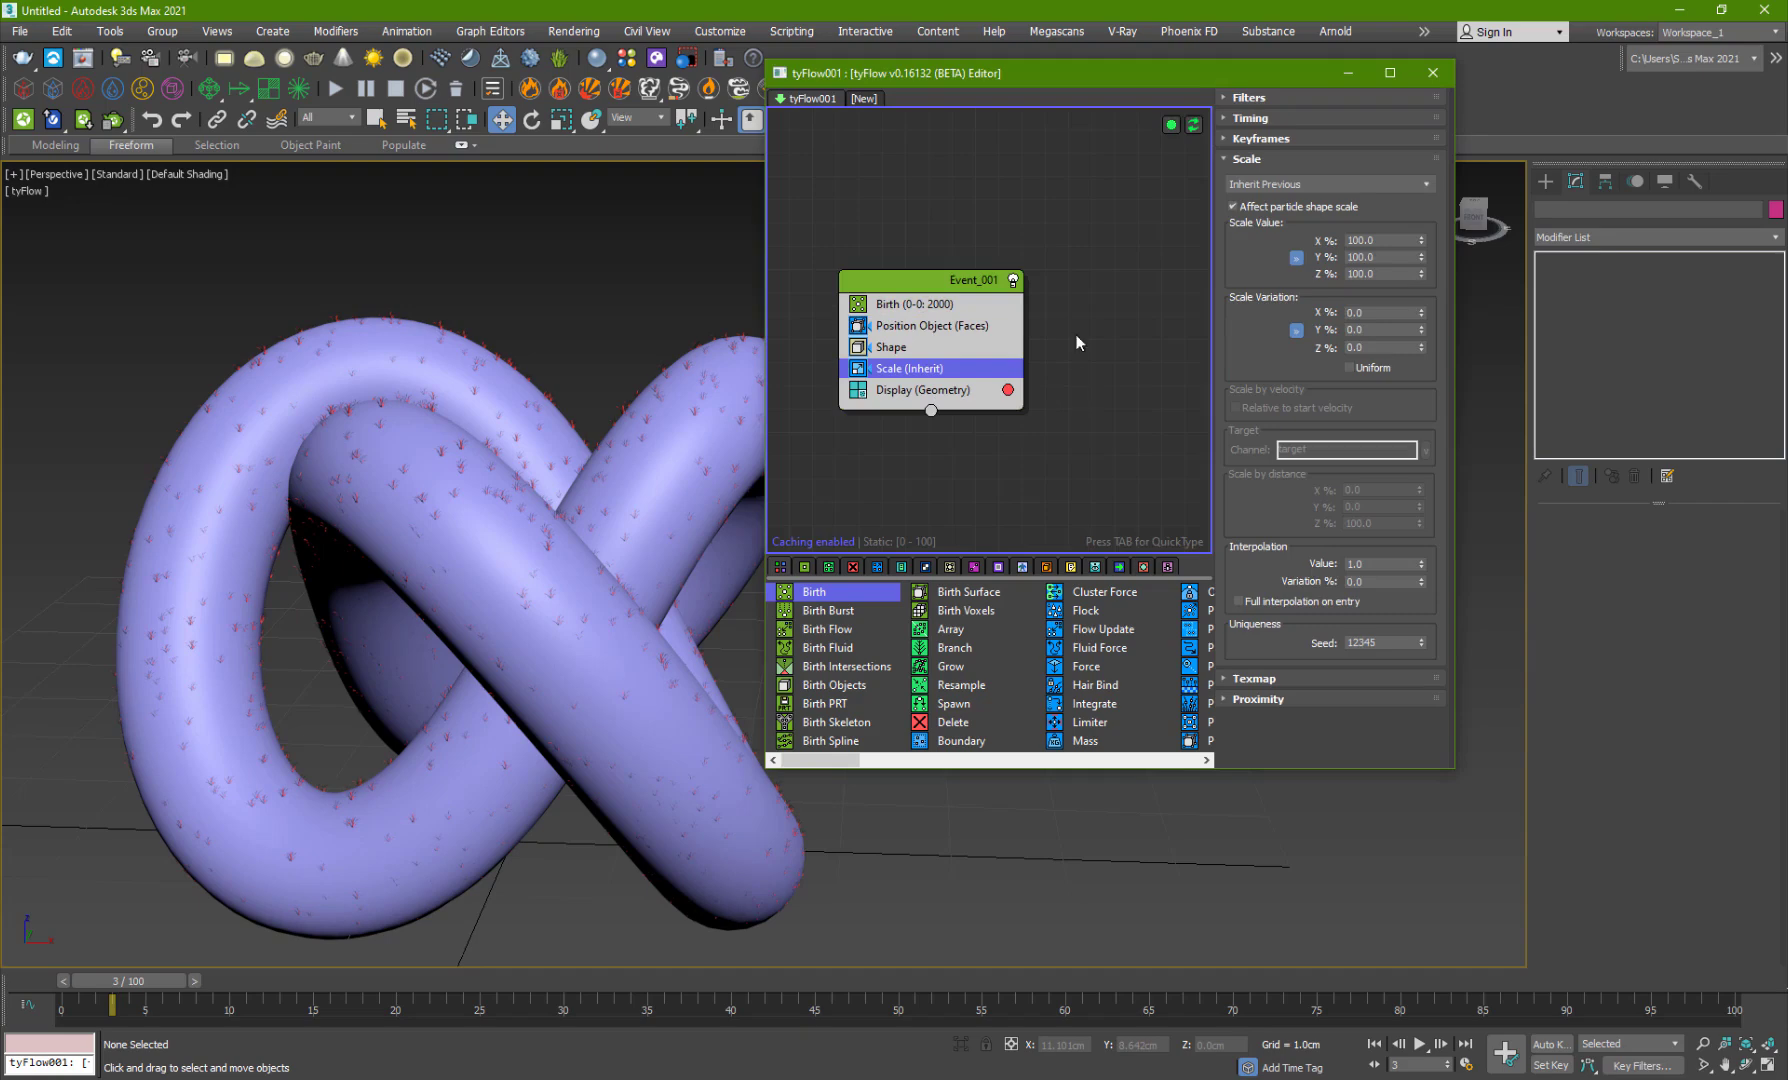
double_click(1379, 241)
type("300")
key("Return")
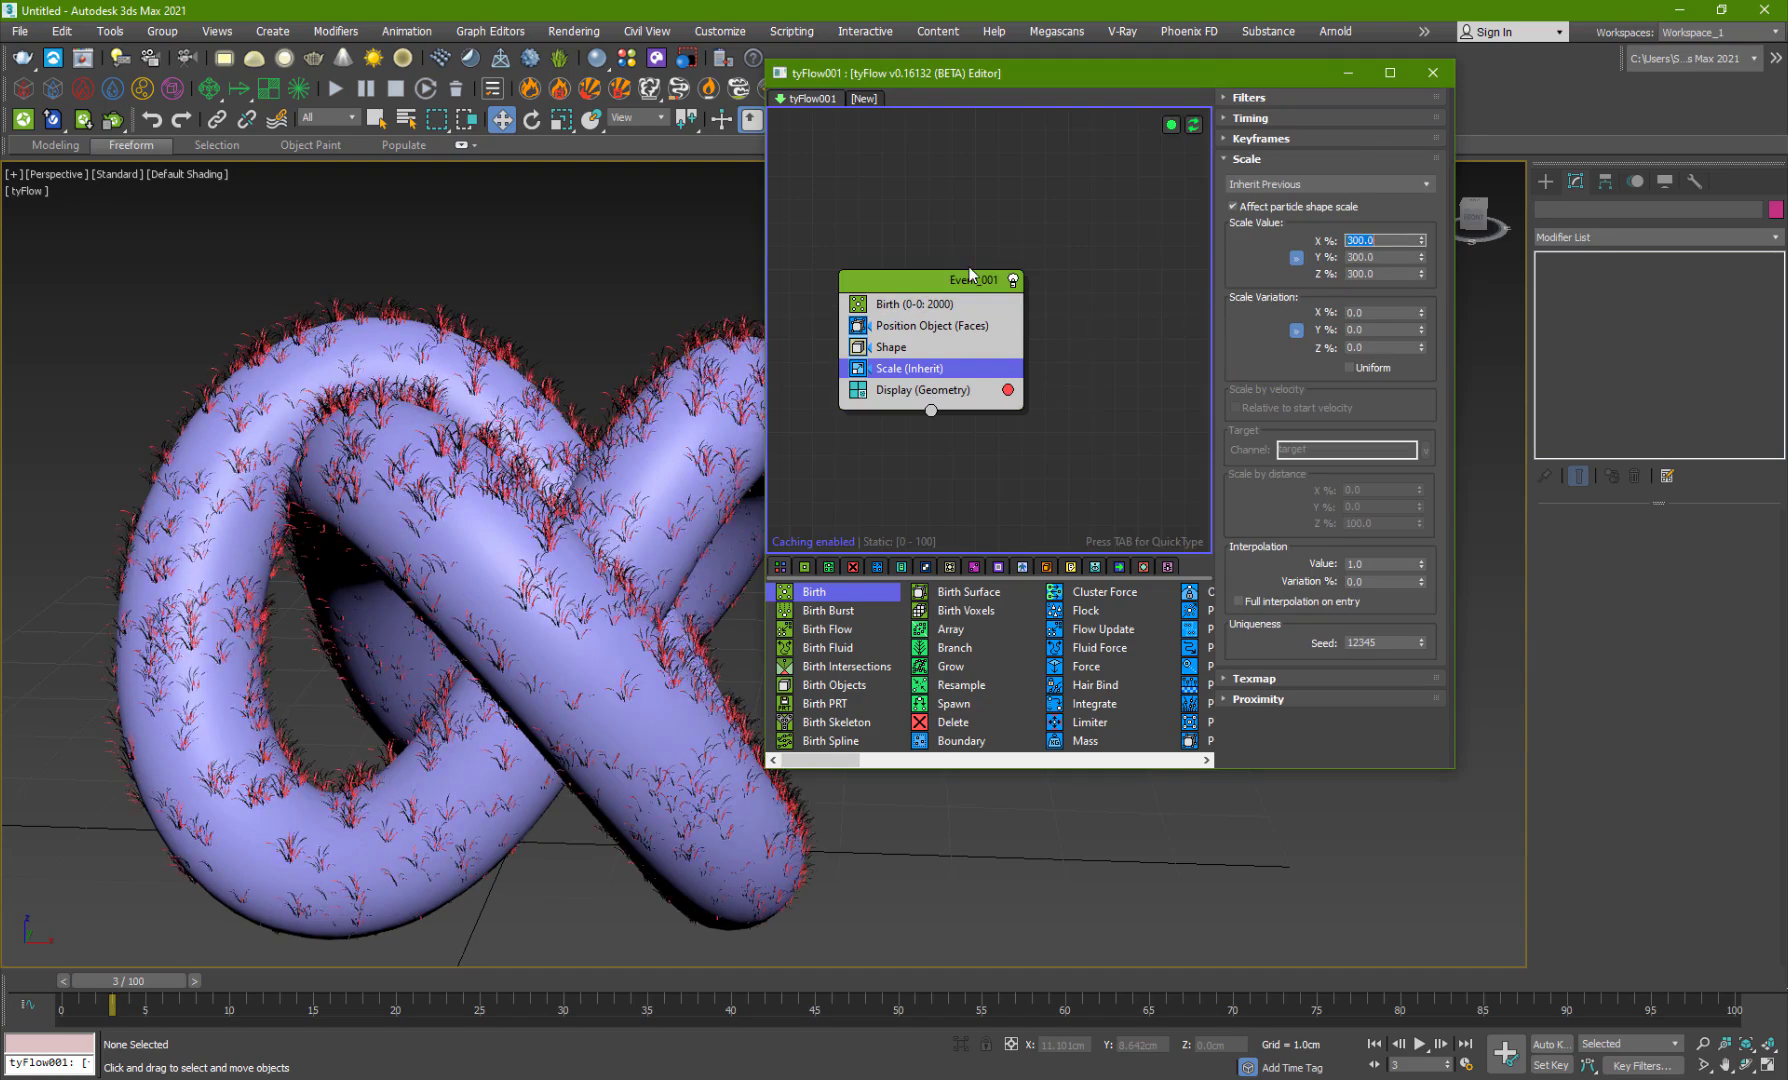
type("400")
key("Return")
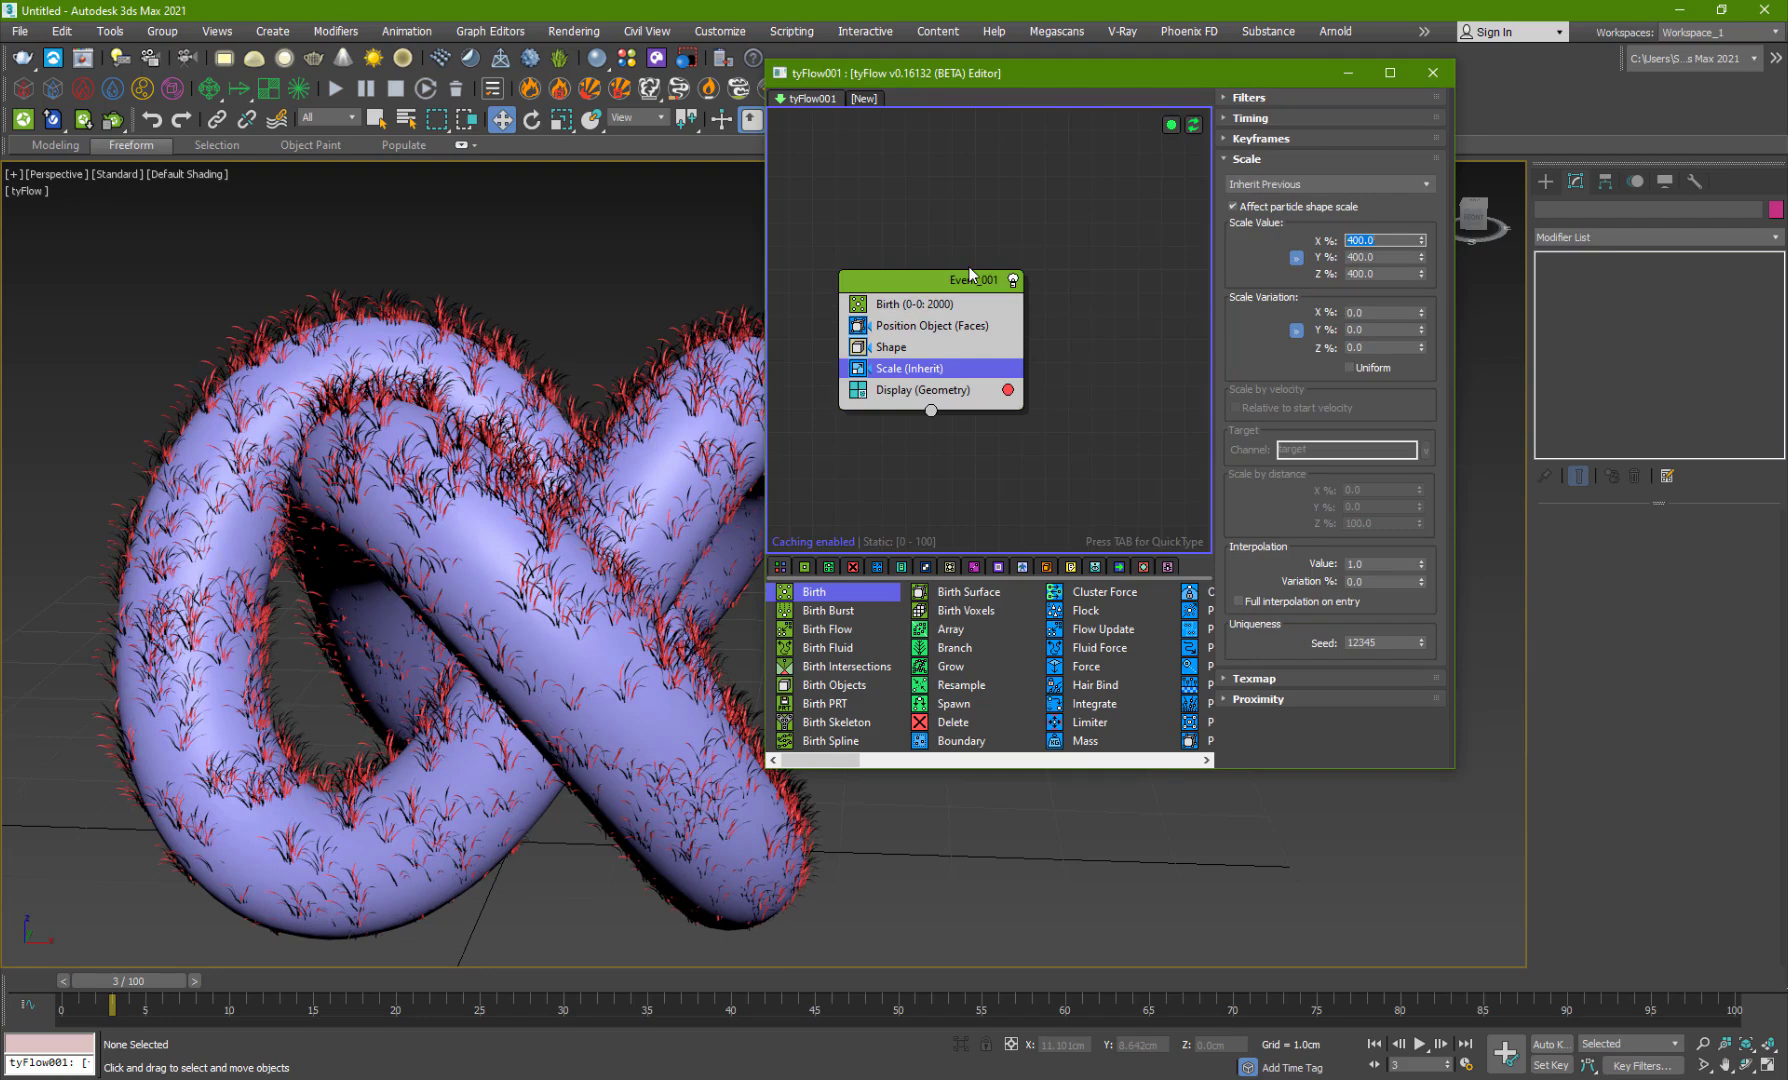
Step: Make the Scale operator's variation uniform and set it to 20%
left_click(1349, 367)
left_click(1346, 313)
type("20")
key("Return")
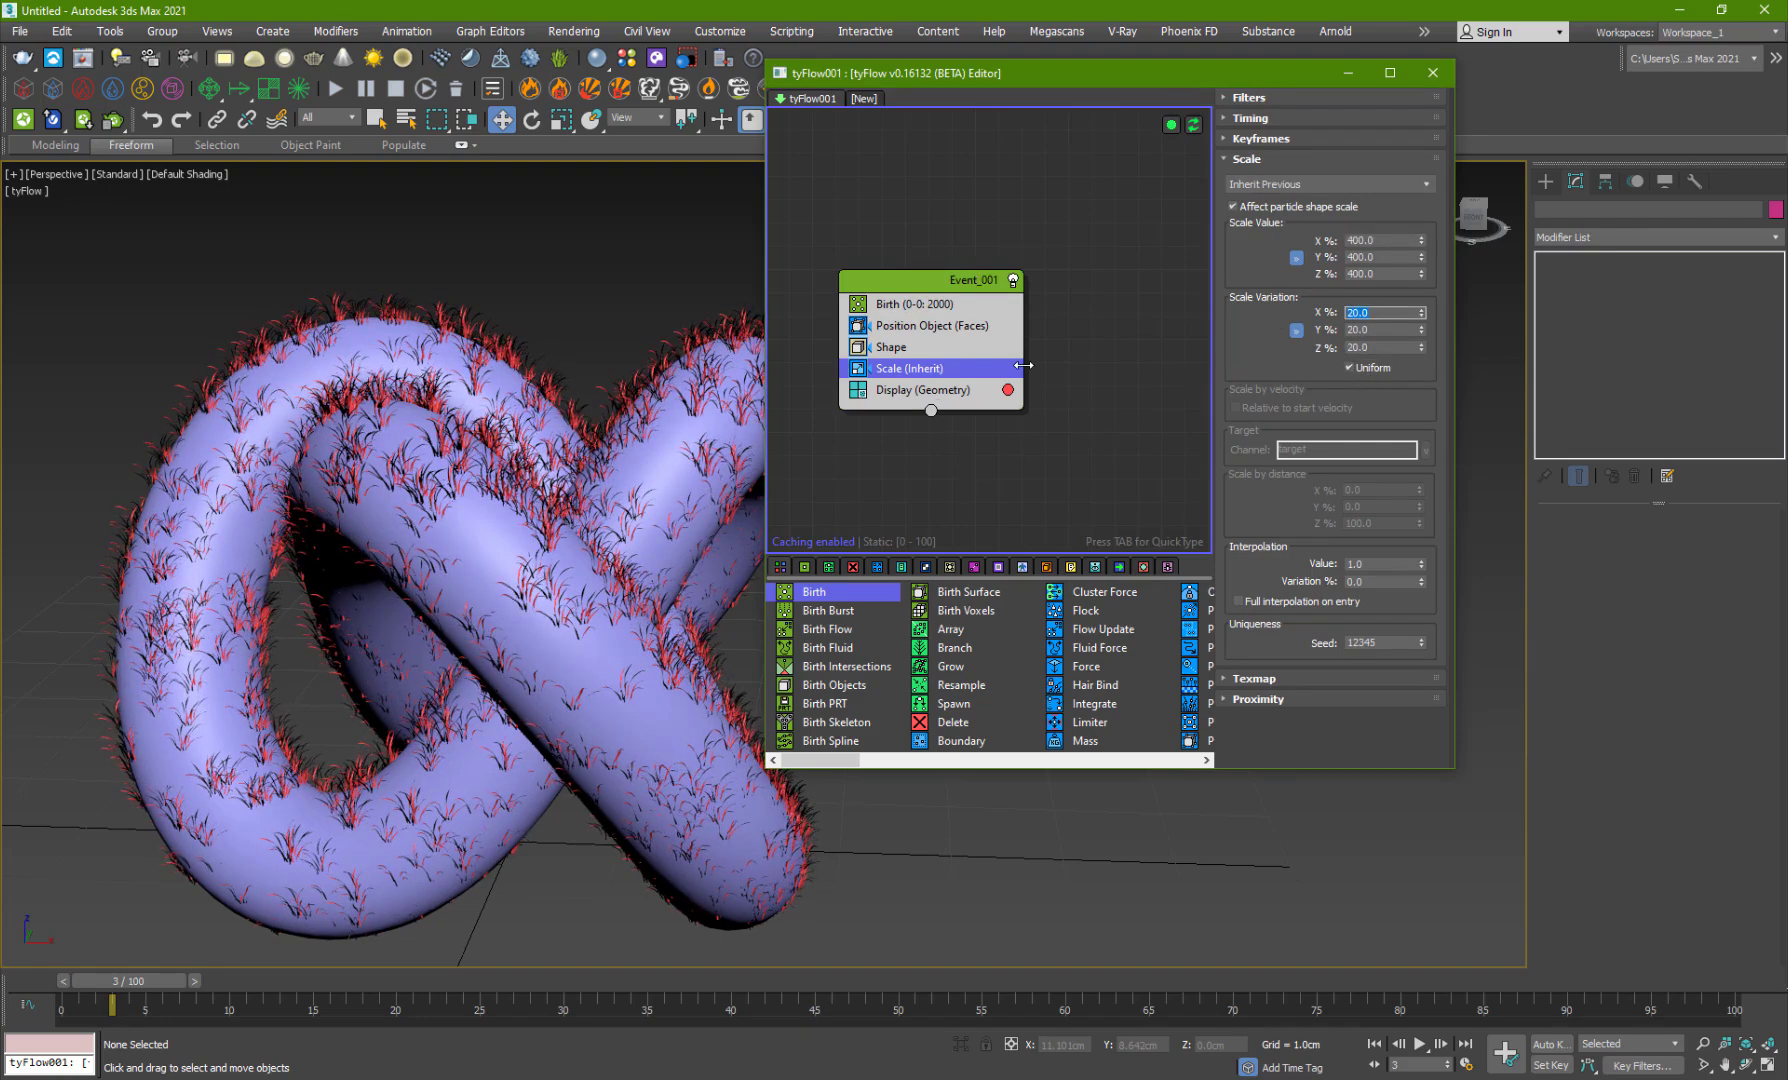
Step: Add a Rotation operator to the event and place it directly below the Scale operator
left_click(955, 296)
key("Tab")
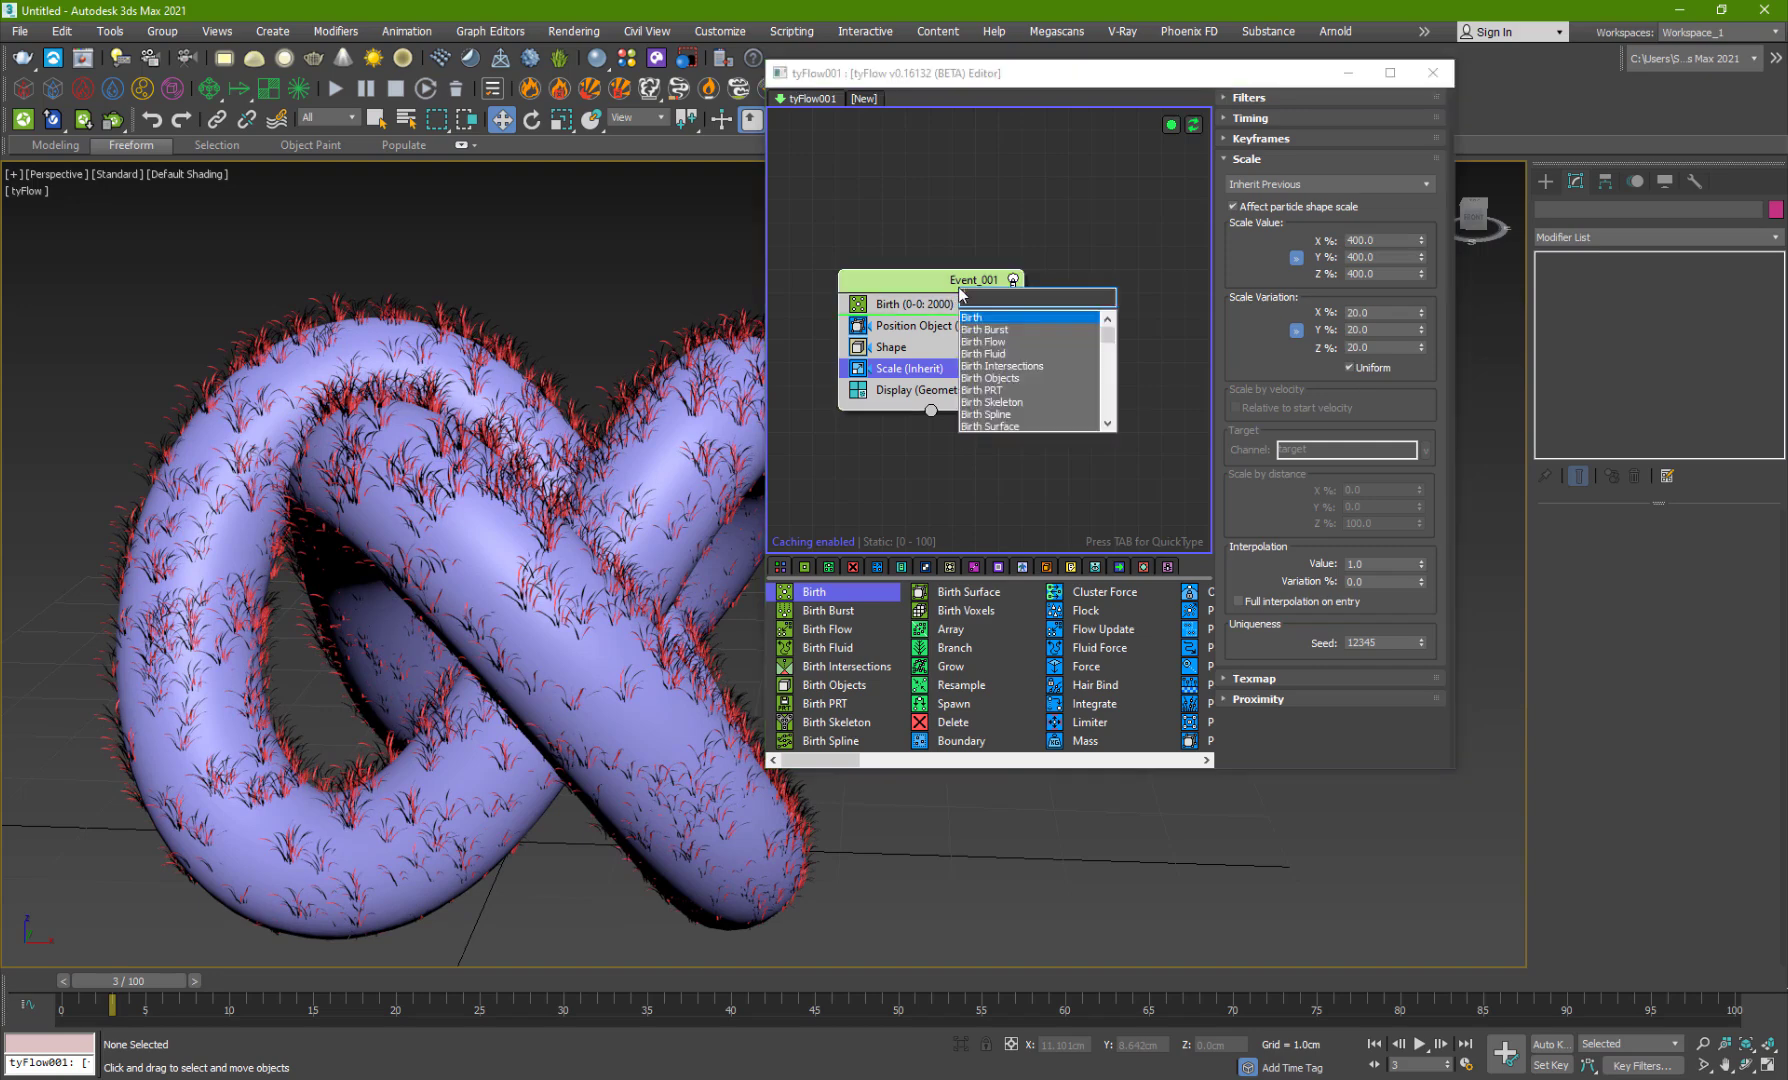
type("ro")
key("Return")
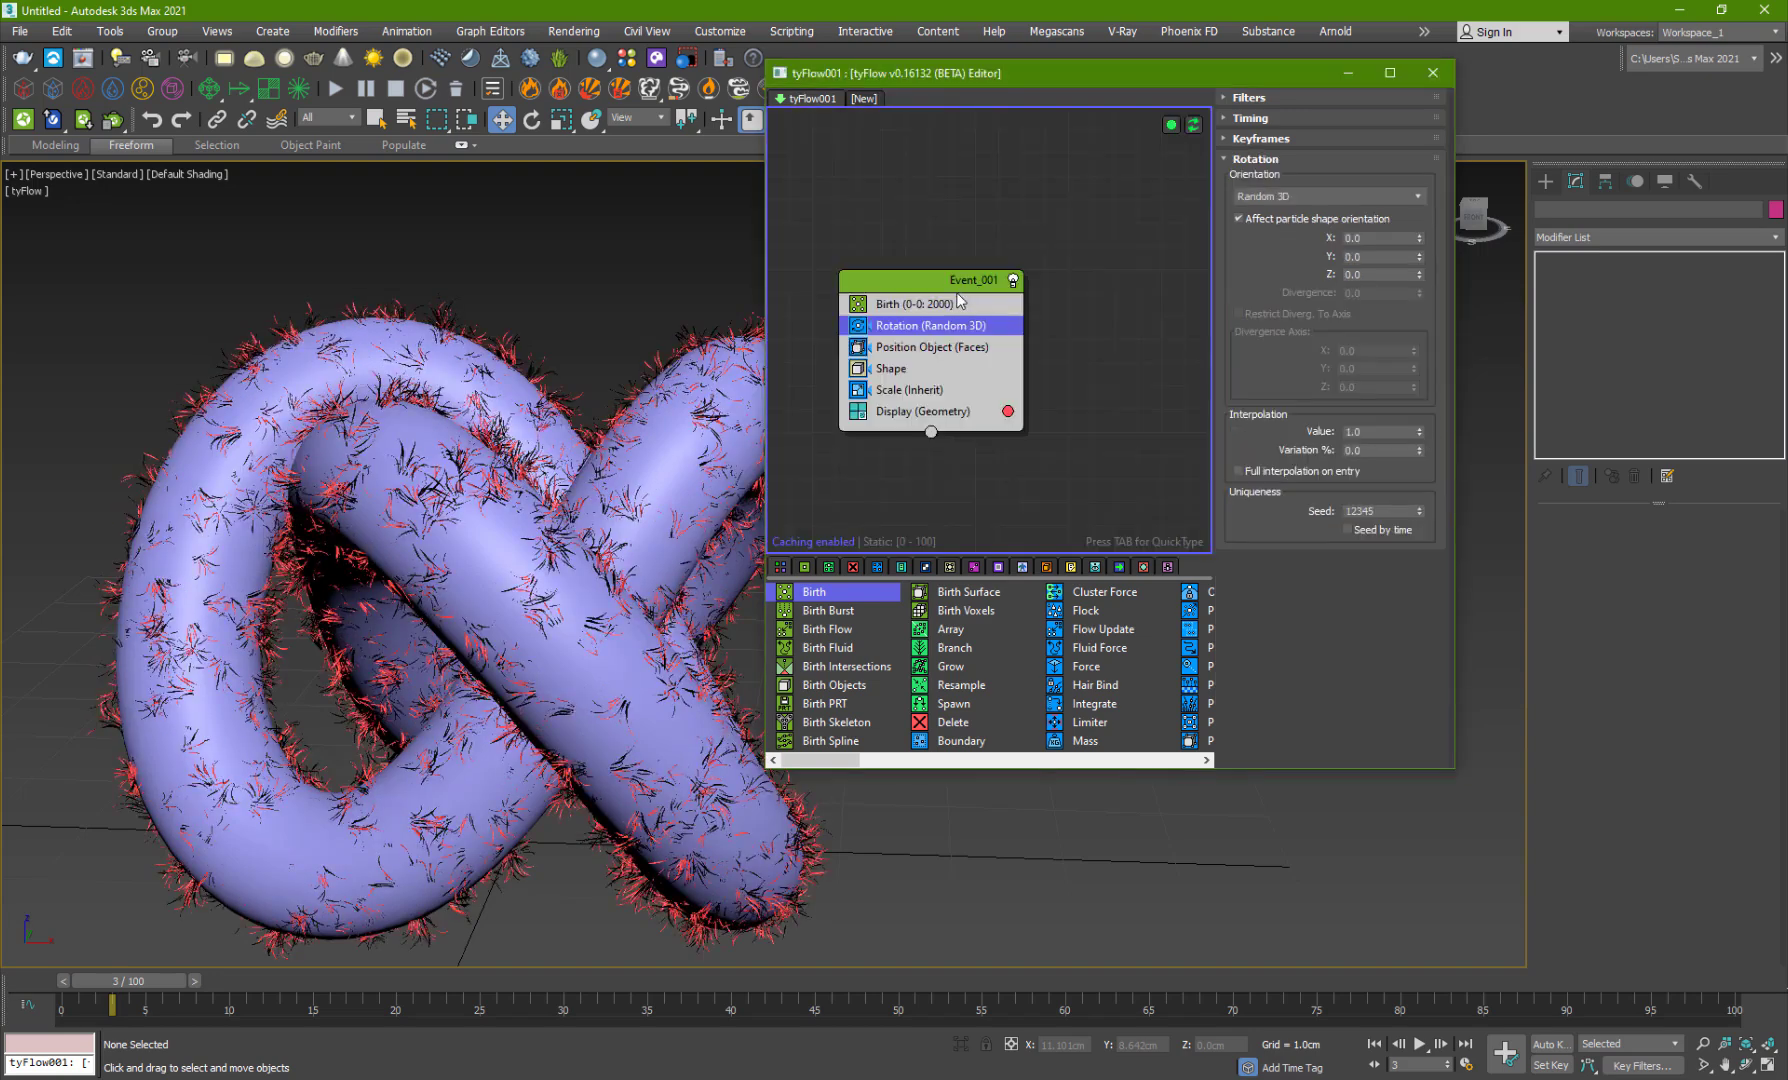
left_click_drag(959, 332, 964, 397)
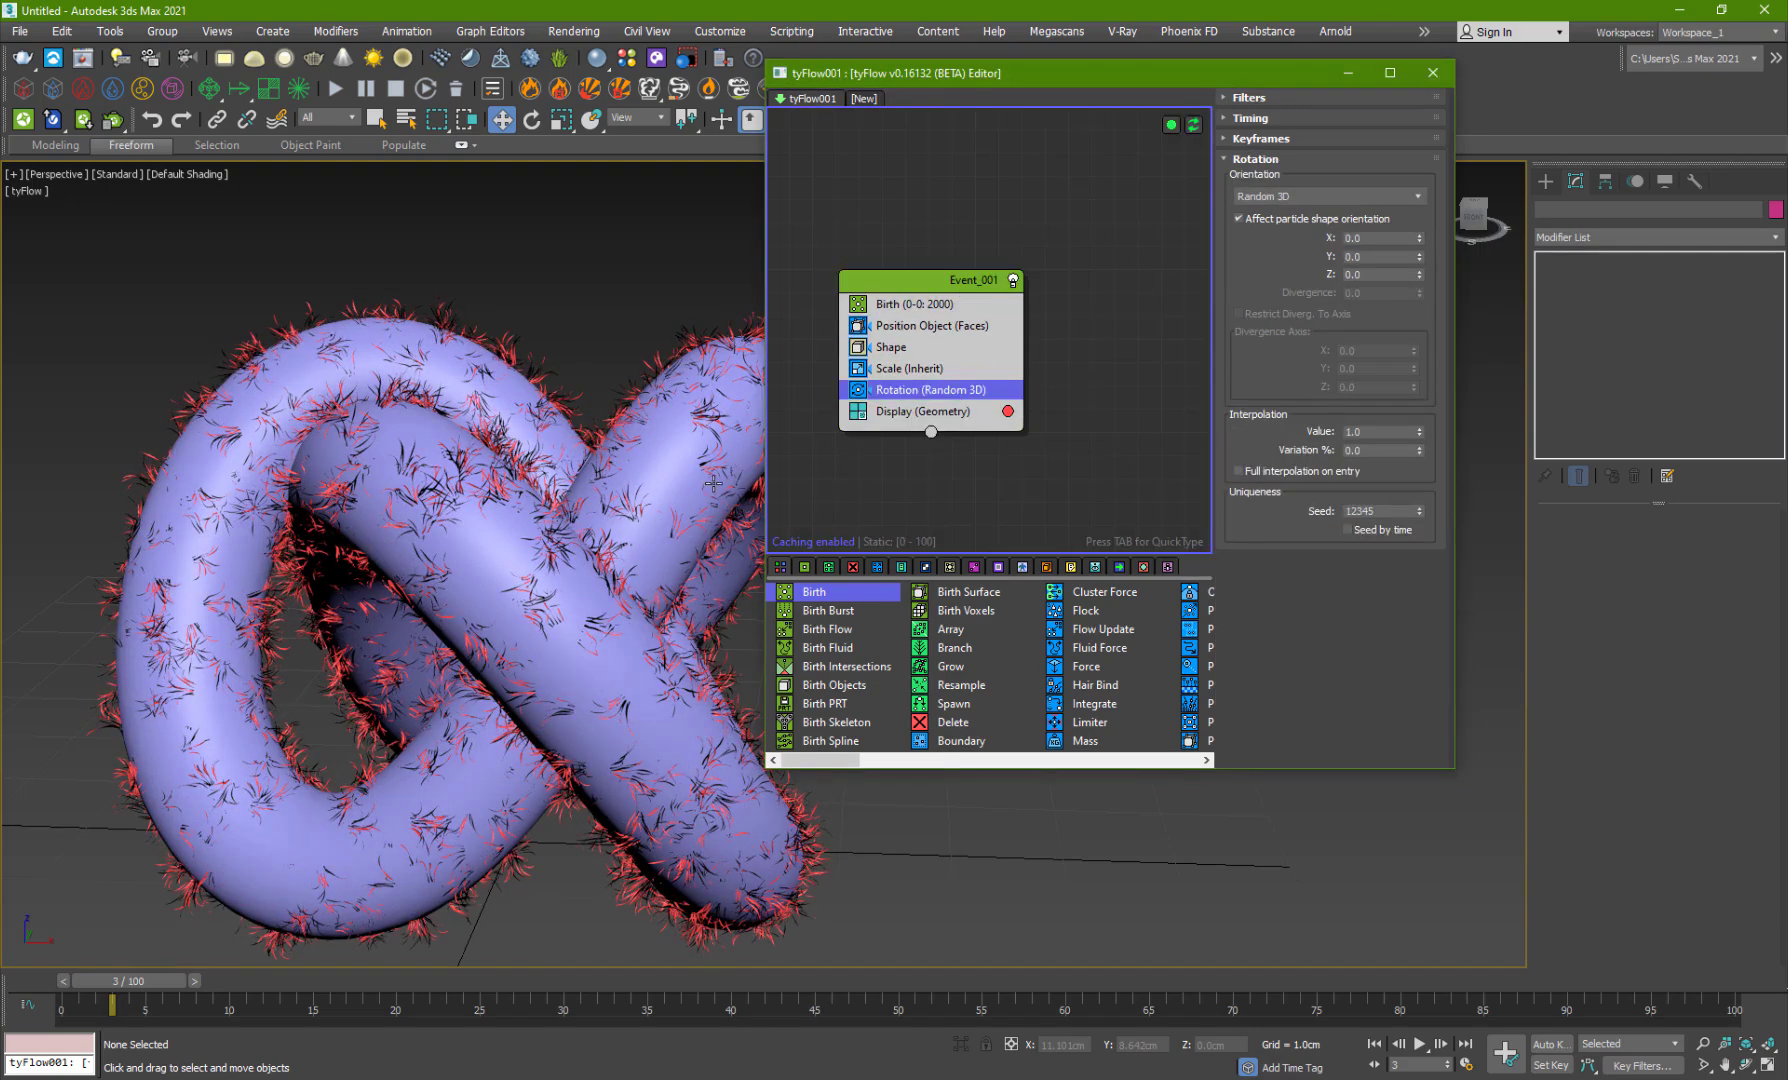
Step: Add a Surface Test operator directly below Rotation and set its test type to Volume (Inside)
middle_click_drag(655, 750, 514, 735, "alt")
middle_click_drag(428, 690, 591, 710)
scroll(490, 668, "down", 3)
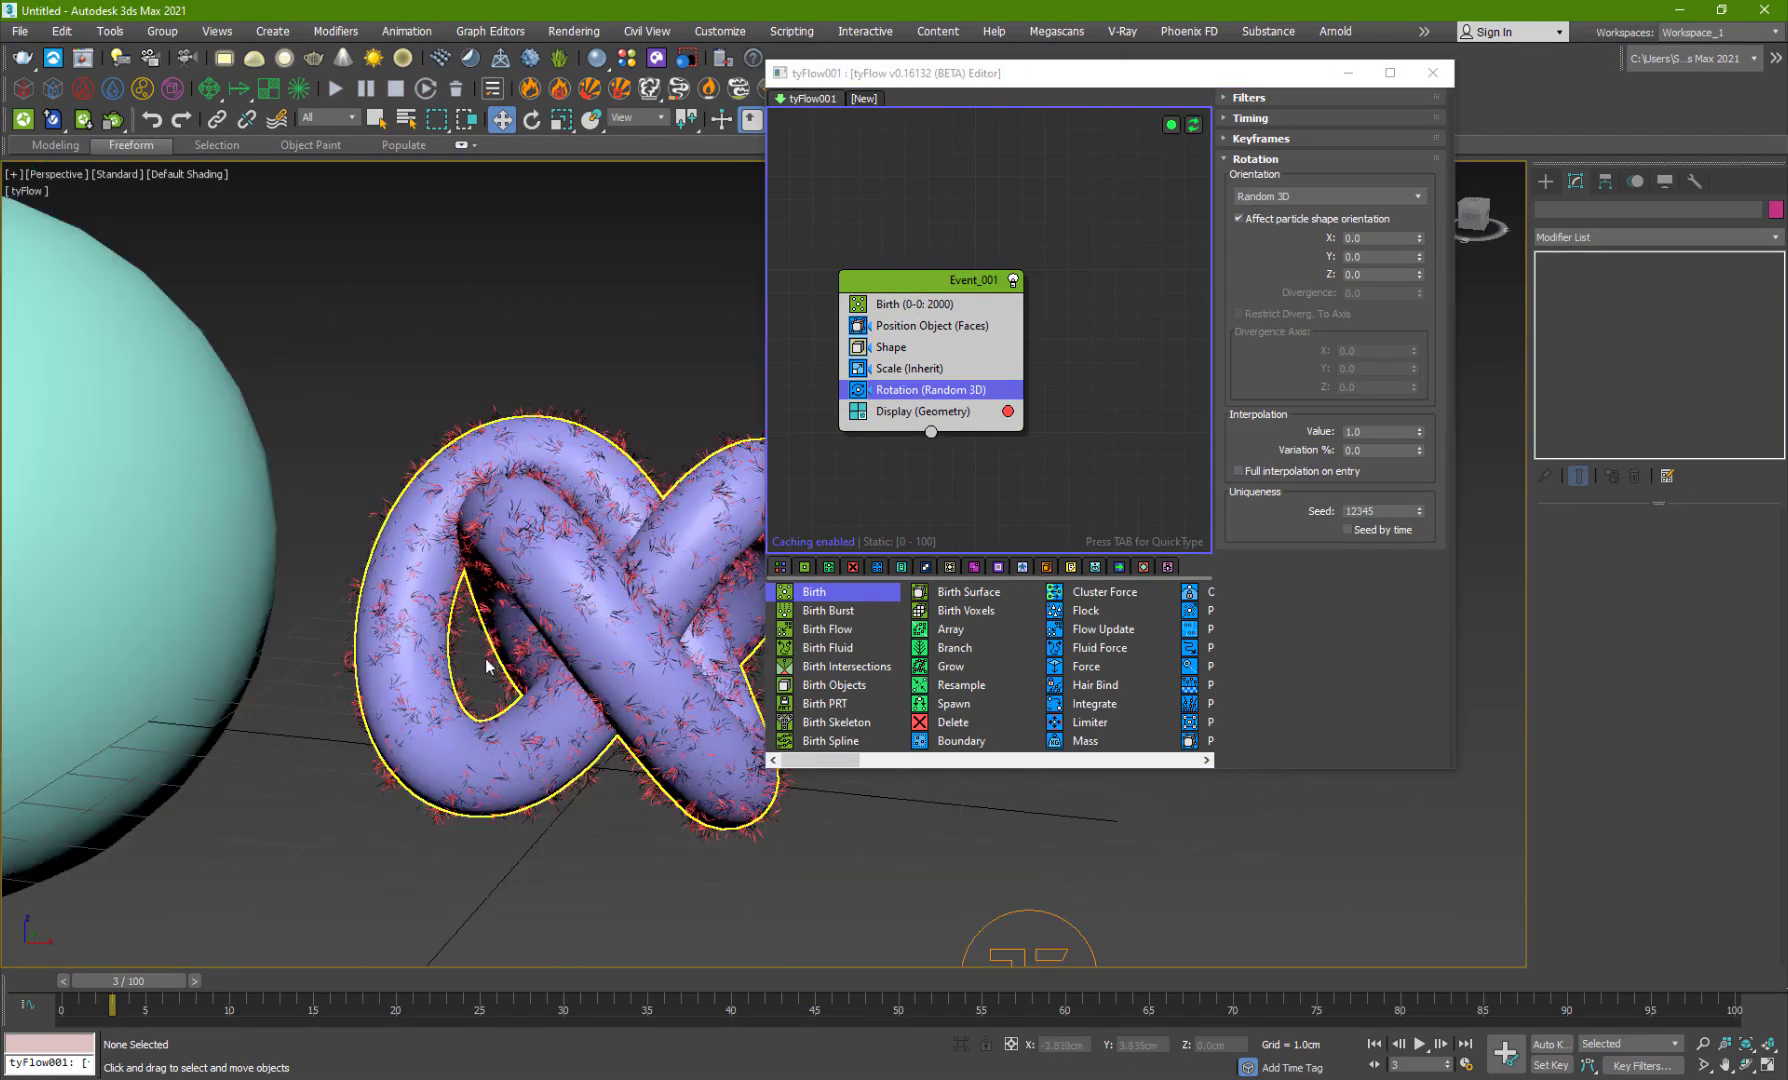
middle_click_drag(343, 662, 595, 688)
middle_click_drag(393, 625, 490, 632, "alt")
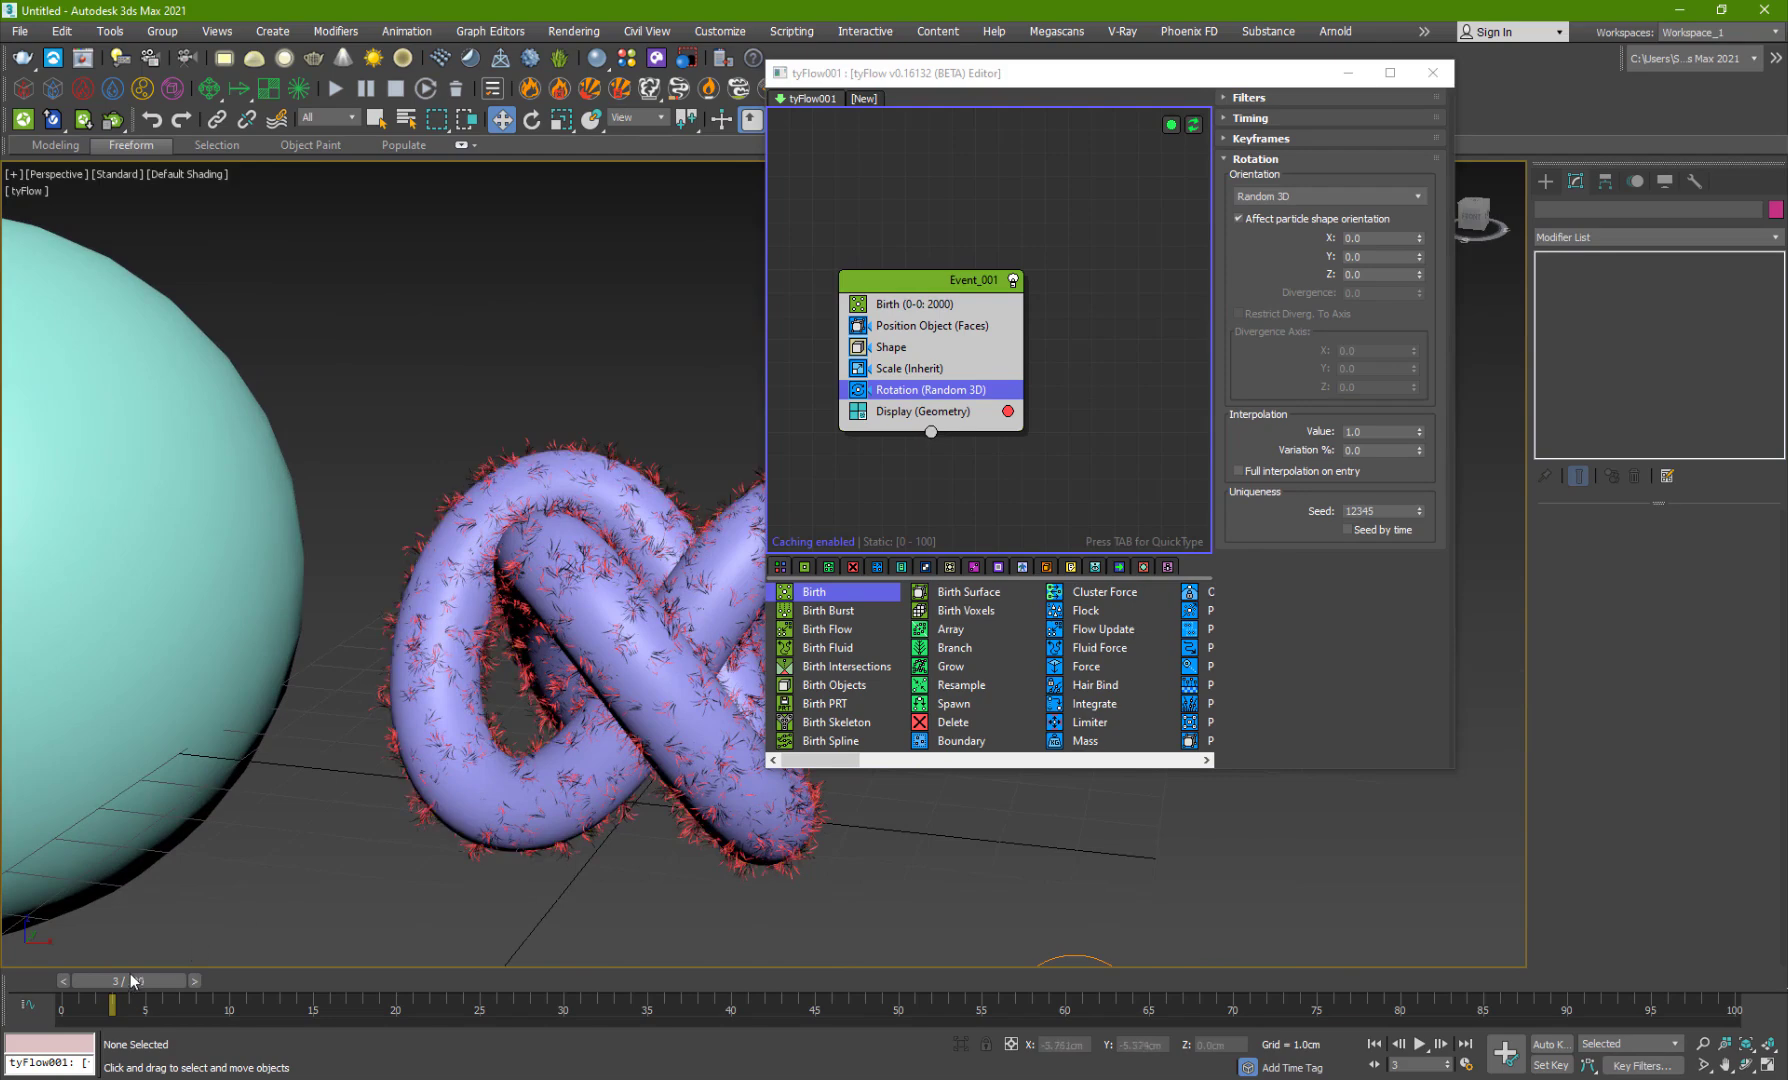
left_click_drag(132, 980, 196, 980)
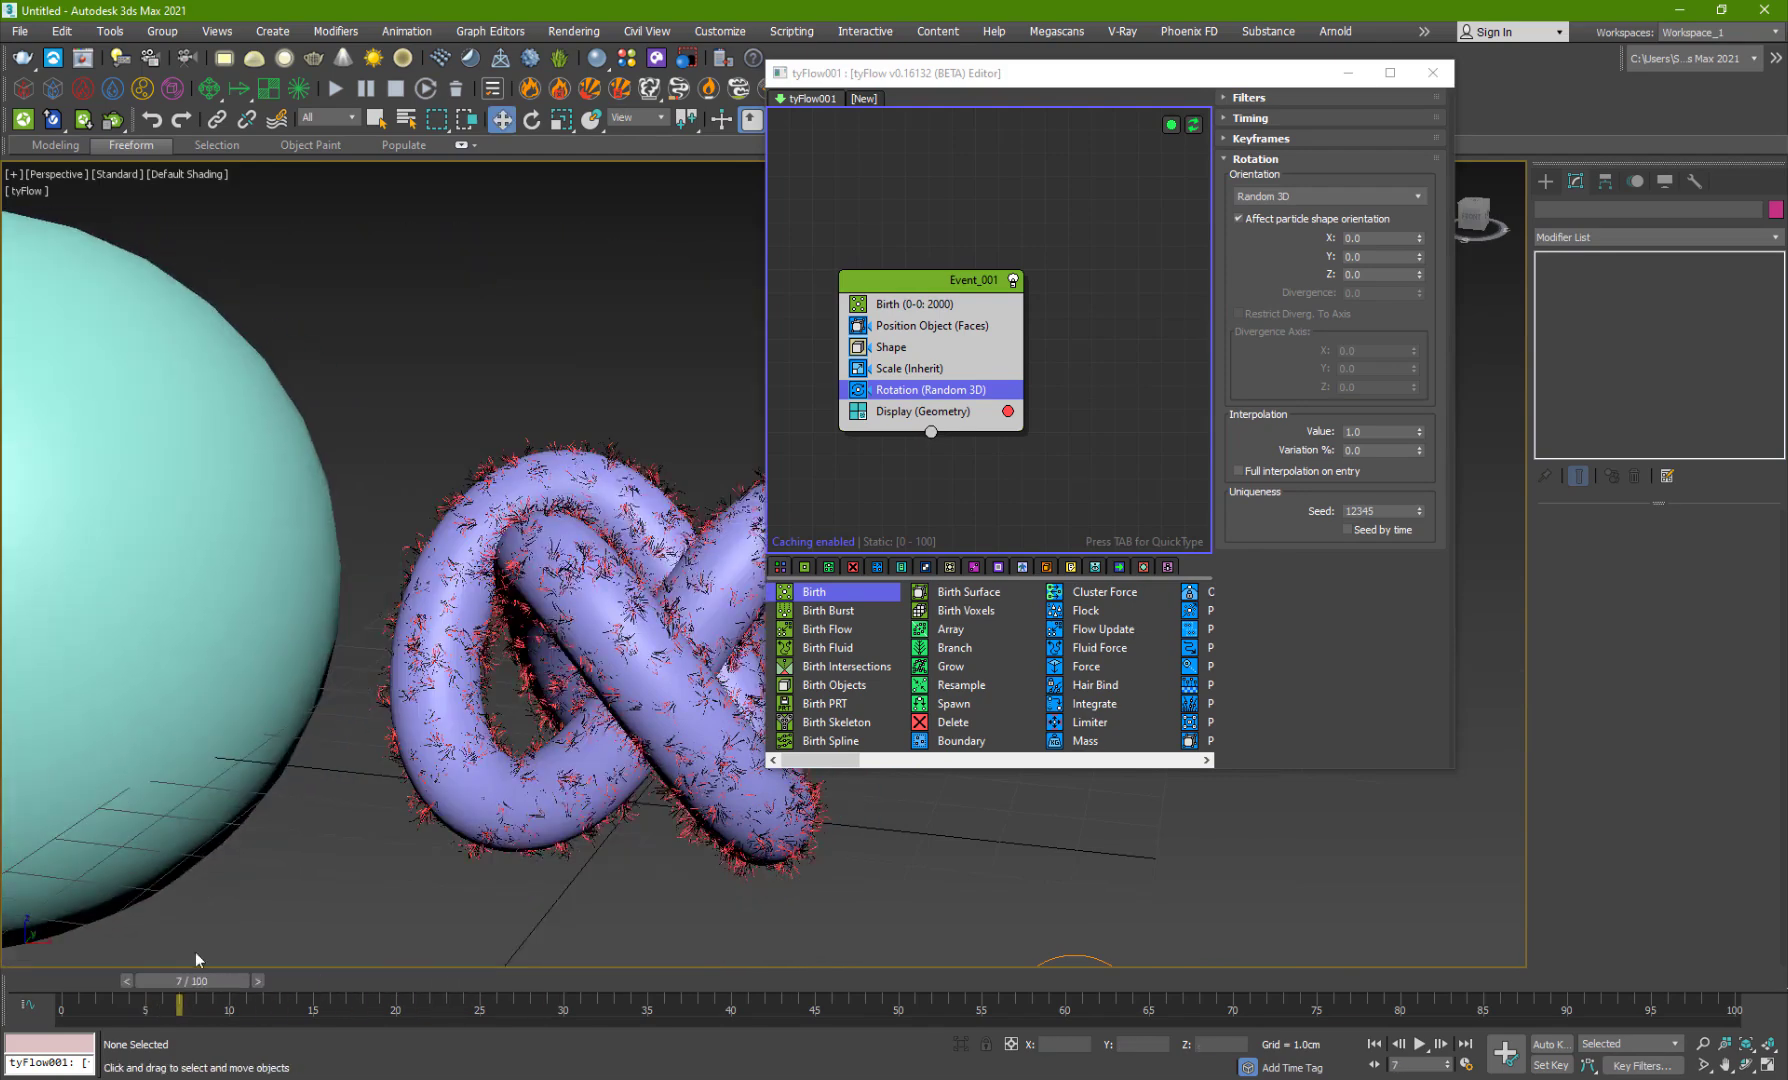
left_click(977, 291)
key("Tab")
type("sur")
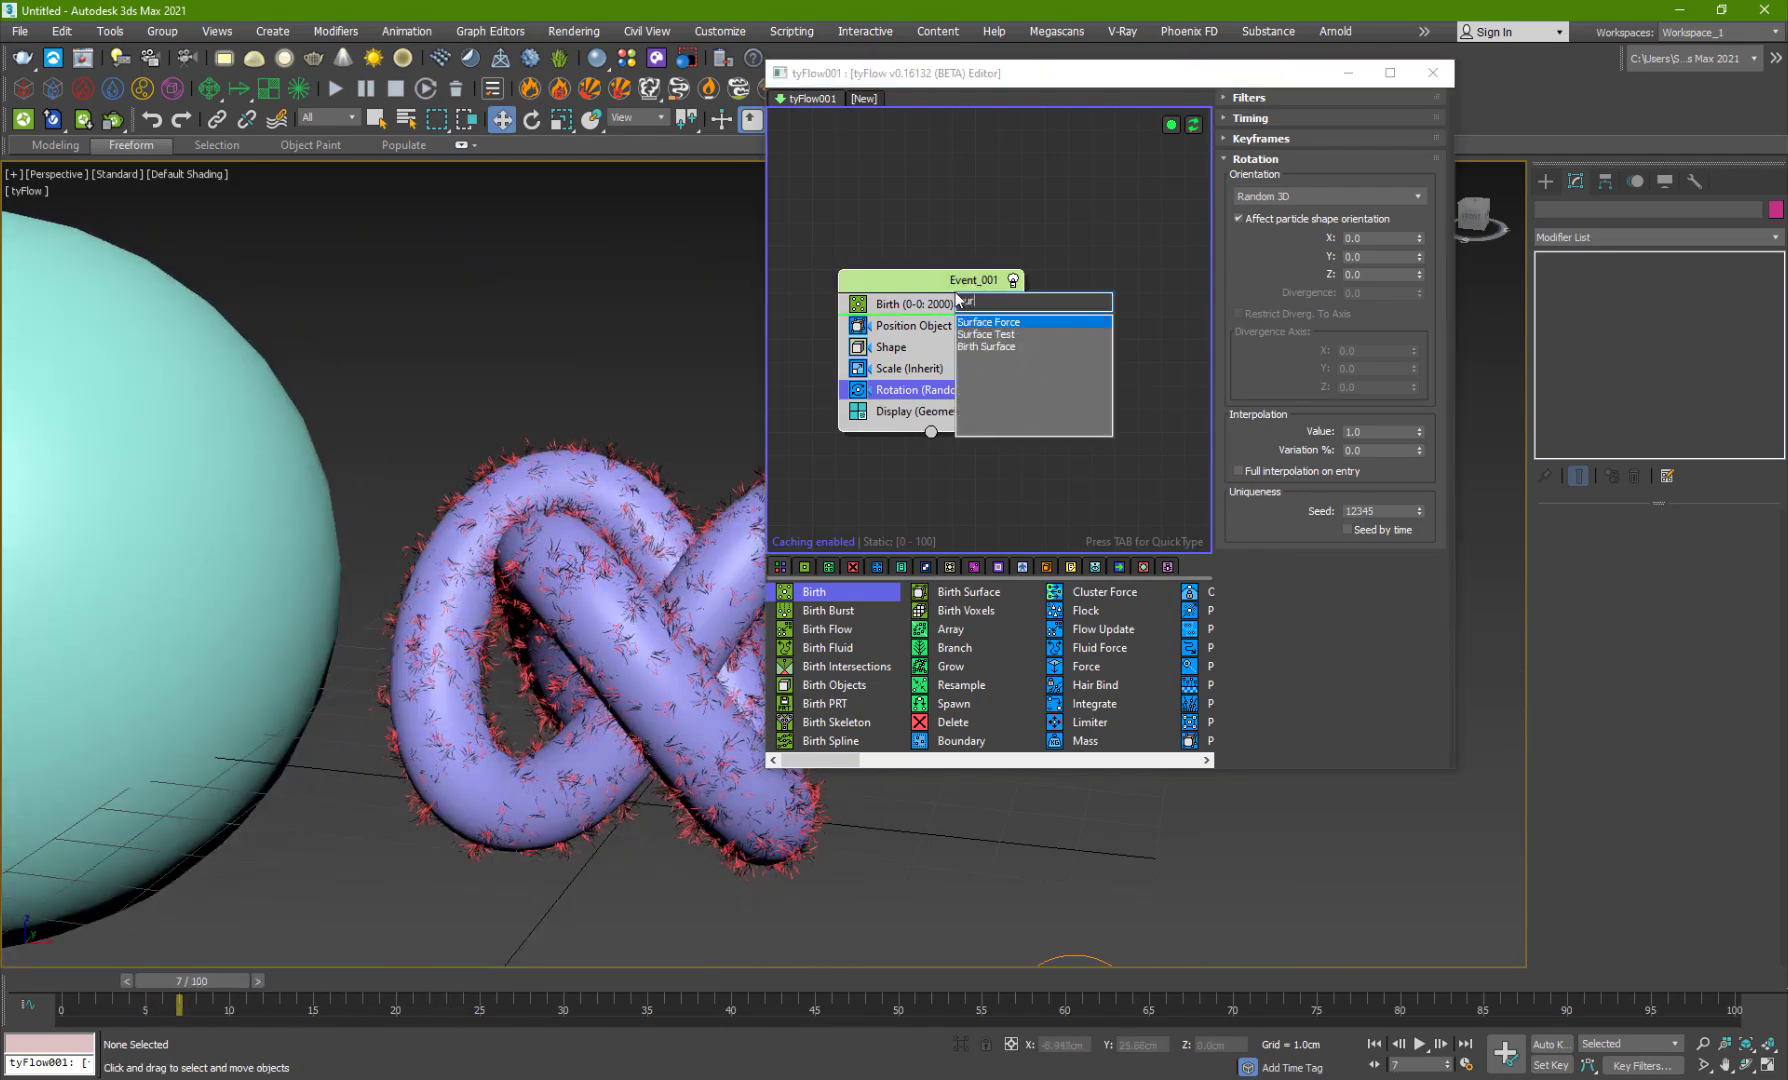
key("Down")
key("Return")
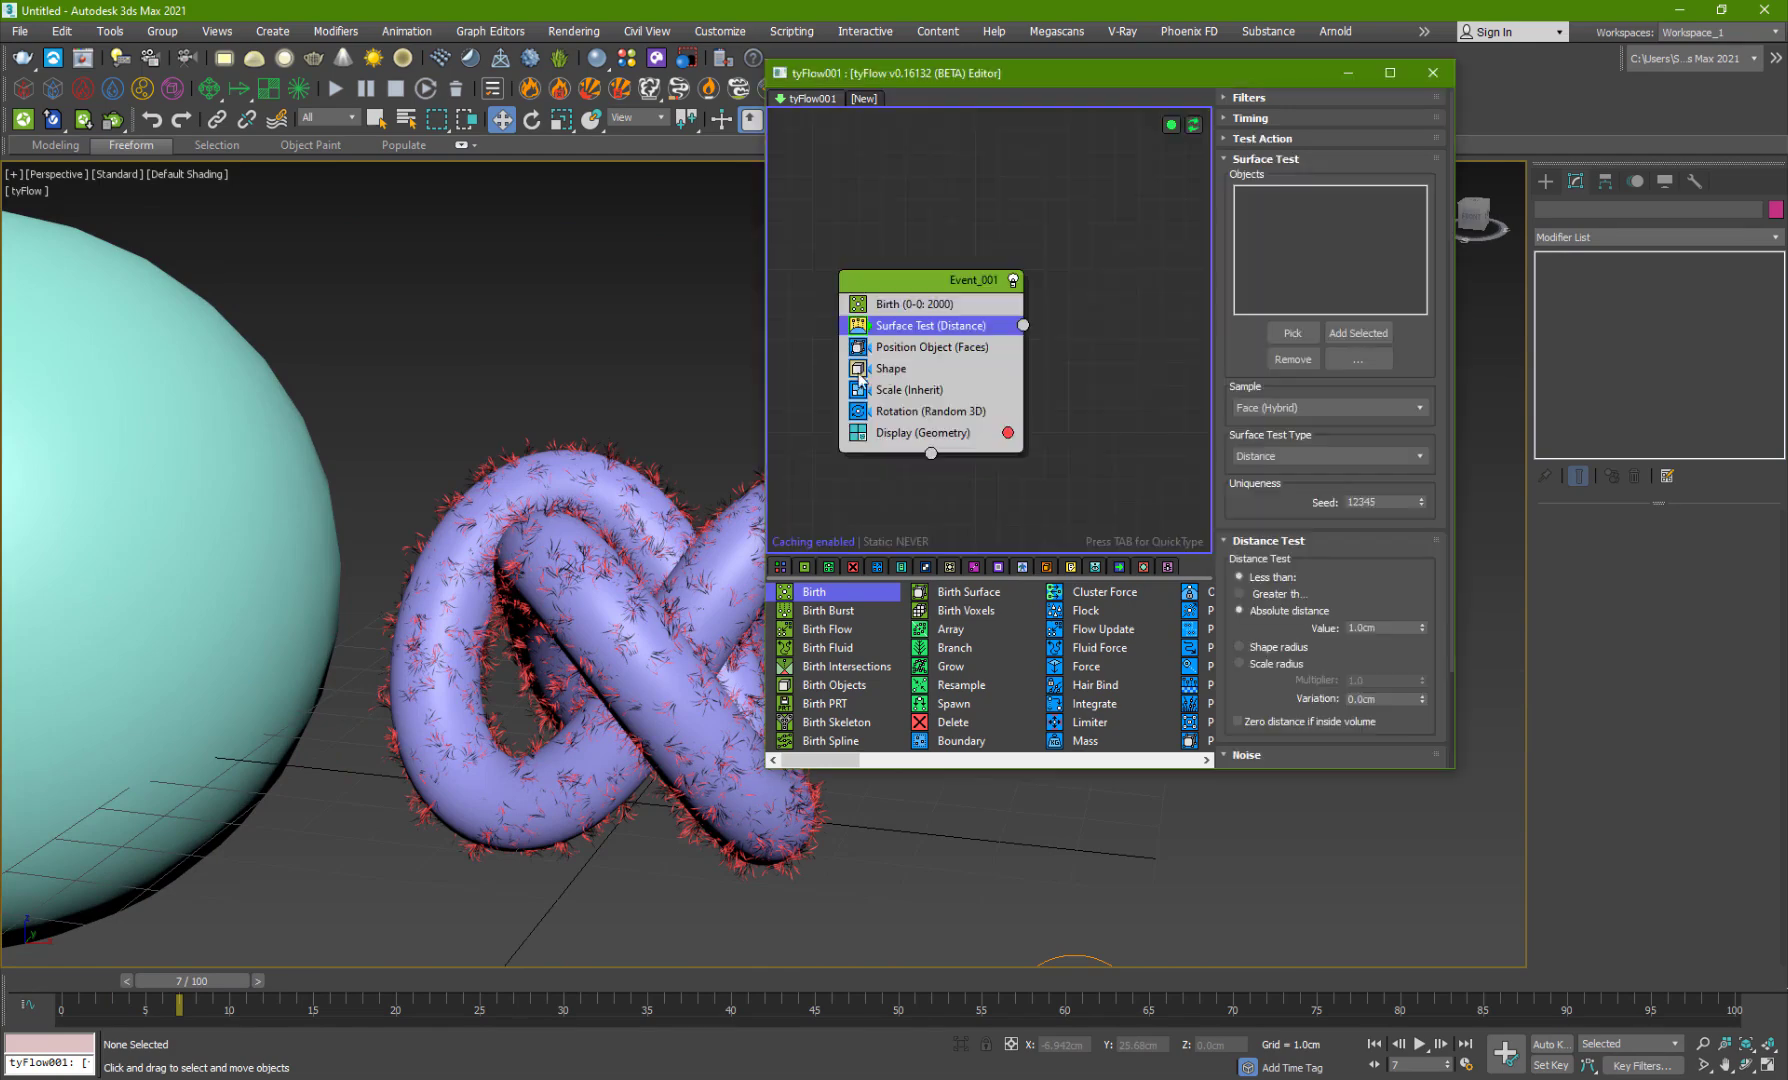
left_click_drag(937, 328, 946, 418)
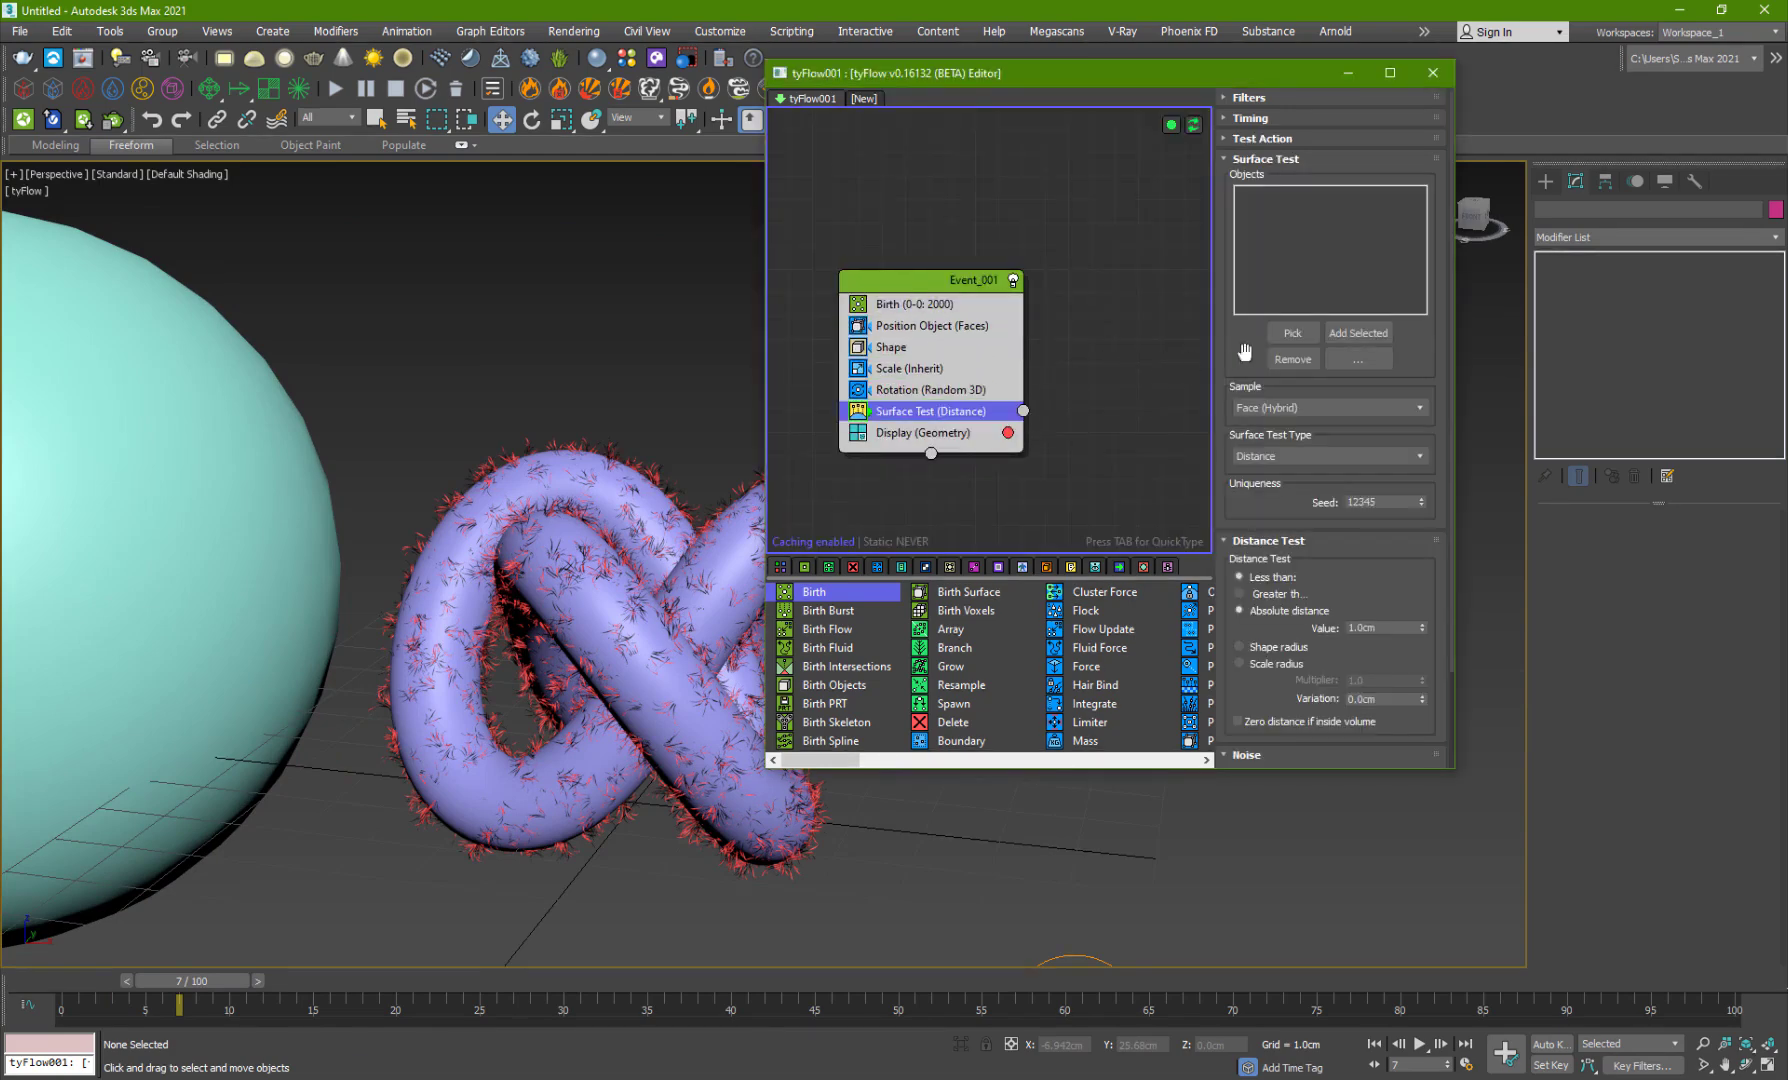
left_click(1275, 462)
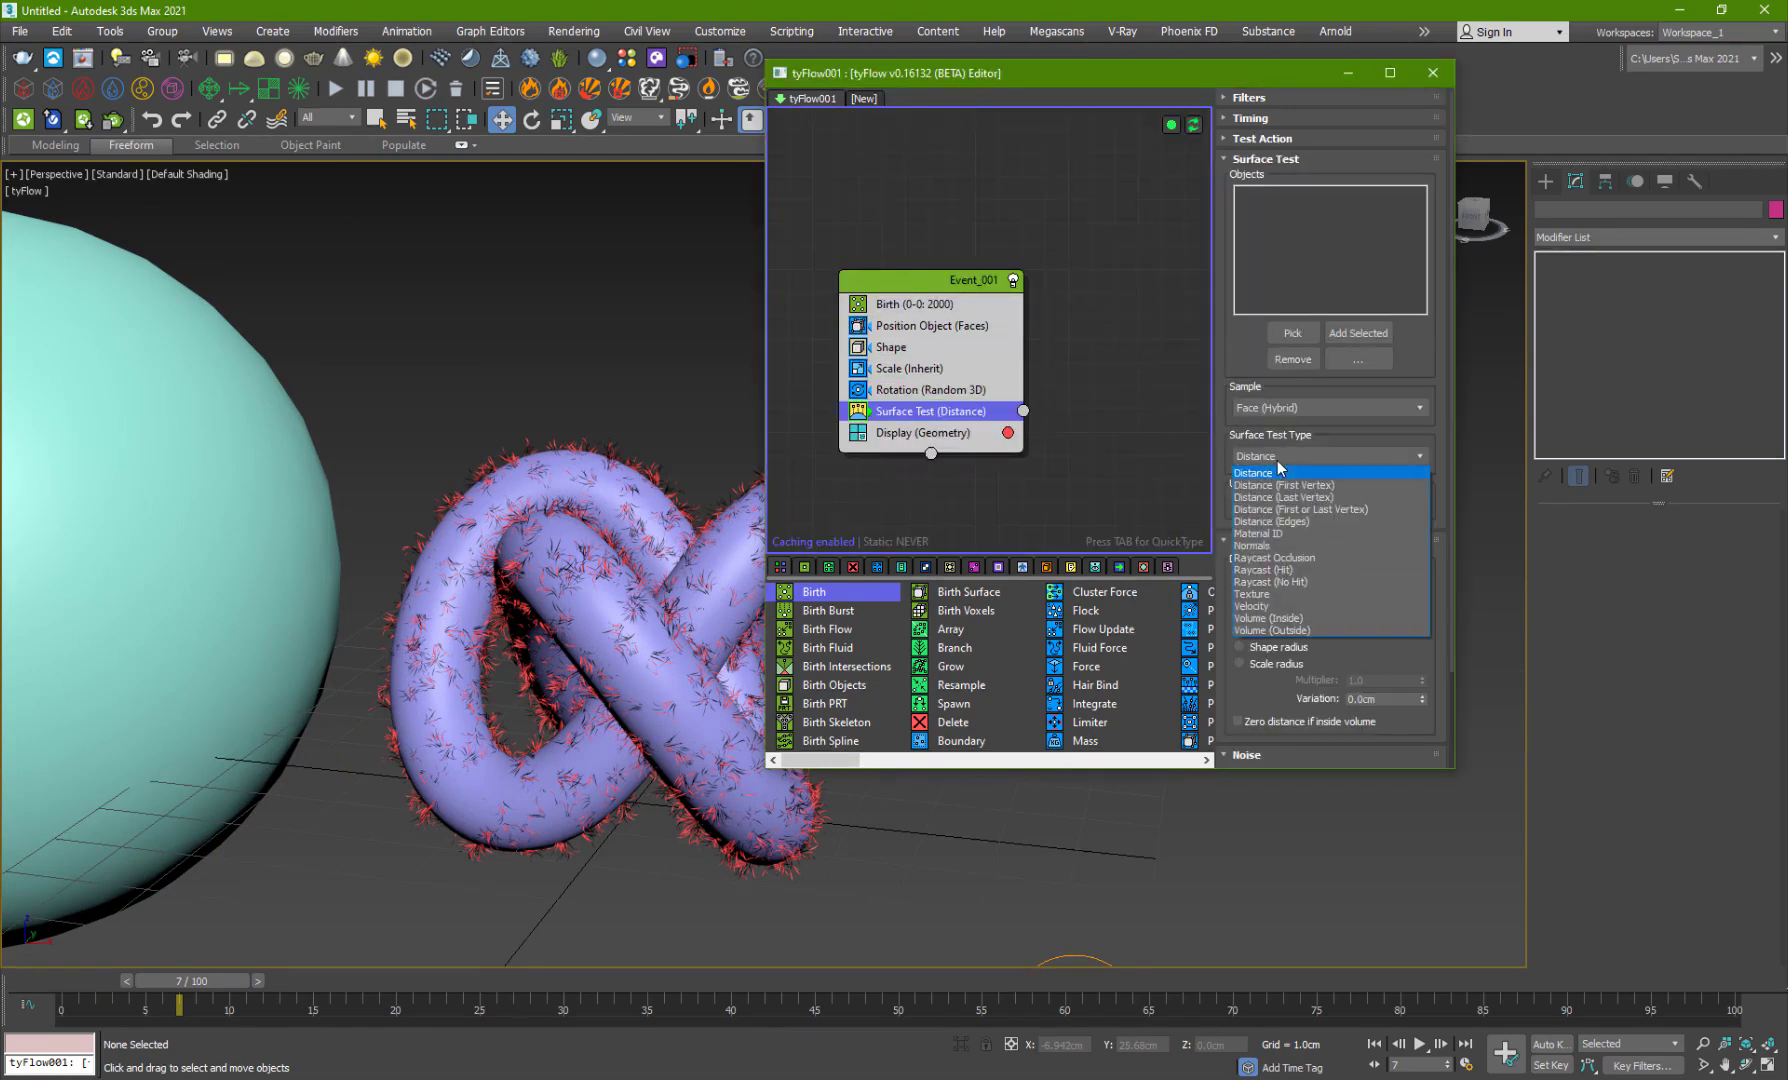
left_click(1290, 620)
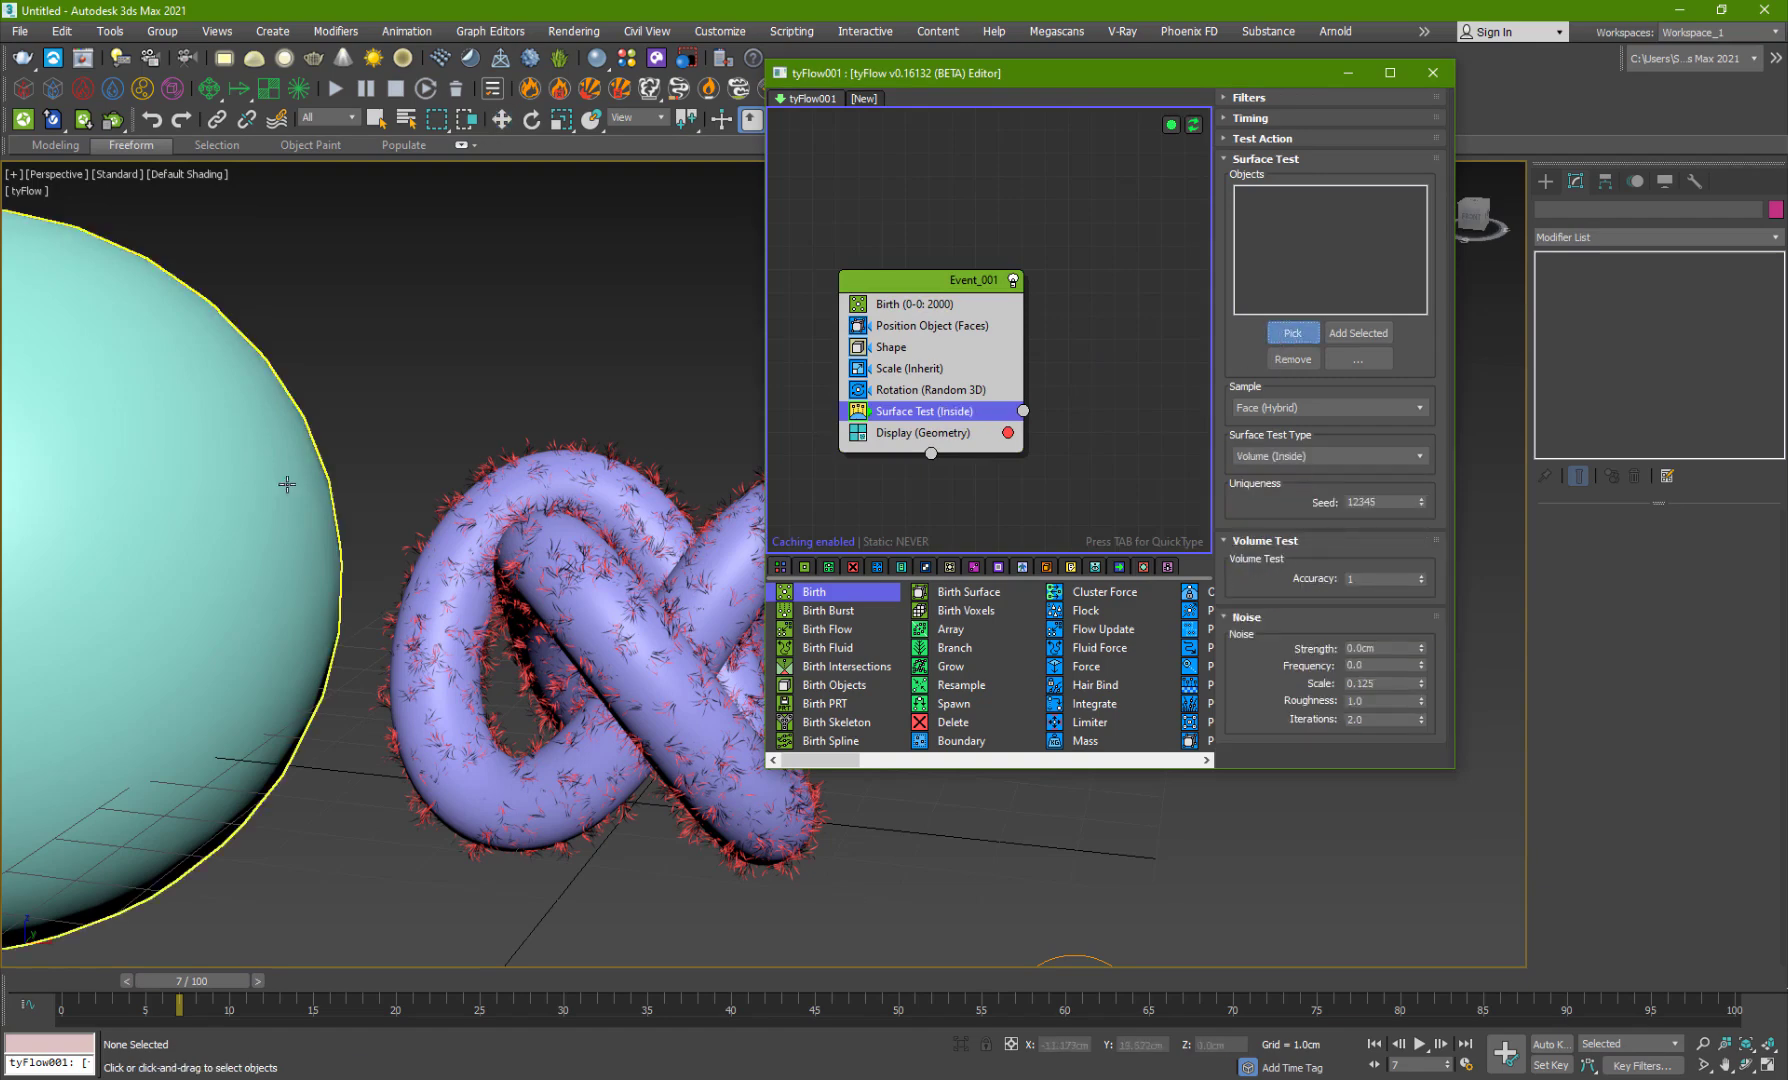
Step: Display the sphere as a box through its object properties and move the timeline to frame 16
left_click(254, 466)
right_click(254, 466)
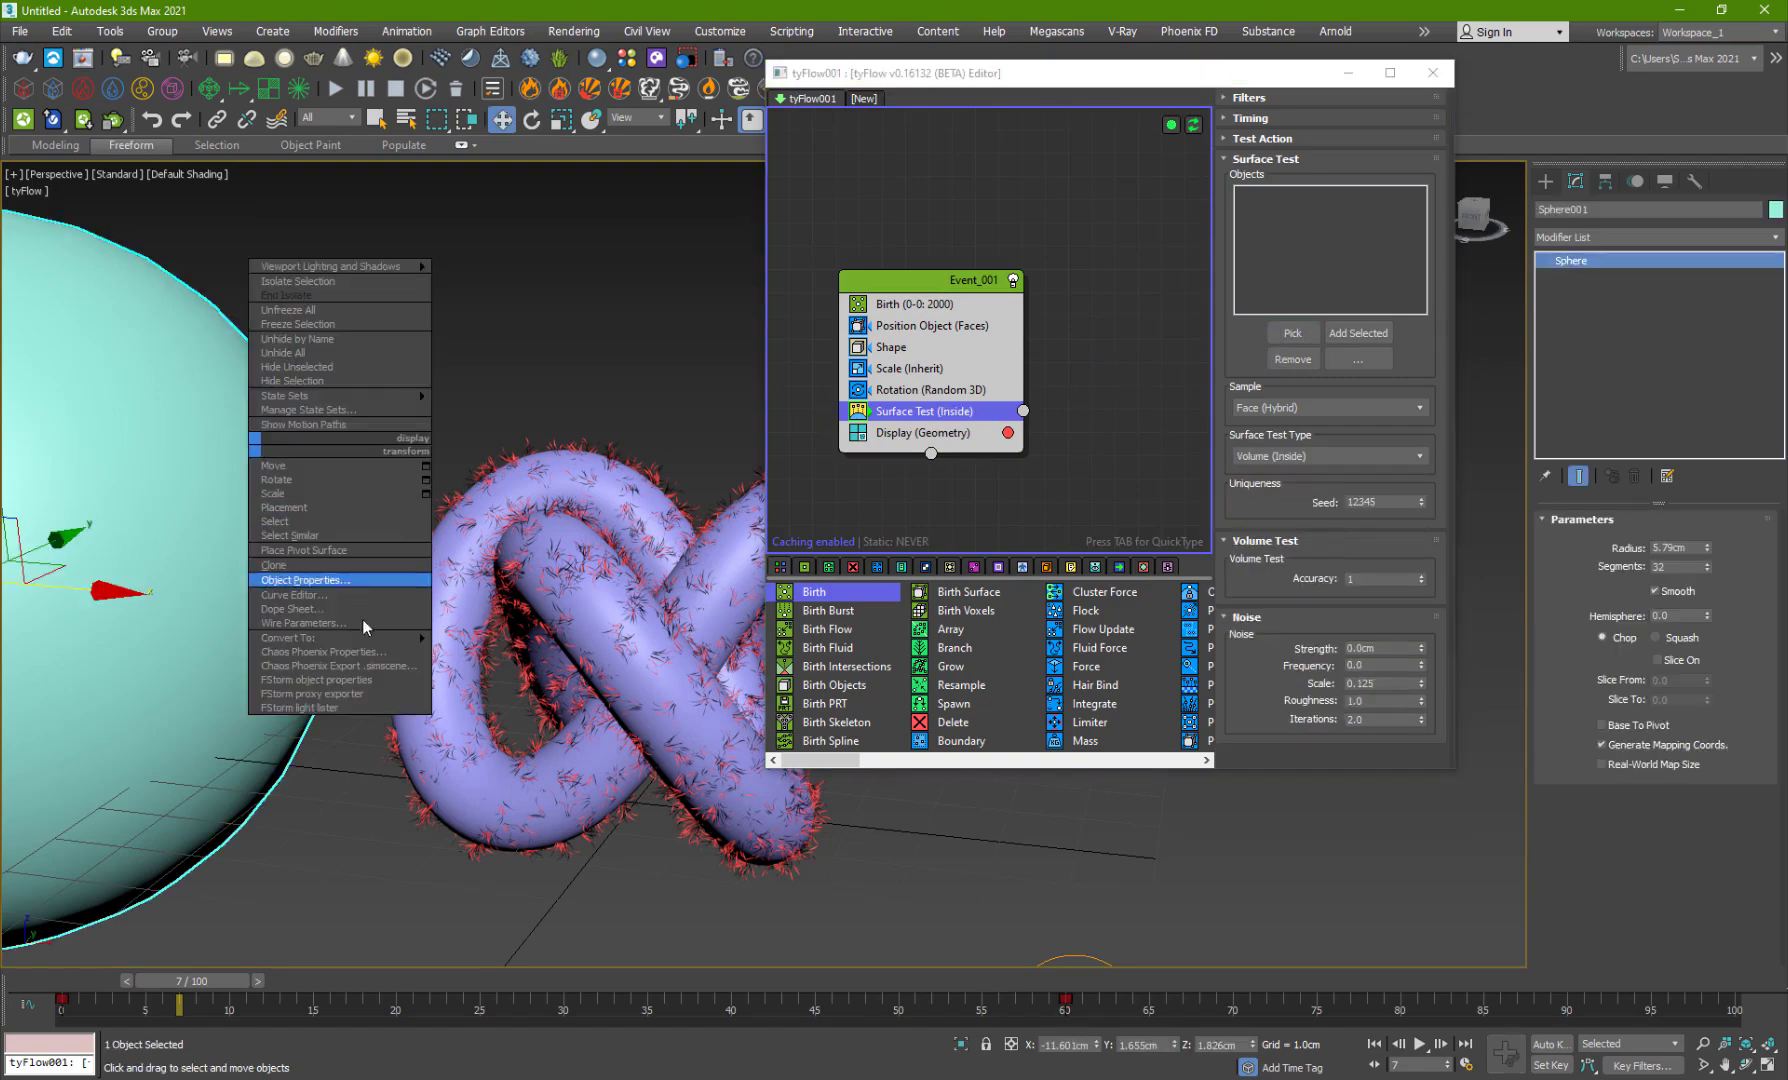
left_click(313, 585)
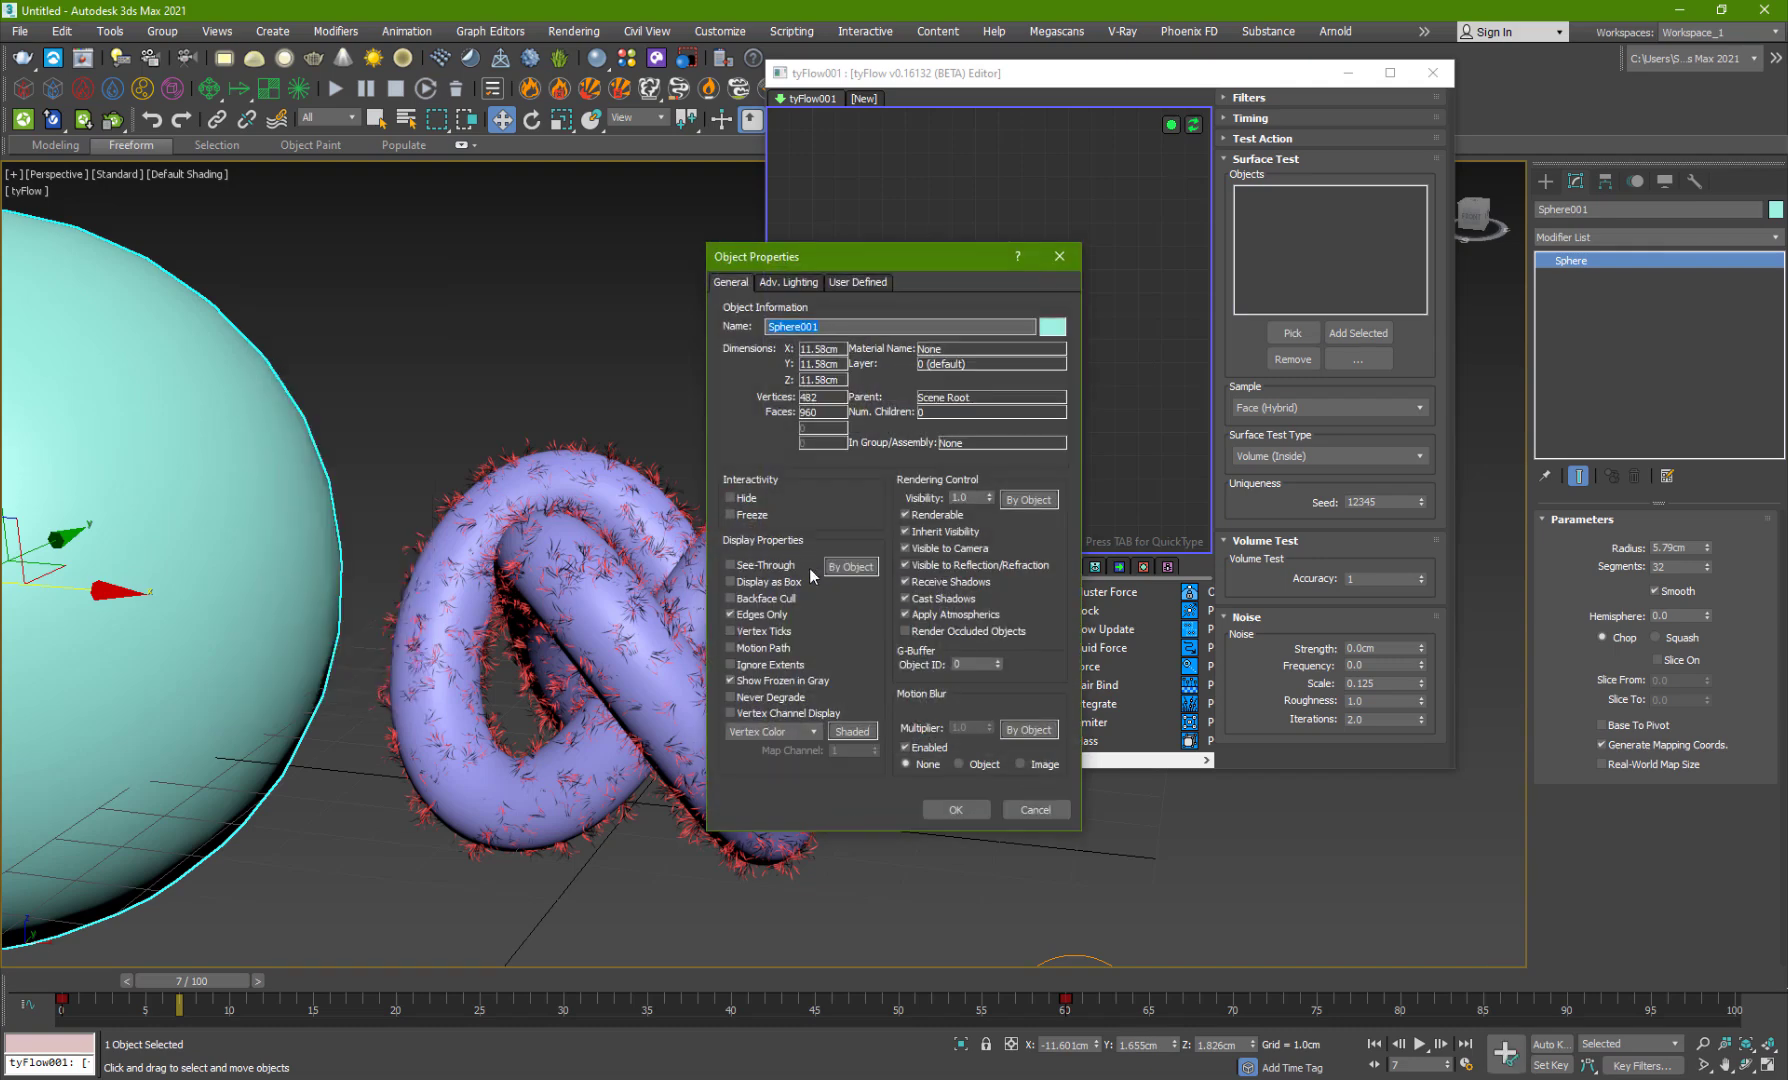
left_click(952, 808)
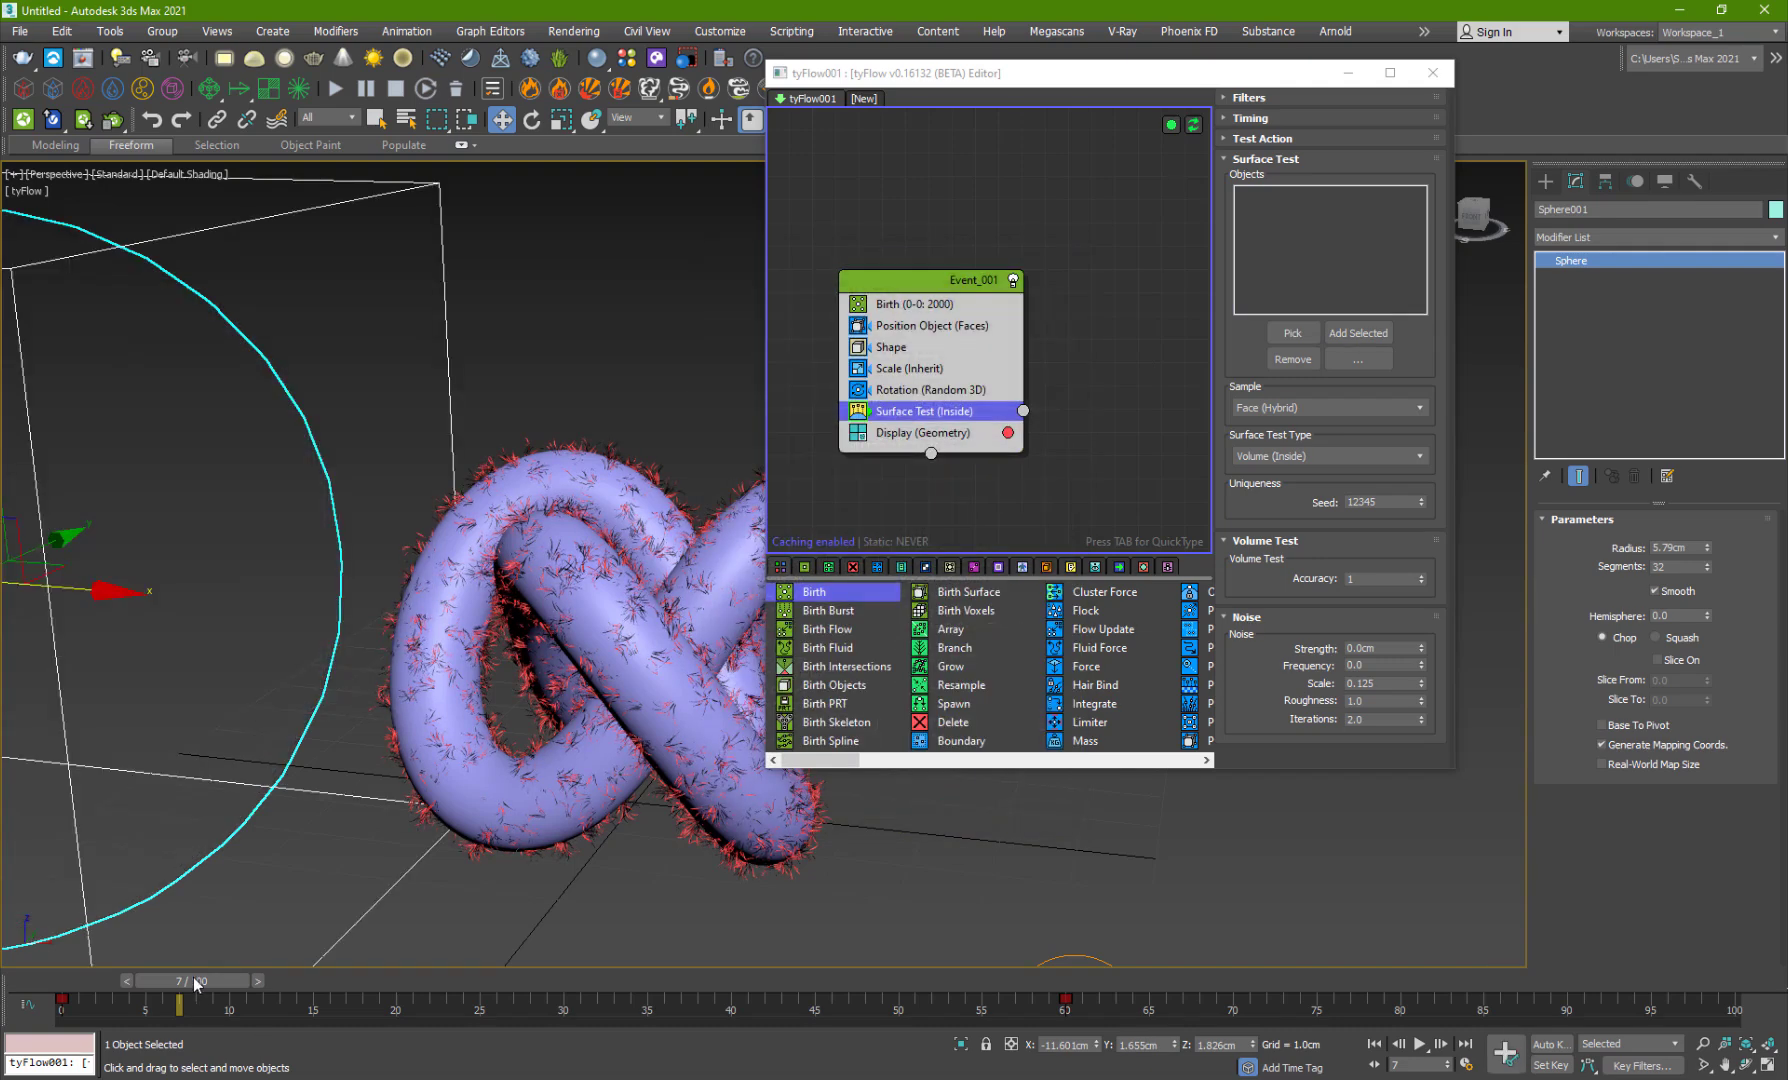
left_click_drag(160, 981, 298, 989)
Step: Set the Birth operator's total particle count to 10000
scroll(556, 670, "up", 3)
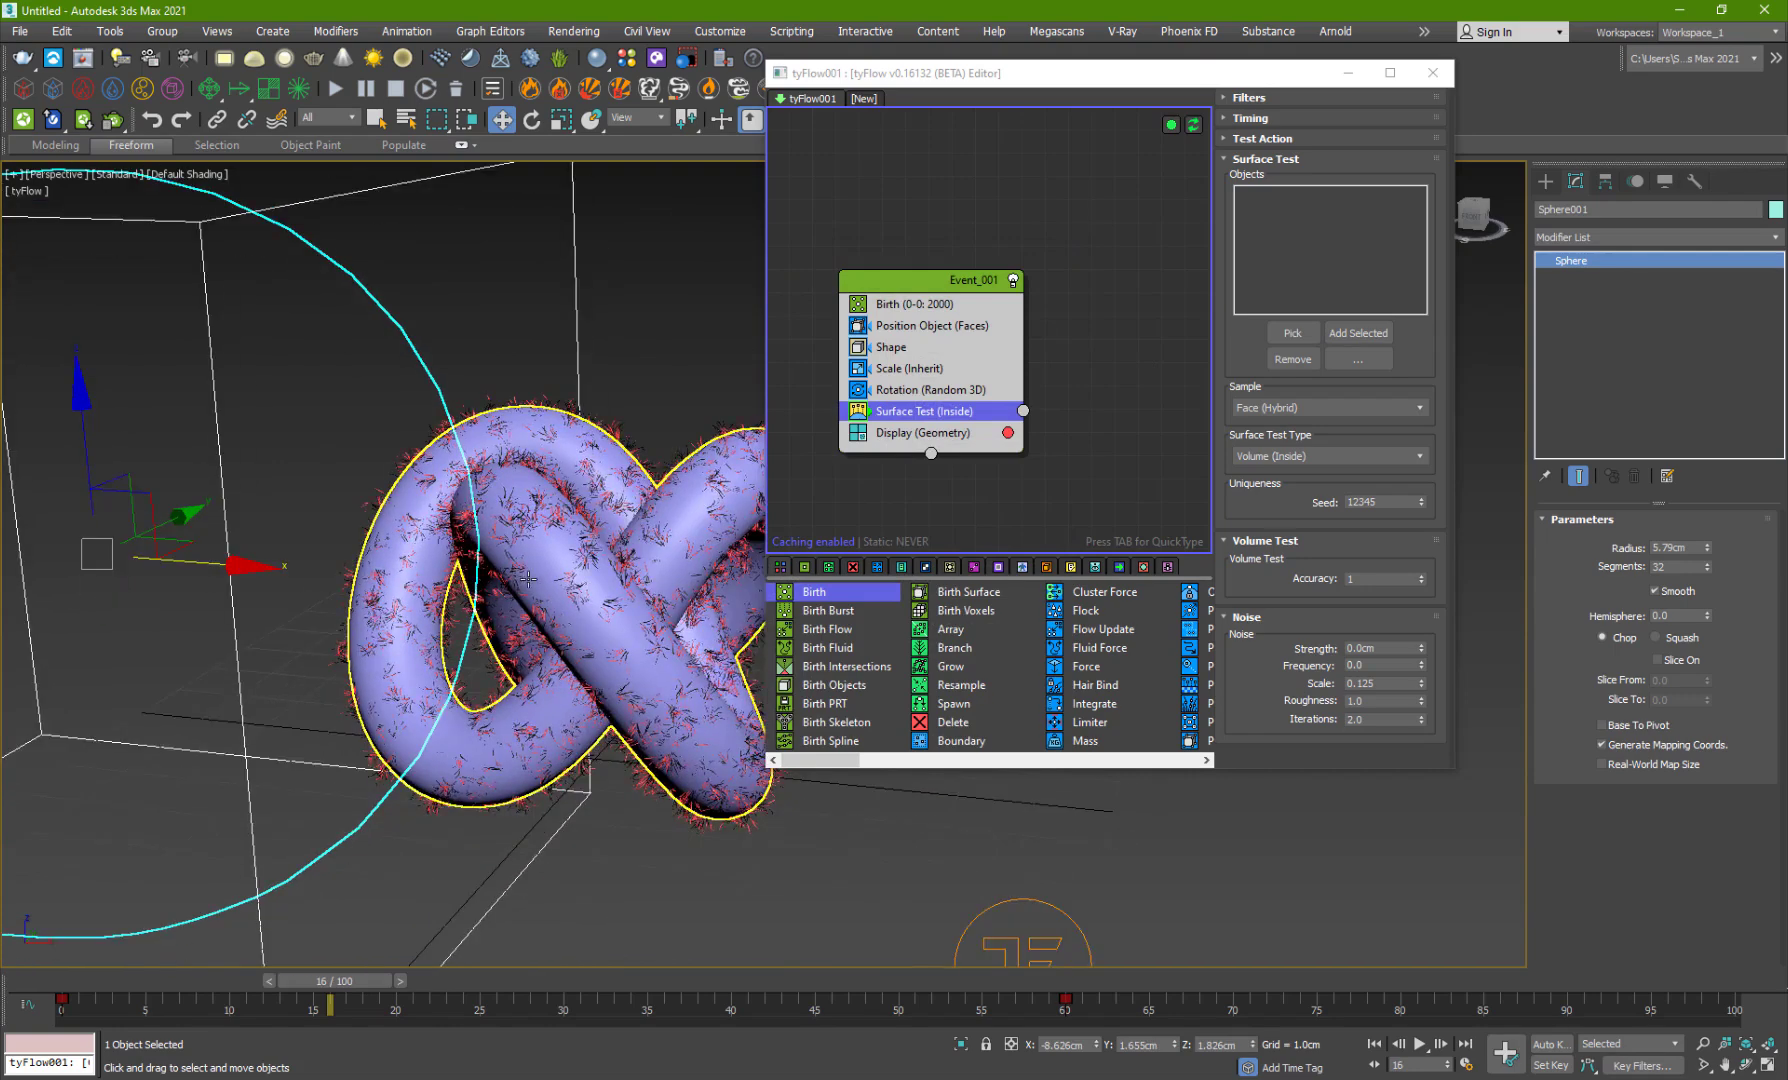
left_click(945, 302)
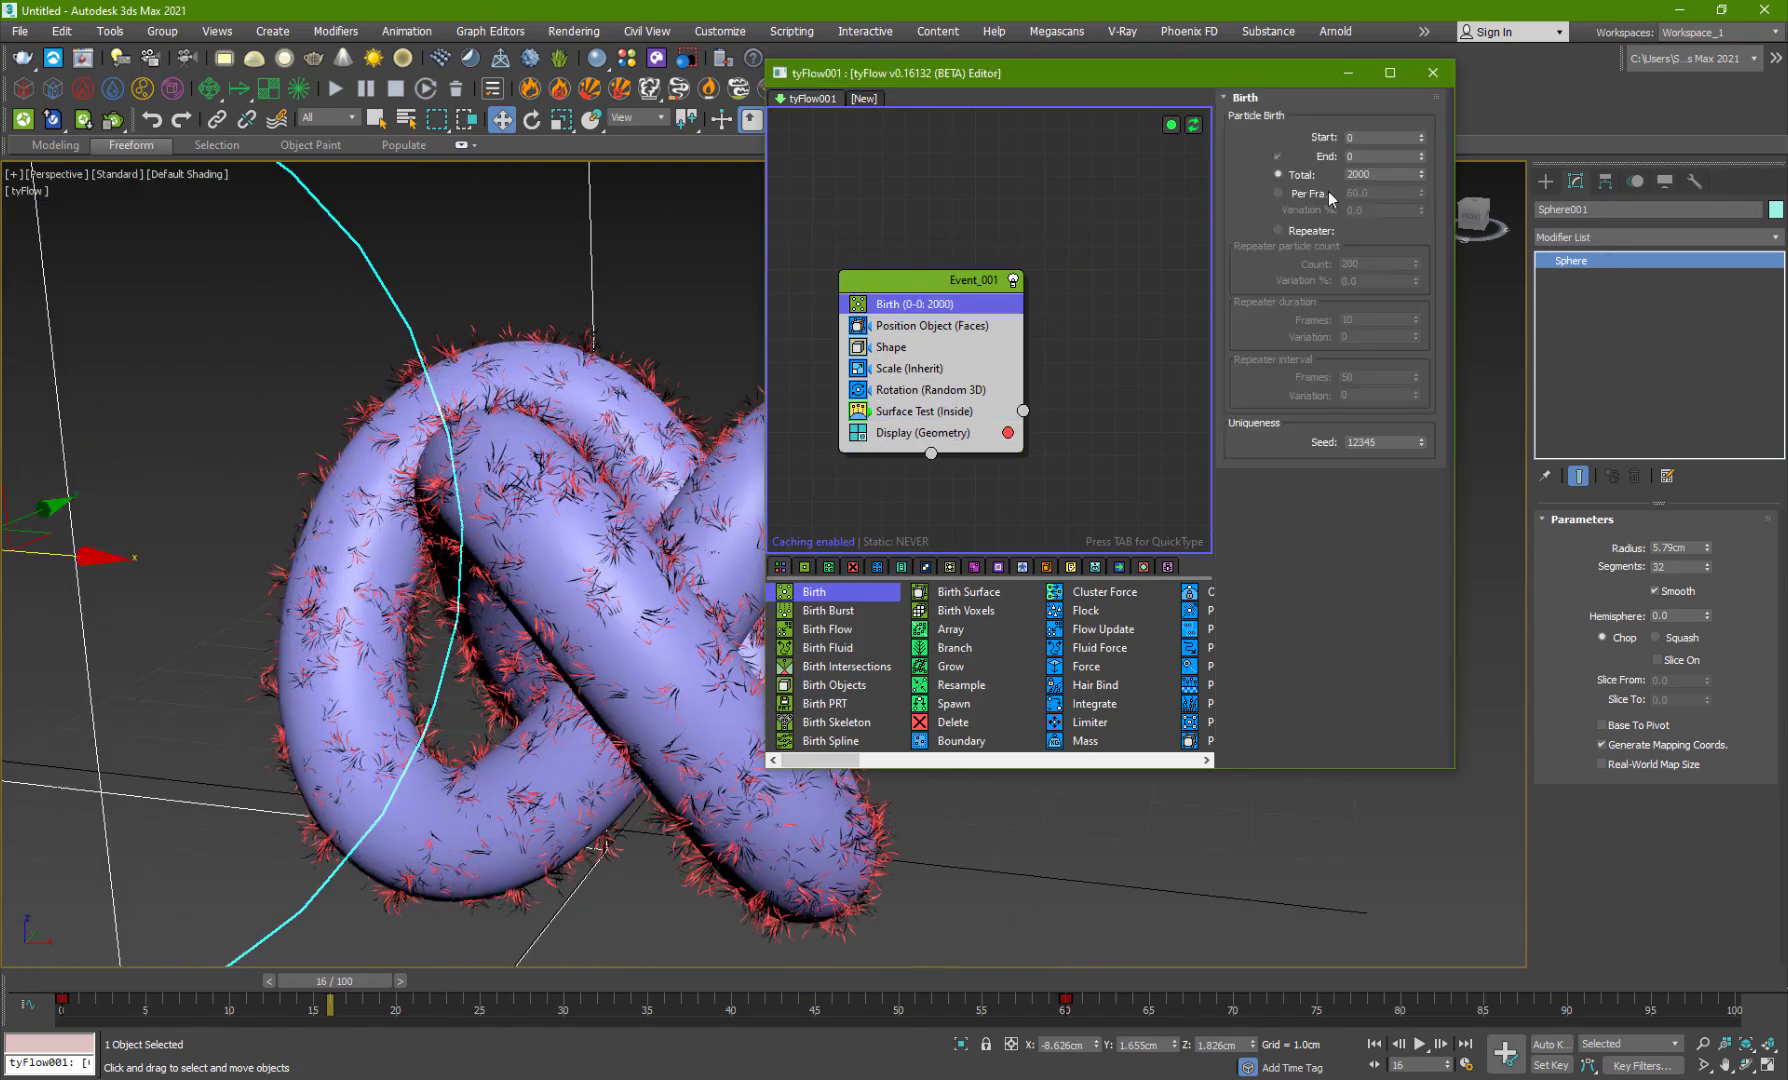
double_click(1388, 176)
type("1")
key("Return")
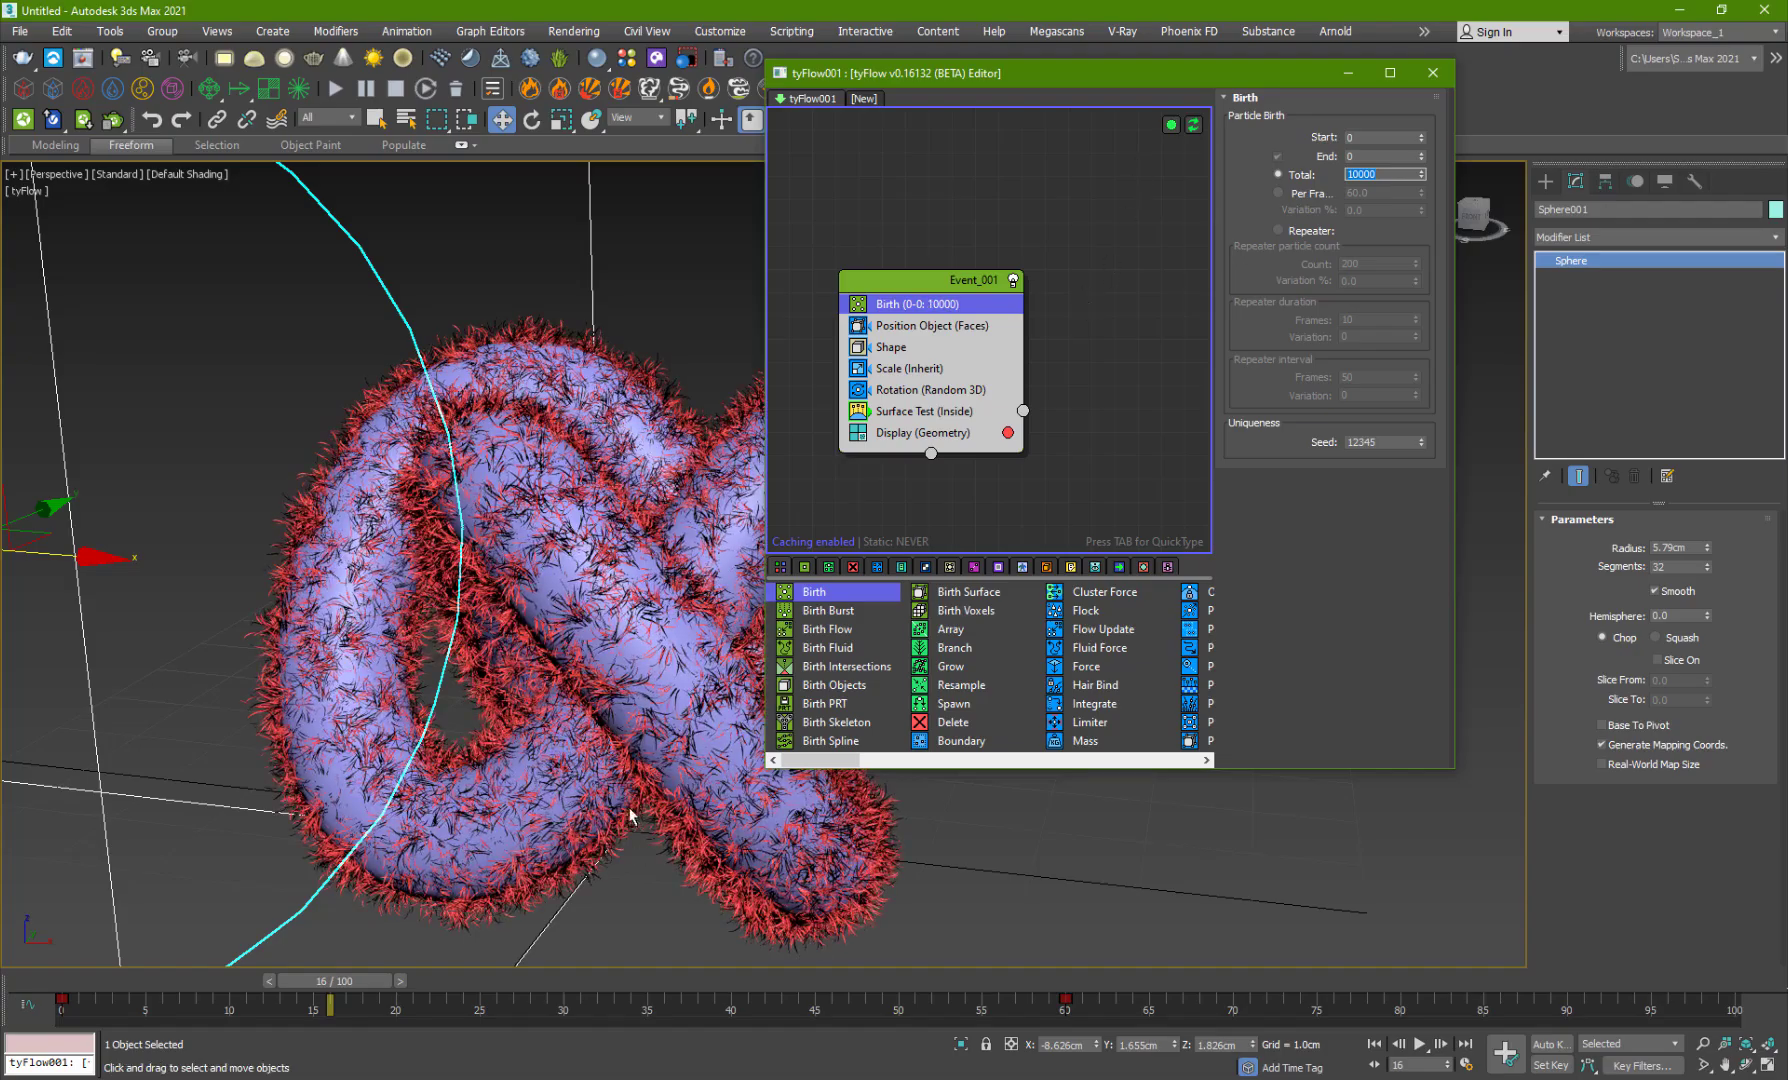
Step: Change the Display operator's particle color to dark green
mouse_move(630, 817)
middle_mouse_down("alt")
mouse_move(530, 812)
mouse_move(614, 815)
middle_mouse_up("alt")
scroll(614, 810, "up", 5)
scroll(614, 800, "down", 3)
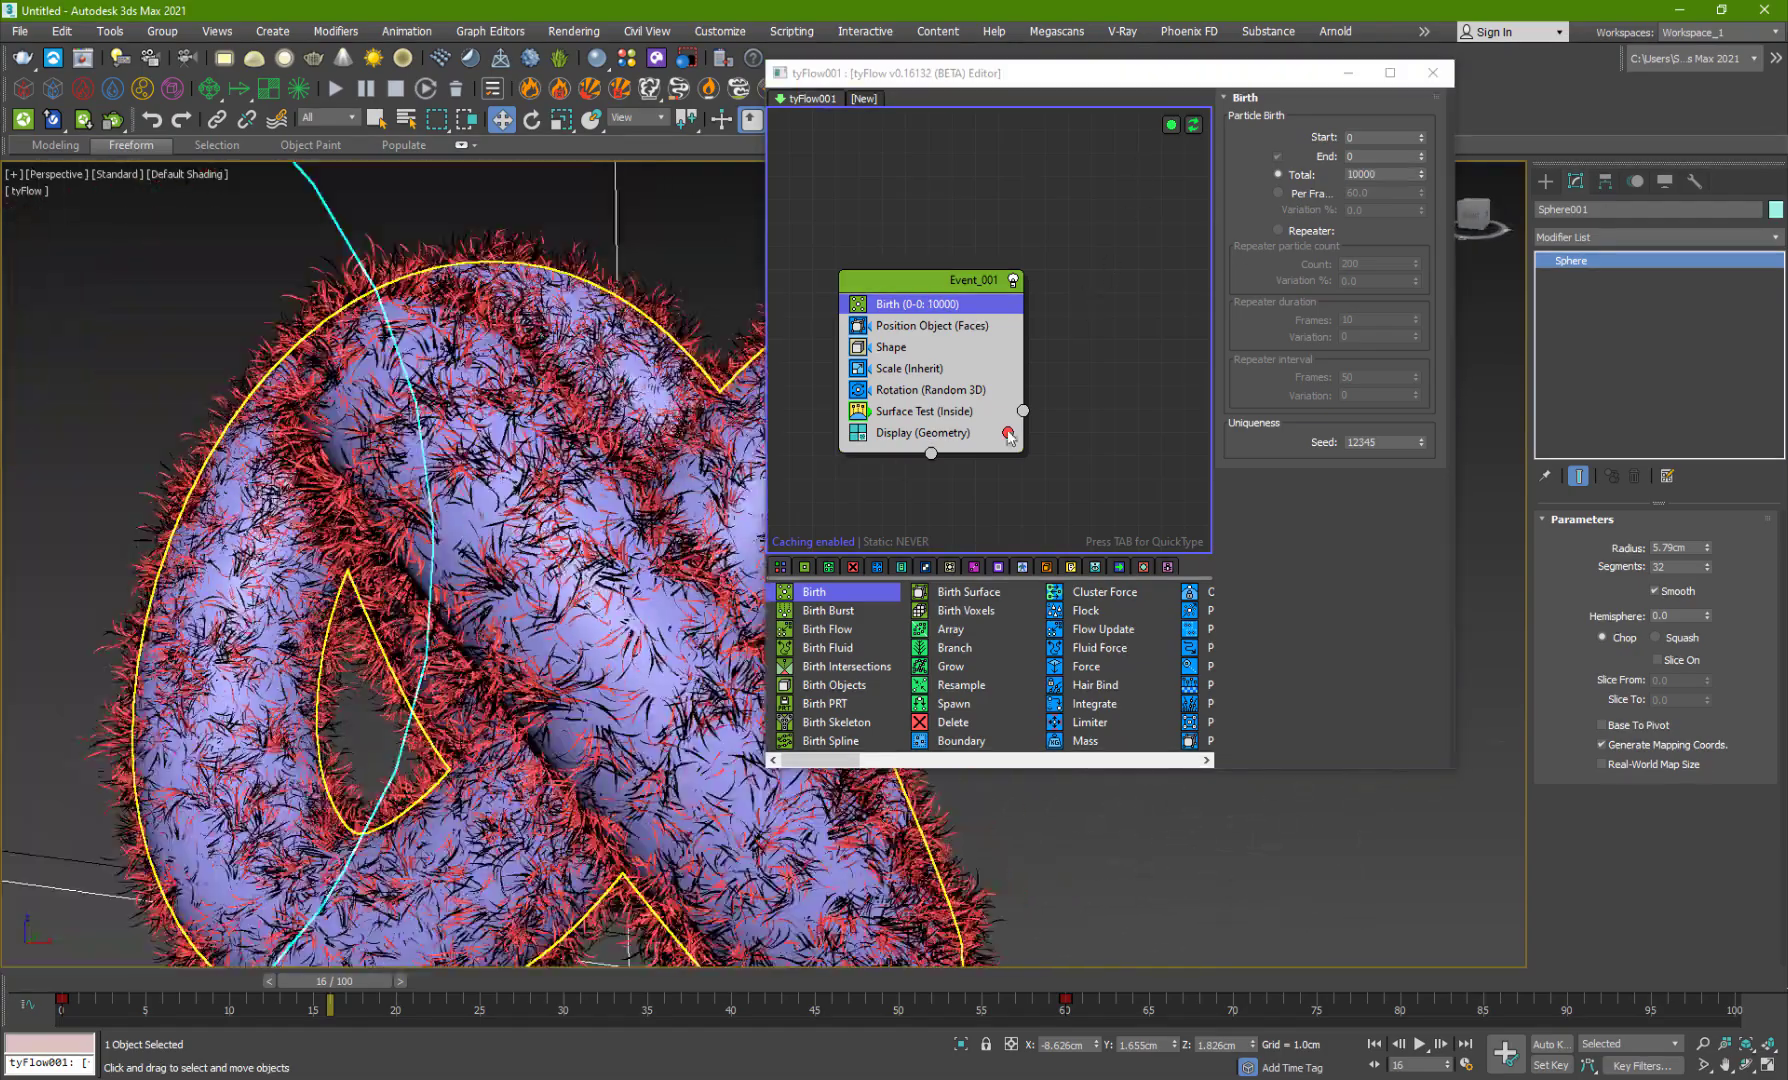
left_click(1008, 434)
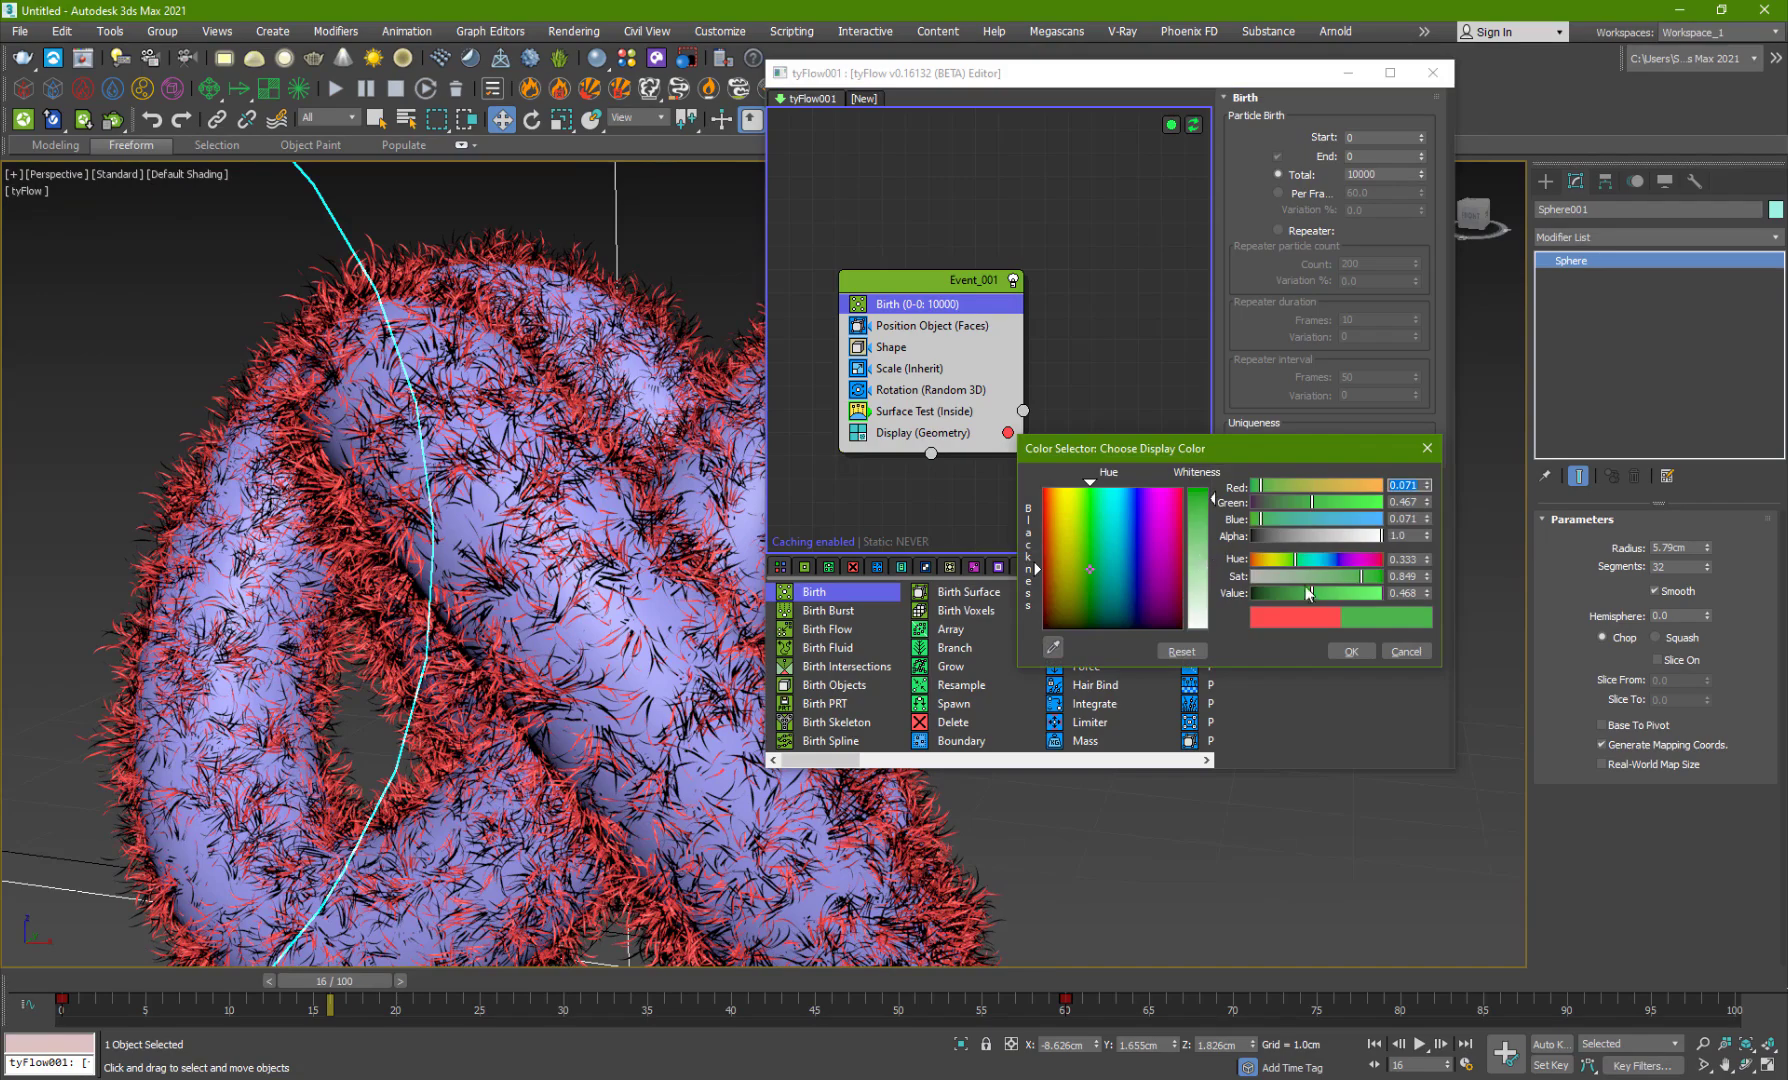
left_click_drag(1308, 592, 1302, 592)
left_click(1351, 651)
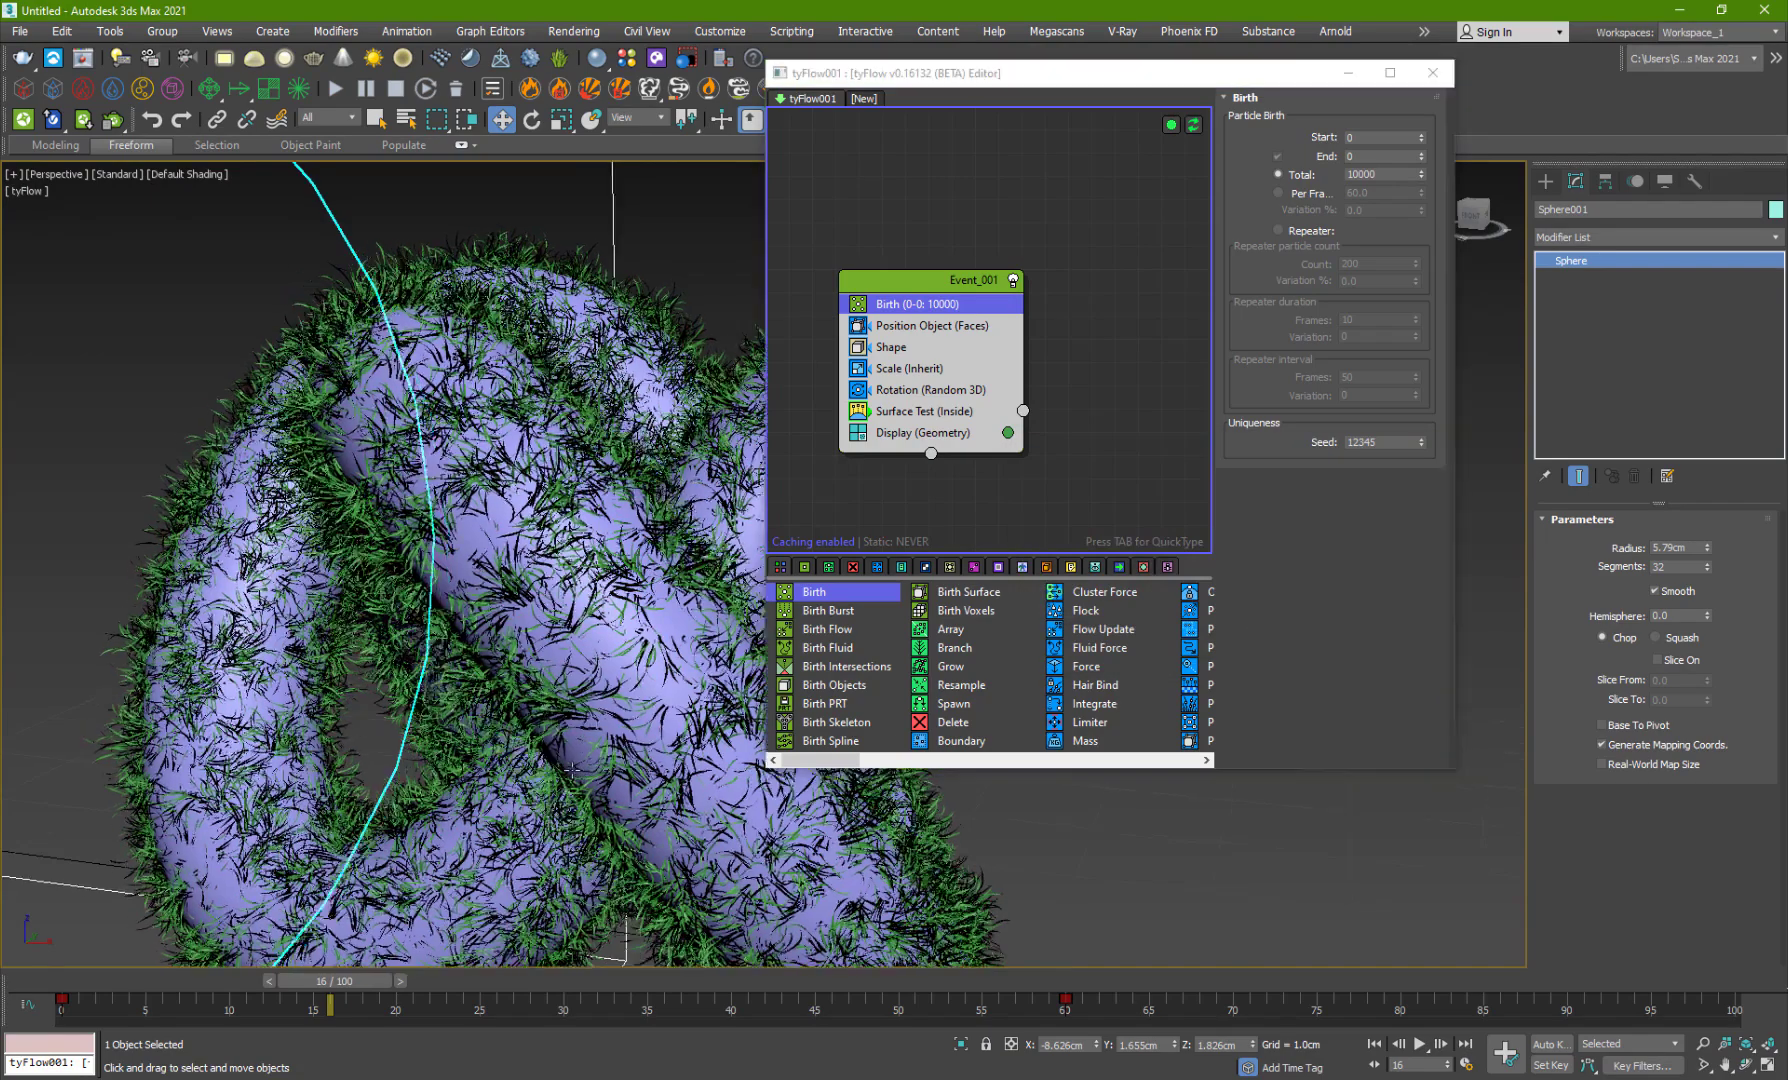
Step: Hide the torus knot to inspect the grass on its own, and undo the hiding
scroll(571, 768, "down", 5)
scroll(560, 640, "up", 6)
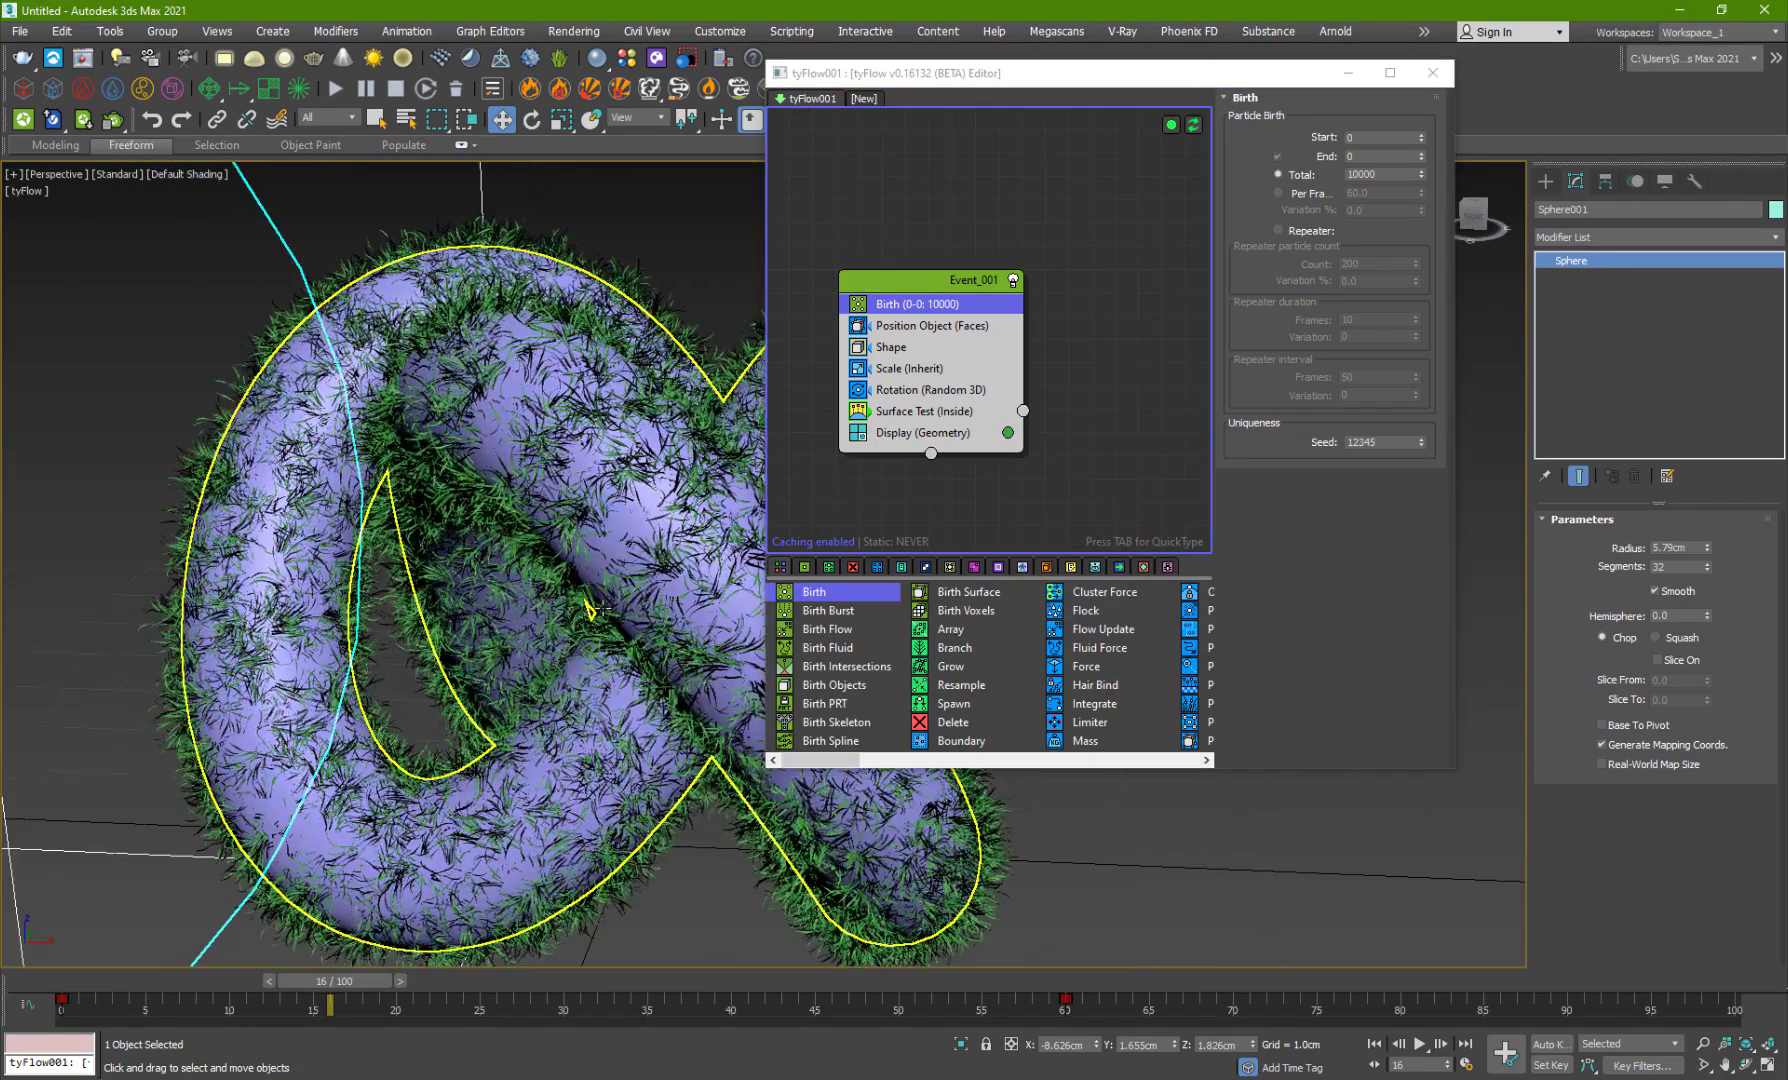
left_click(603, 488)
right_click(603, 488)
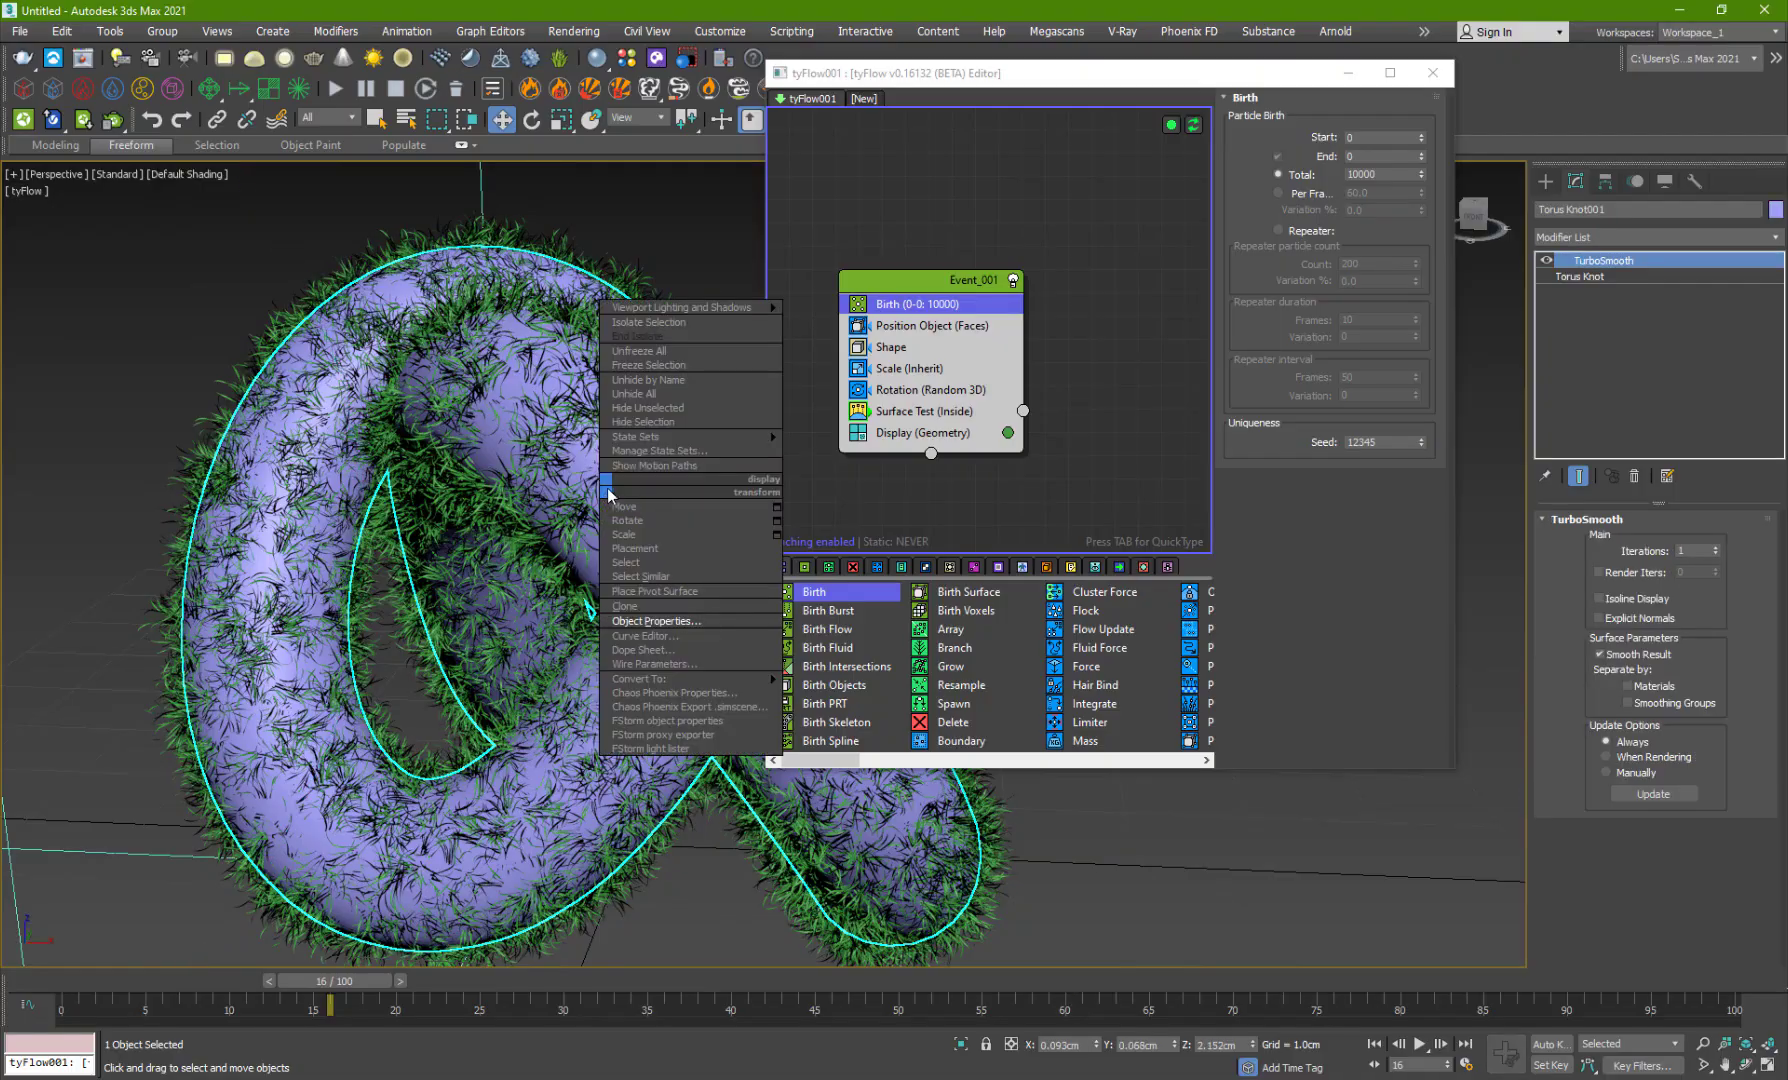
left_click(647, 428)
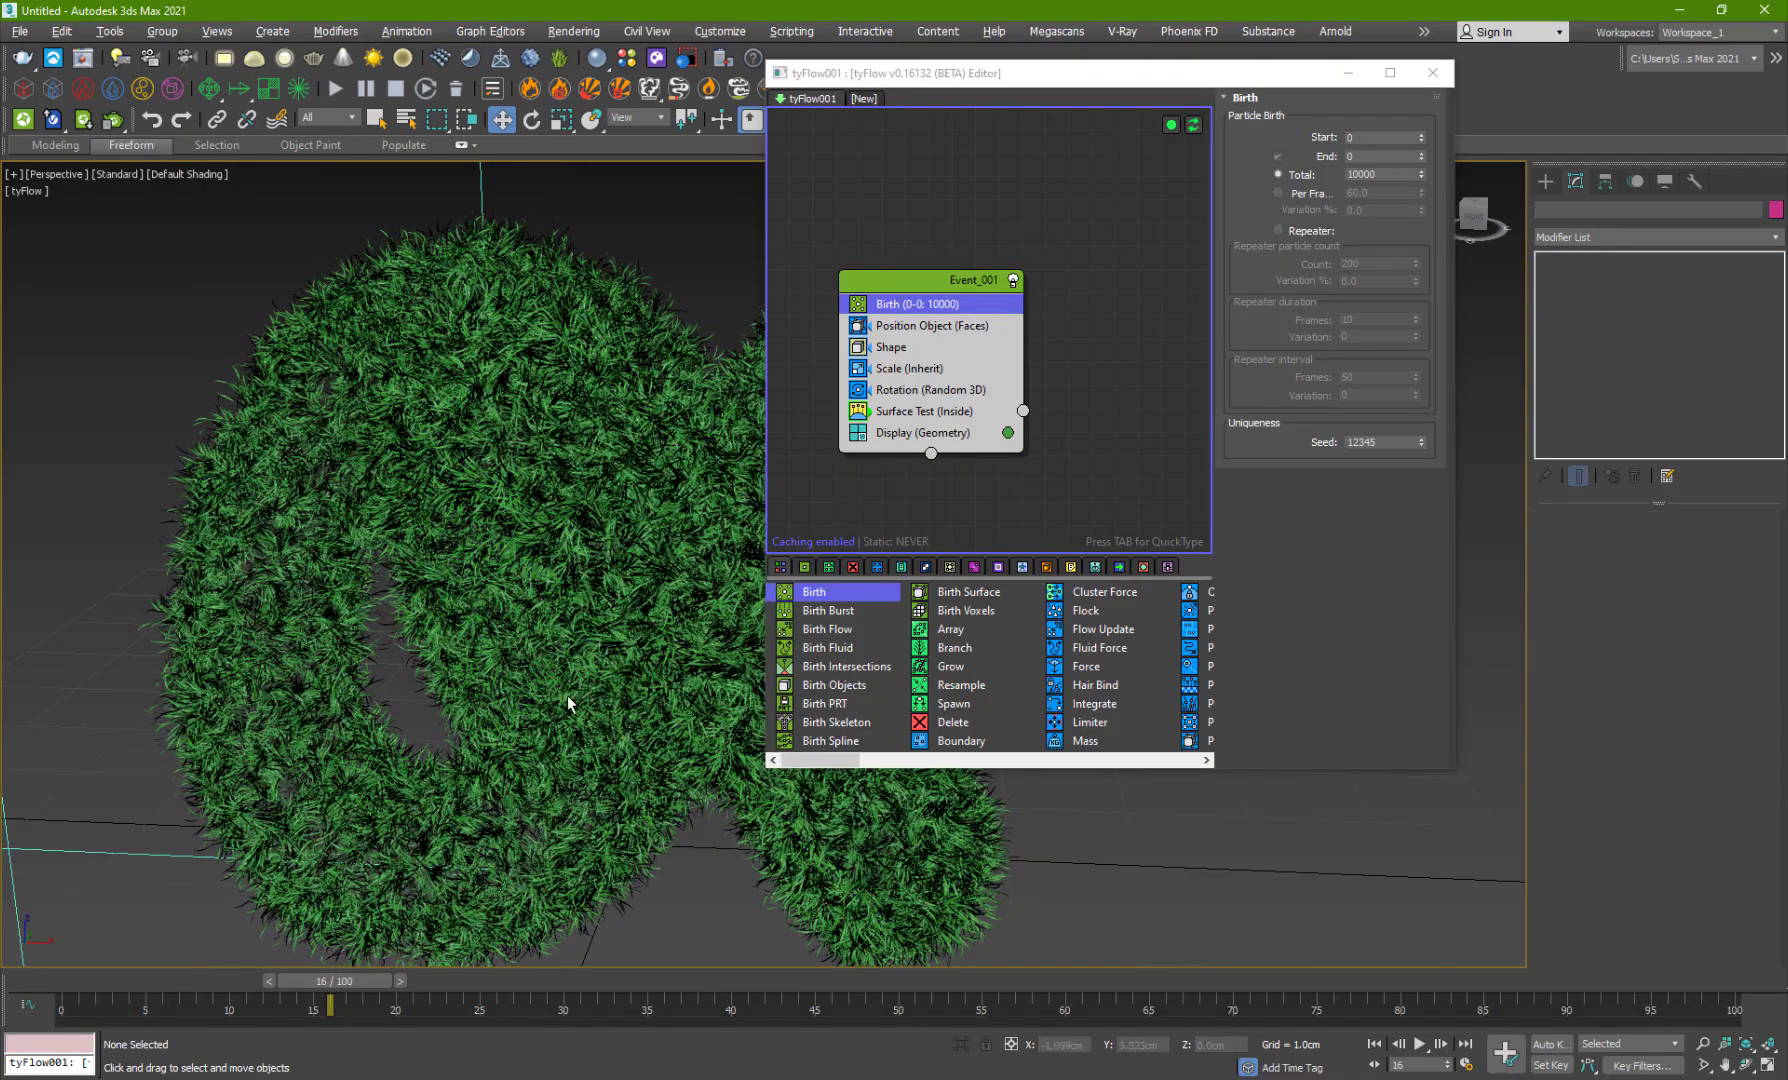
scroll(567, 702, "up", 4)
middle_click_drag(572, 661, 484, 638, "alt")
key("ctrl+z")
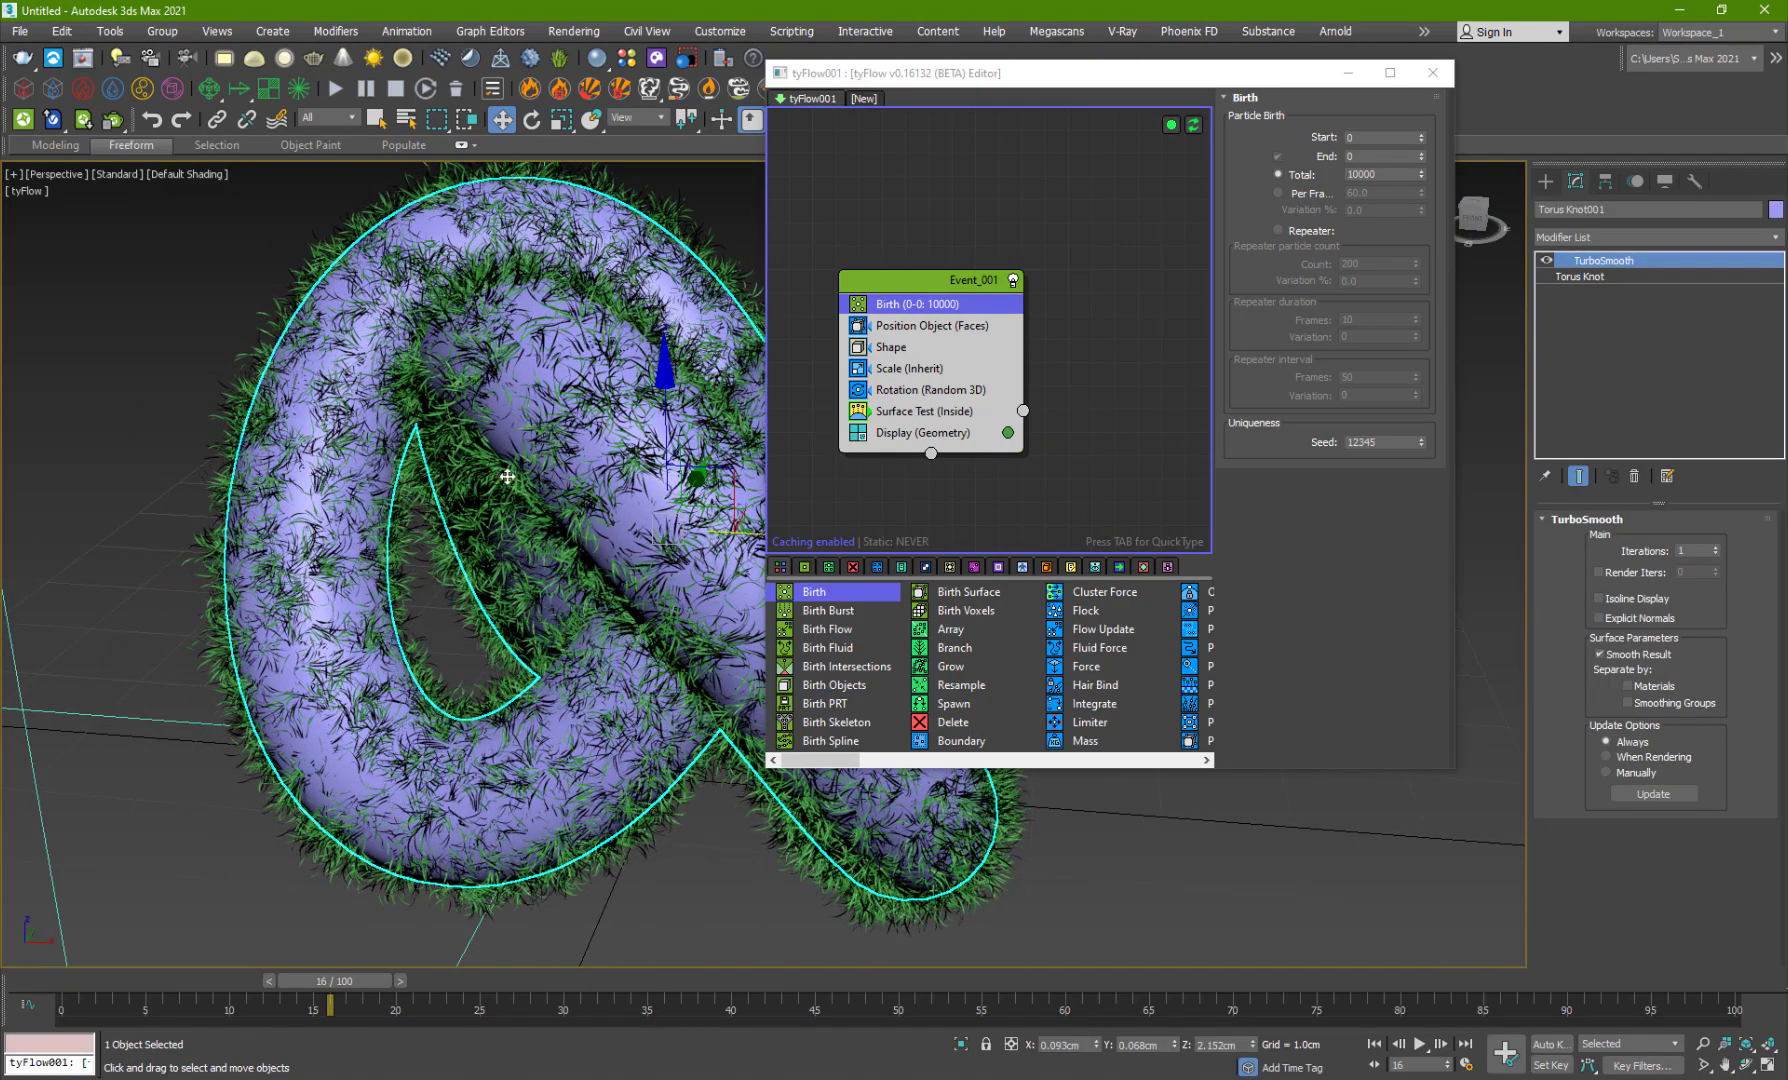
Step: Create a separate second event containing a Scale operator and position it below and beside Event_001
middle_click_drag(888, 498, 882, 446)
left_click(1000, 418)
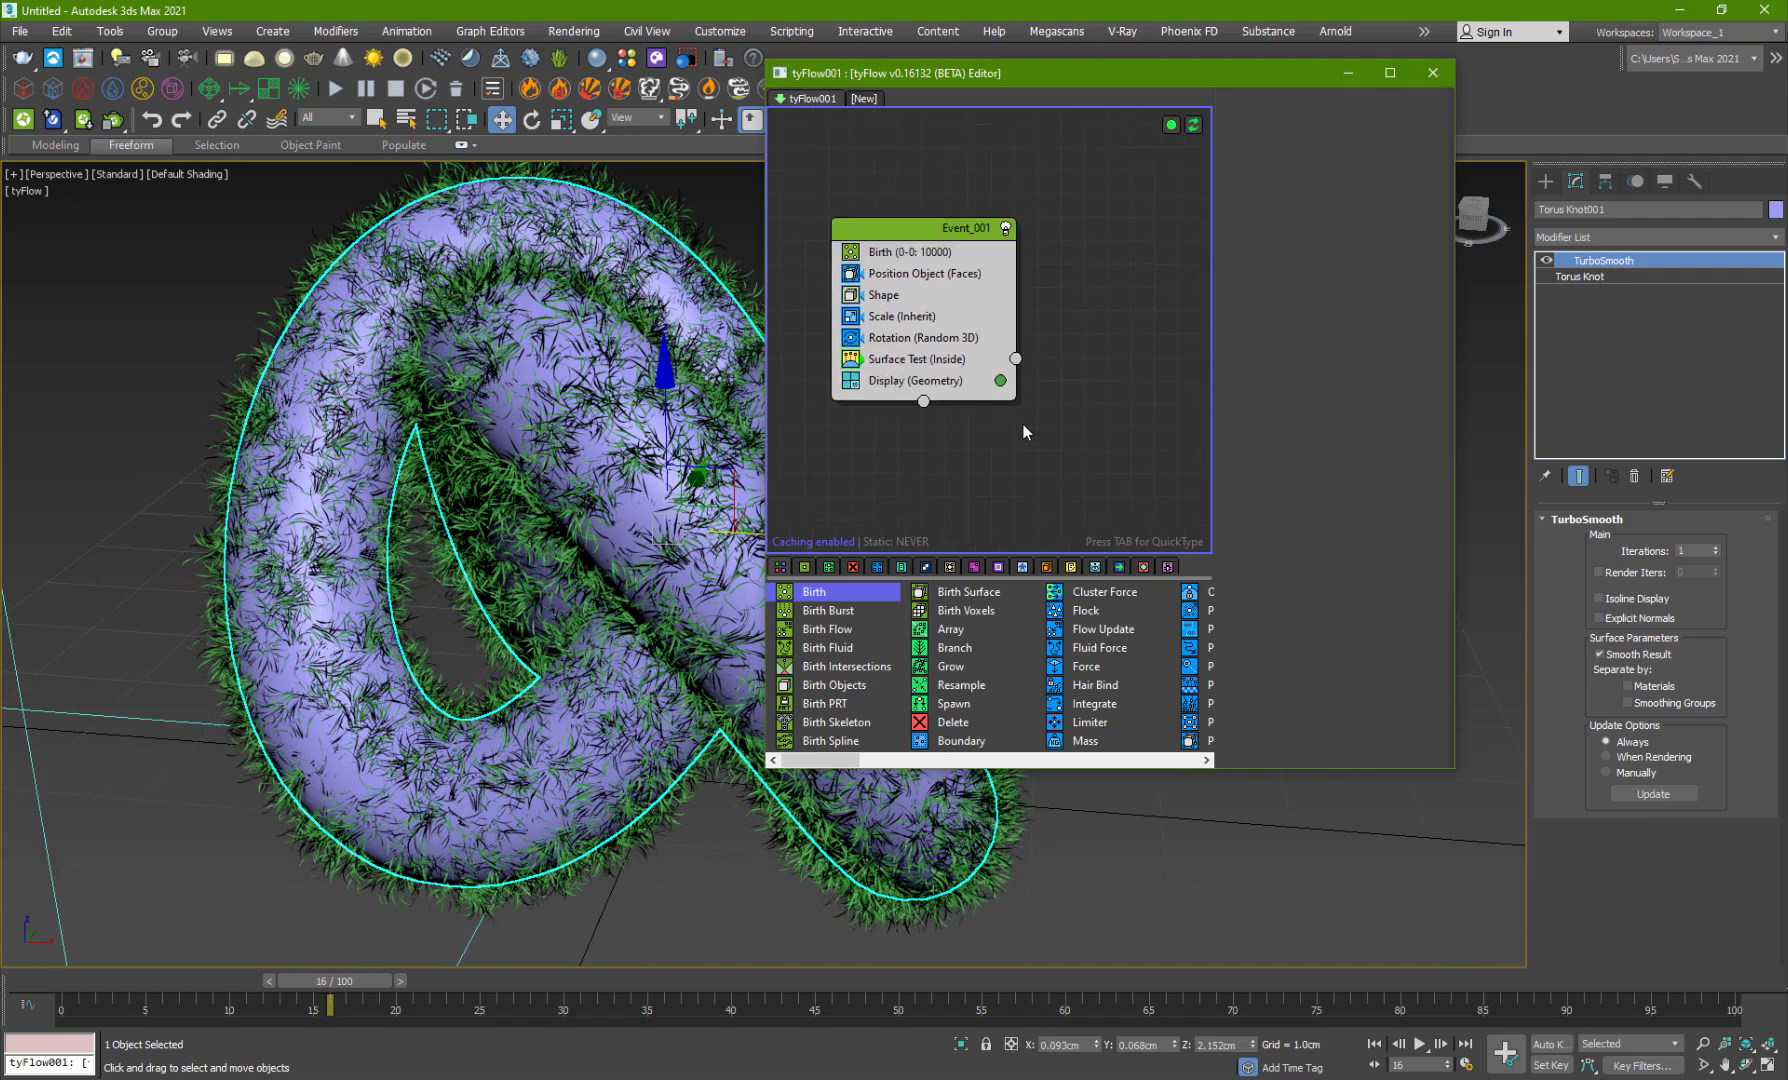
key("Tab")
type("scal")
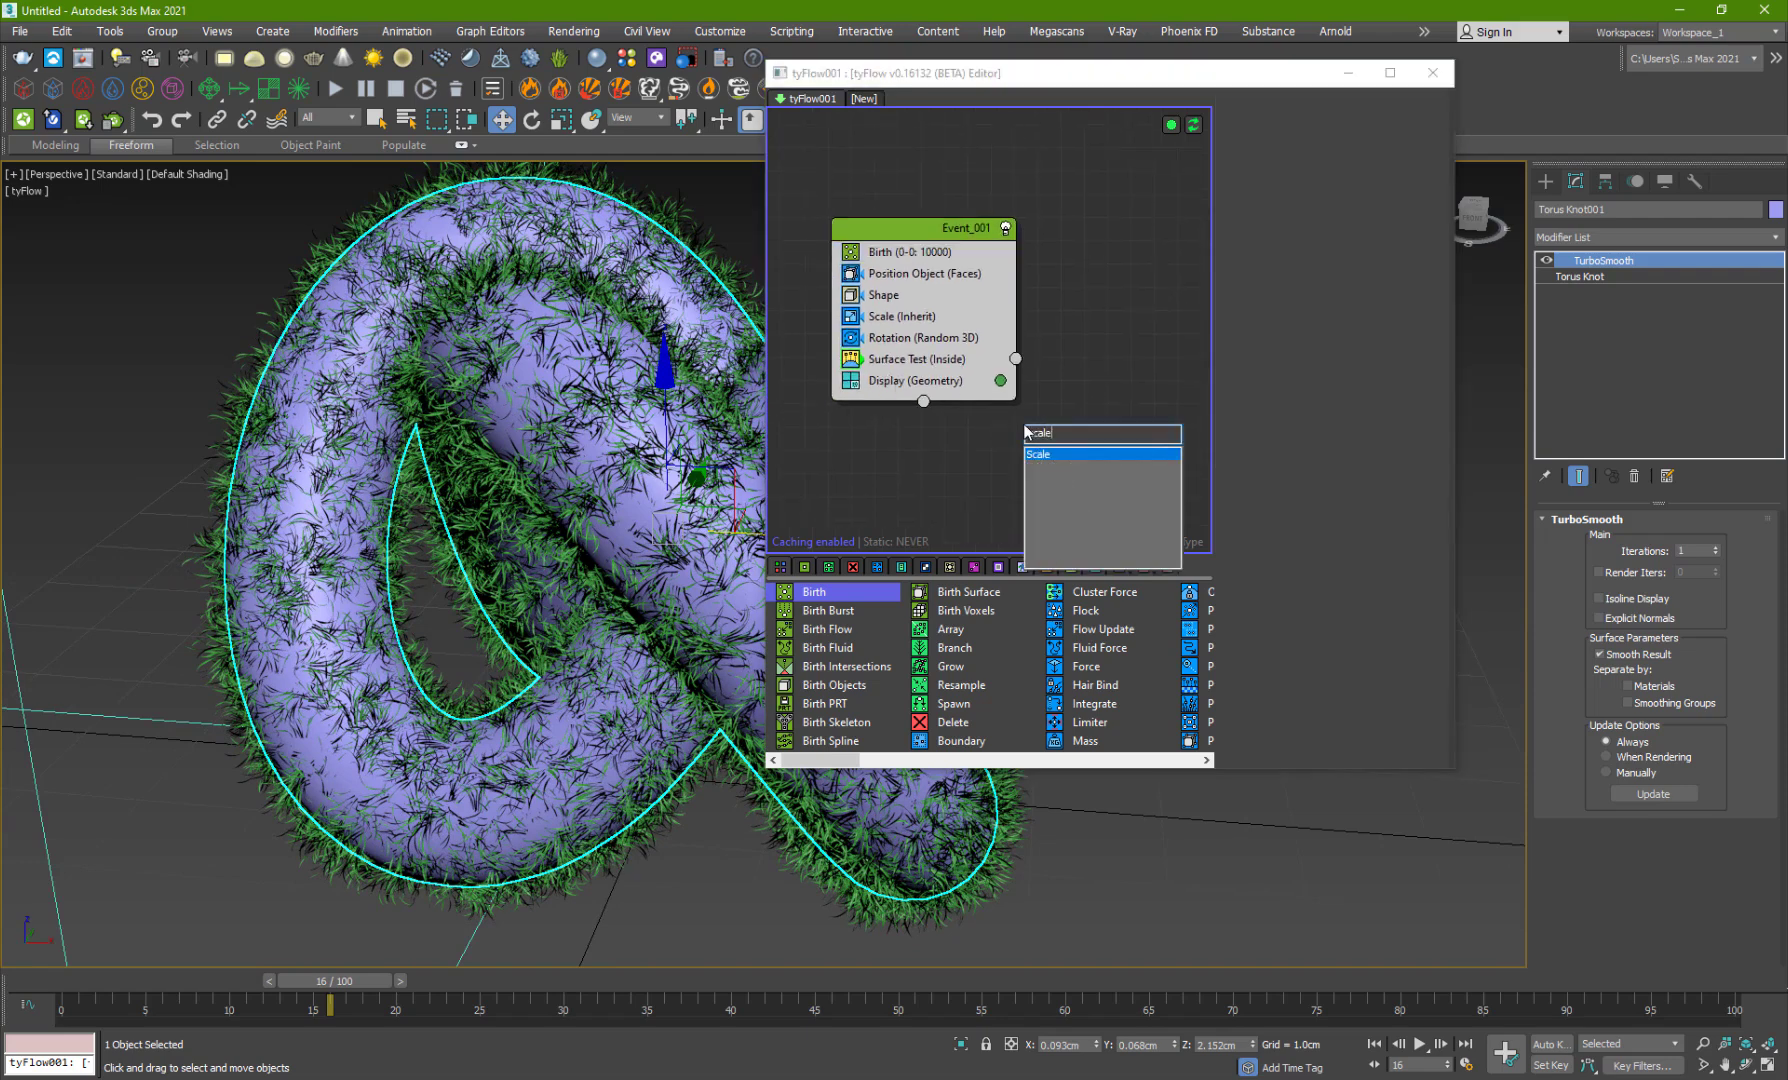
key("Return")
middle_click_drag(939, 445, 895, 422)
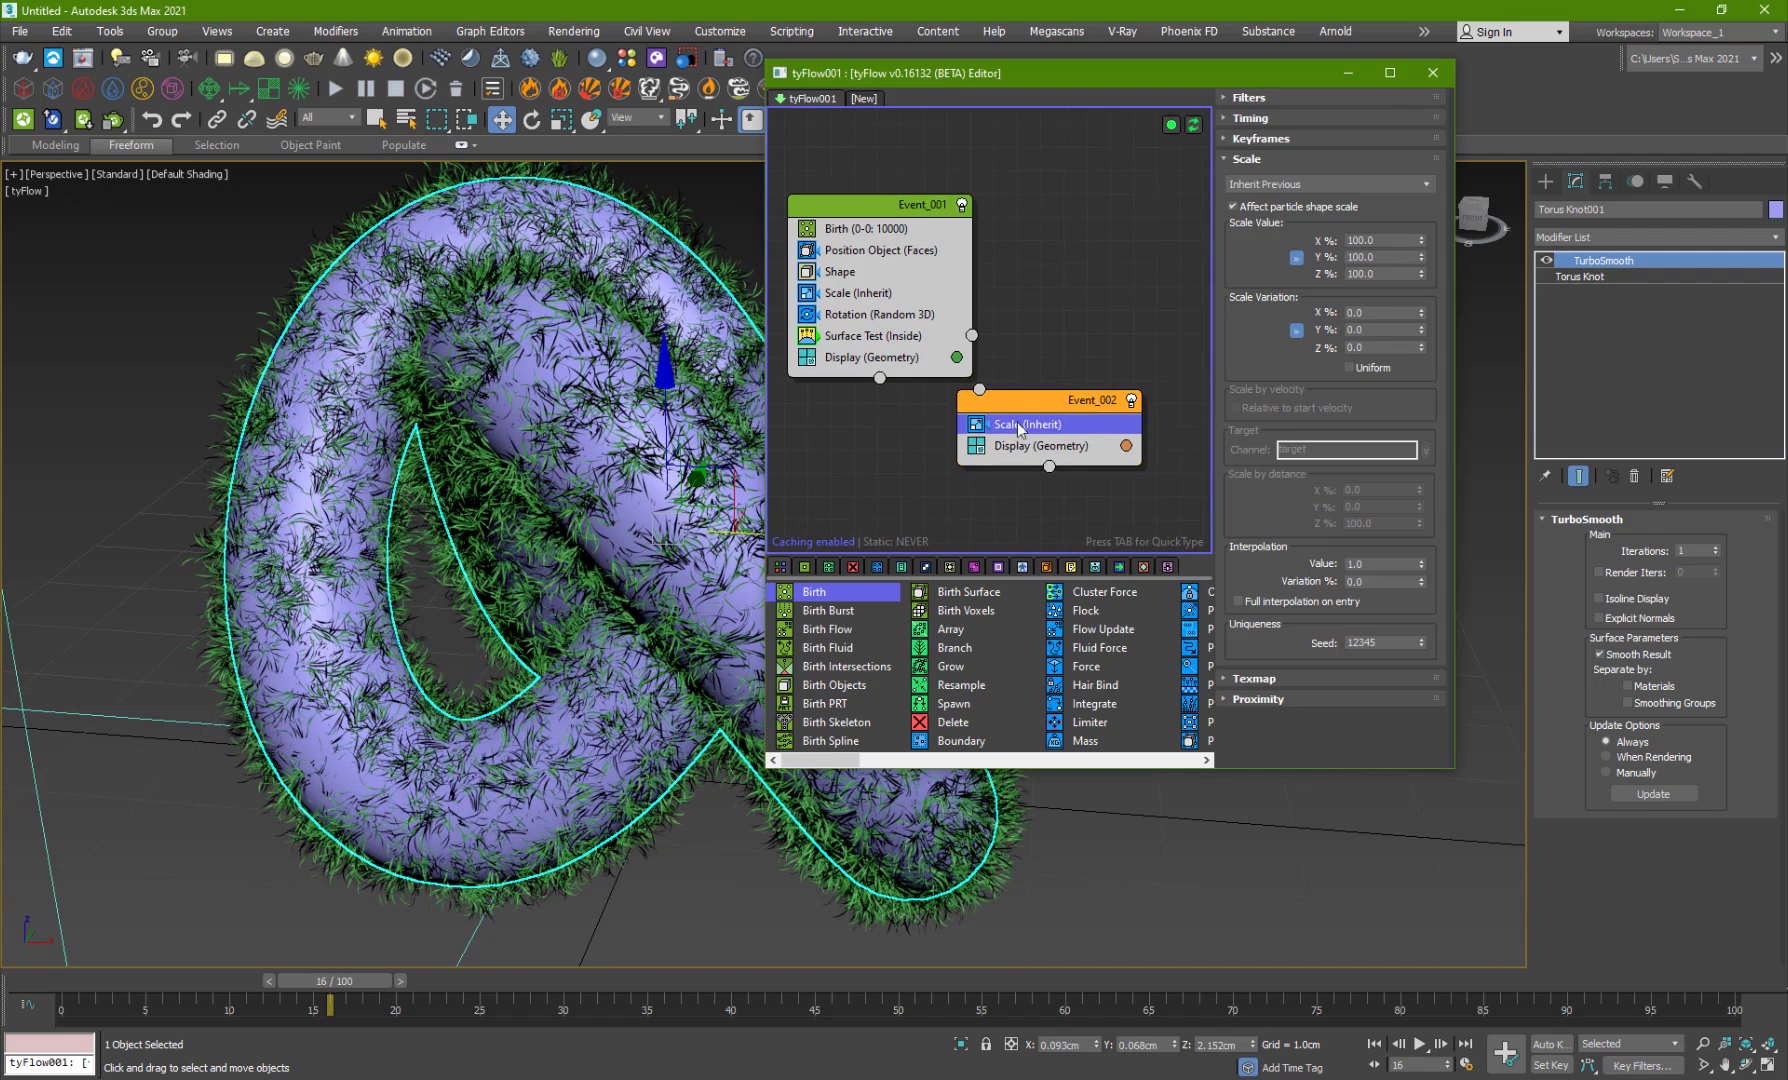
left_click_drag(1015, 408, 1044, 405)
Step: Set the second event's Scale operator to Absolute mode with a scale value of 0% on all axes
left_click(1268, 186)
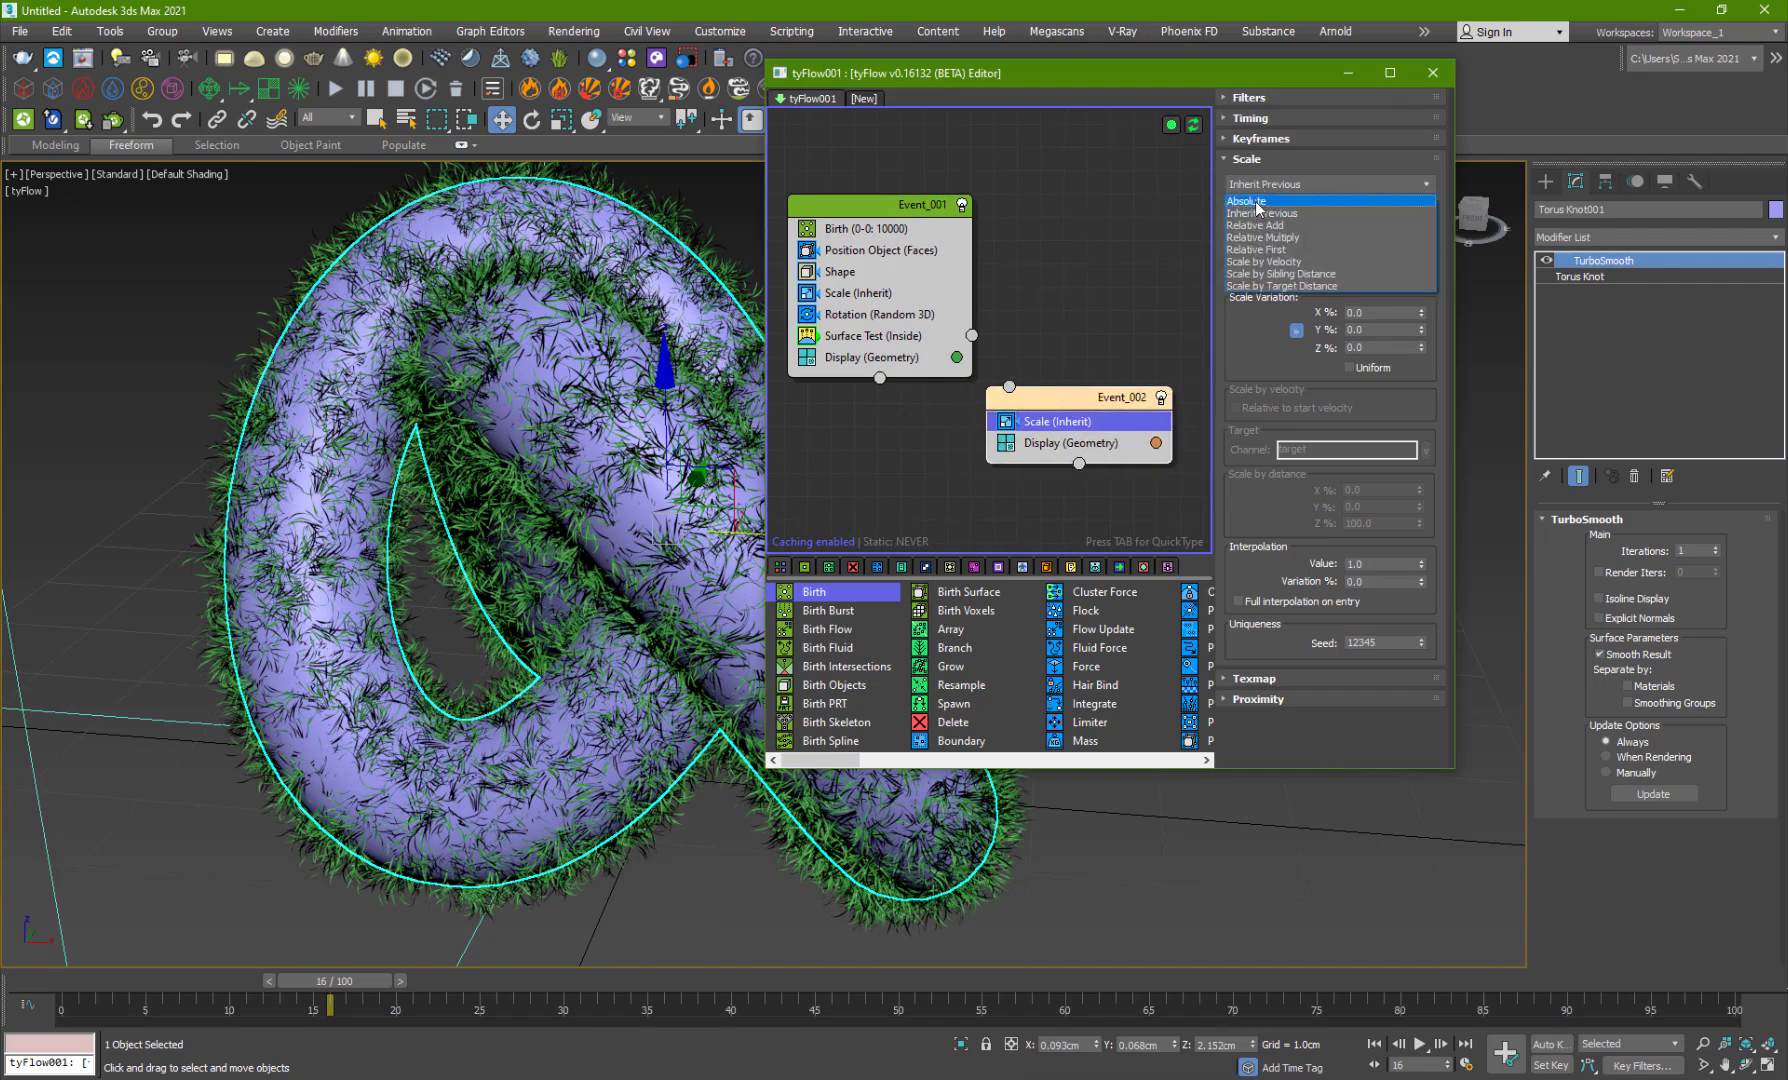
left_click(1260, 206)
right_click(1421, 243)
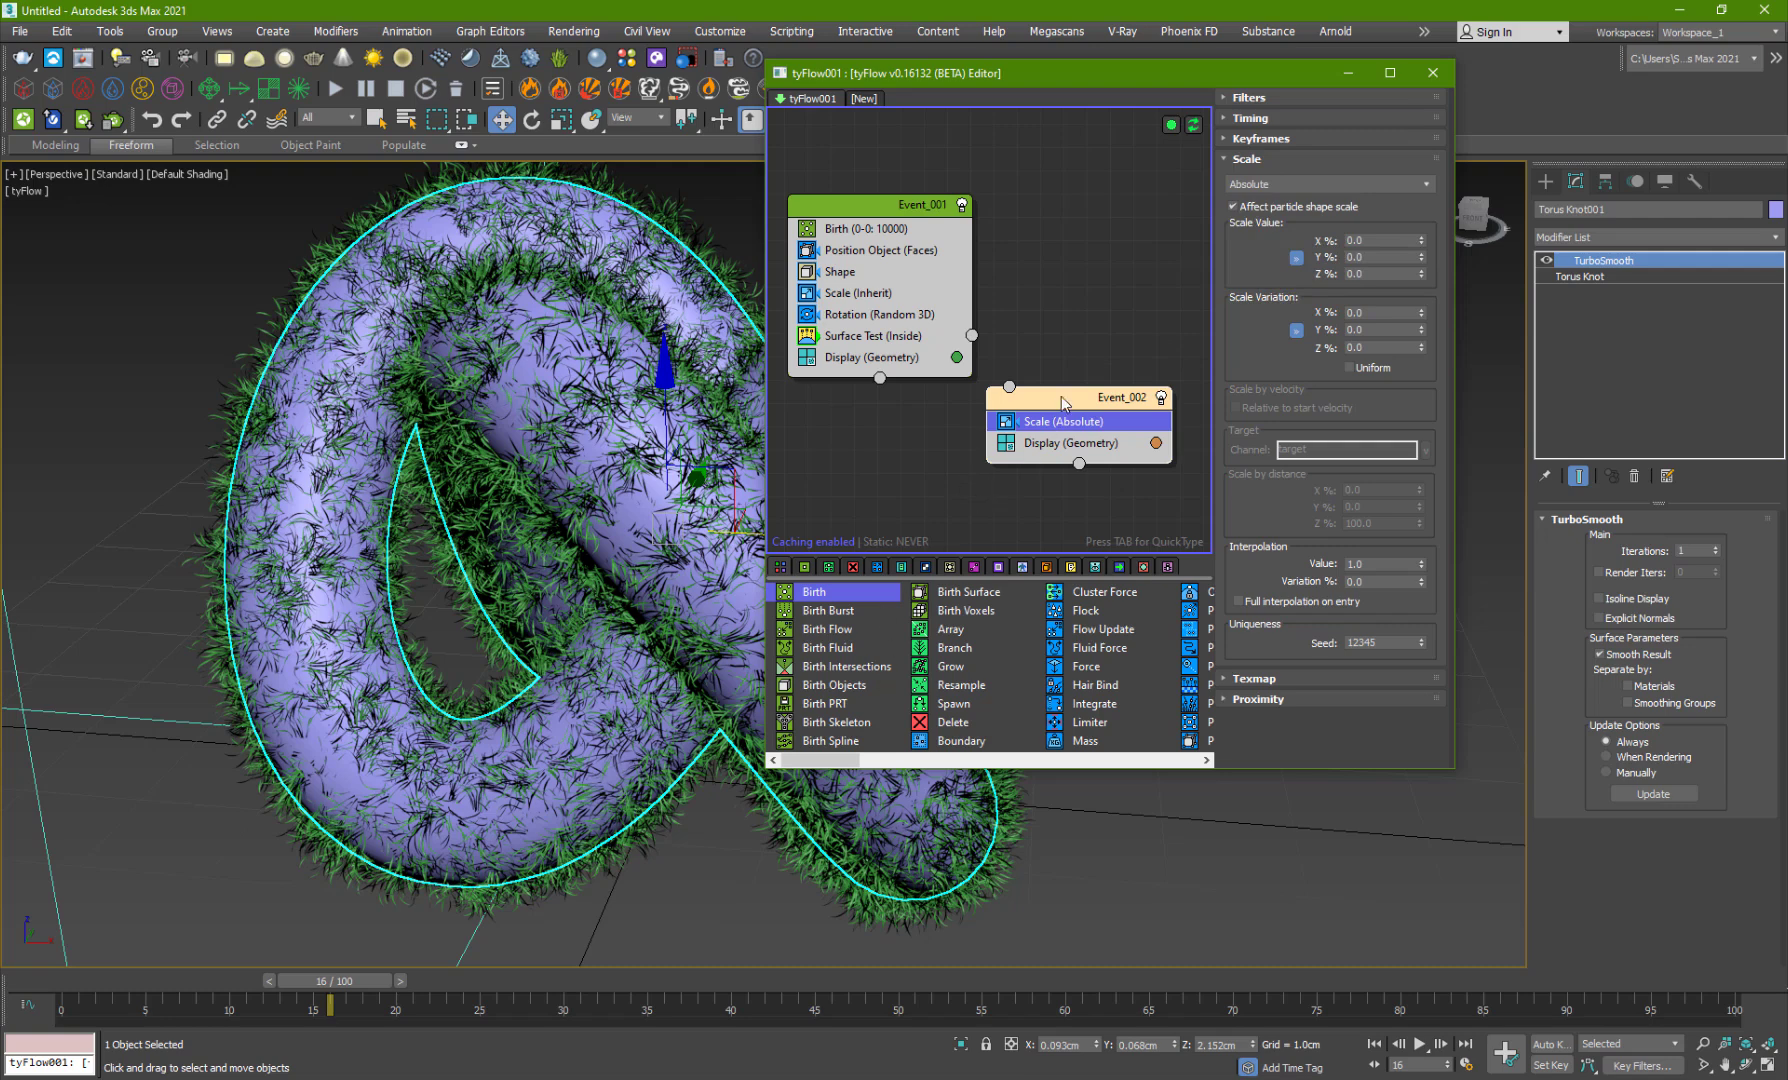
Step: Add another Scale operator to Event_002 below the Absolute one
key("Tab")
type("sc")
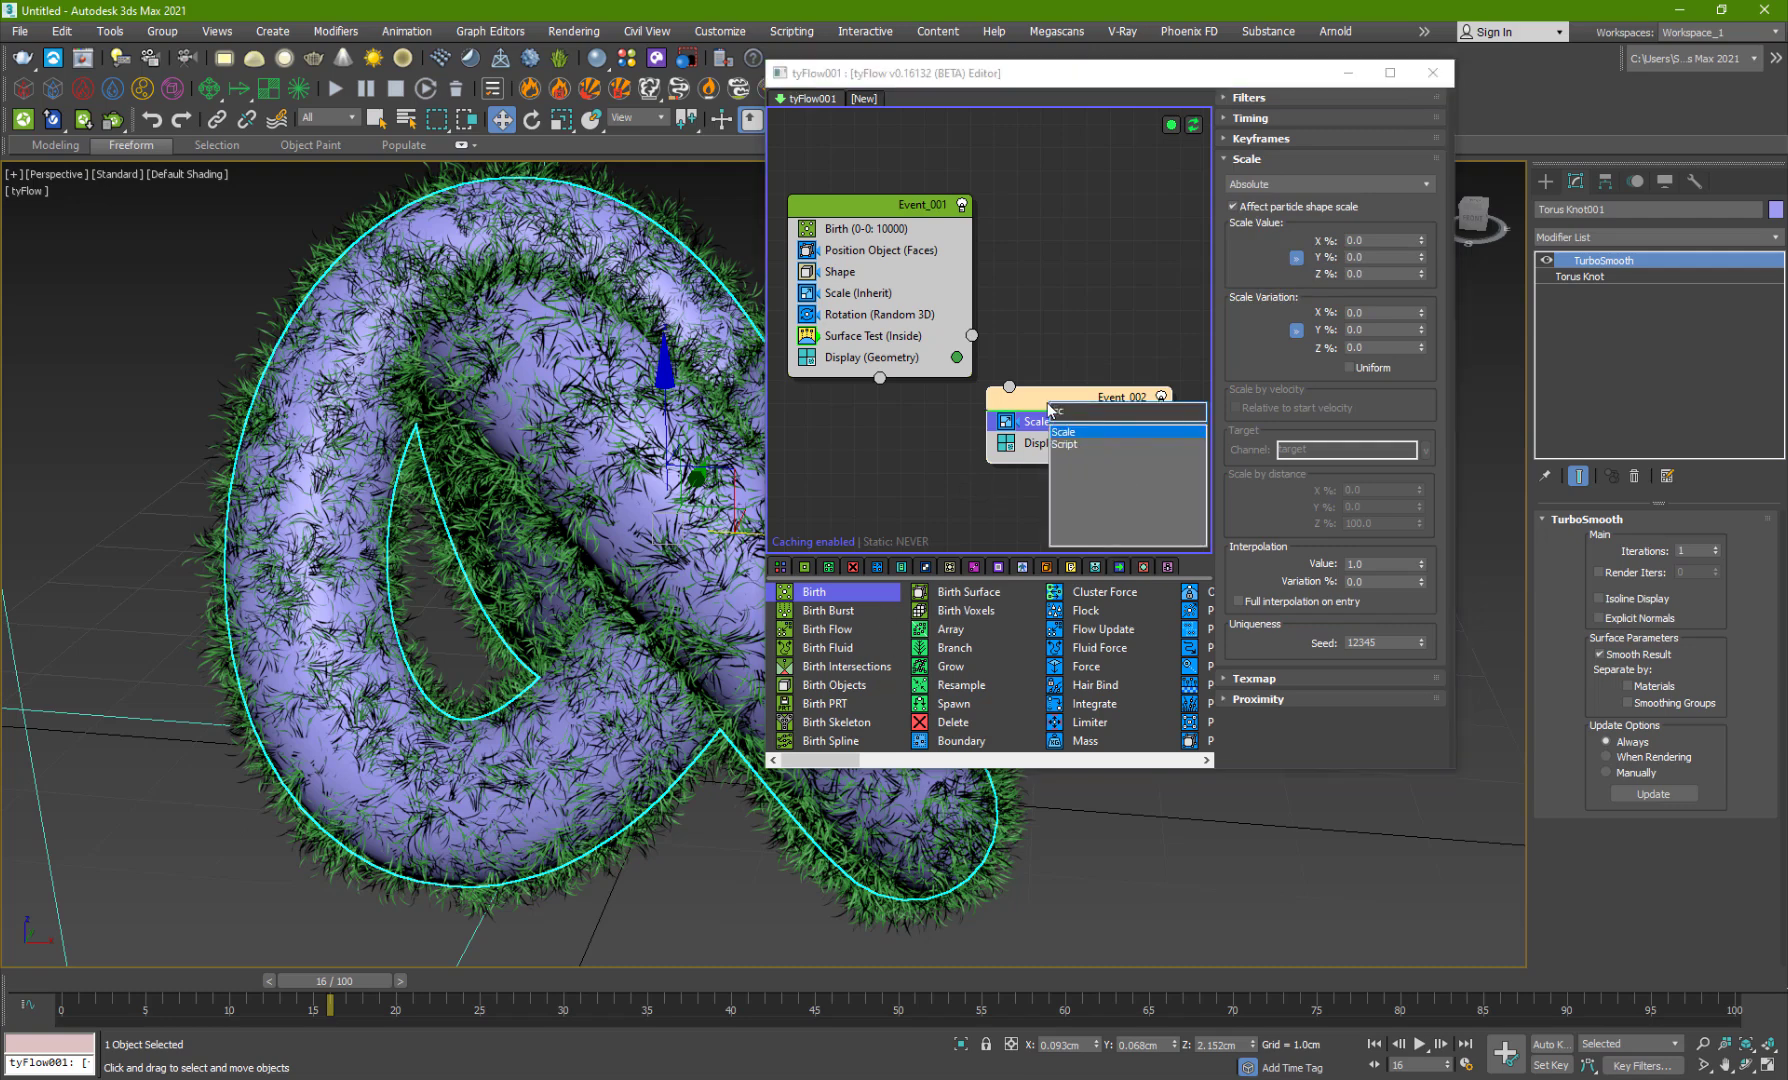
key("Return")
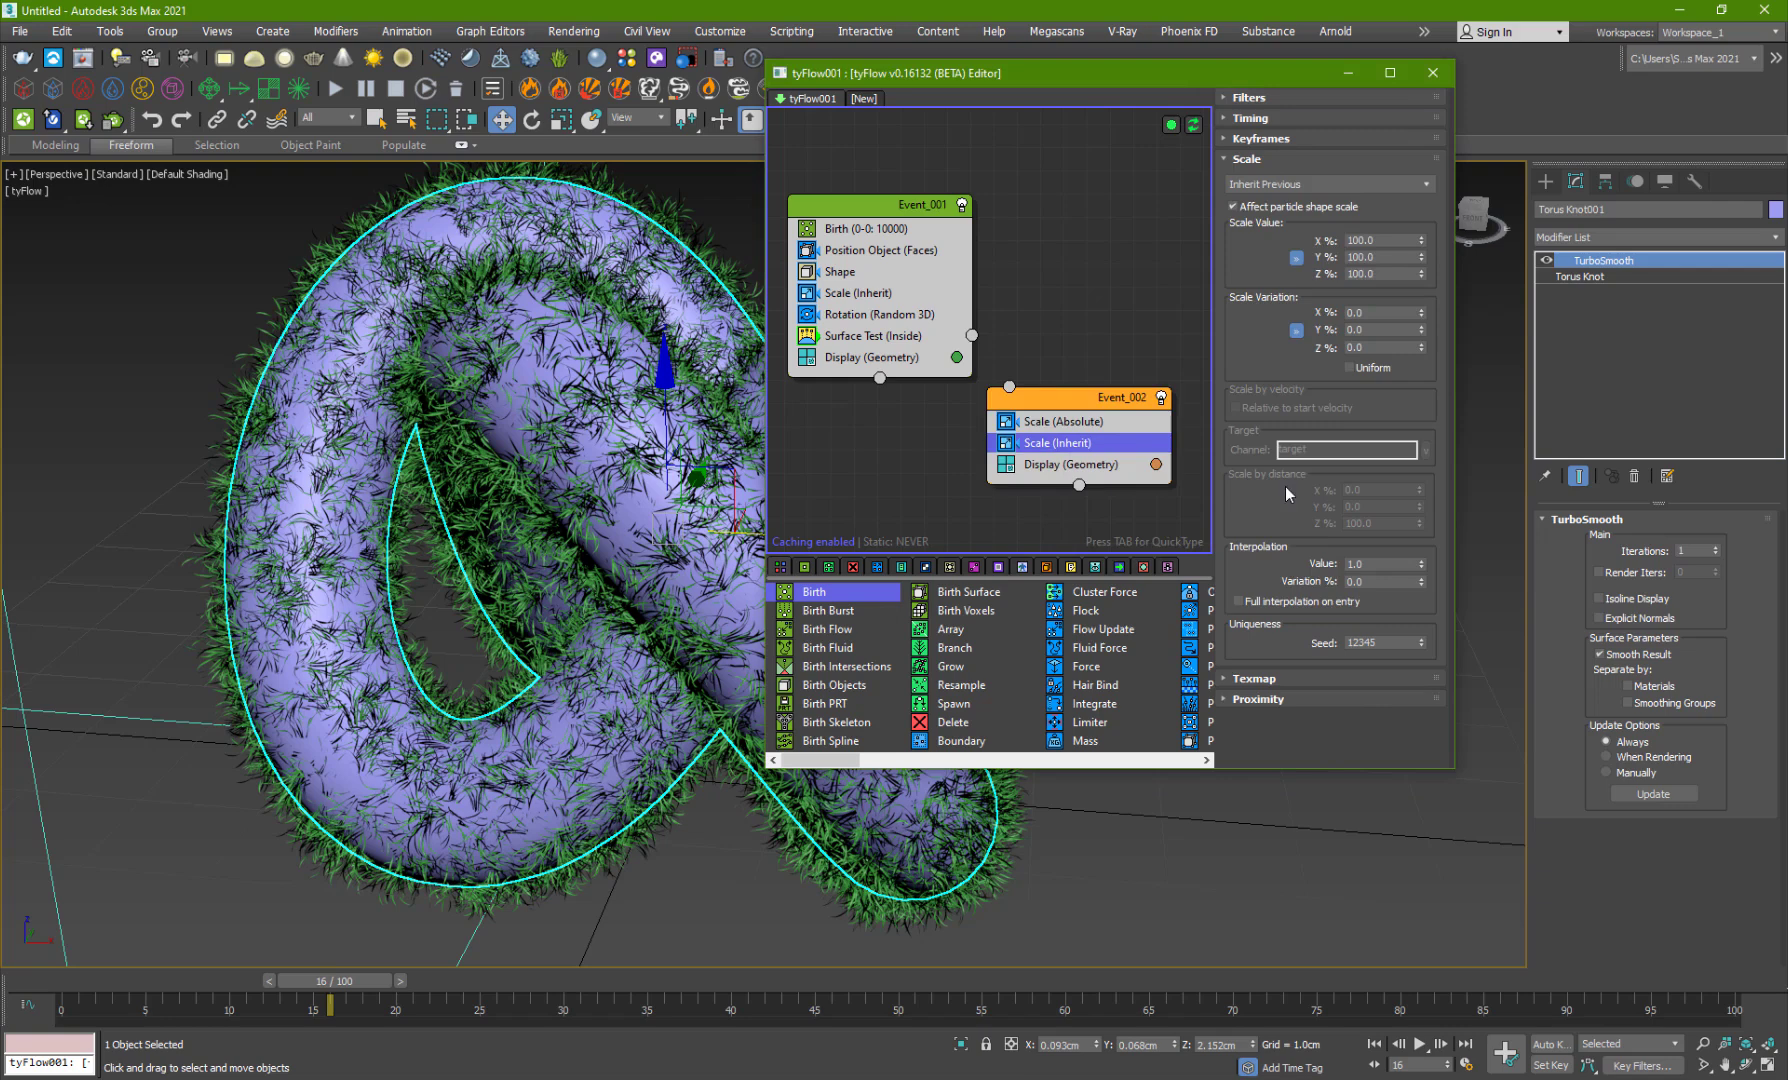
Step: Set Event_002's second Scale operator to Absolute mode with Continuous timing
left_click(1254, 186)
left_click(1265, 196)
left_click(1250, 118)
left_click(1300, 142)
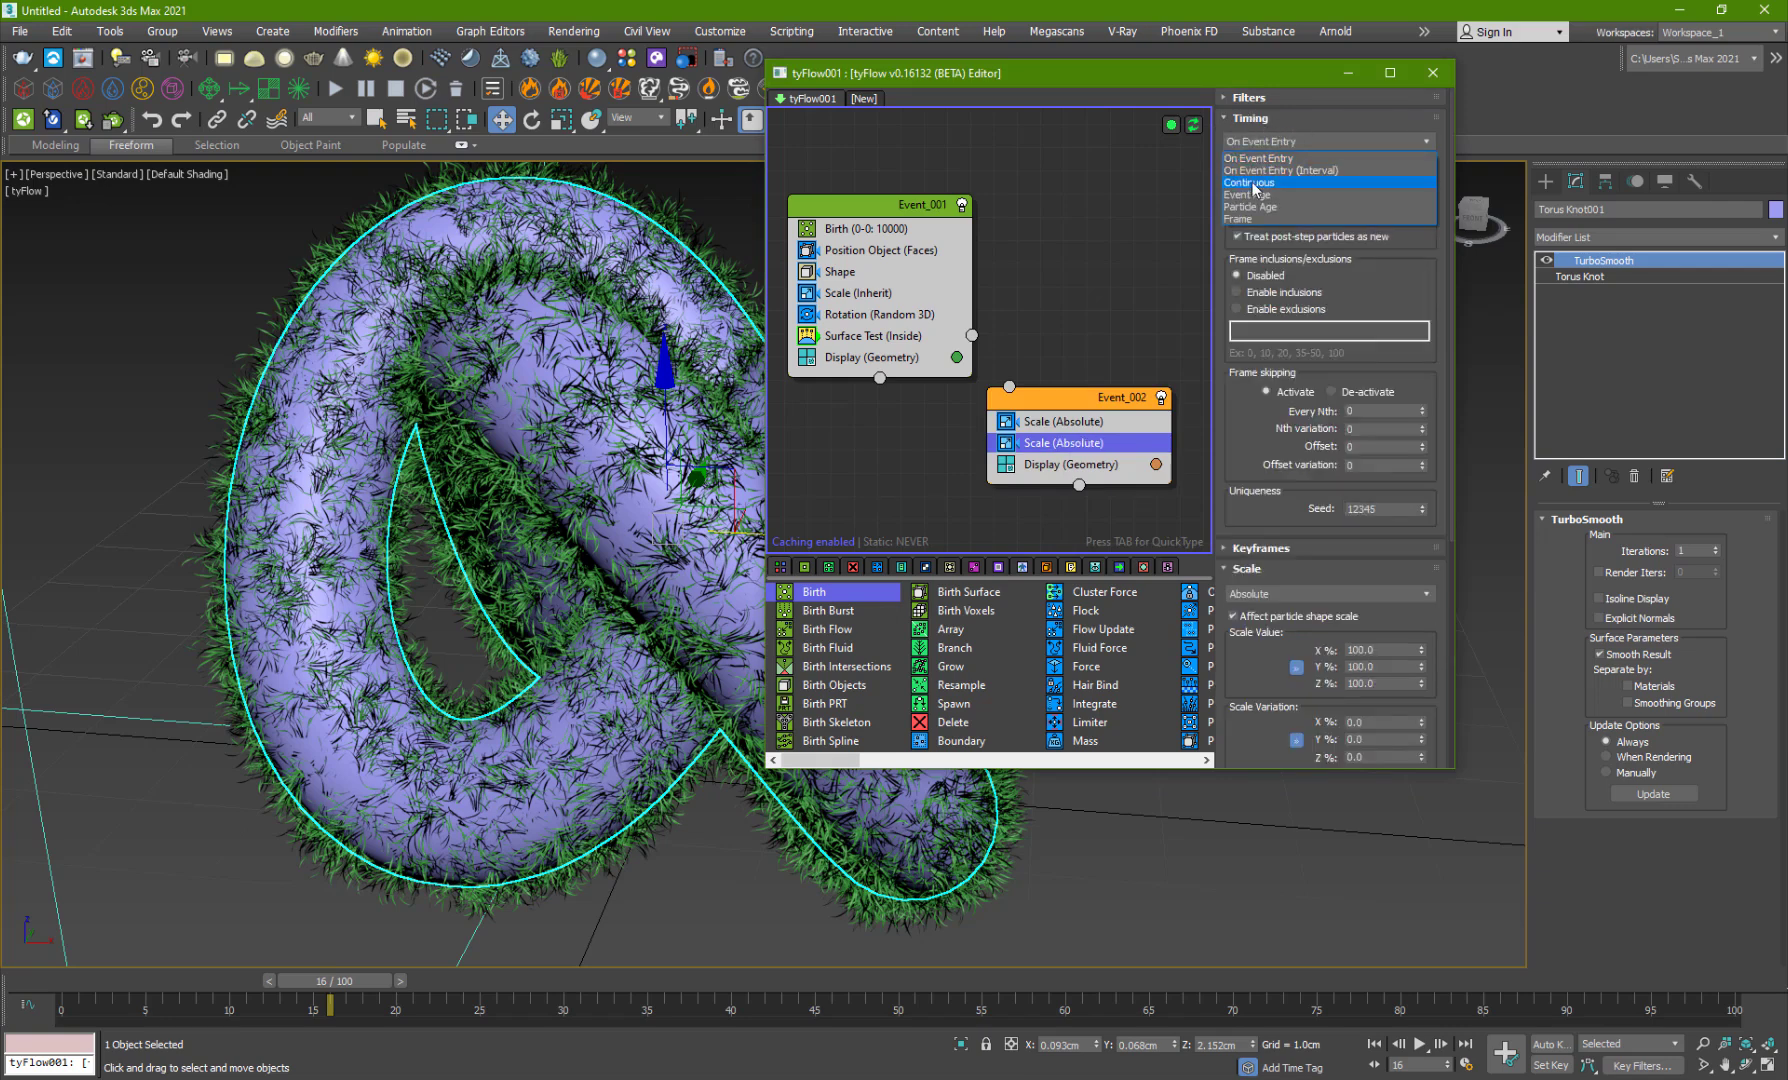
left_click(1300, 155)
scroll(1357, 593, "down", 3)
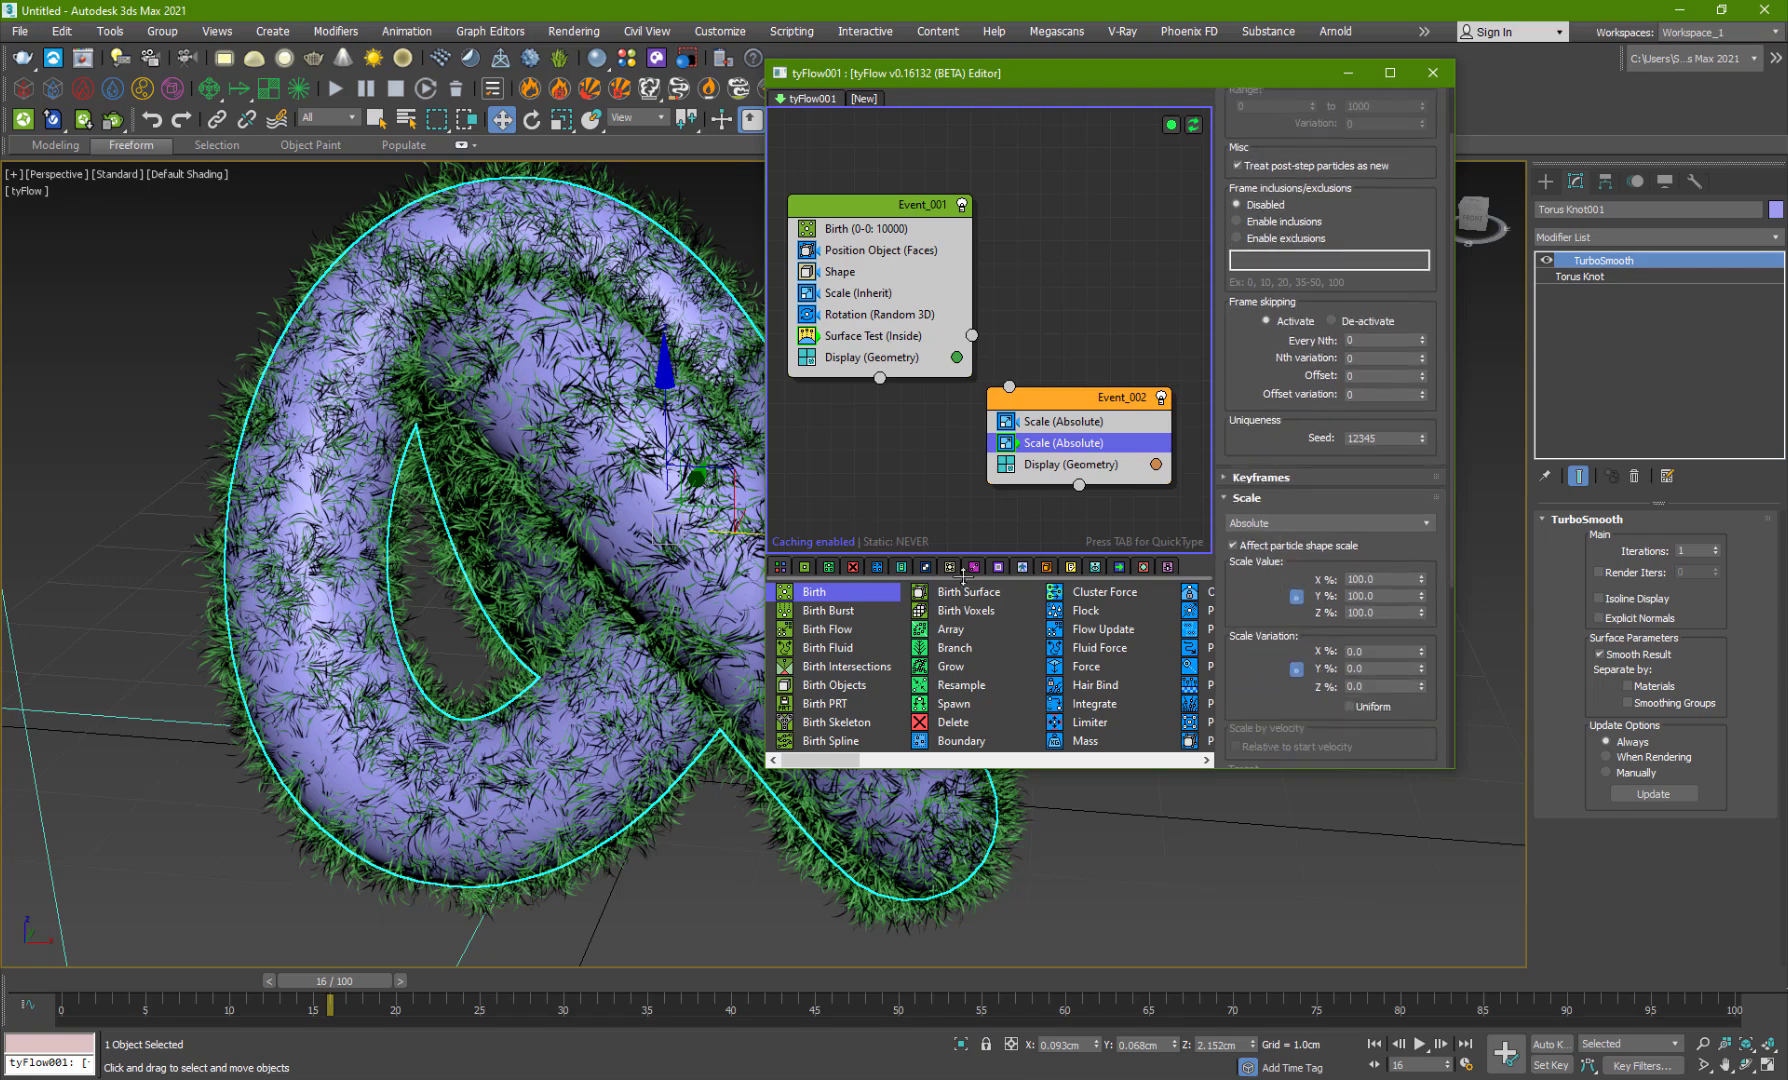
Step: Copy the Shape operator from Event_001 into Event_002 and connect the Surface Test output to Event_002
middle_click_drag(907, 430, 887, 419)
left_click(833, 268)
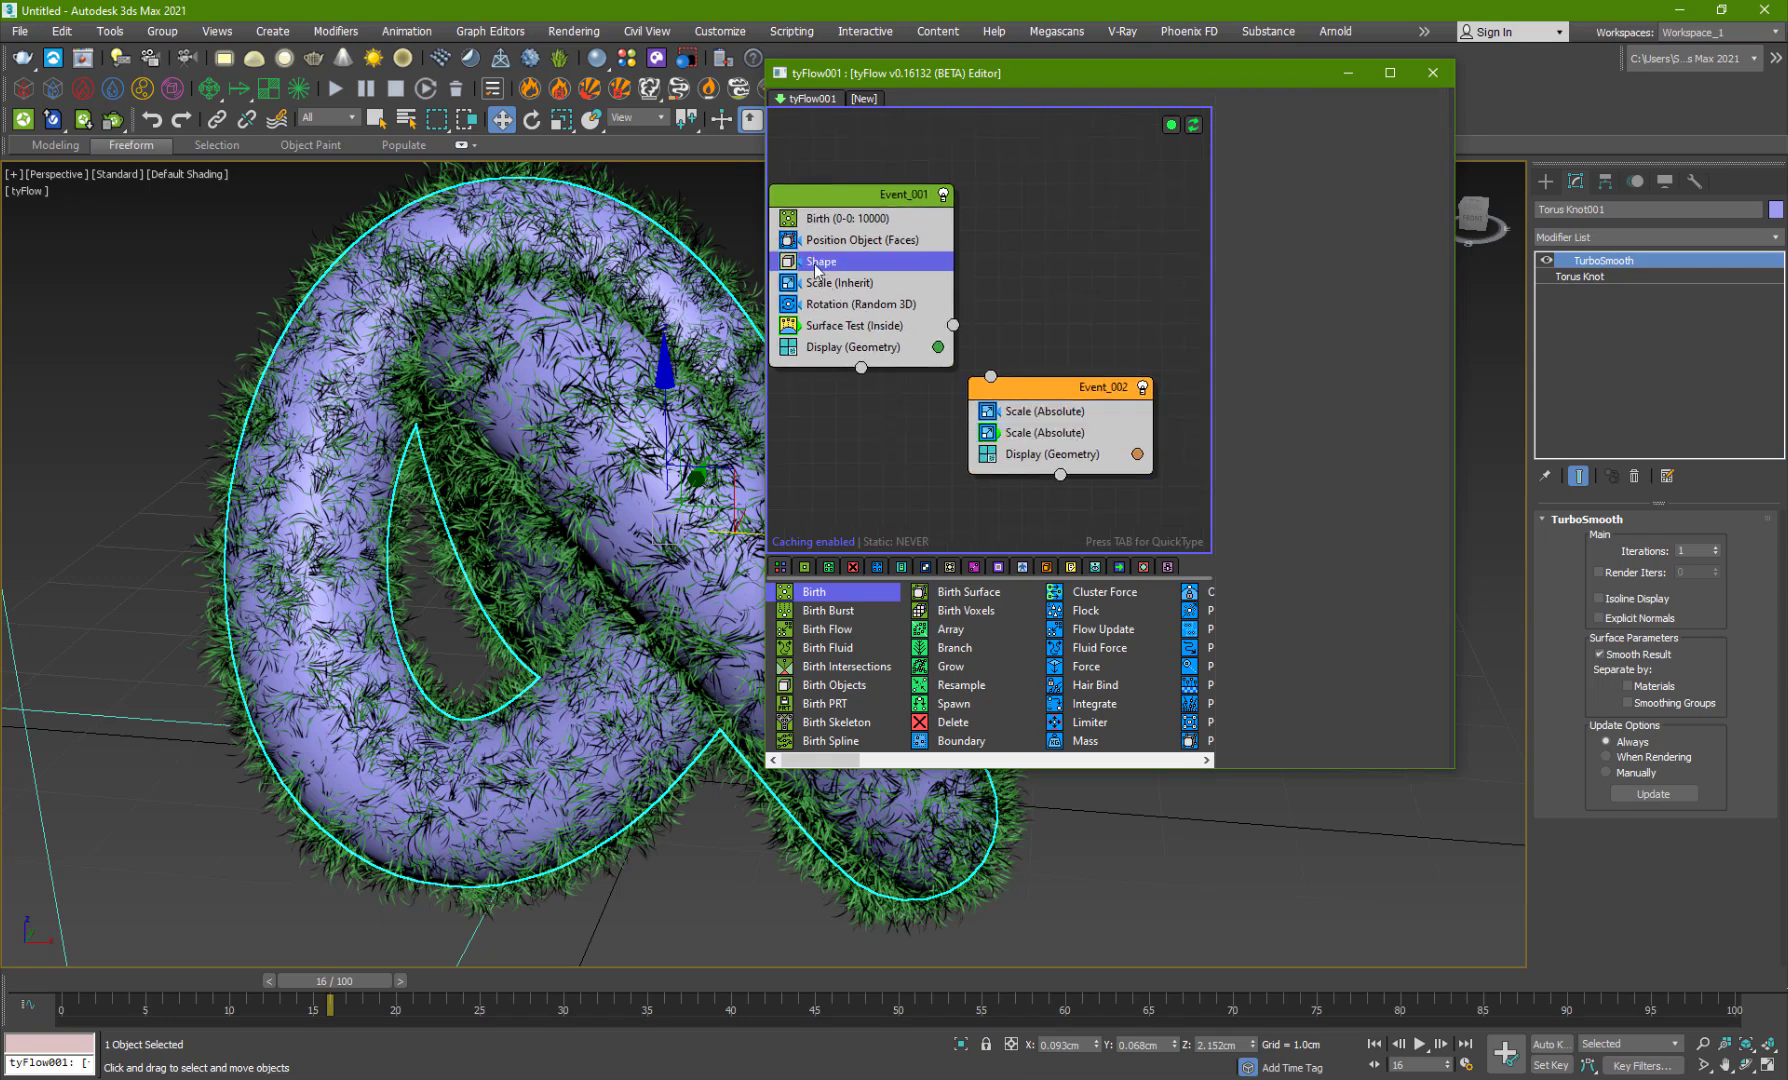
left_click_drag(817, 268, 1003, 440)
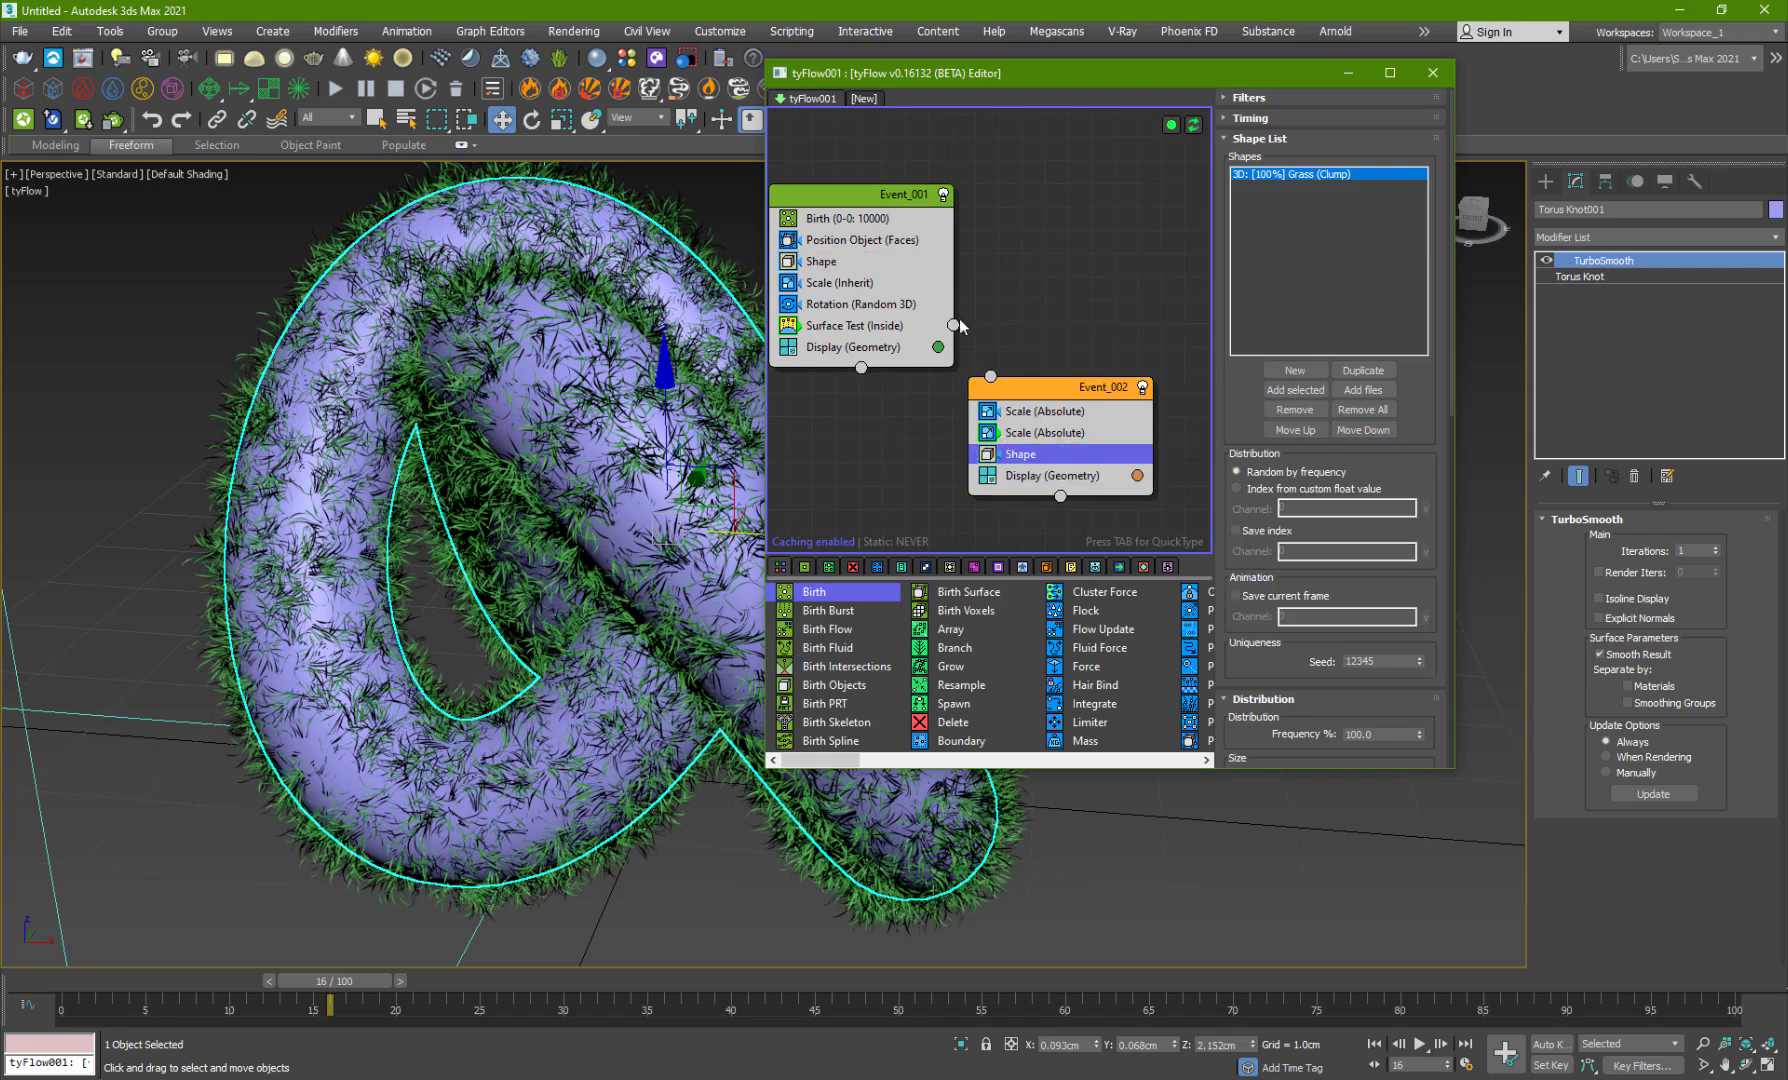
left_click_drag(966, 340, 990, 377)
Step: Replace Event_002's Display operator with a copy of the Display operator from Event_001
left_click(858, 344)
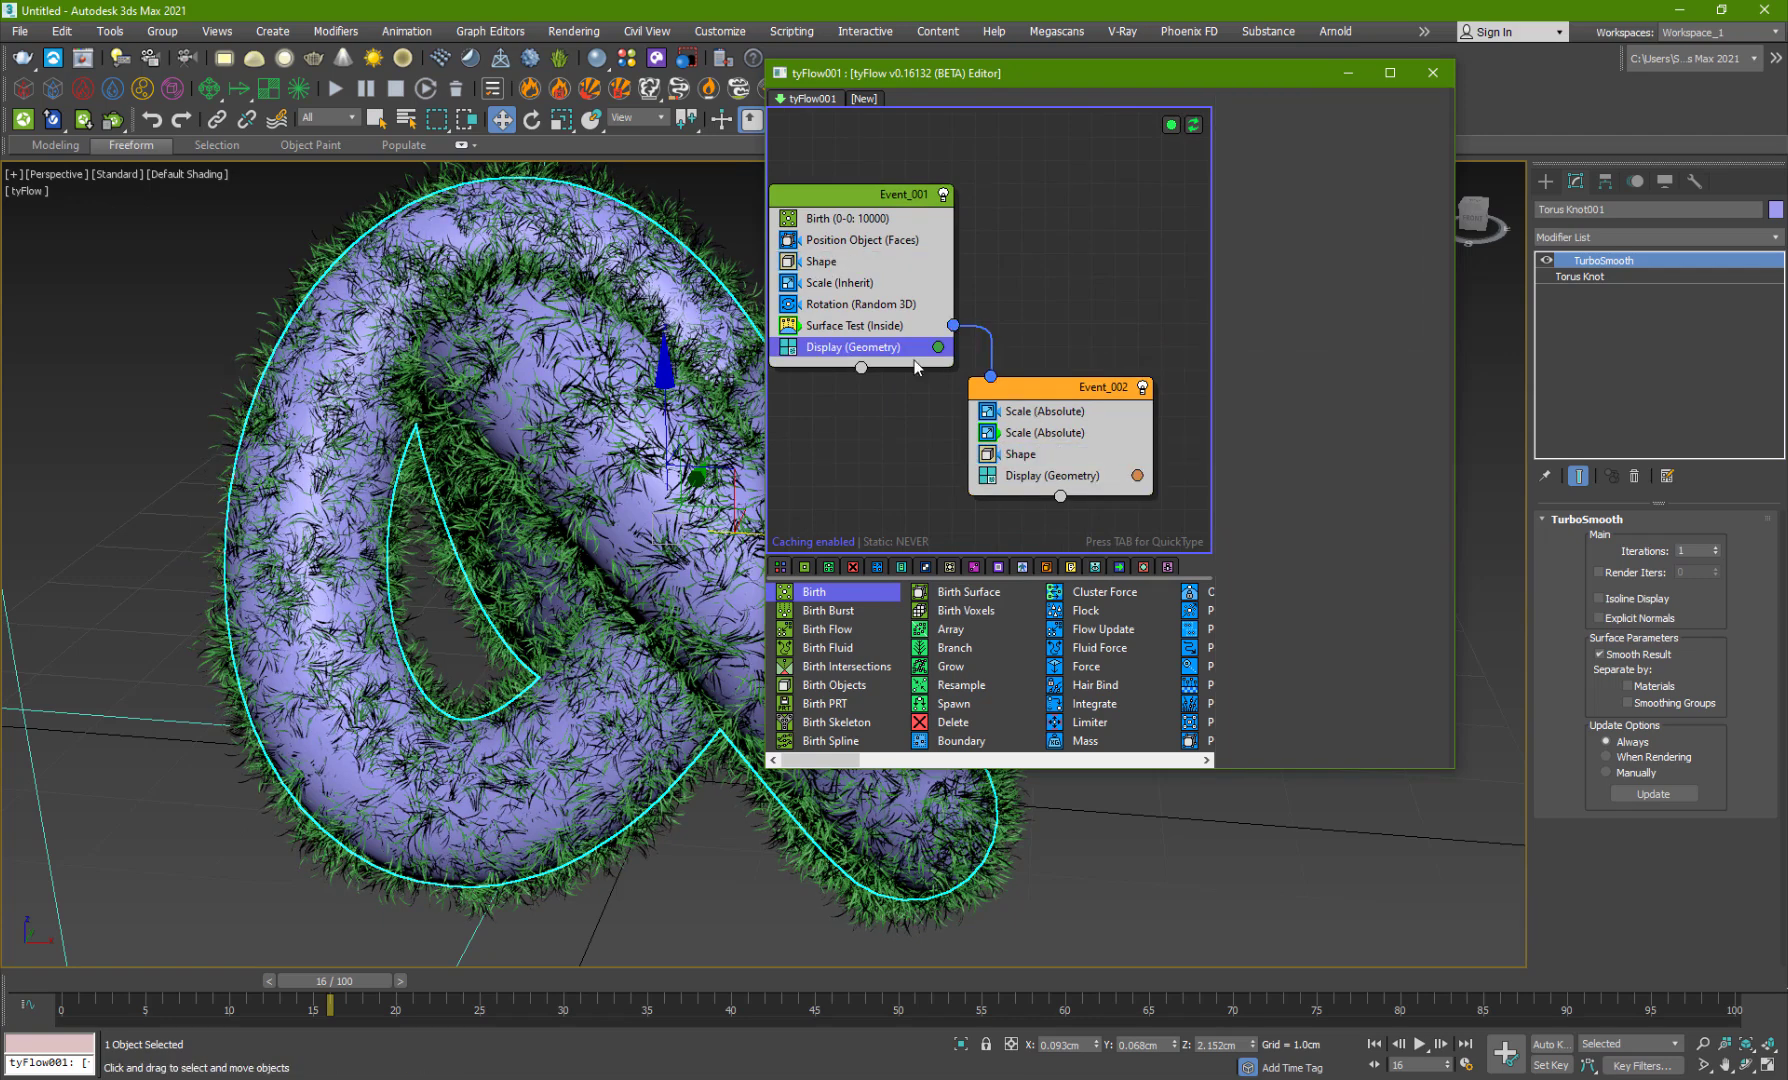
left_click_drag(858, 344, 1041, 494, "ctrl")
left_click(1046, 496)
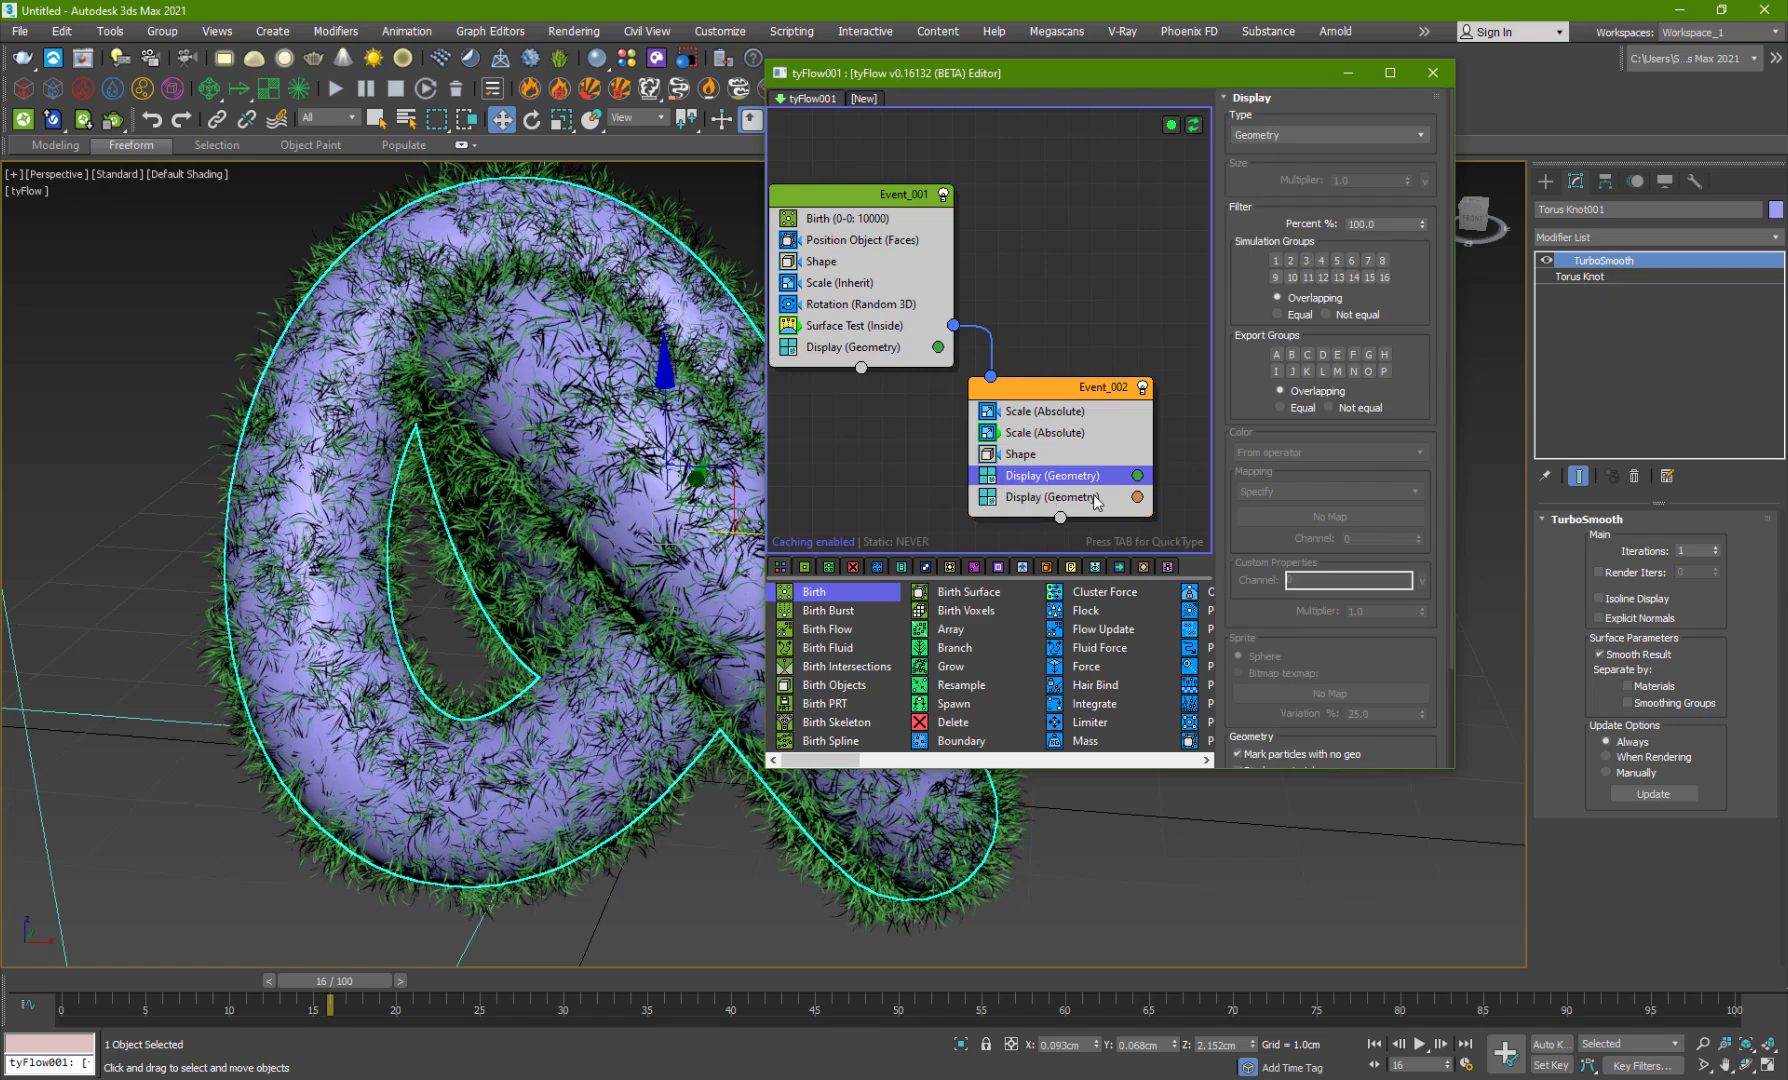
key("Delete")
Step: Go to frame 22 and set the scale value of Event_001's Scale operator to 0% on all axes
scroll(444, 651, "down", 4)
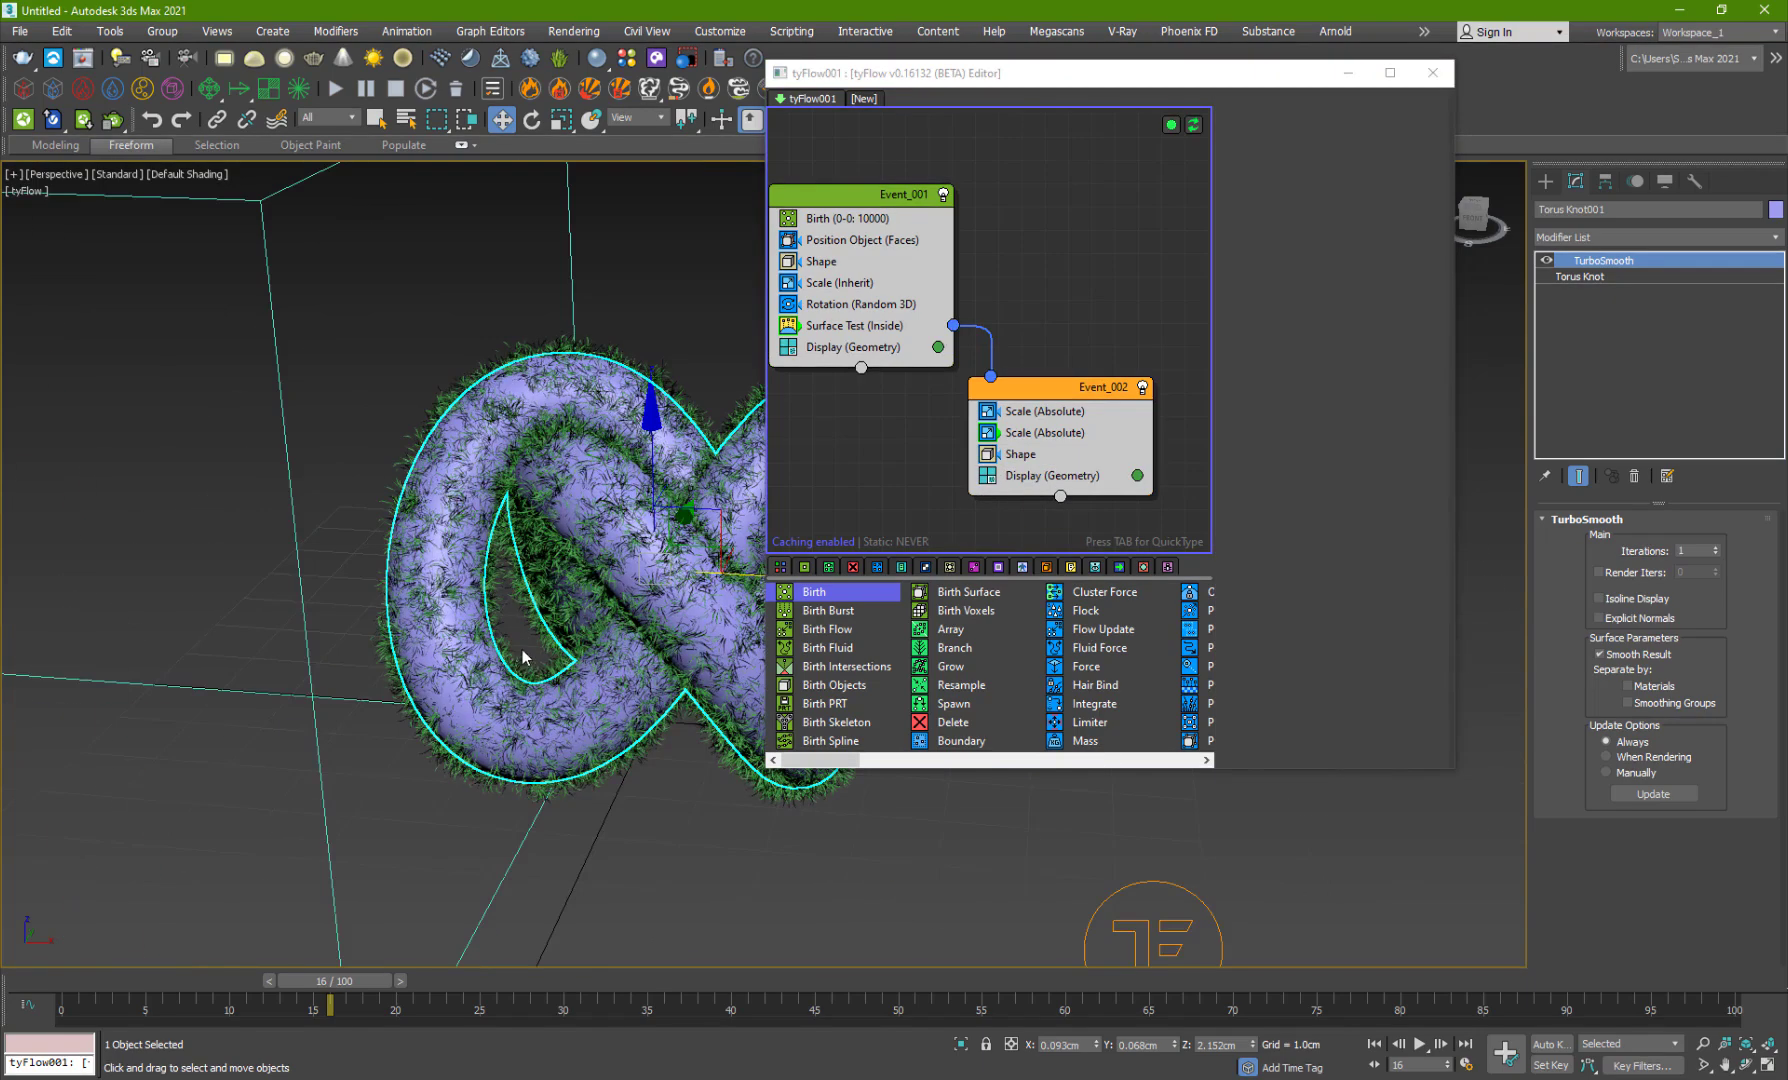
left_click_drag(338, 985, 436, 945)
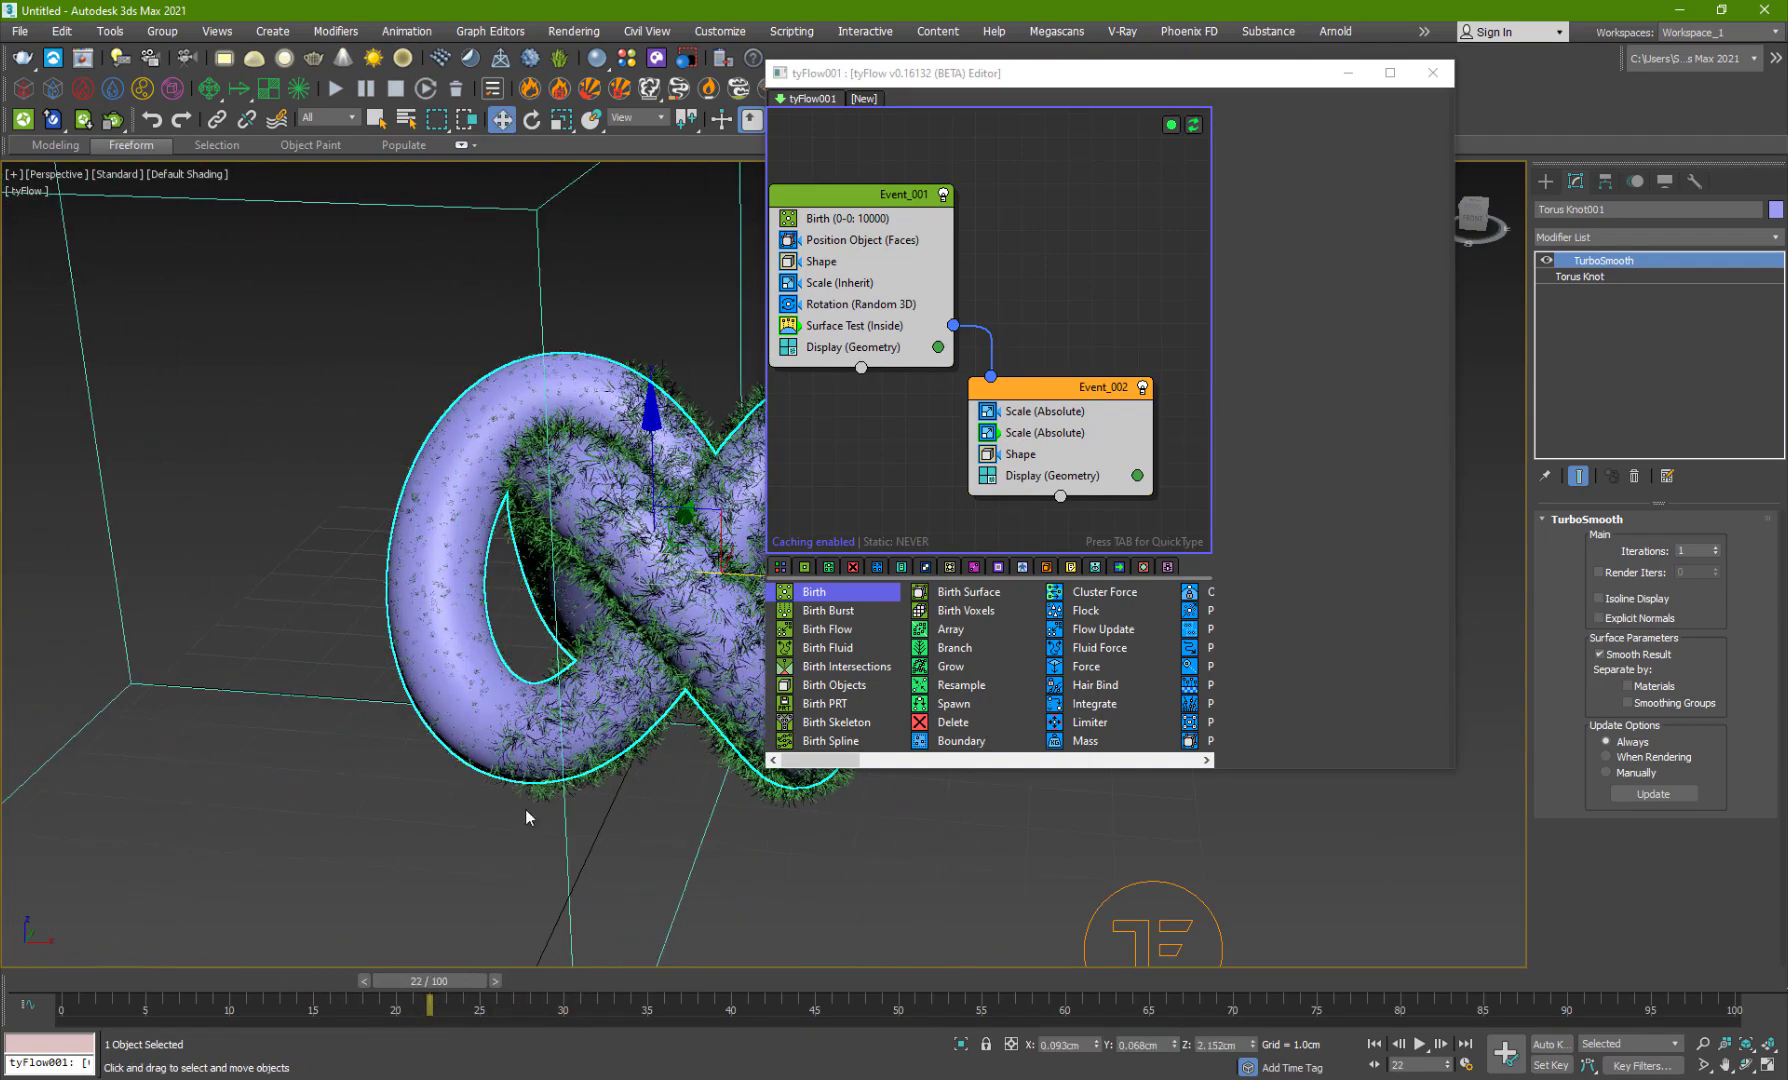
left_click(840, 283)
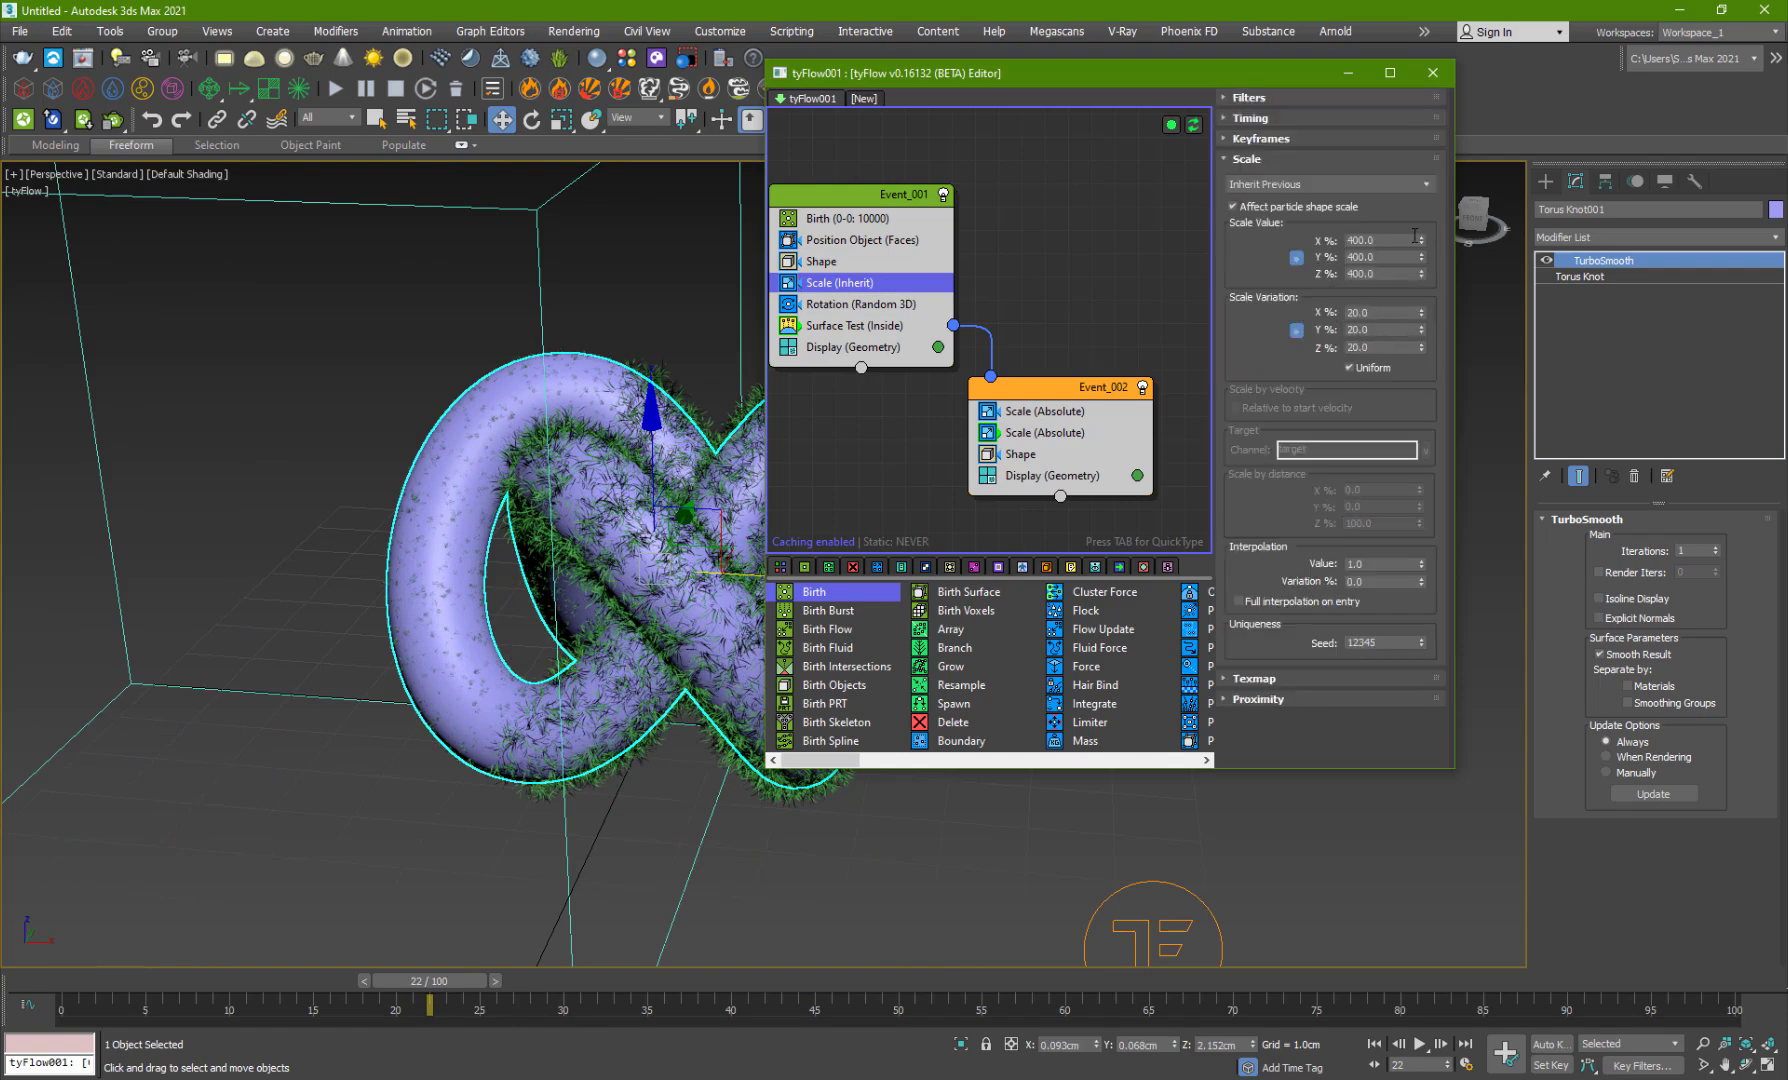
right_click(1422, 241)
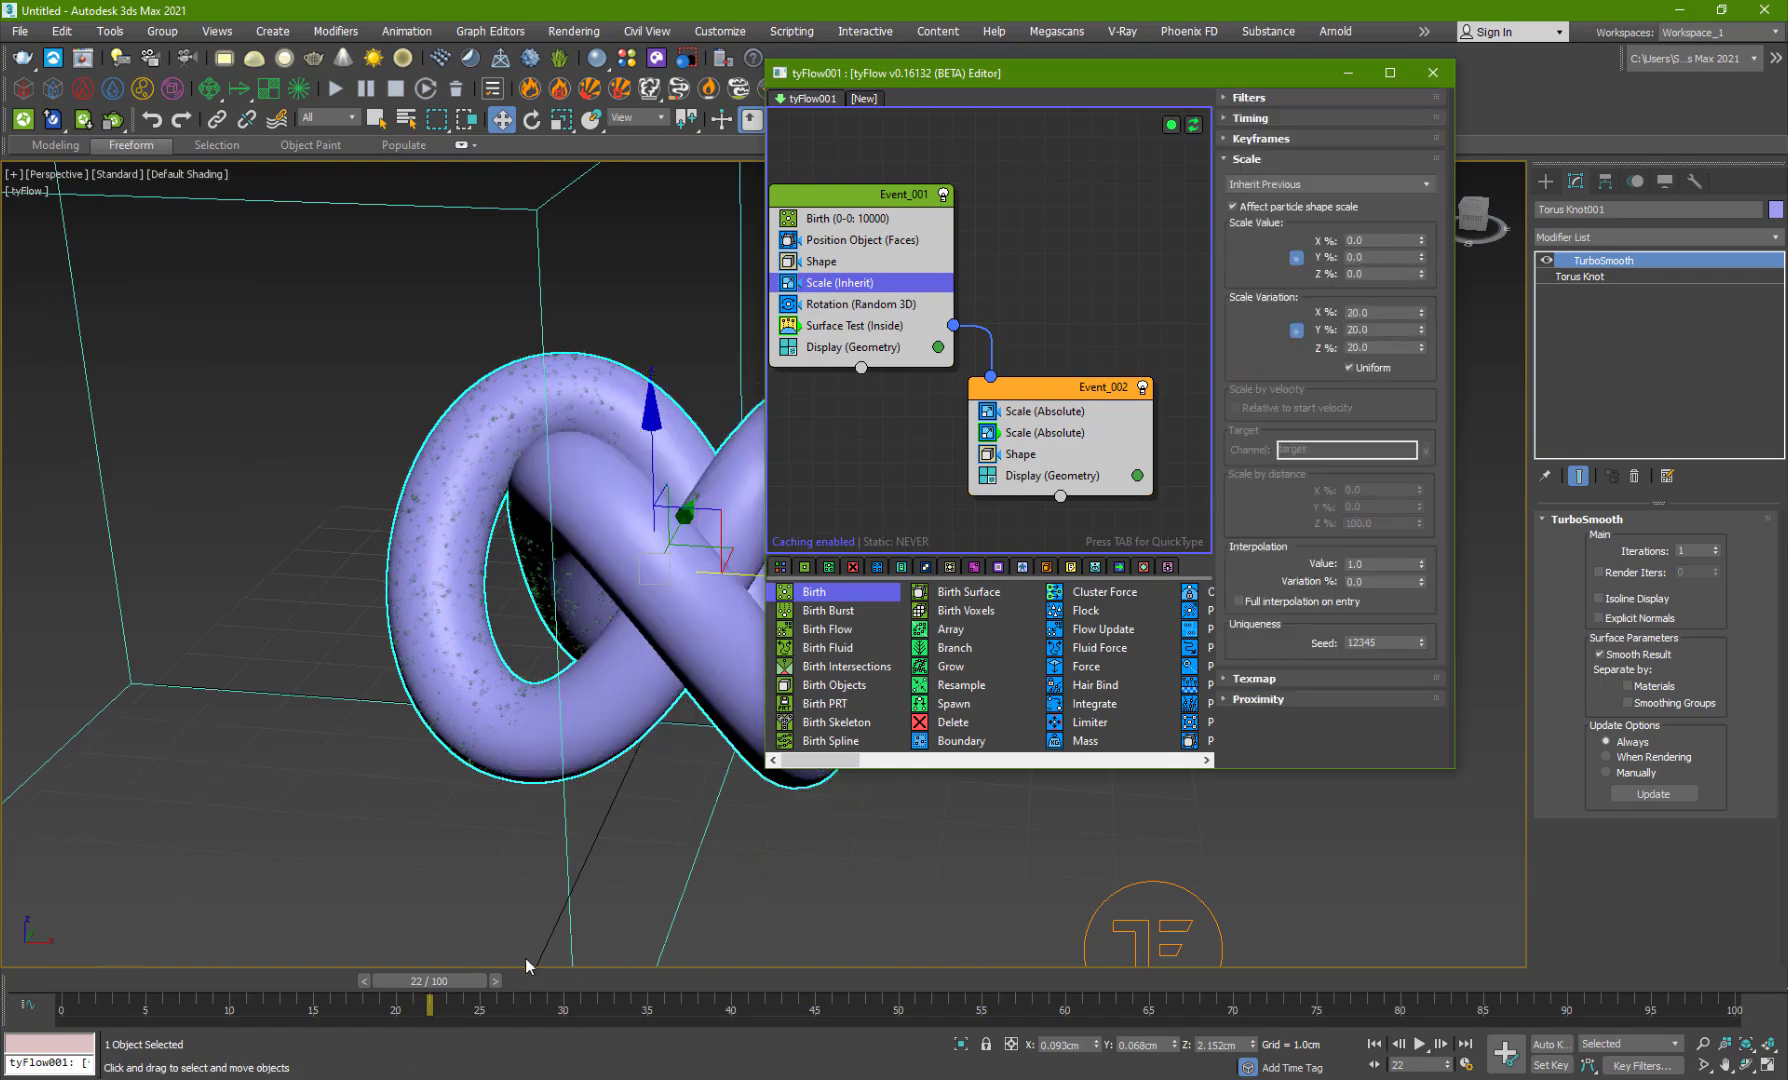
mouse_move(440, 992)
left_mouse_down()
mouse_move(352, 990)
mouse_move(527, 982)
mouse_move(430, 981)
left_mouse_up()
key("w")
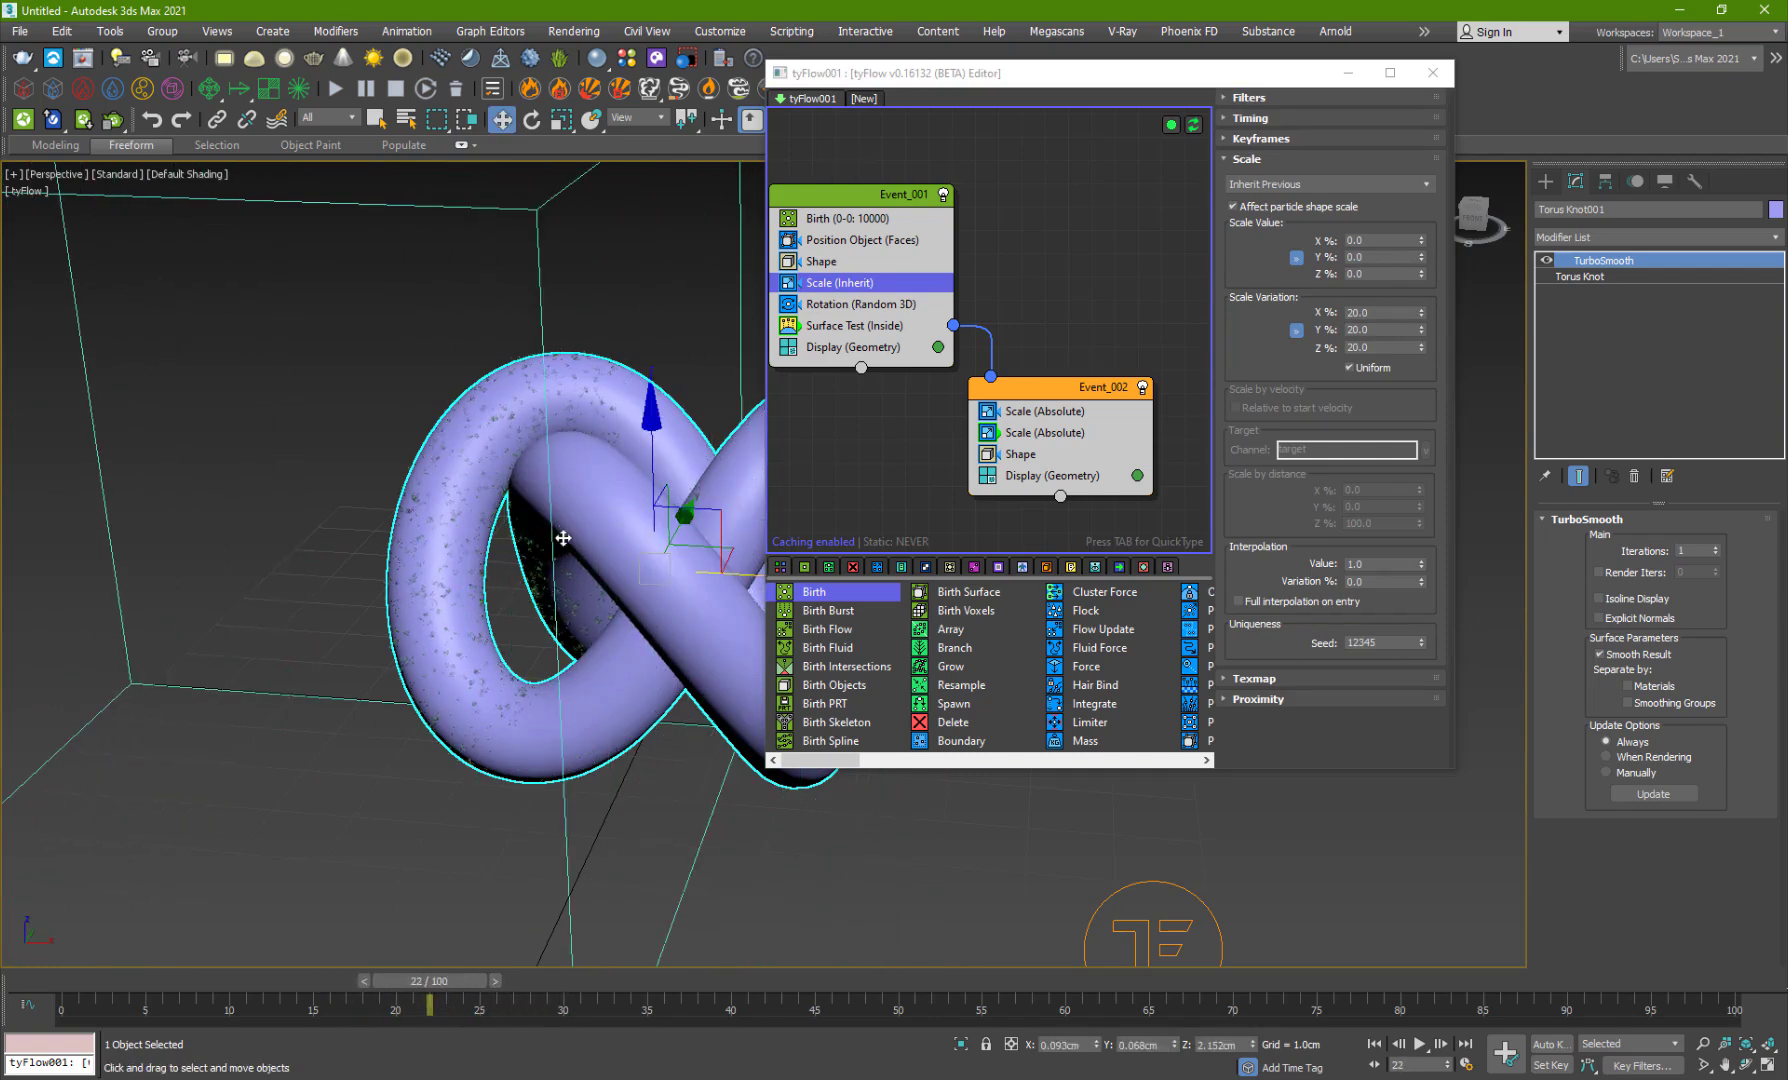
scroll(522, 540, "up", 5)
Step: Set the scale value of Event_002's second Scale operator to 400% on all axes
left_click(1196, 409)
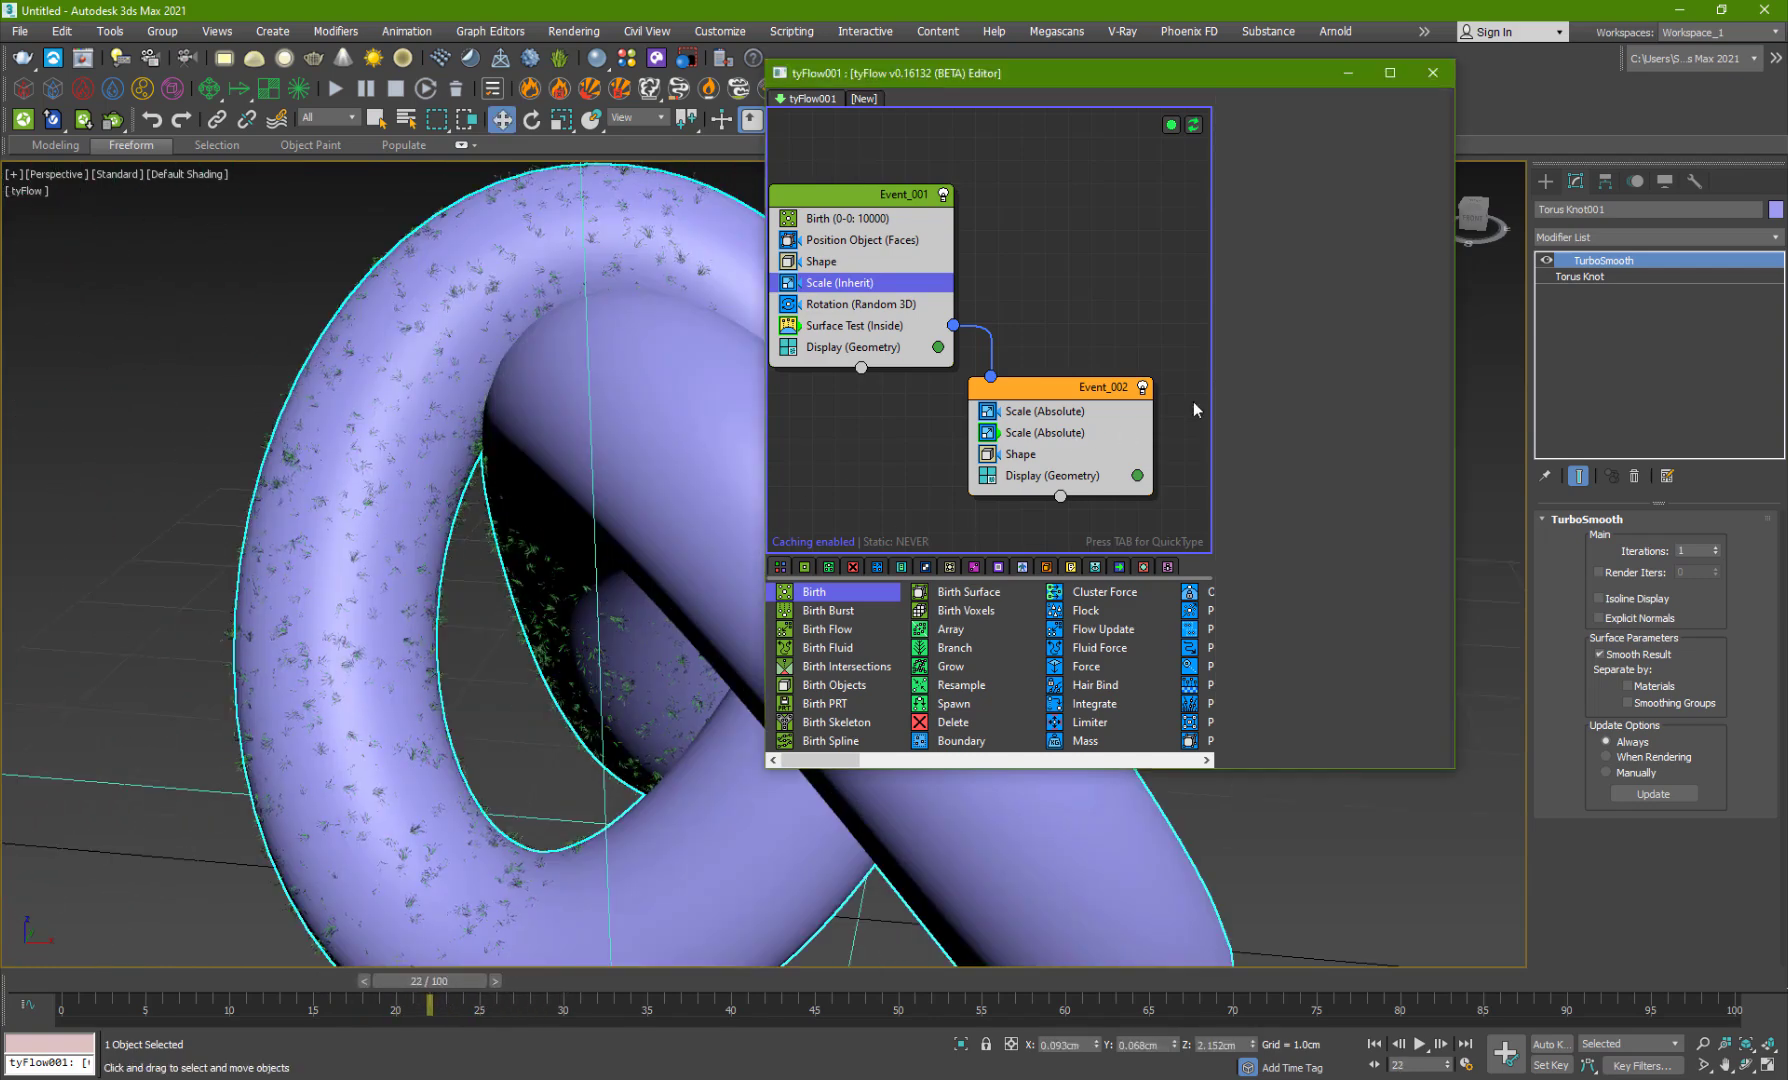
left_click(1098, 433)
left_click_drag(1250, 671, 1348, 587)
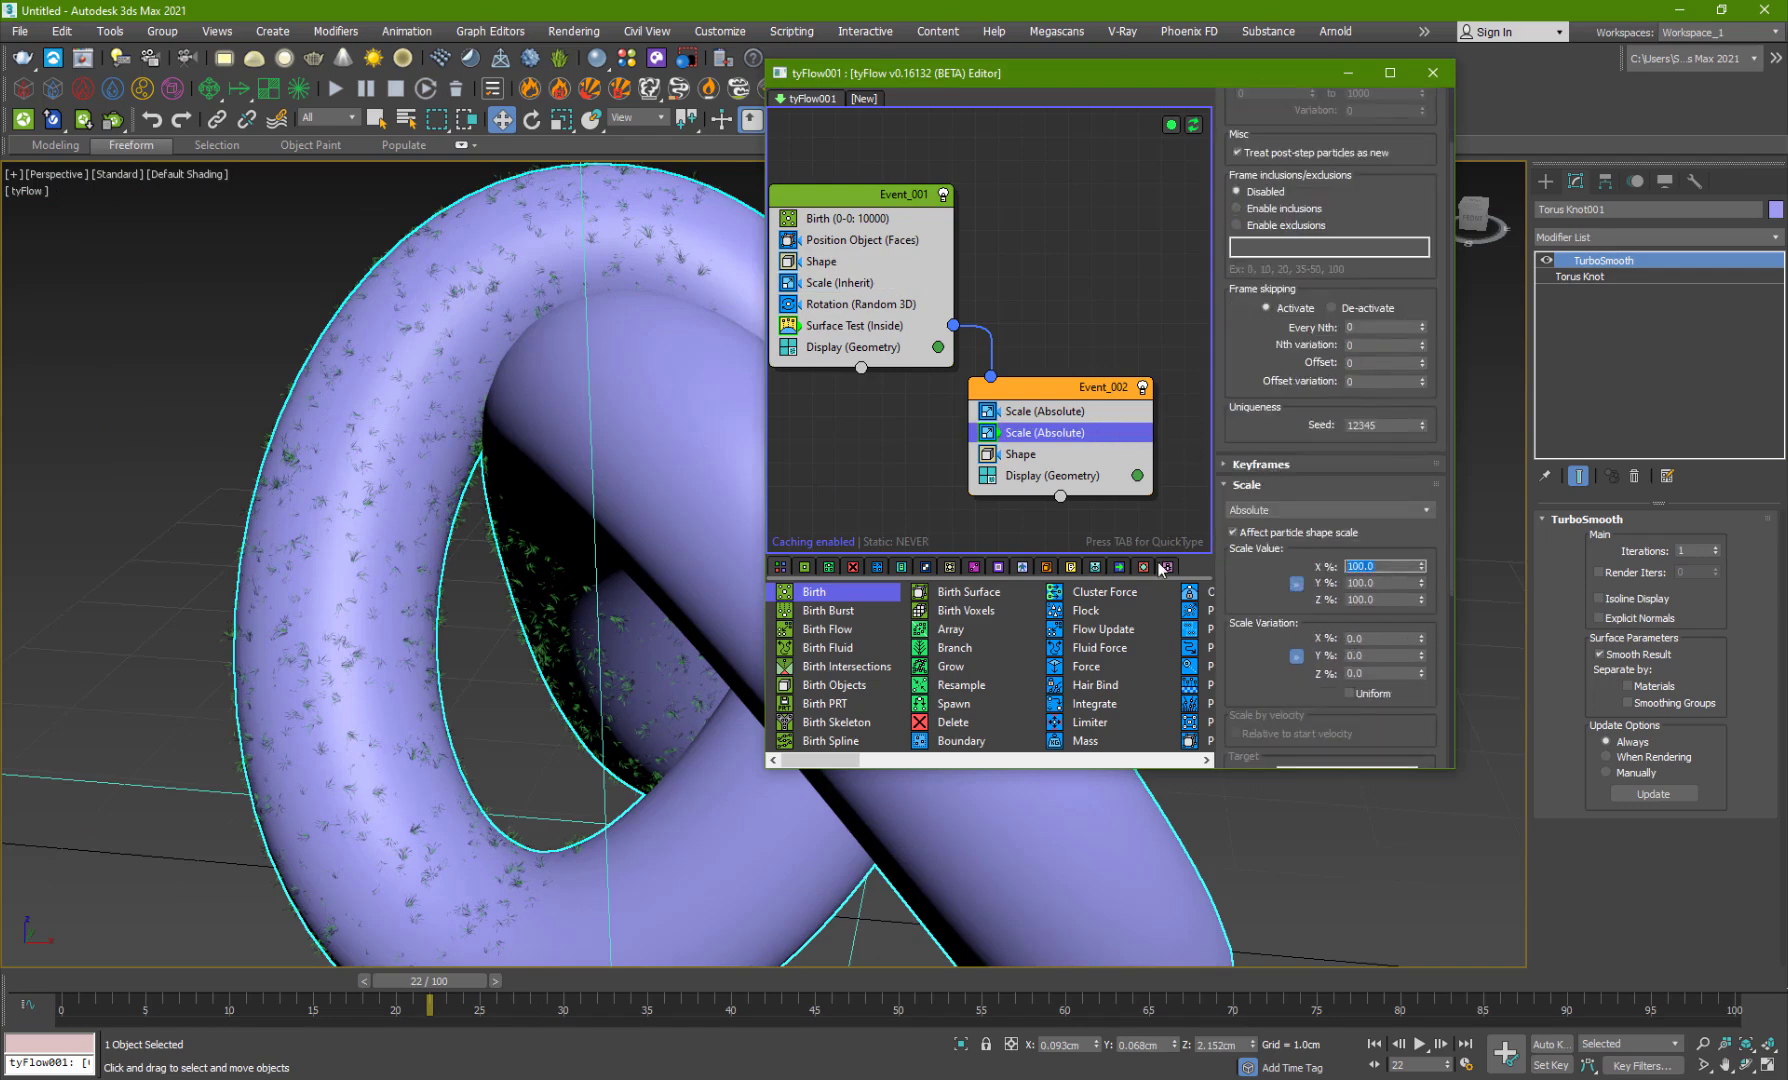
key("Return")
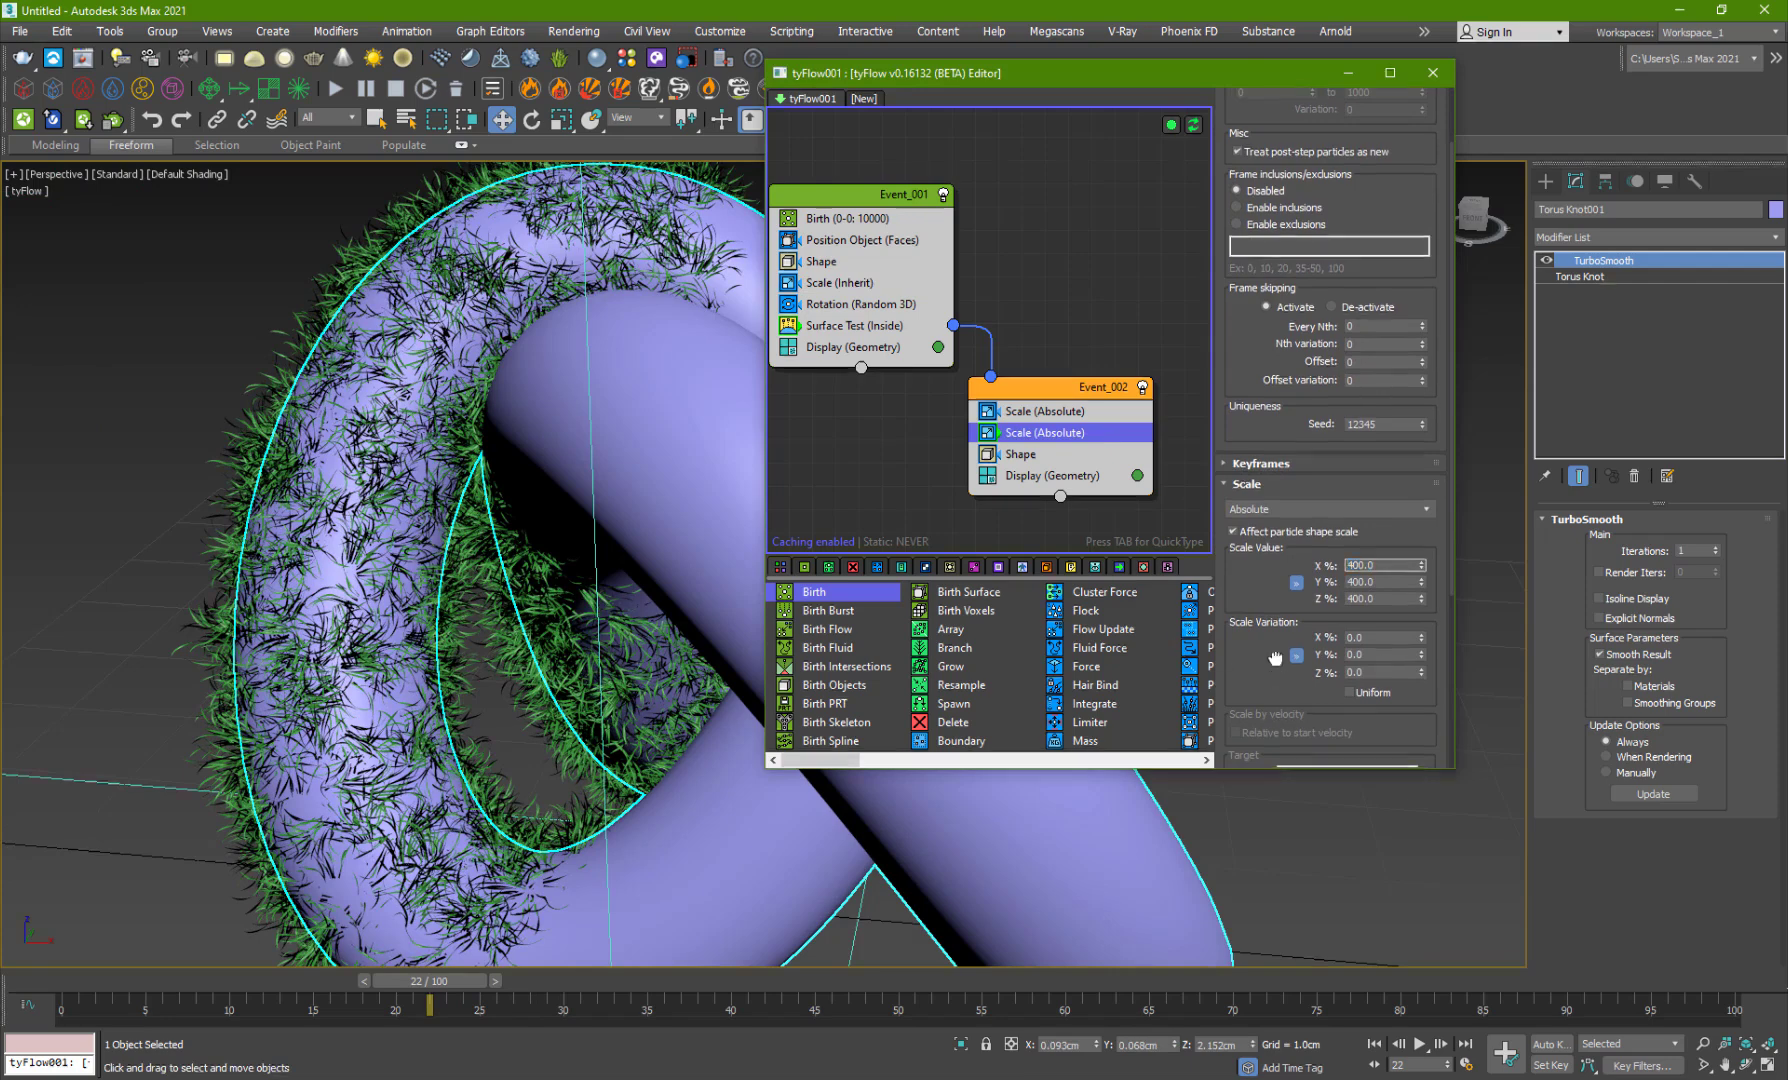
Step: Set the interpolation value of Event_002's second Scale operator to 0.1
left_click_drag(1327, 681, 1327, 540)
left_click_drag(1283, 725, 1230, 672)
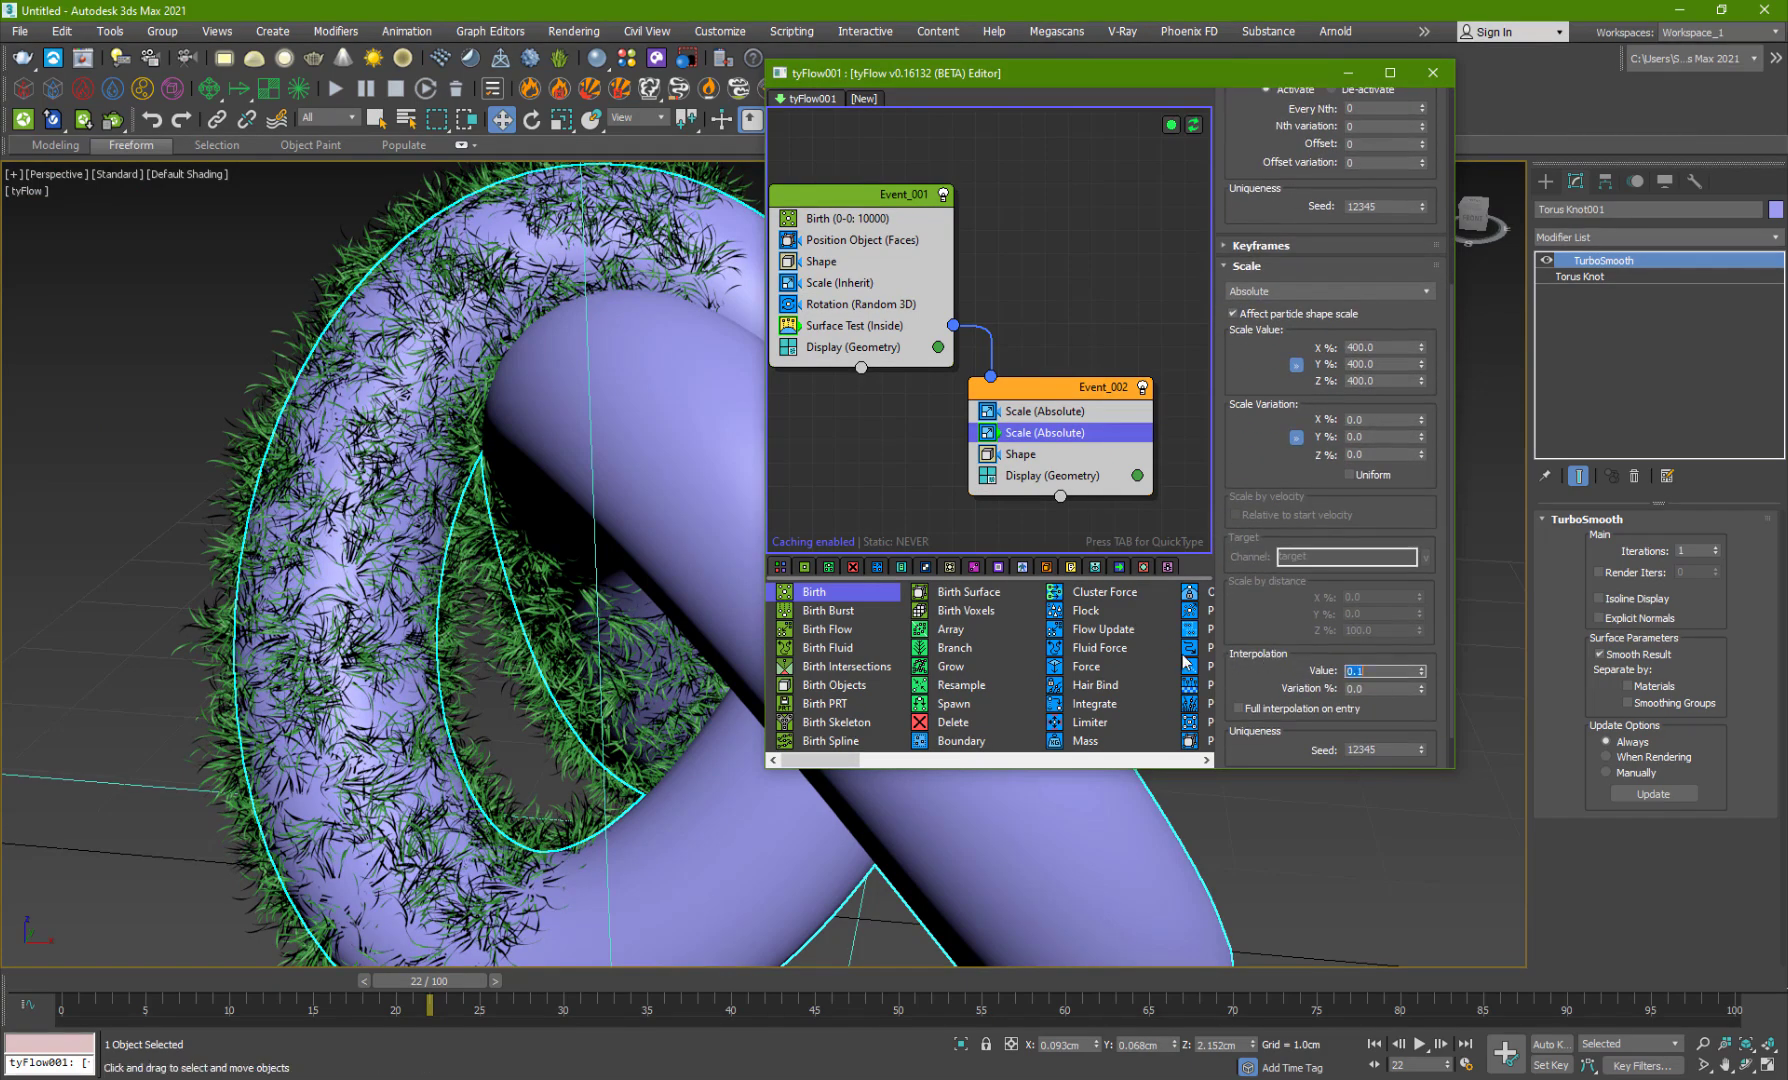
key("Return")
Step: Play and scrub the animation to check how gradually the grass grows
left_click_drag(423, 983, 128, 950)
key("slash")
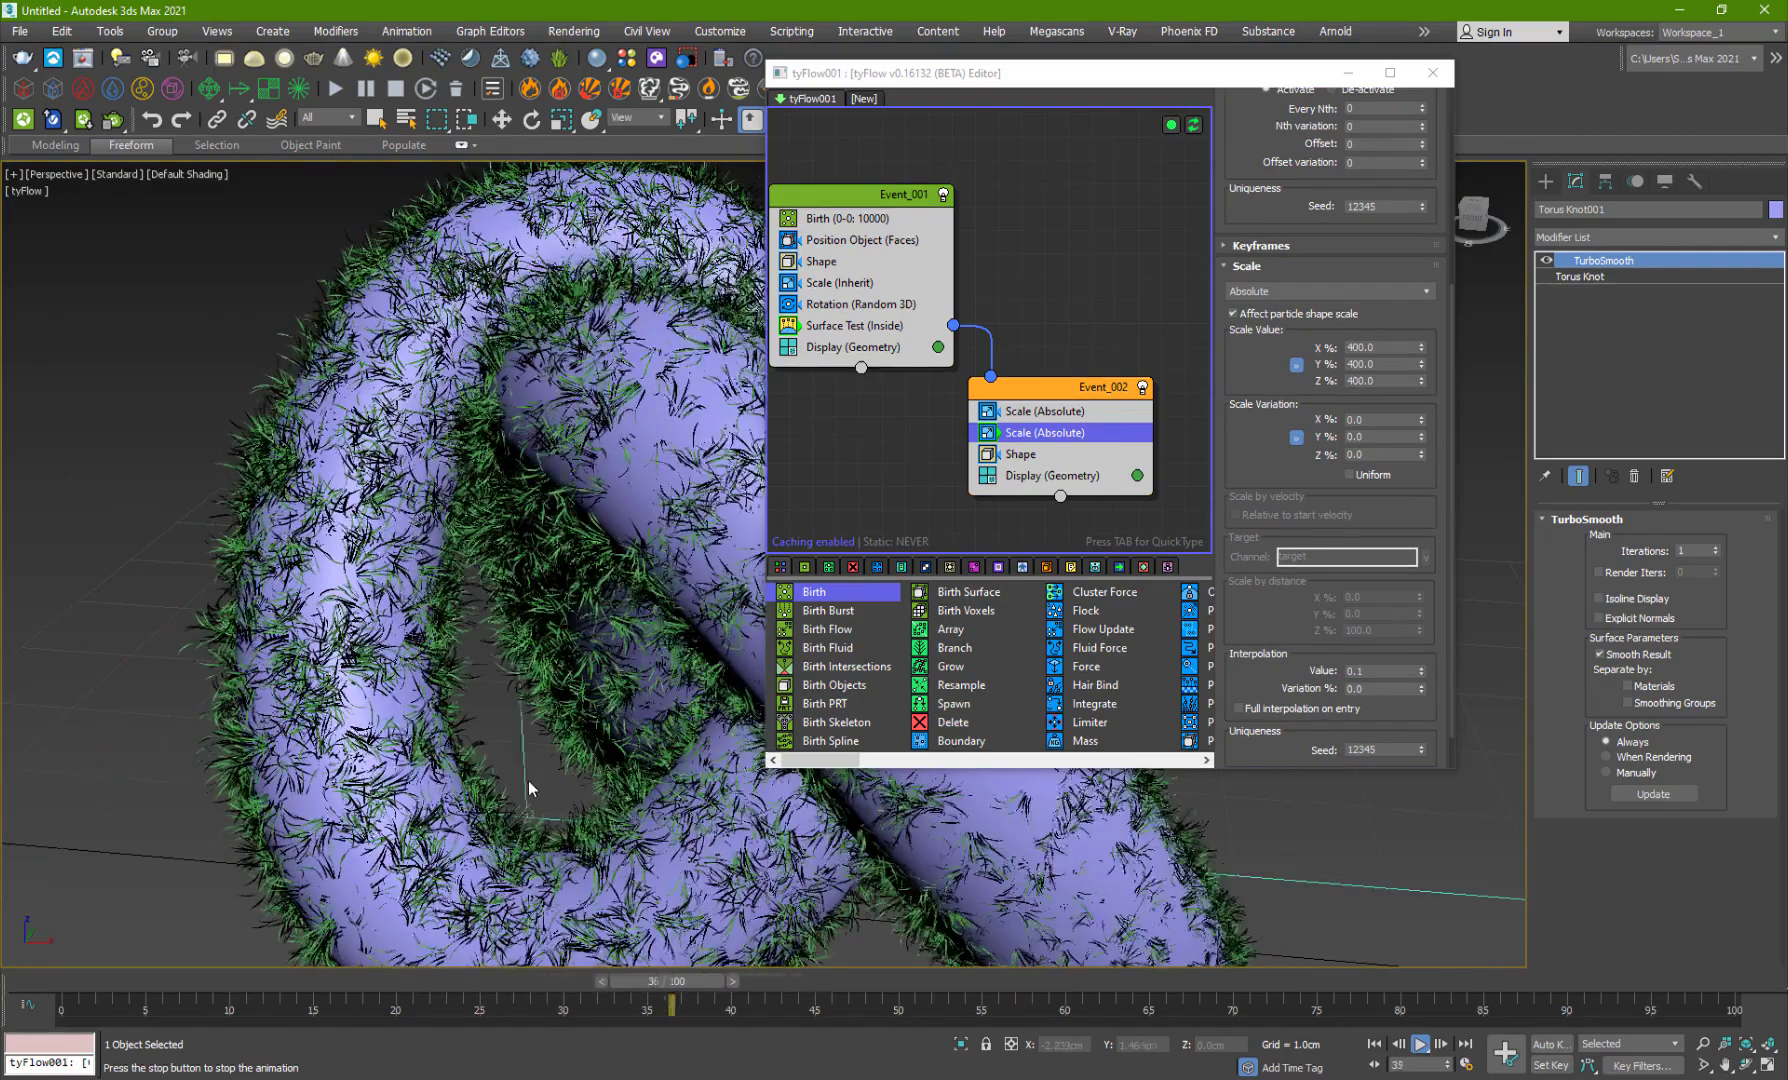
key("slash")
mouse_move(405, 997)
left_mouse_down()
mouse_move(391, 981)
mouse_move(765, 975)
mouse_move(412, 972)
left_mouse_up()
Step: Select the animated sphere and move its end keyframe to about frame 89 to slow its motion
scroll(322, 585, "down", 5)
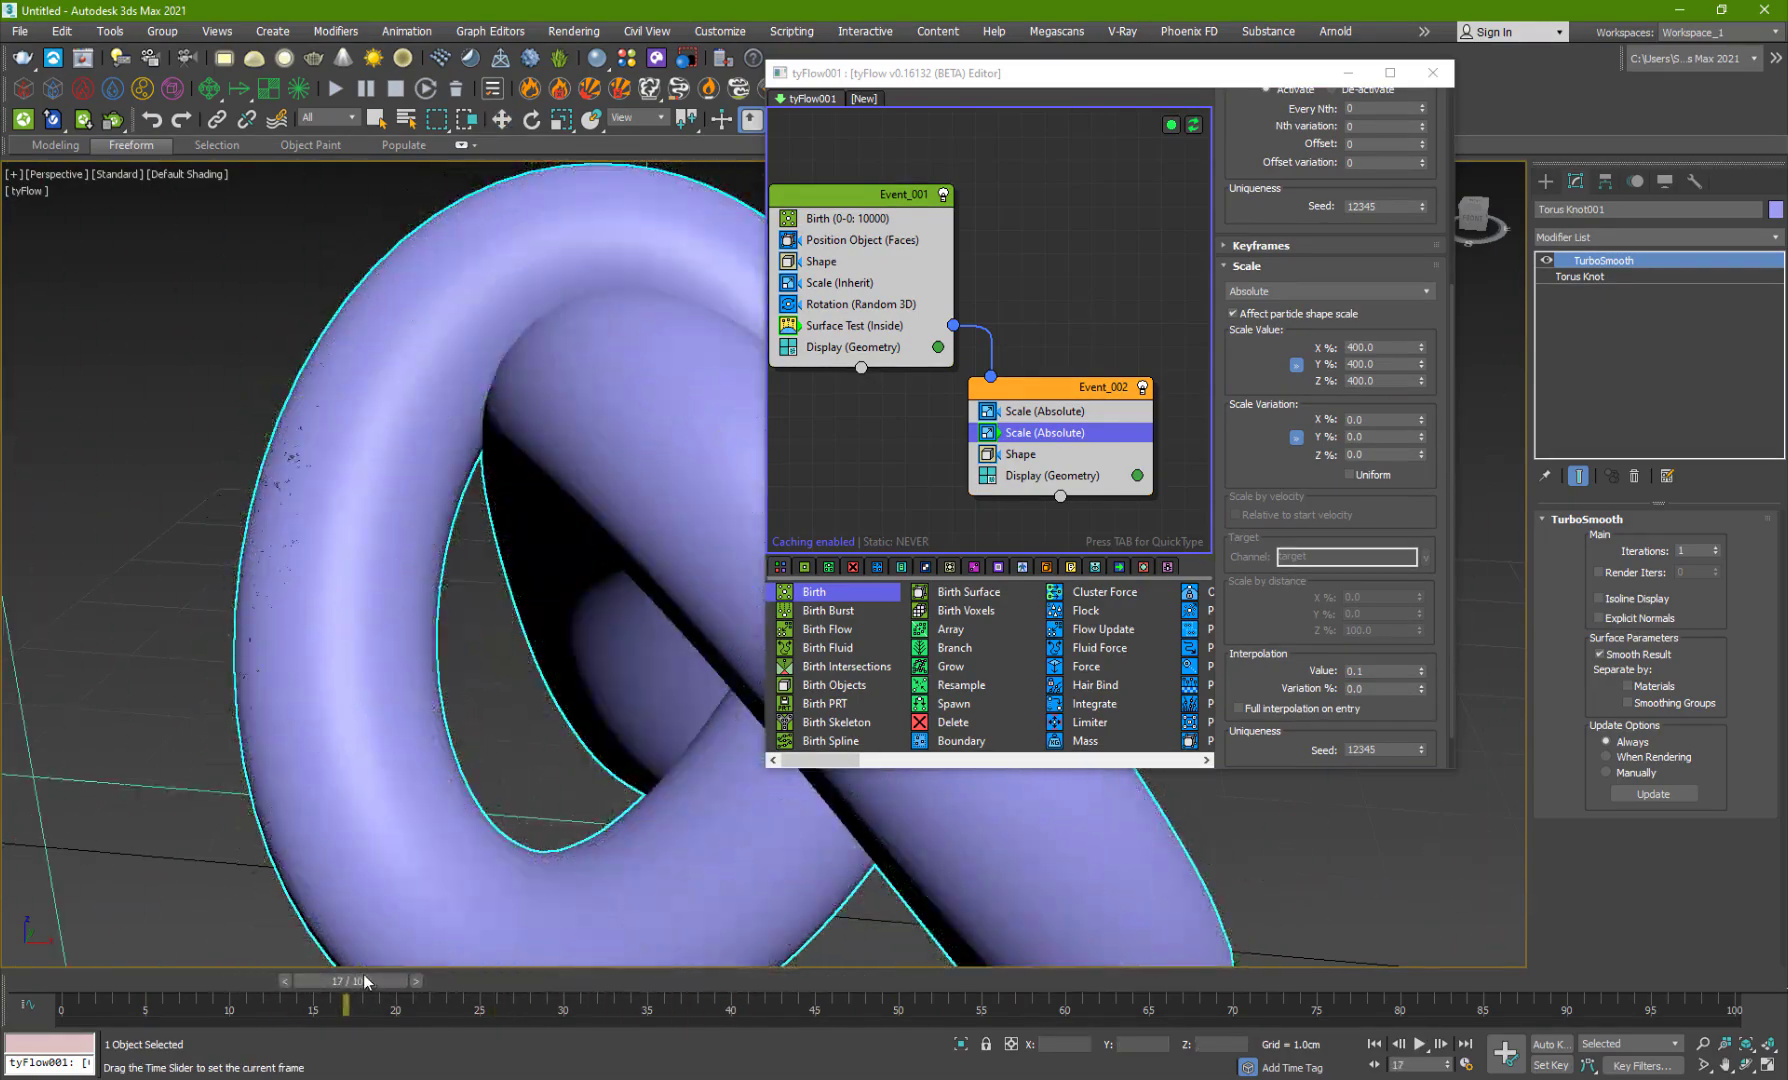
left_click(265, 527)
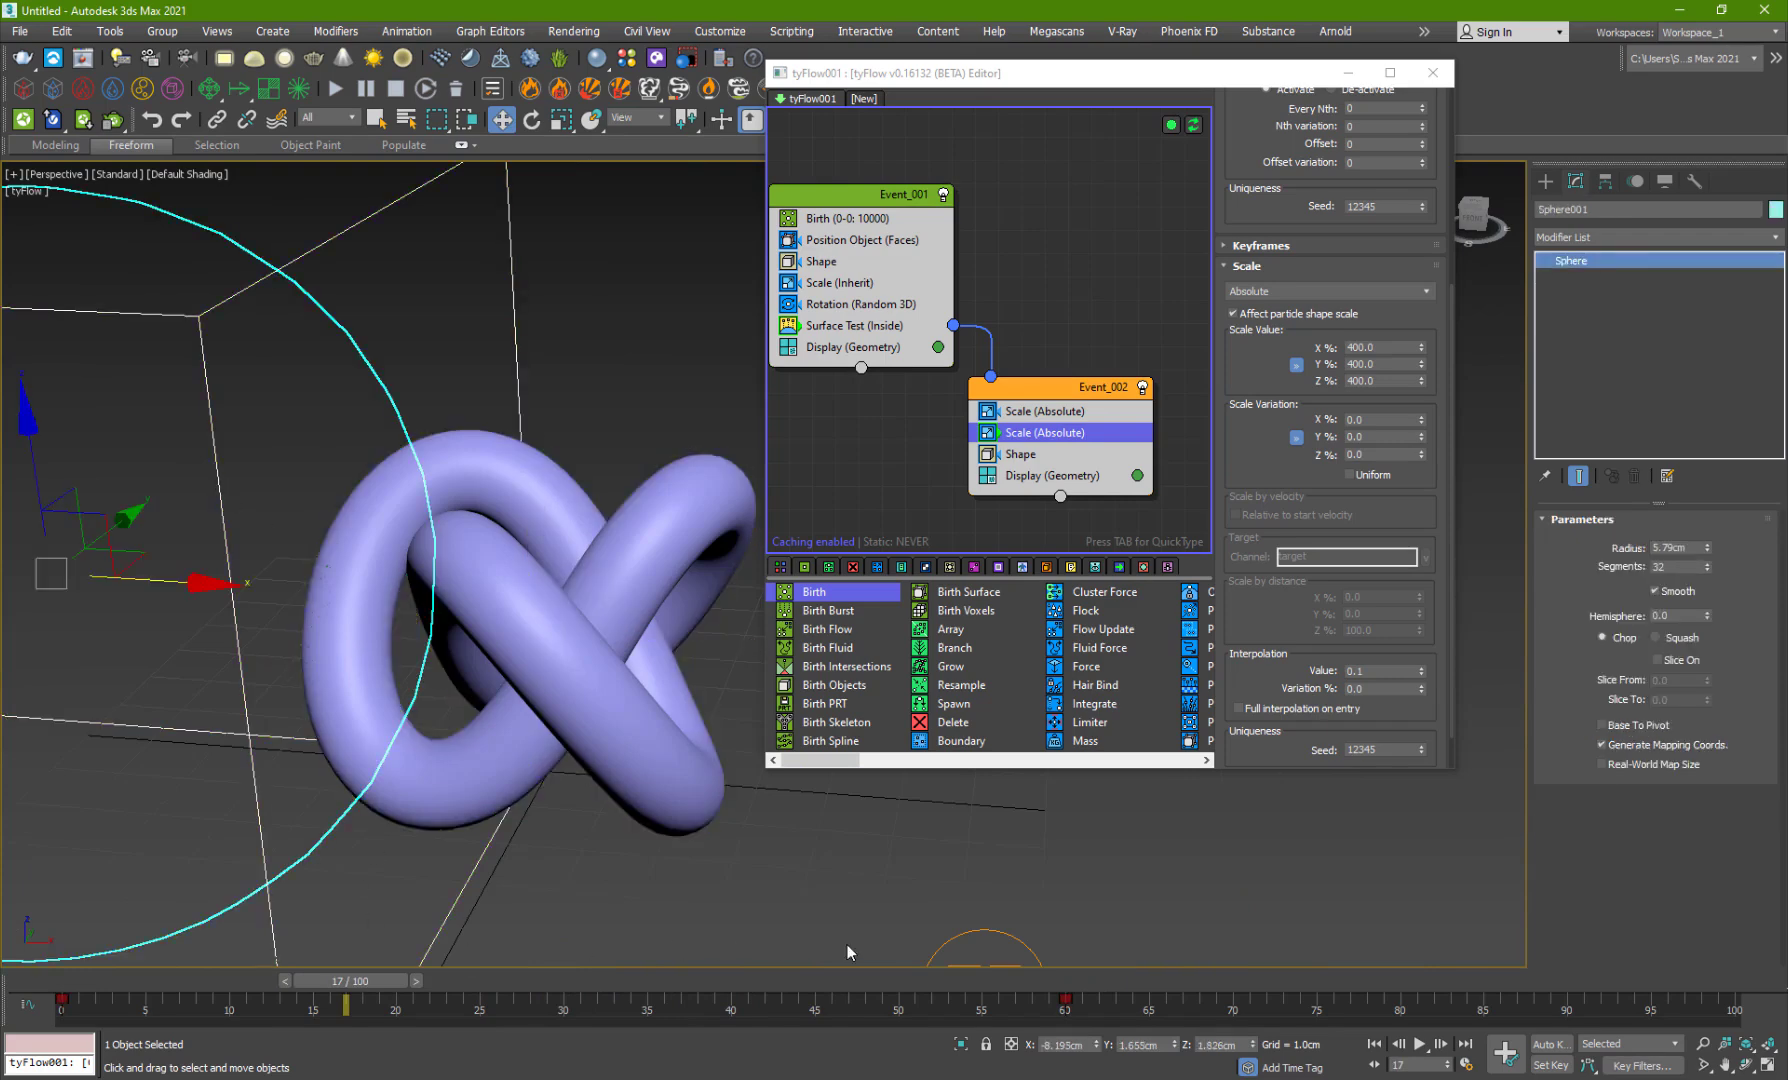
mouse_move(1083, 1014)
left_mouse_down()
mouse_move(995, 1029)
mouse_move(1200, 998)
mouse_move(1550, 998)
left_mouse_up()
Step: Scrub and play the retimed animation to examine the grass growth along the torus knot up close
left_click_drag(406, 993, 1065, 998)
scroll(516, 632, "up", 5)
middle_click_drag(516, 632, 555, 615, "alt")
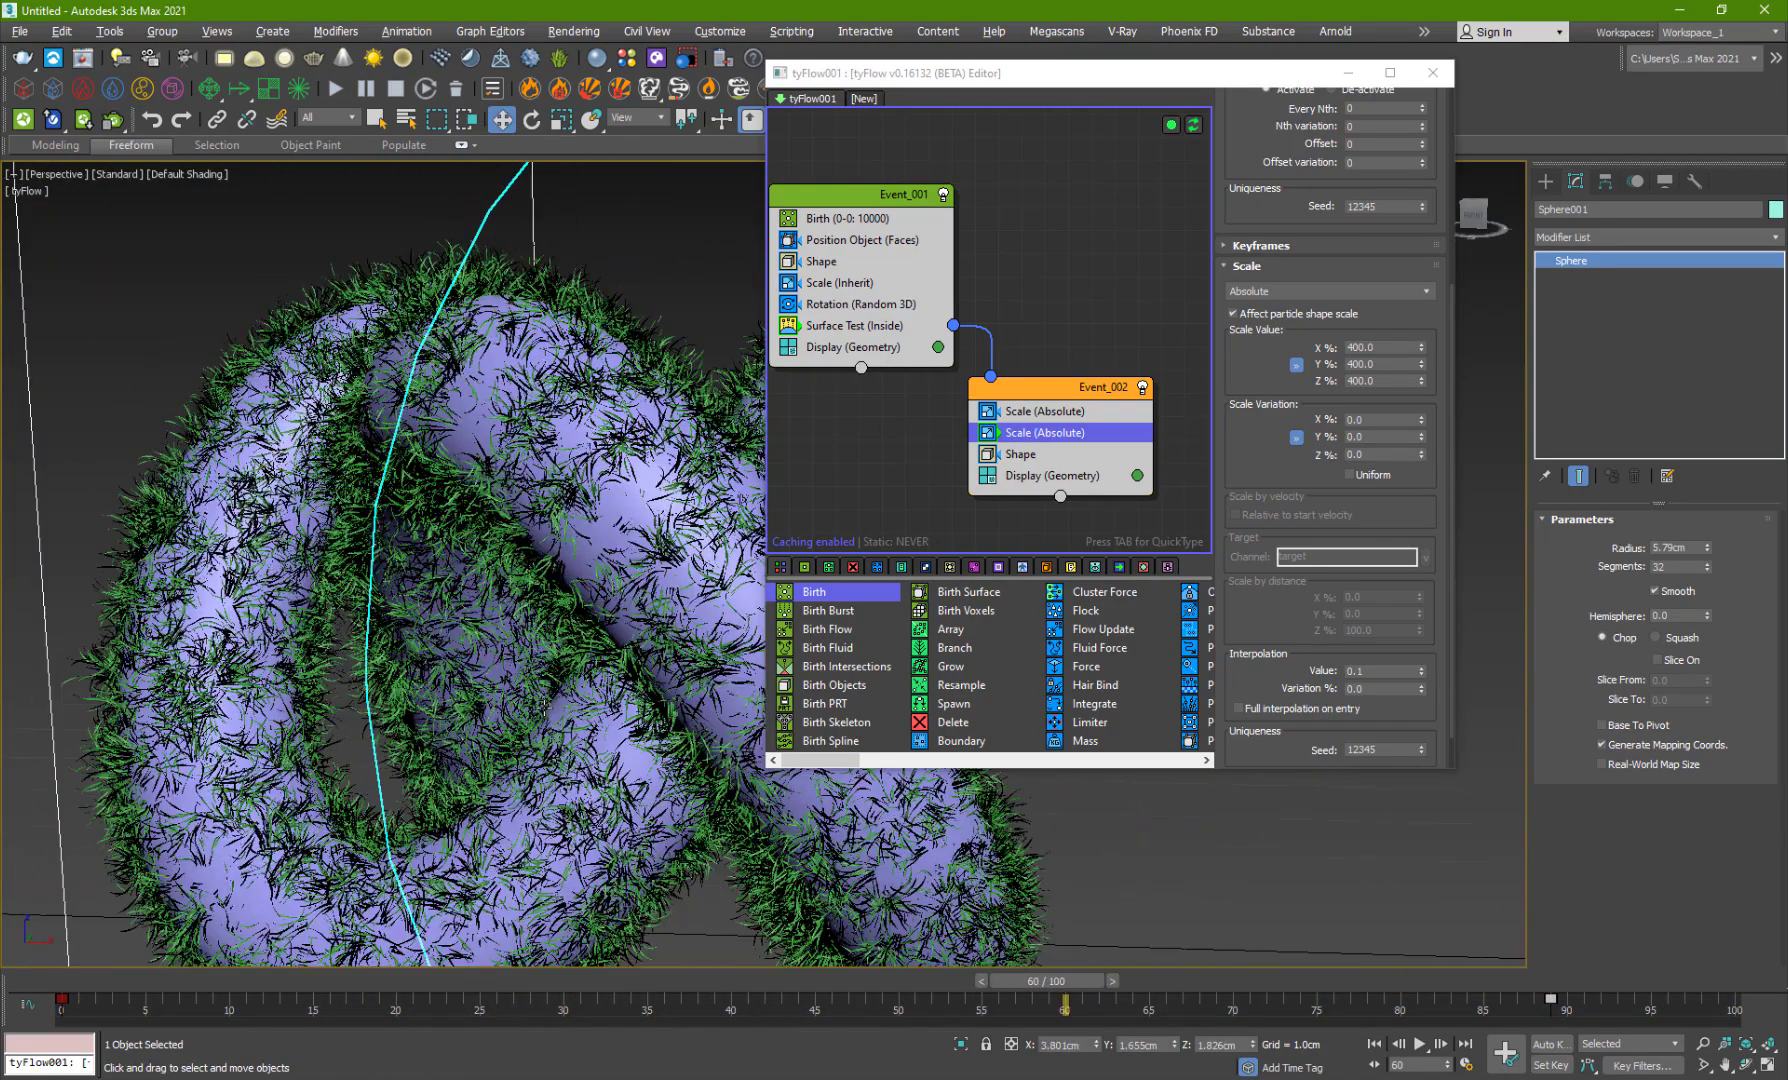
left_click_drag(533, 982, 694, 975)
key("slash")
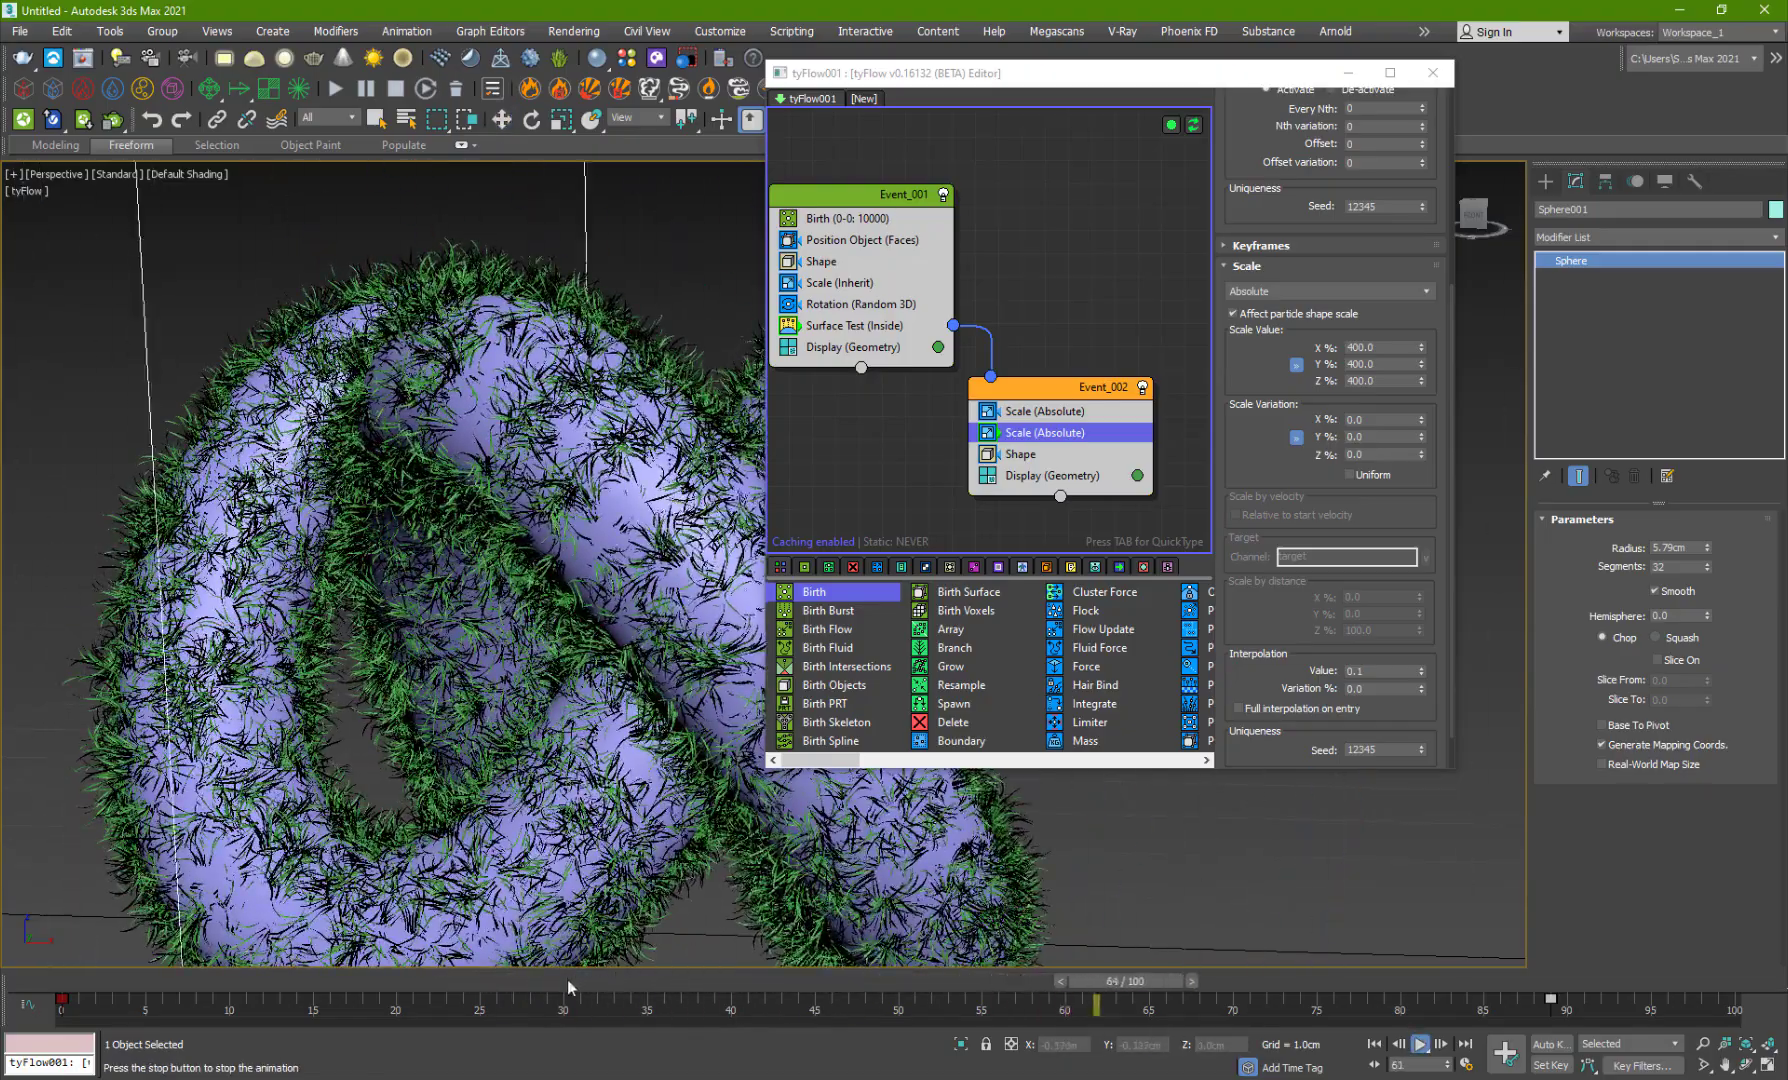
key("slash")
left_click_drag(476, 982, 767, 915)
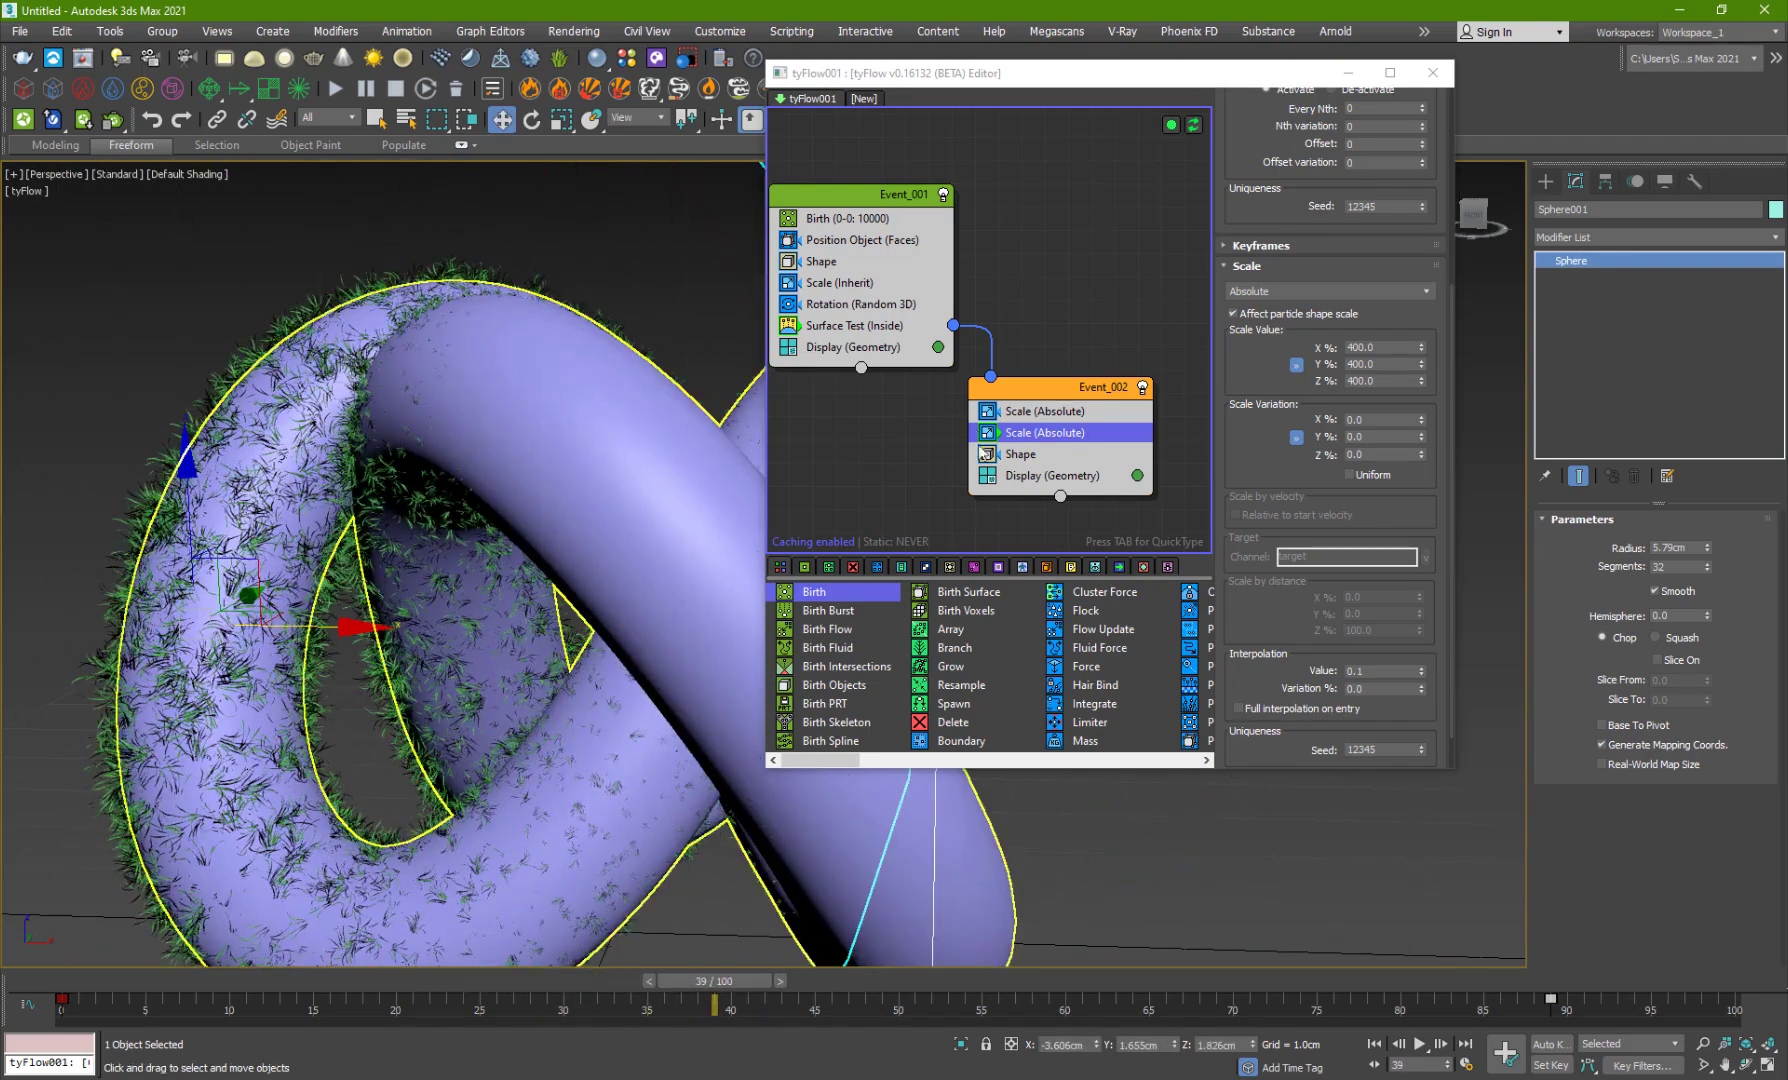
Step: Create a separate event containing a Time Test operator in the empty space below Event_001
middle_click_drag(947, 416, 1012, 396)
left_click(867, 429)
key("Tab")
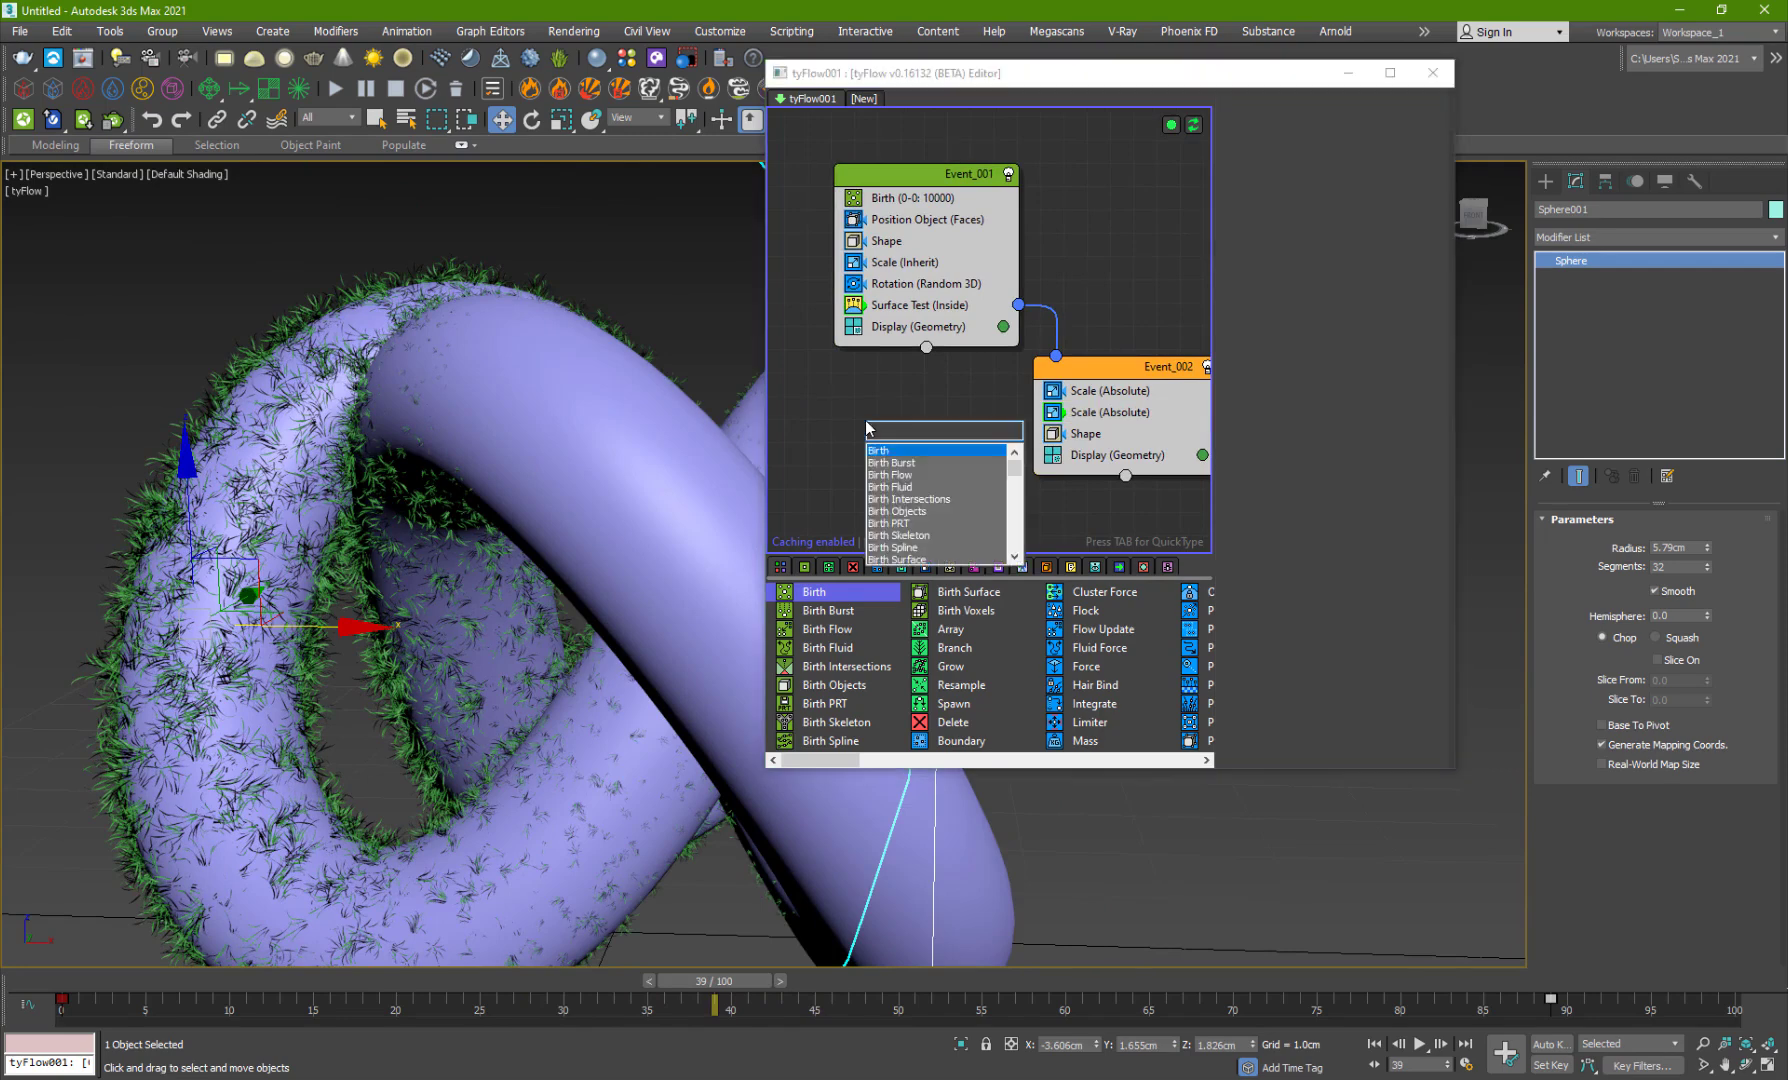
type("time")
key("Return")
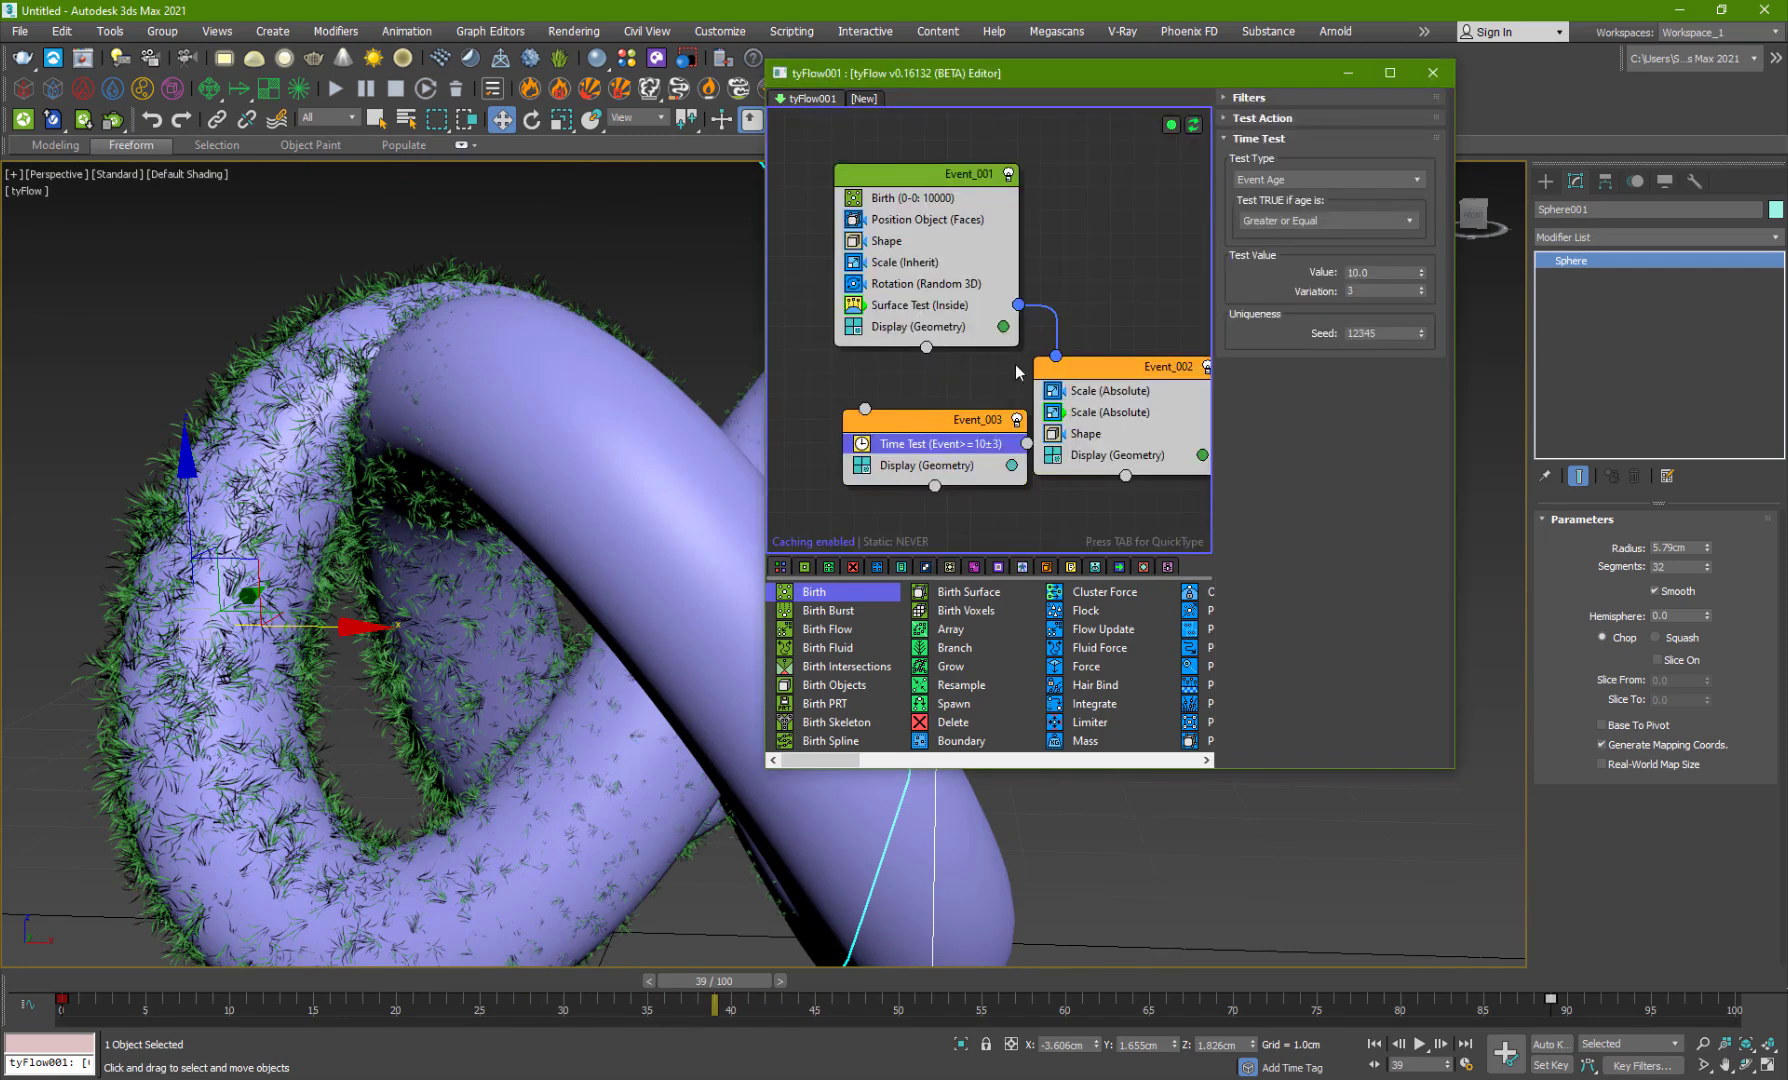
Step: Remove the connection between Event_001 and Event_002, spread the events apart, and connect the Surface Test to Event_003
left_click(1048, 314)
key("Delete")
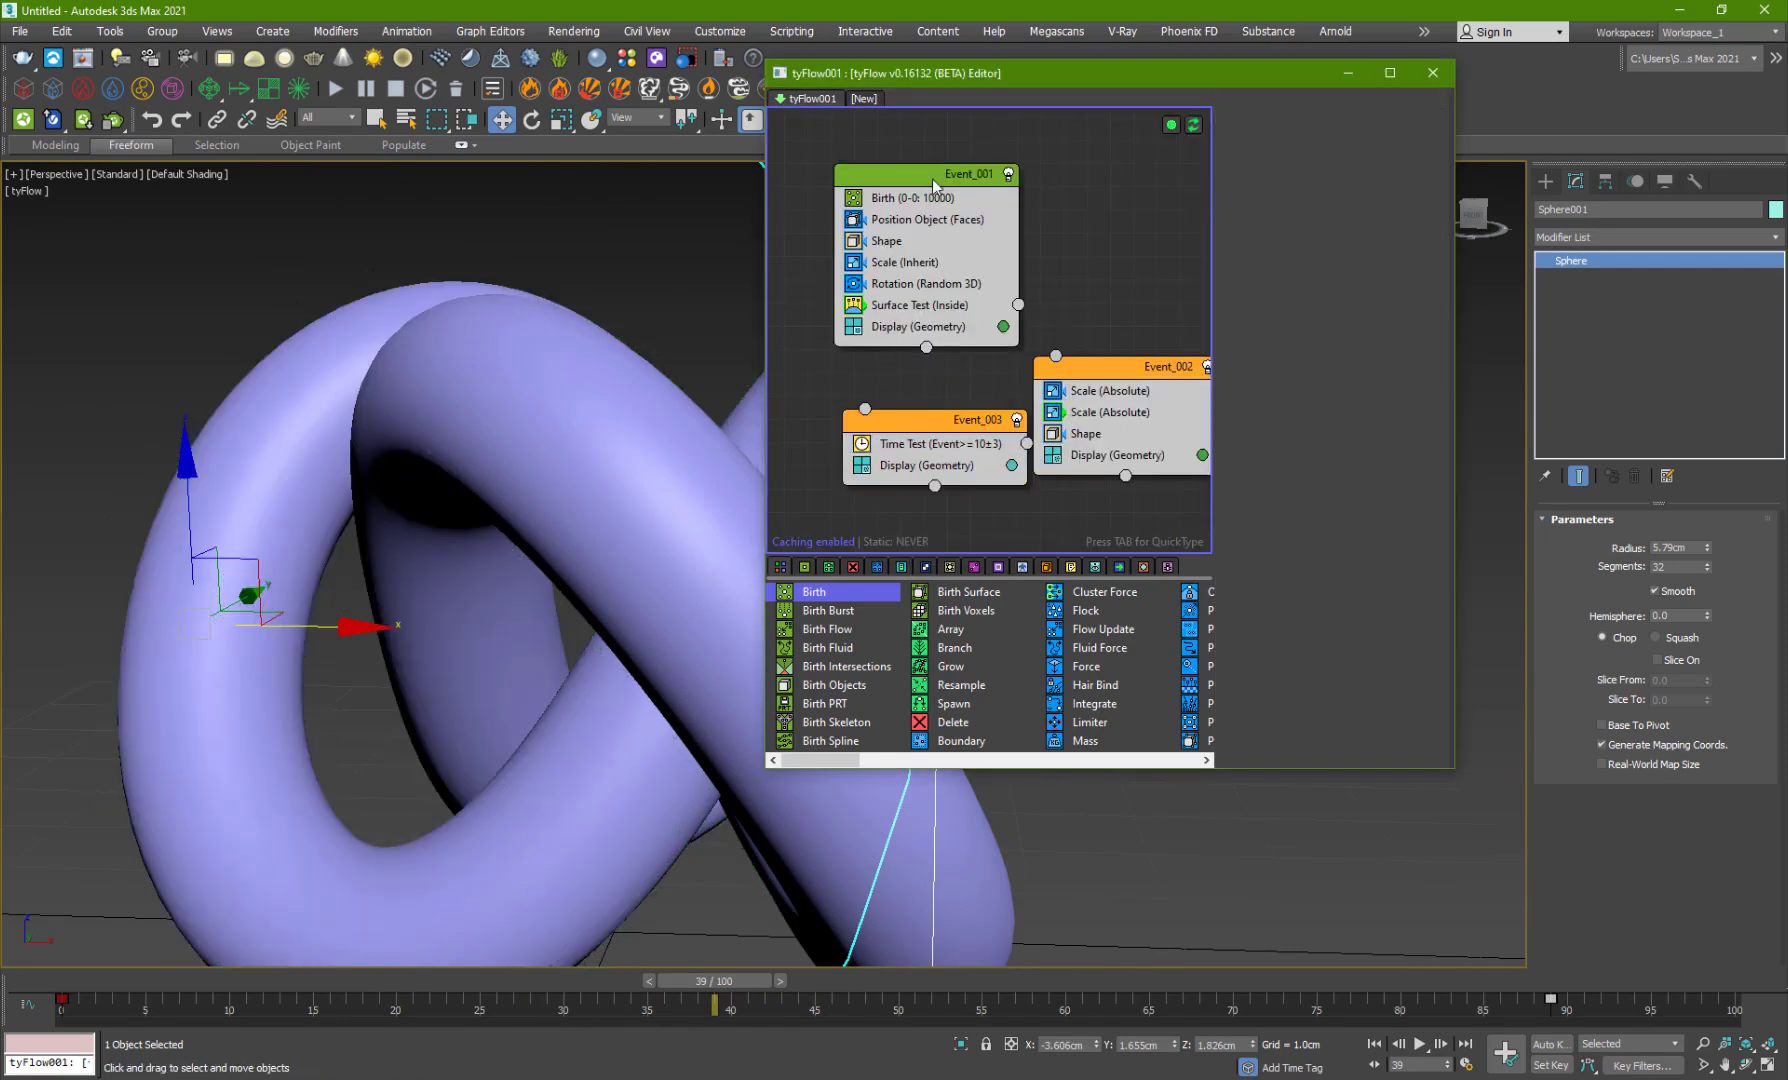
left_click_drag(931, 180, 856, 176)
left_click_drag(1084, 378, 1164, 384)
left_click_drag(854, 477, 1006, 289)
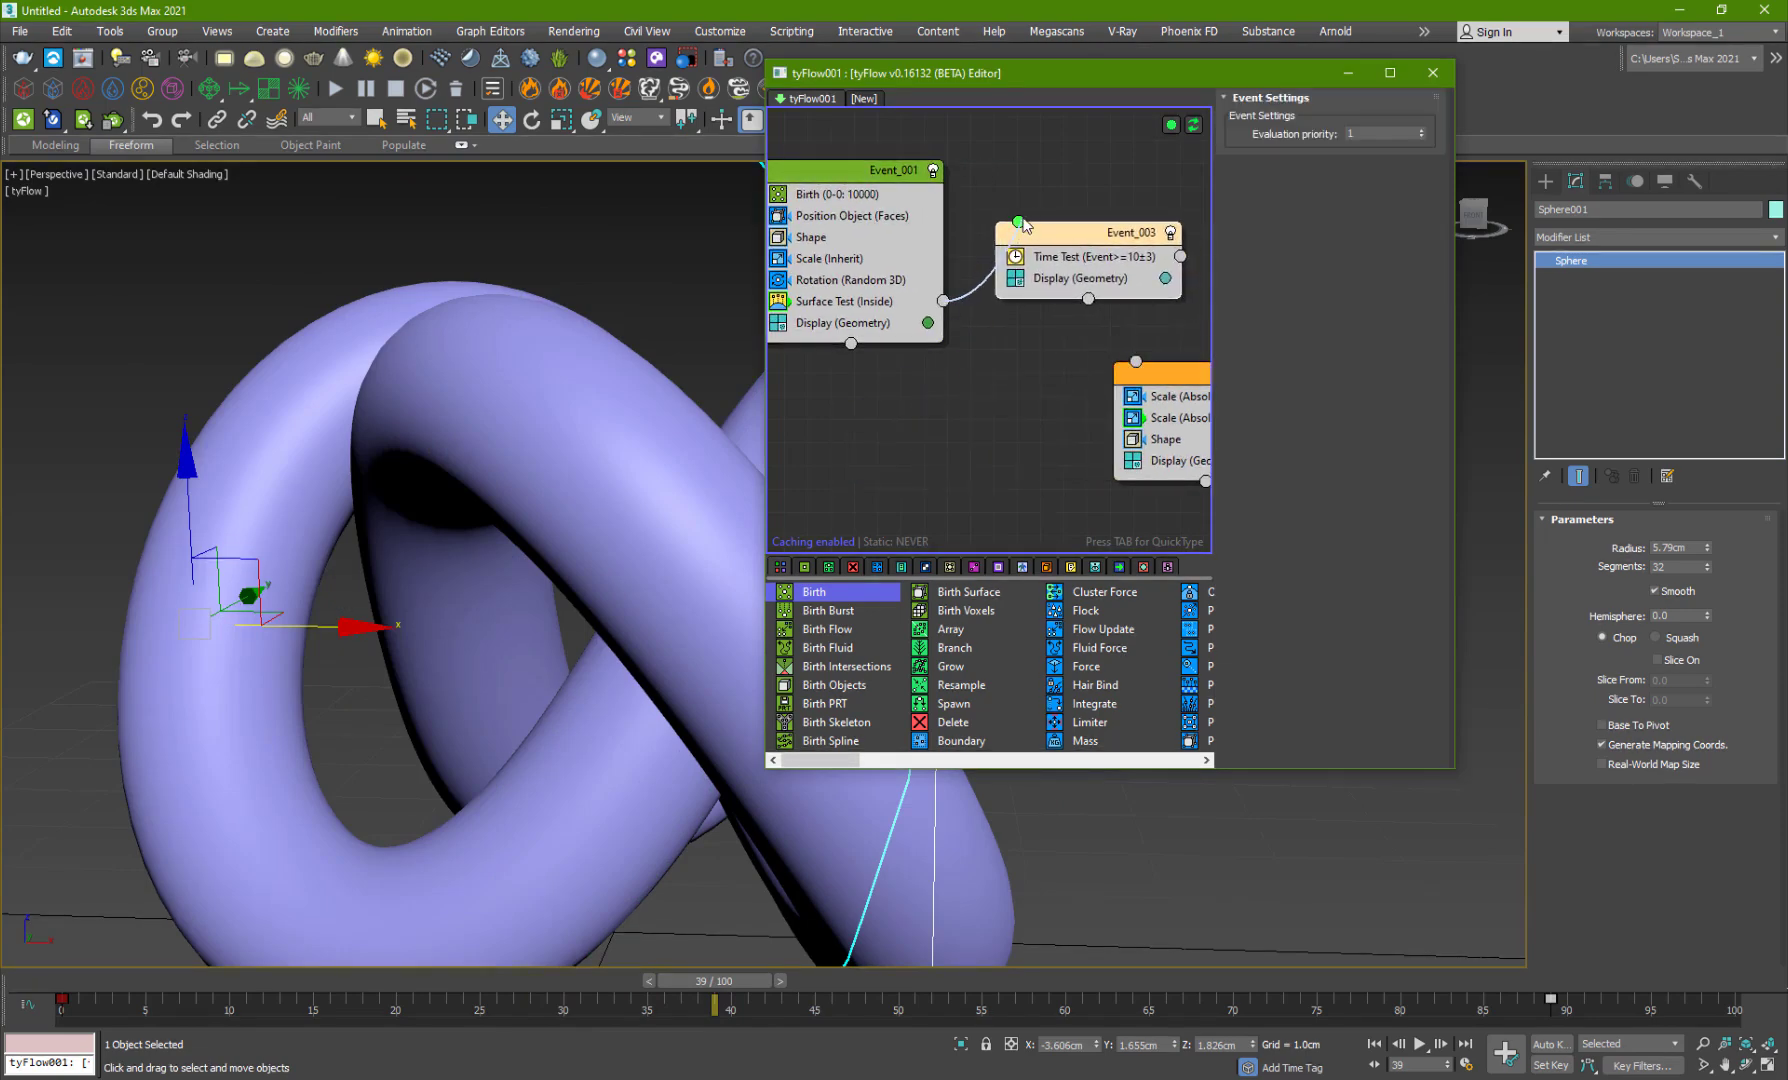
Step: Place Event_003 below Event_001 and connect its Time Test output to Event_002
left_click(1060, 257)
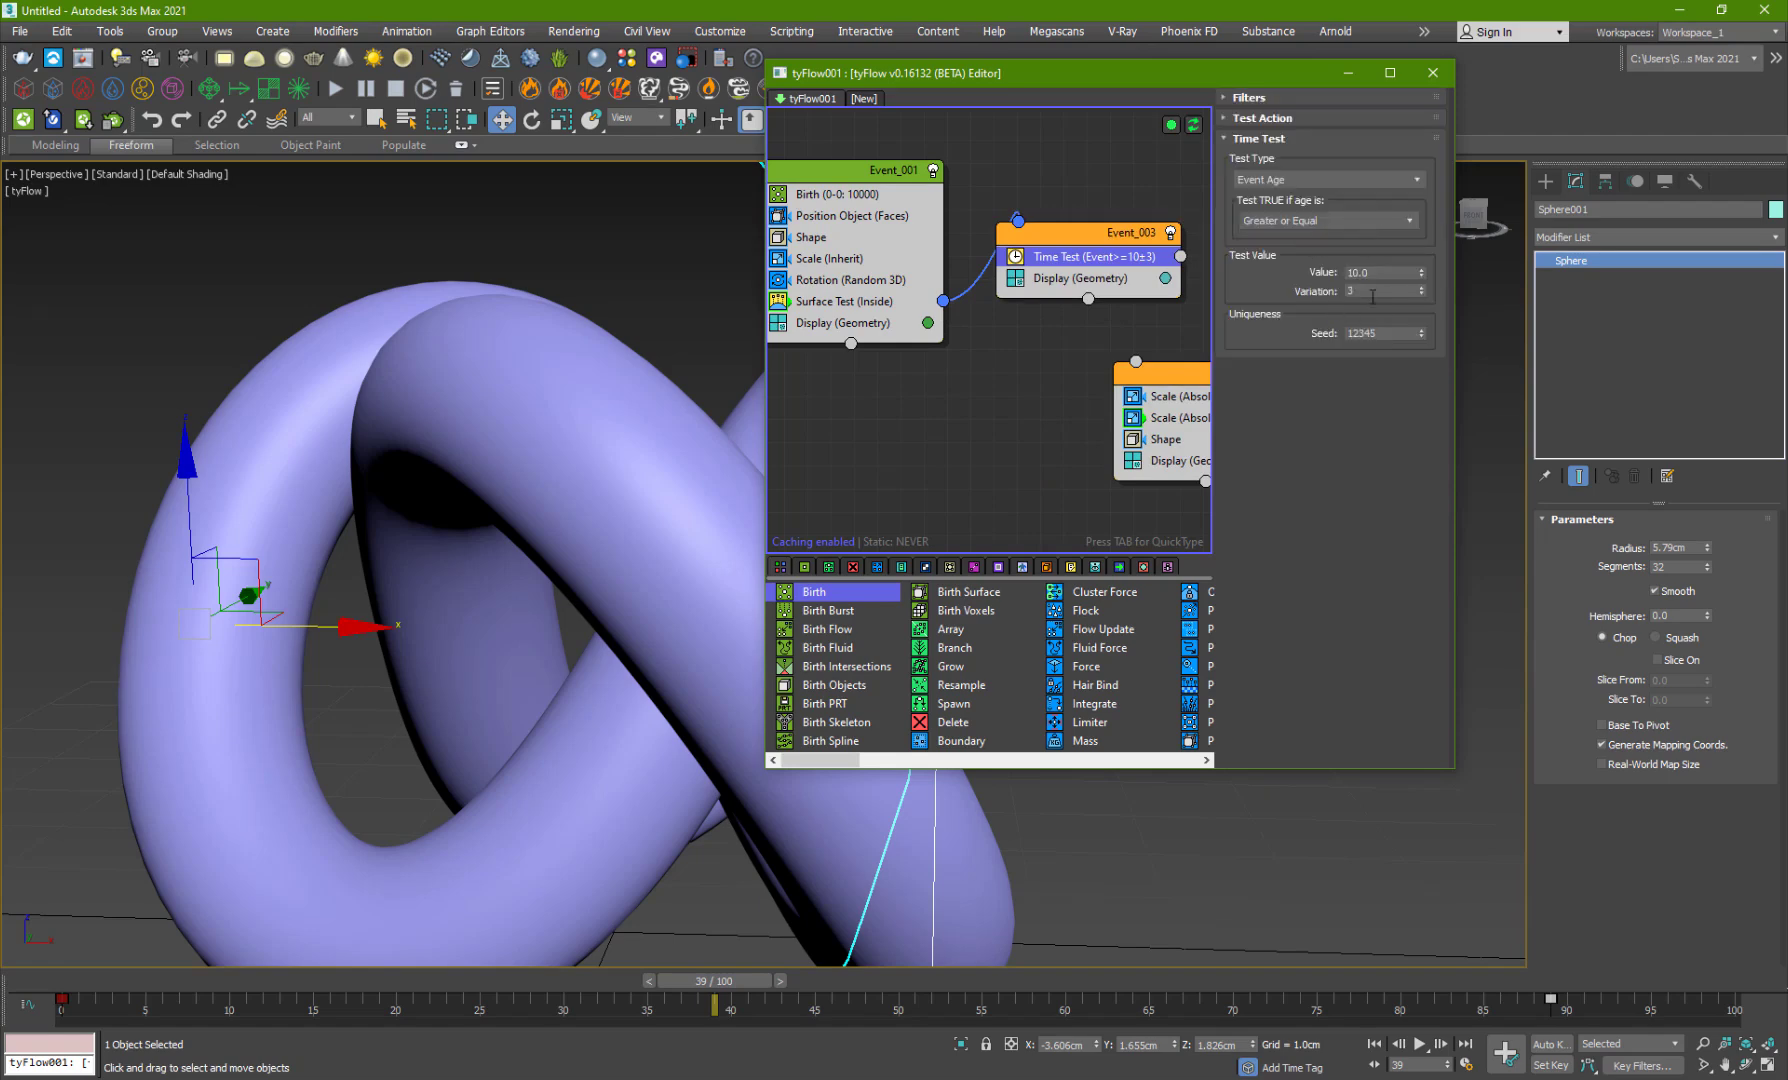
left_click_drag(1092, 240, 927, 439)
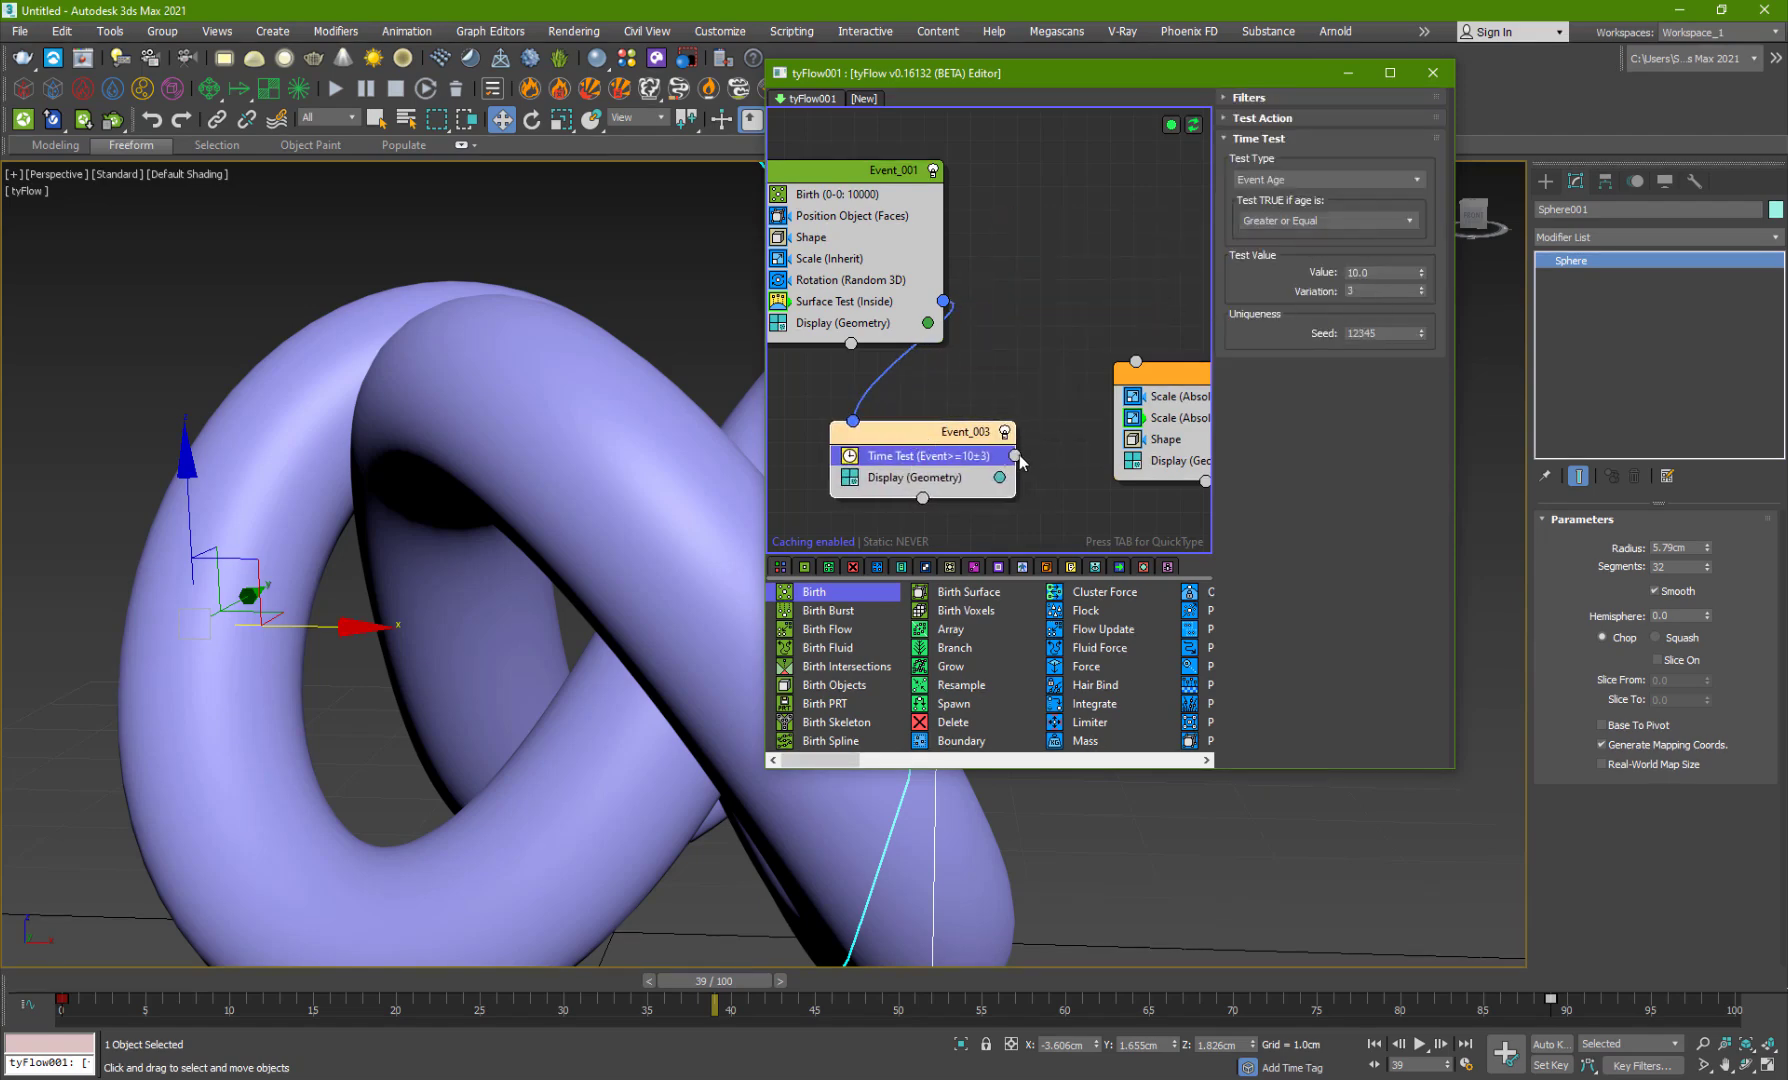
left_click_drag(1141, 370, 1137, 363)
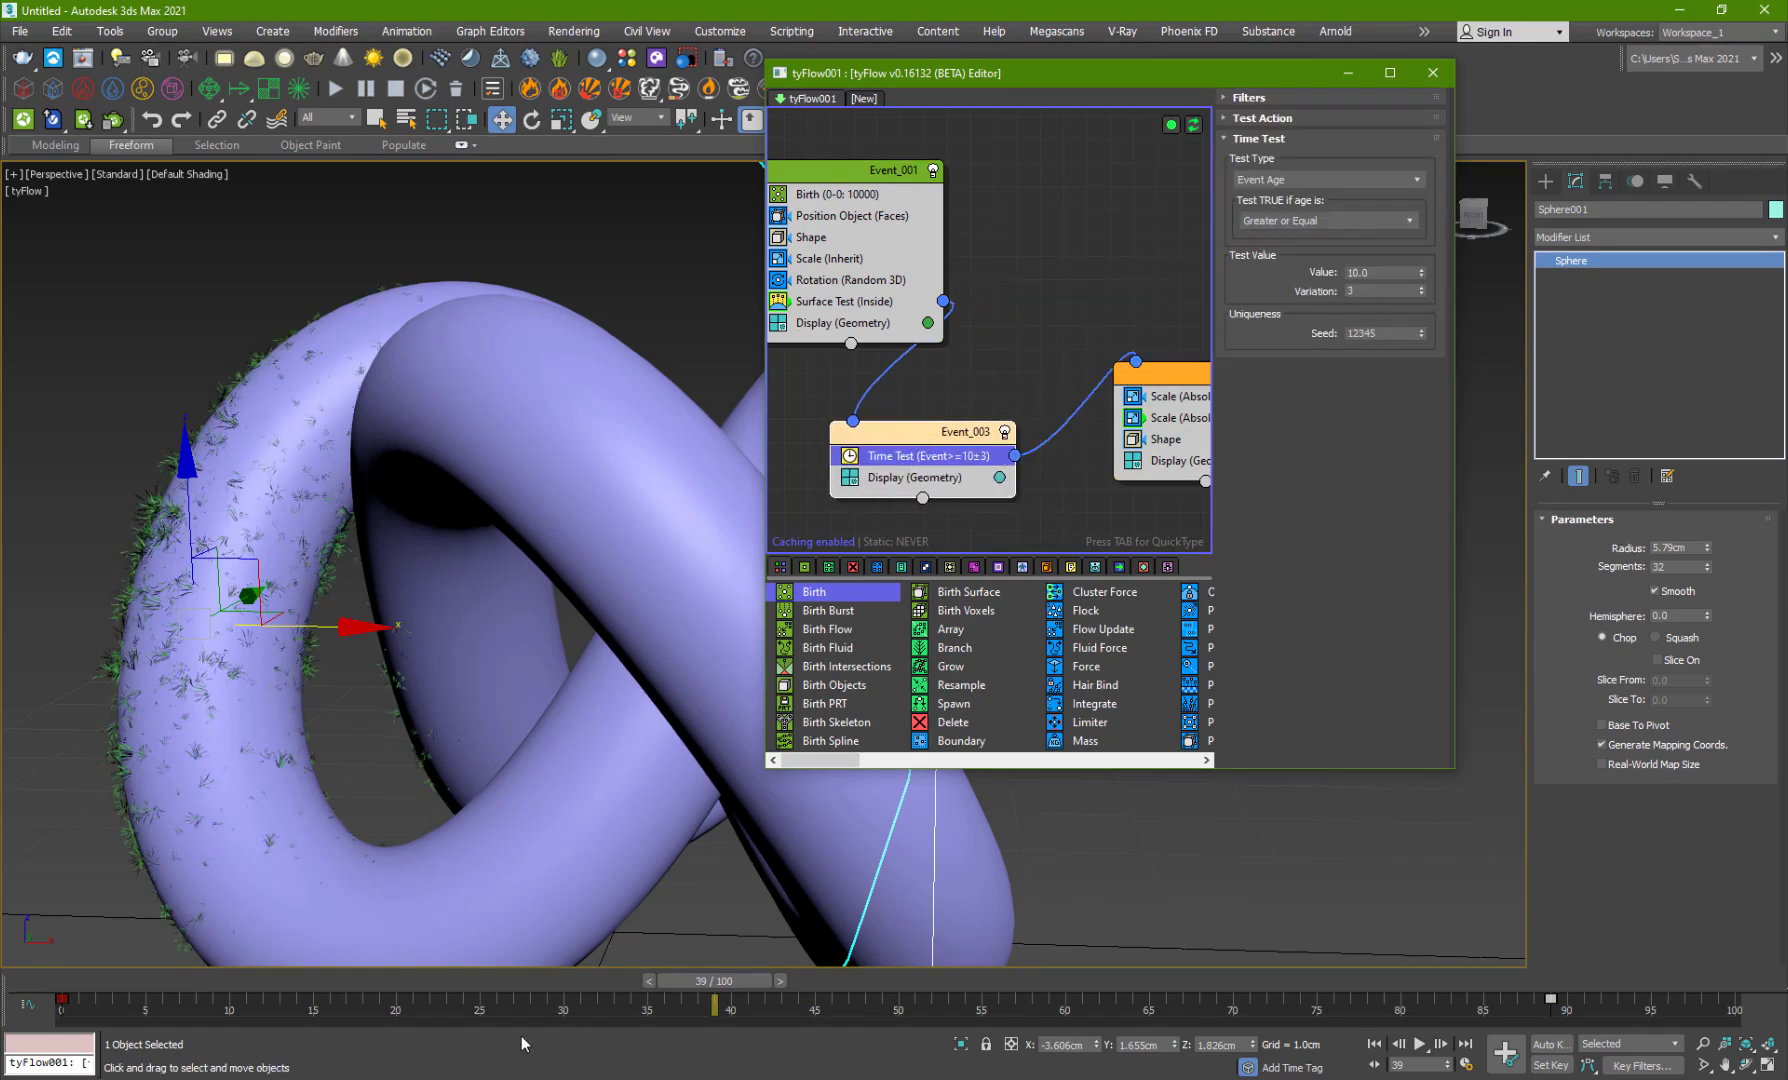
Step: Play and scrub the animation to review the grass growth with the Time Test in the flow
left_click_drag(475, 984, 788, 890)
key("slash")
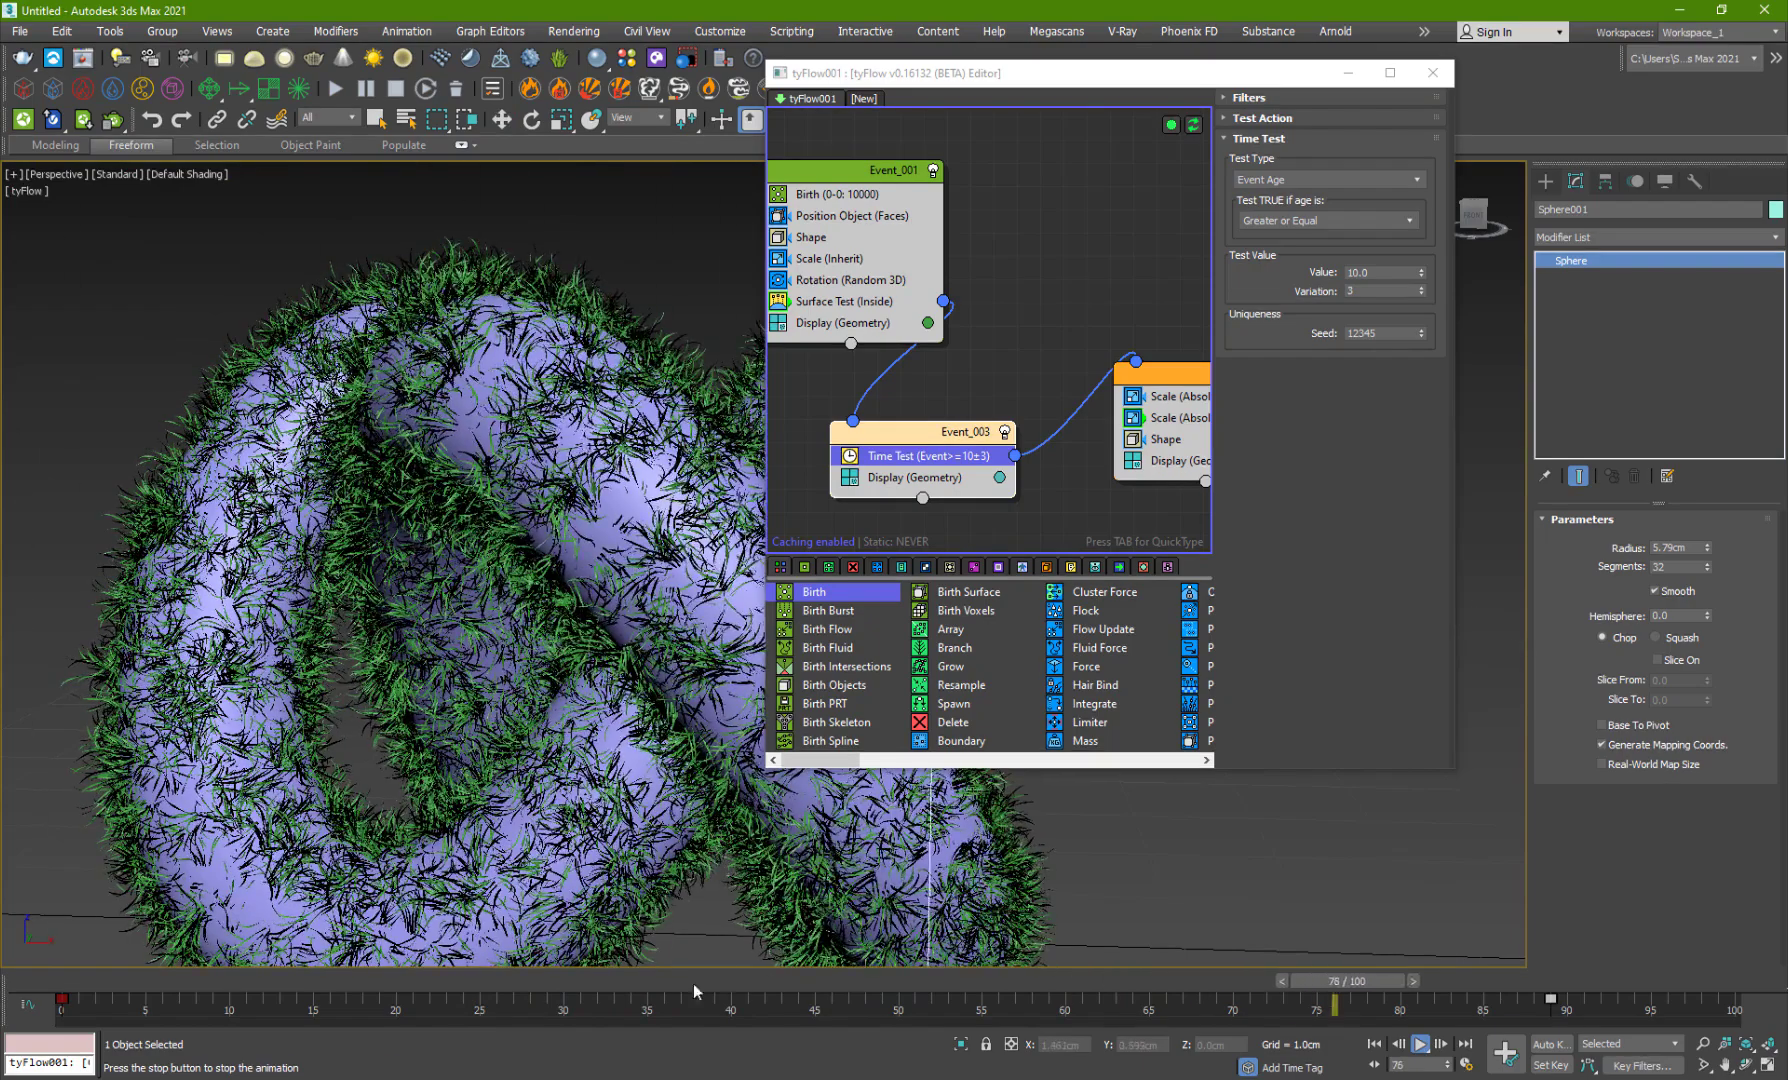
key("slash")
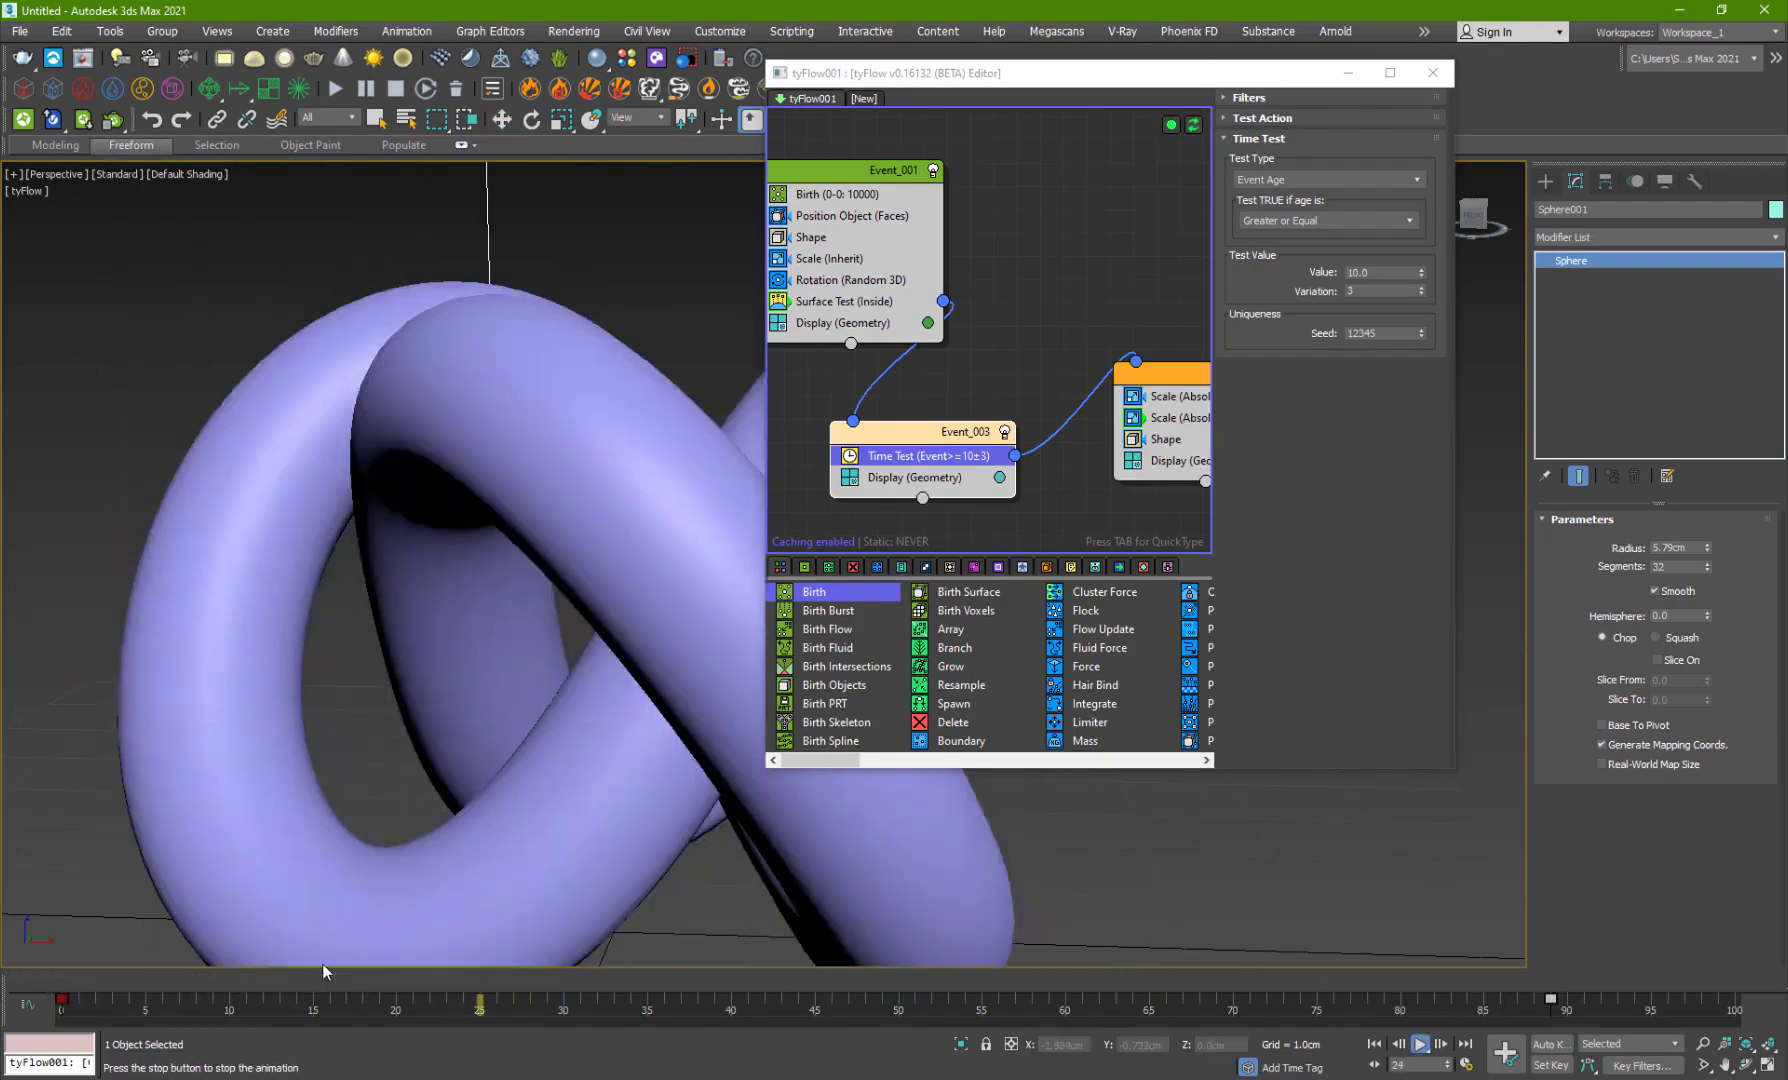
key("slash")
left_click(445, 984)
left_click_drag(444, 982, 1031, 955)
key("w")
Step: Review the distribution and mesh settings of Event_001's Shape operator
left_click(849, 240)
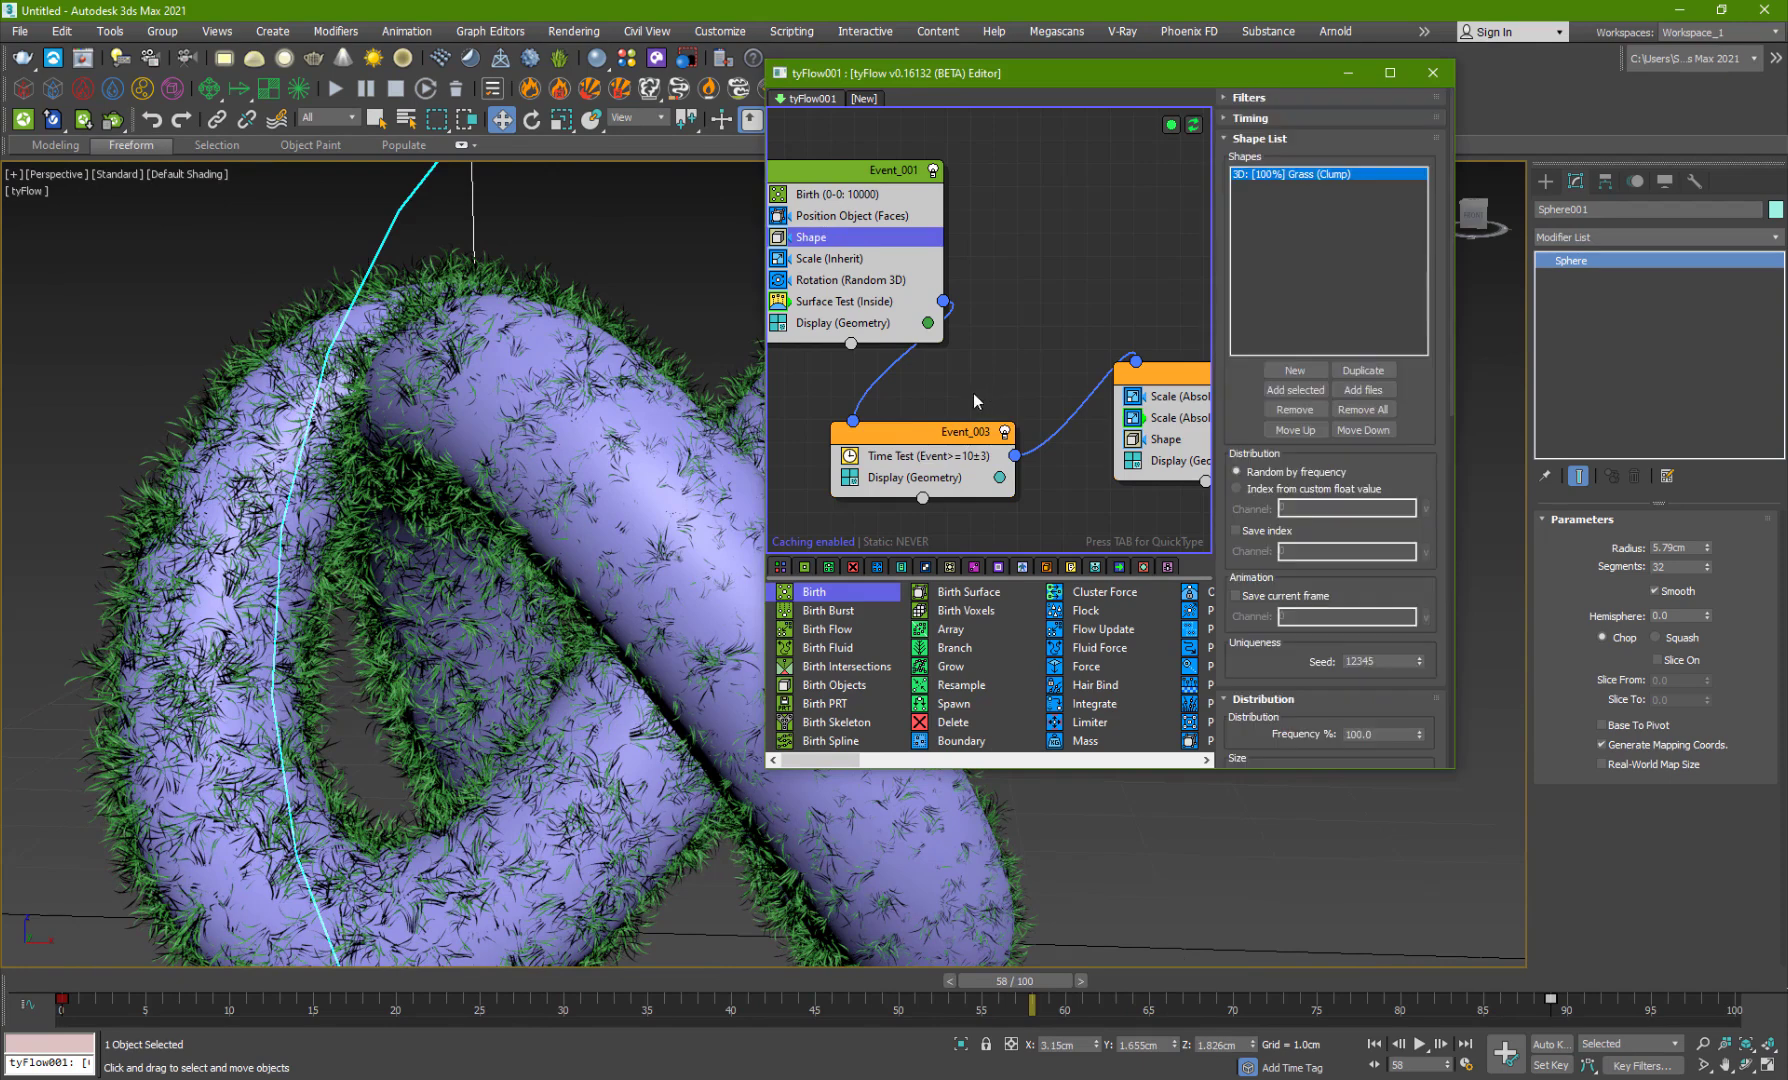
left_click_drag(1295, 675, 1303, 490)
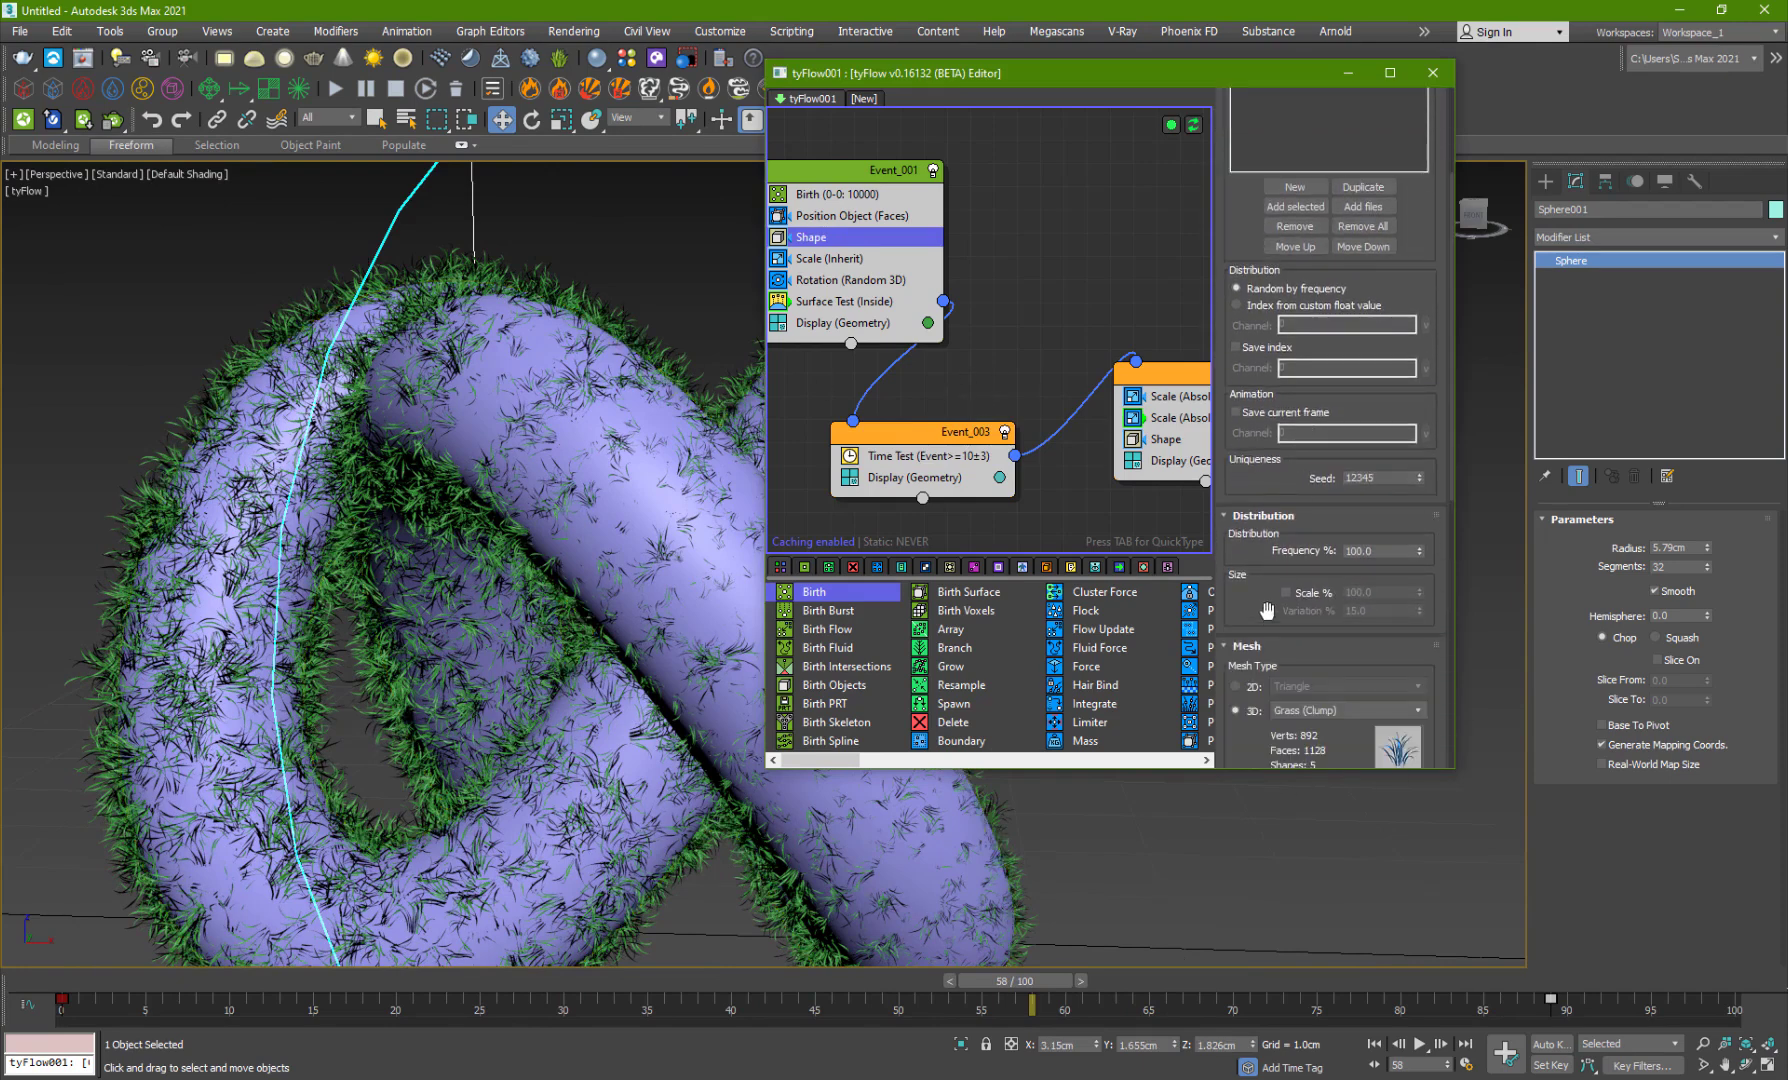
left_click_drag(1267, 610, 1279, 272)
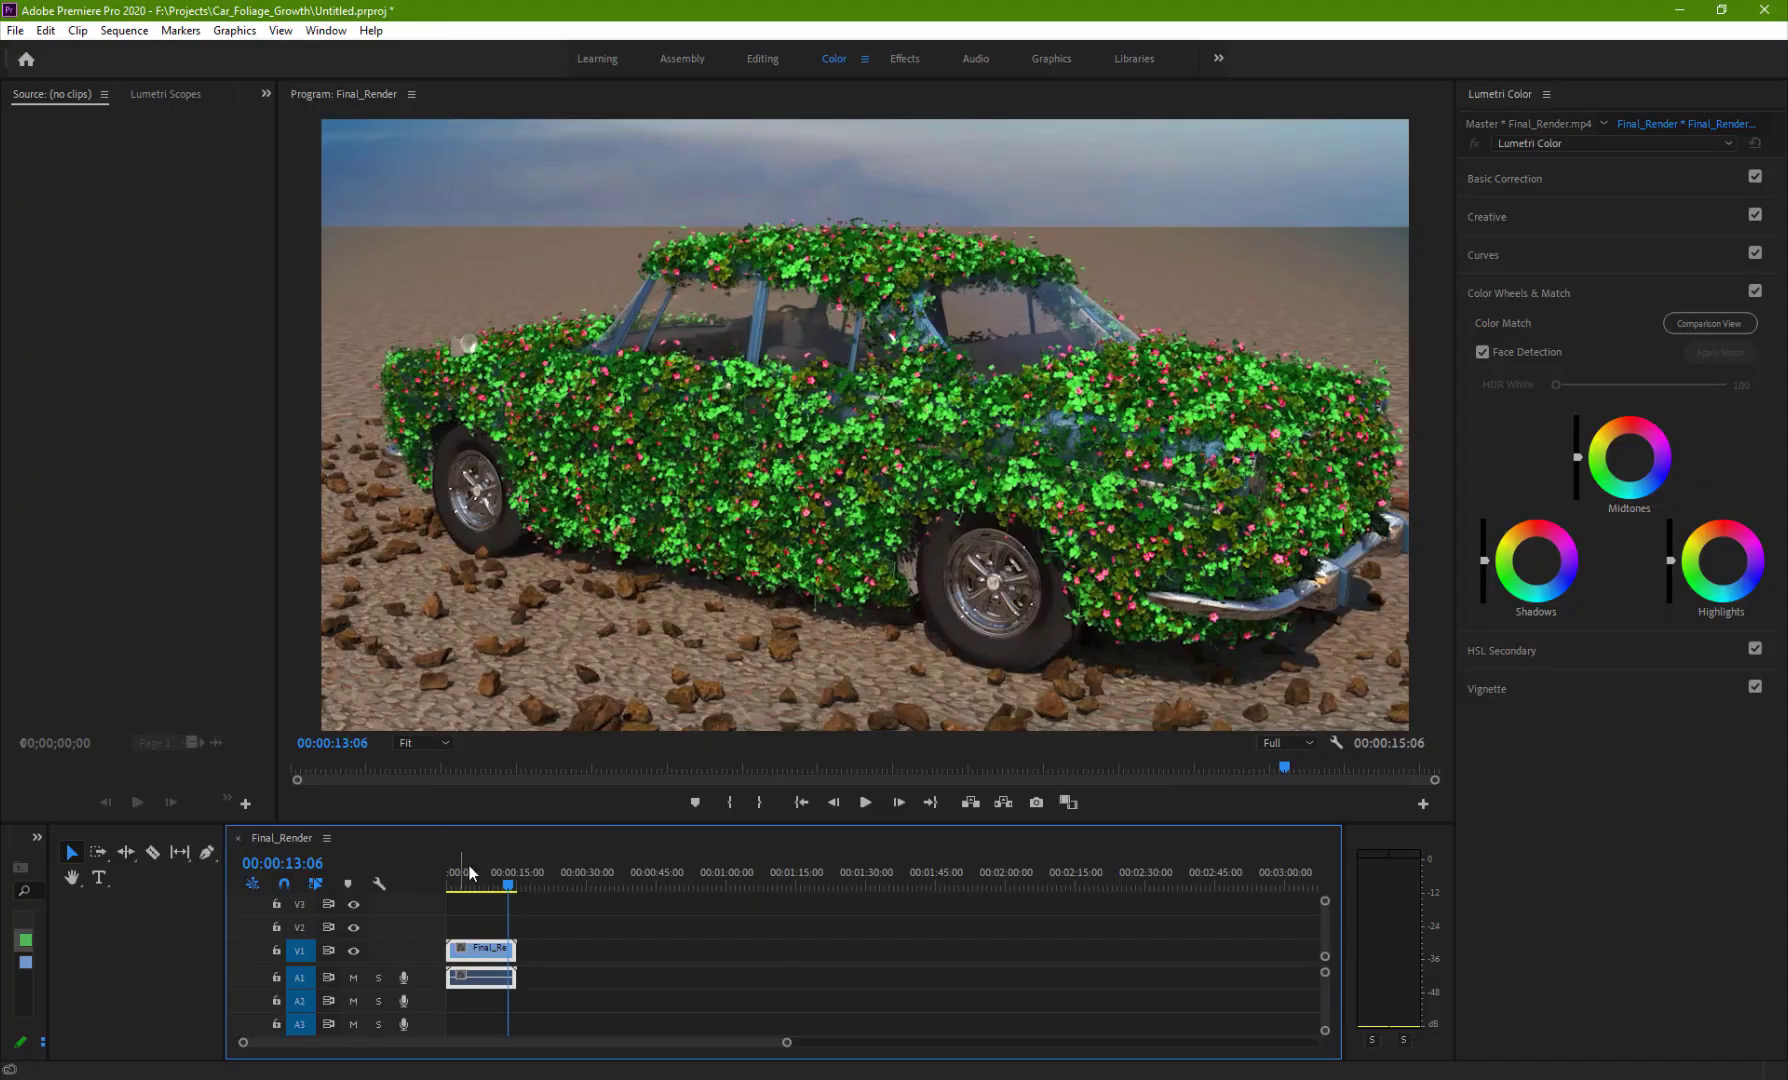
Step: Preview the foliage-covered car render and switch back to 3ds Max to view the grassy torus knot from another angle
mouse_move(470, 882)
left_mouse_down()
mouse_move(452, 884)
mouse_move(474, 890)
left_mouse_up()
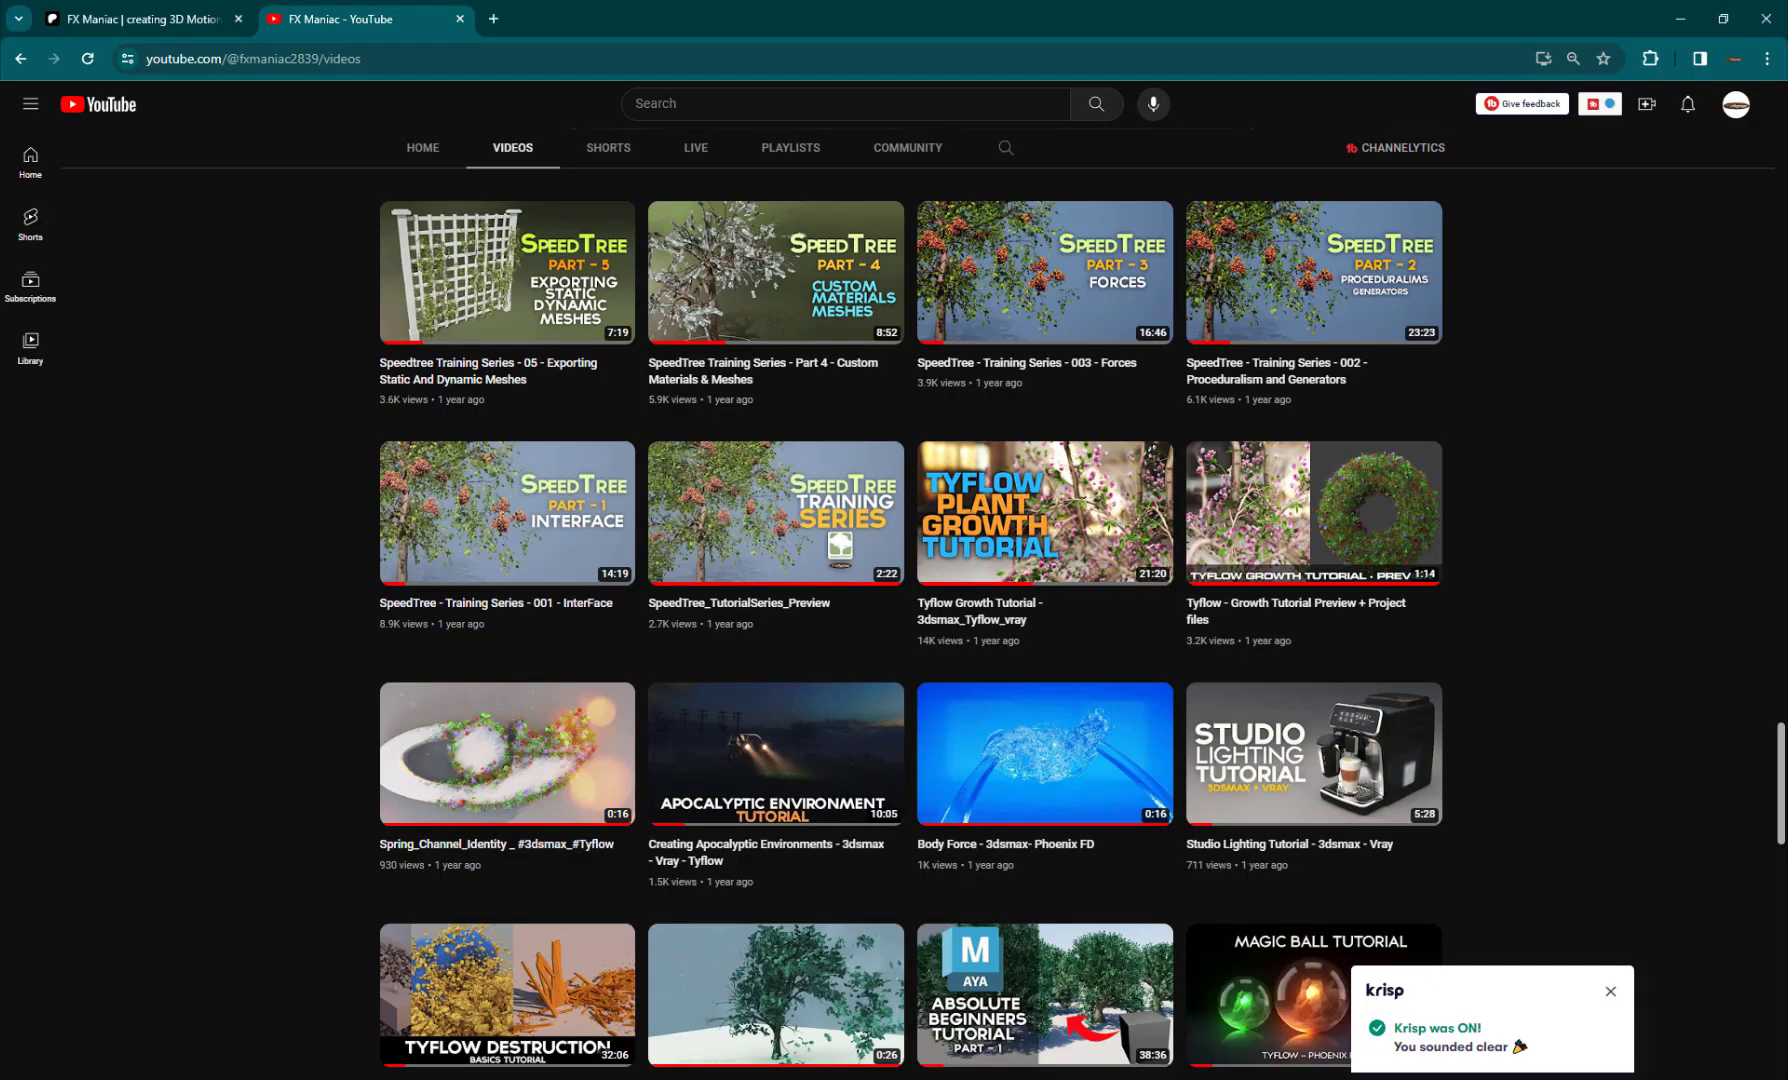
key("alt+Tab")
middle_click_drag(594, 736, 530, 708, "alt")
left_click(1611, 995)
middle_click_drag(530, 800, 759, 722, "alt")
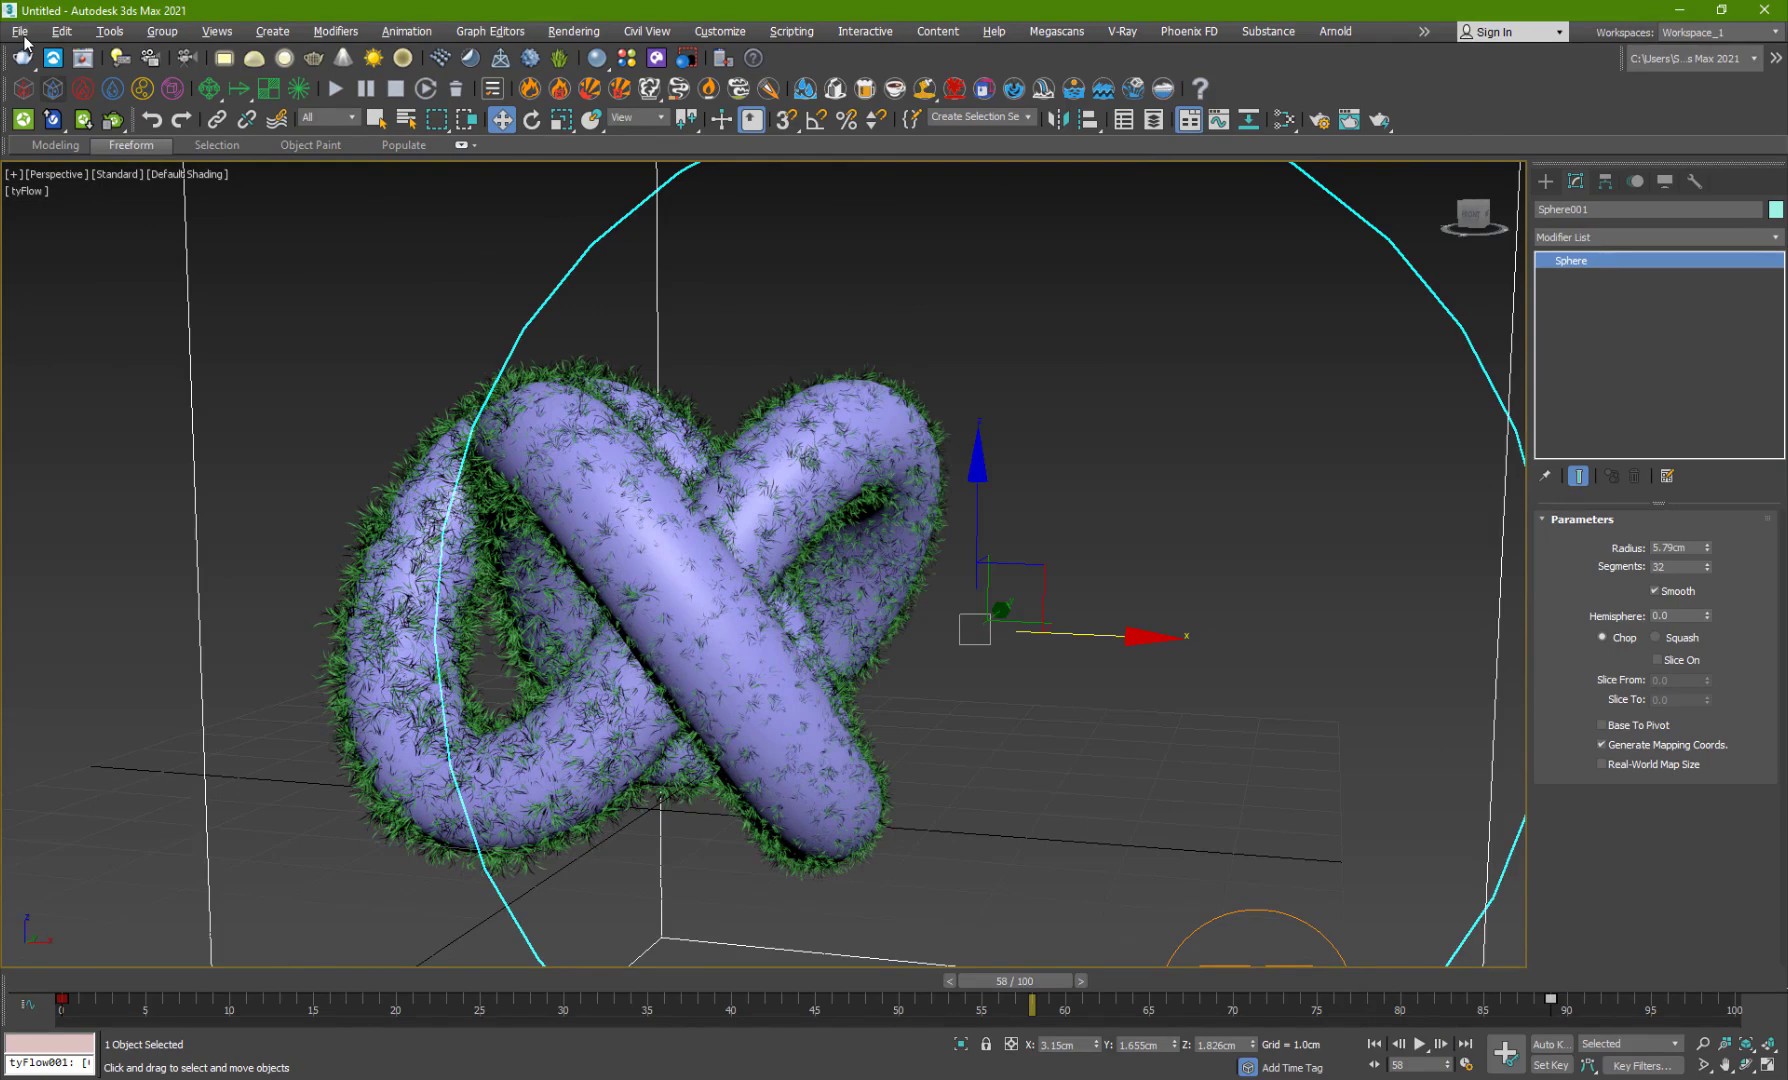
left_click(20, 31)
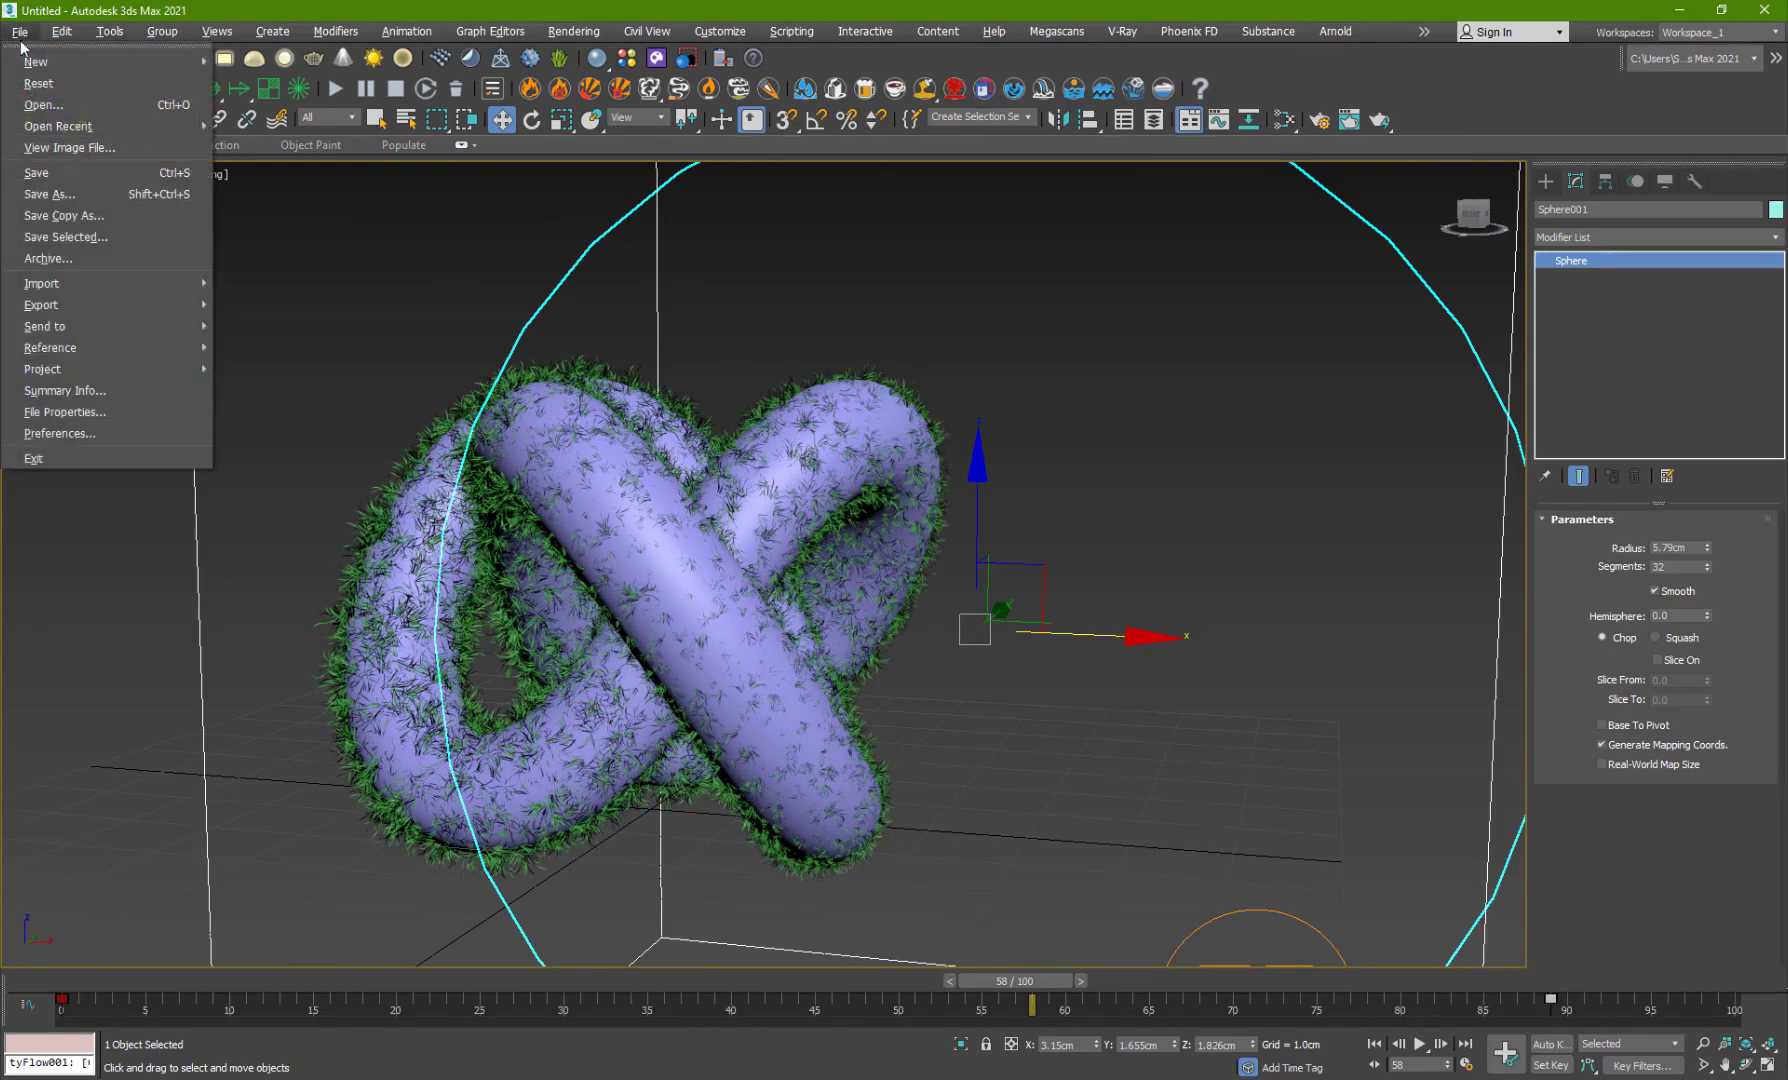
left_click(1062, 755)
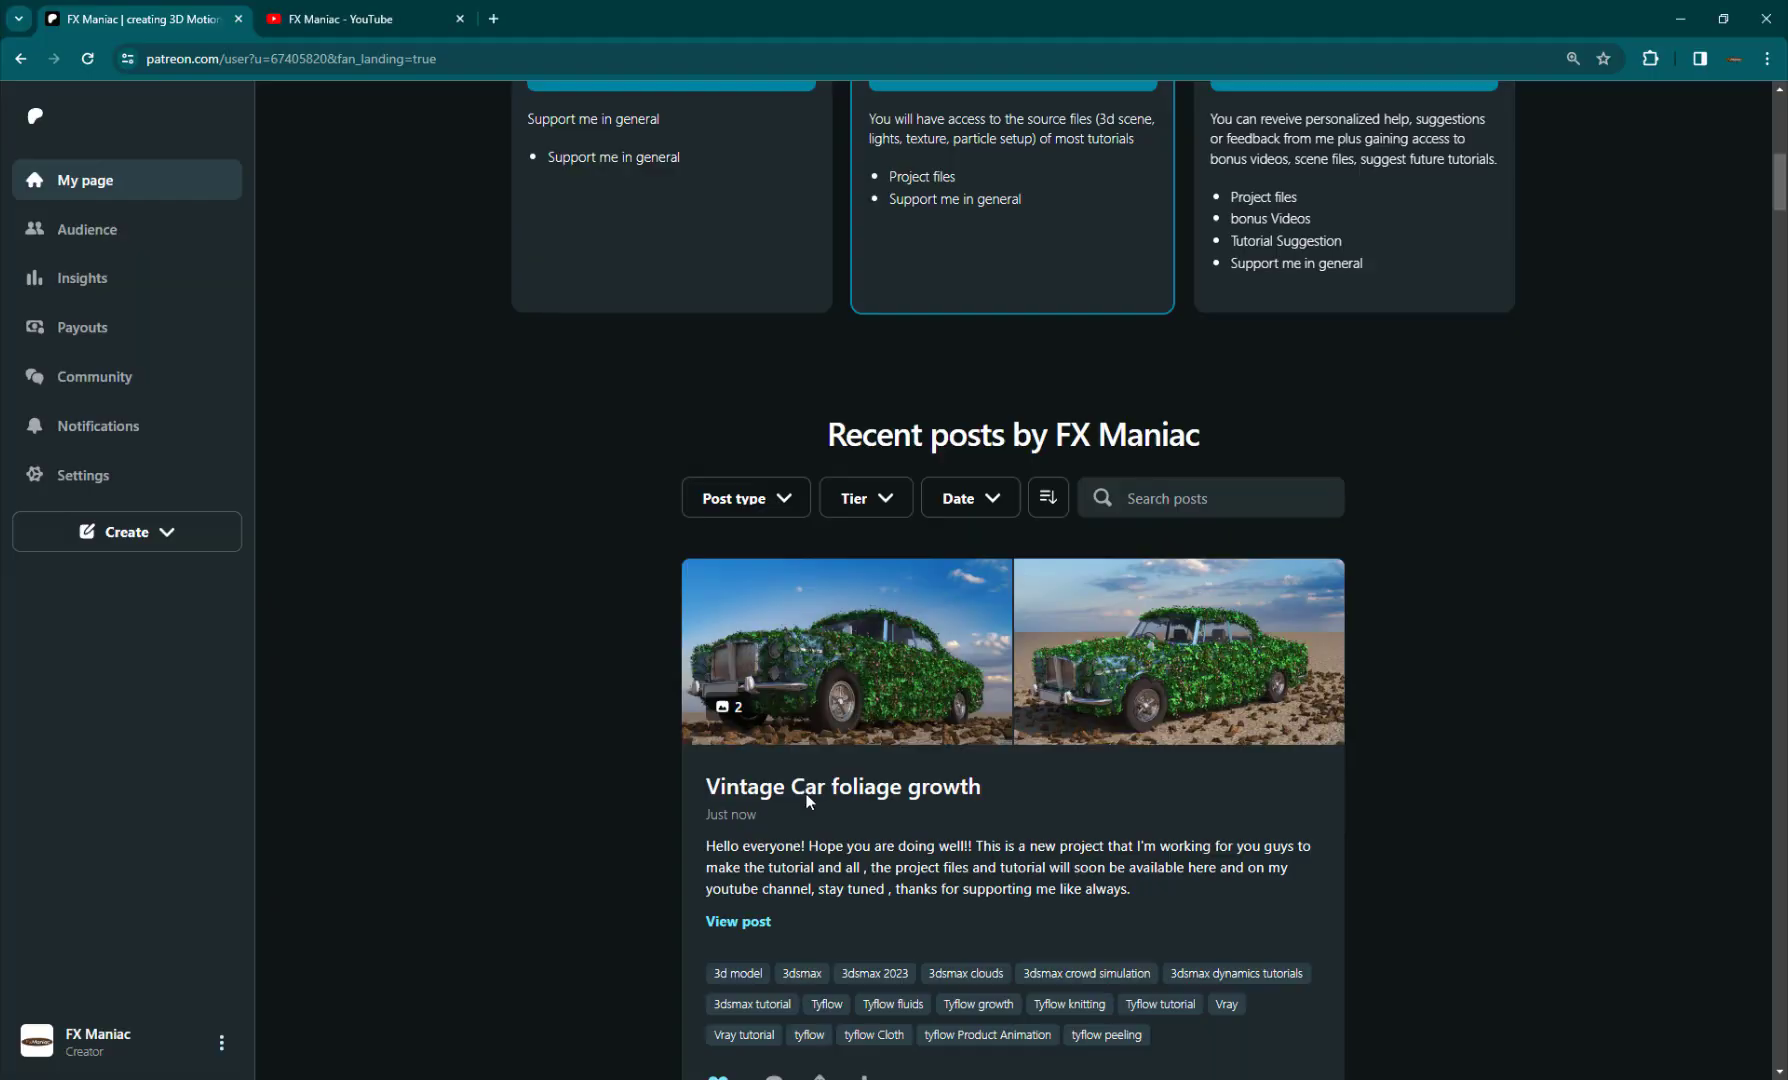
Step: Review the membership tiers on the FX Maniac Patreon page in the browser and open its Shop section
scroll(771, 627, "up", 5)
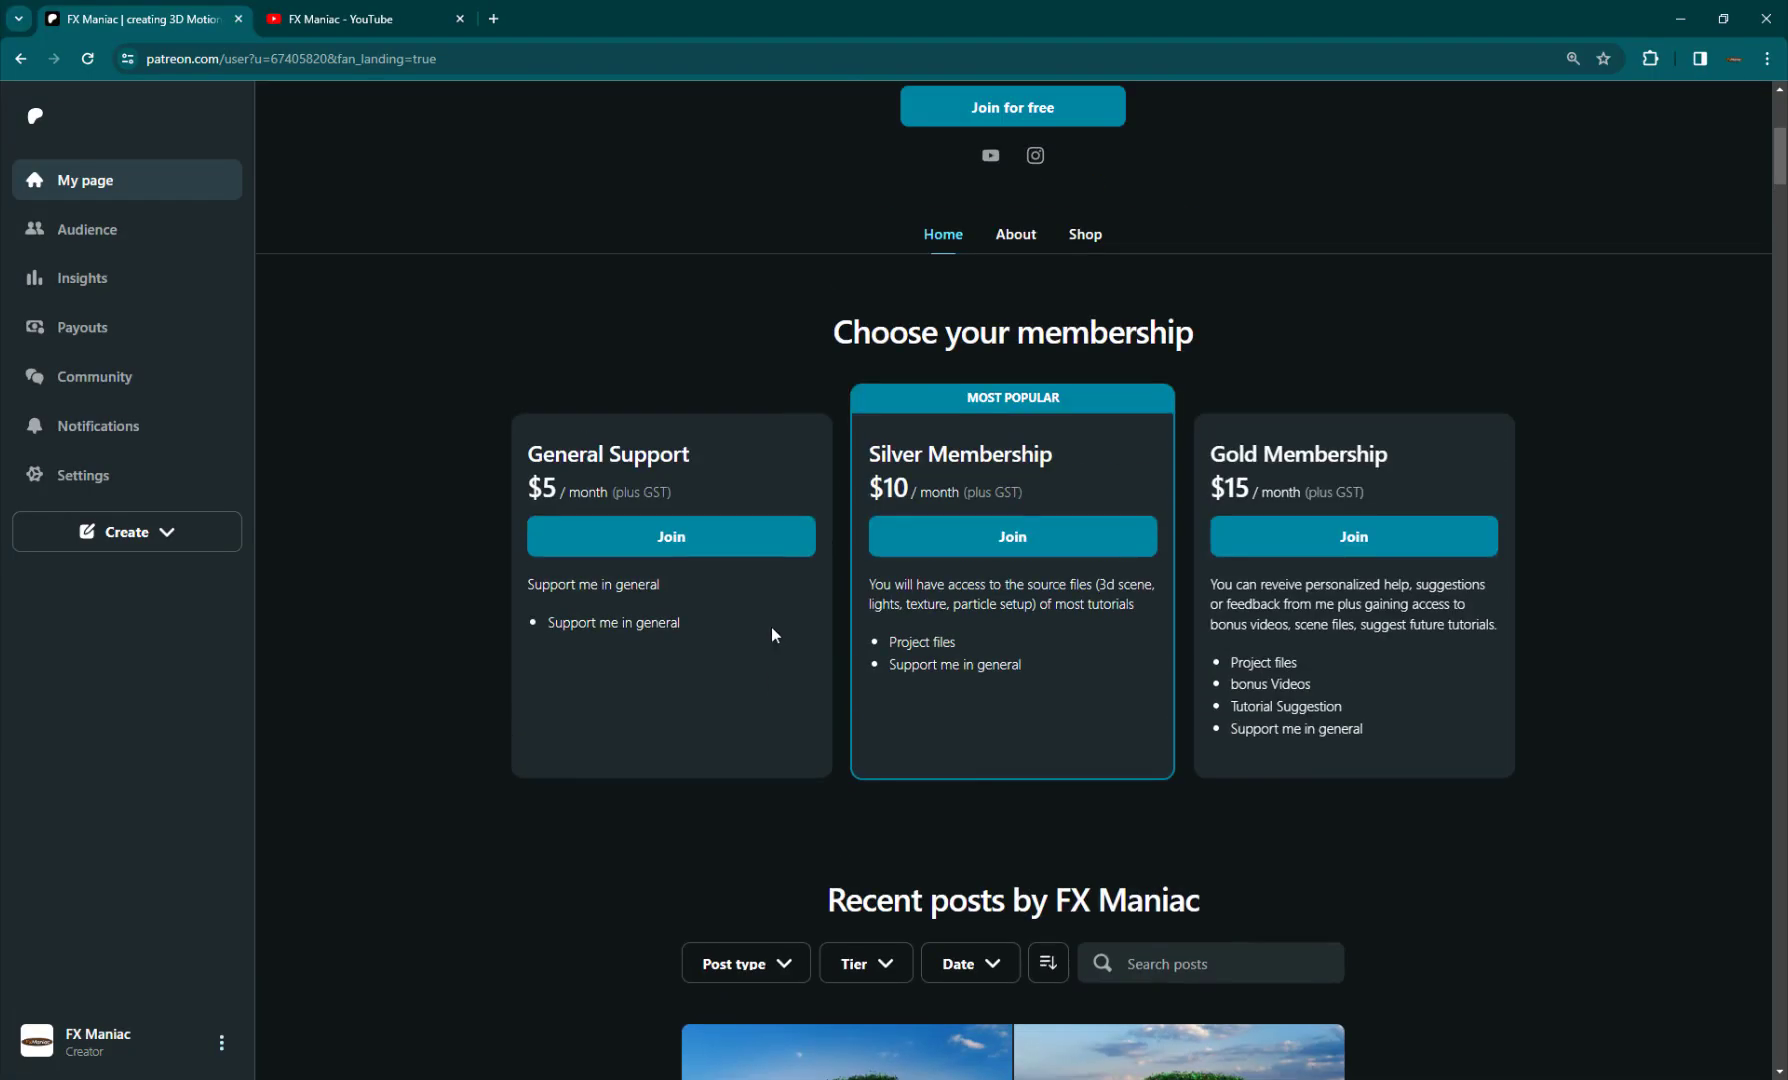
left_click(1085, 238)
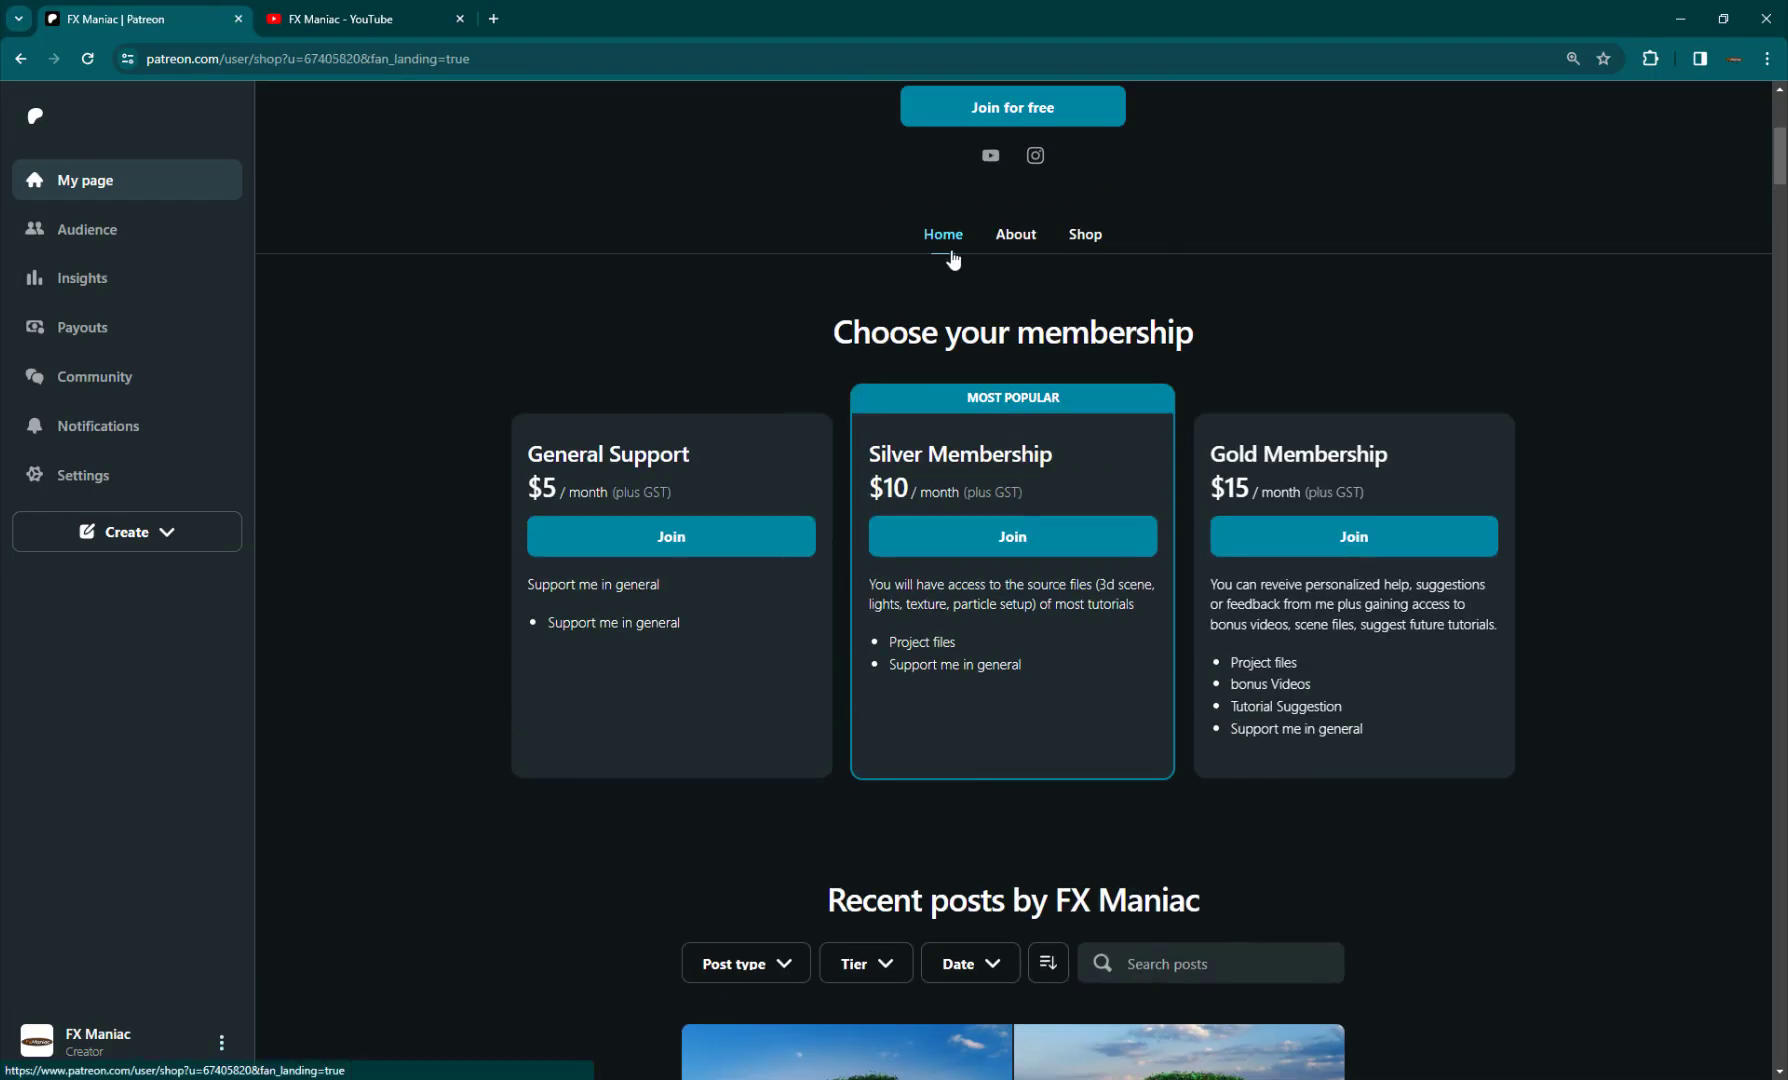
left_click(1100, 238)
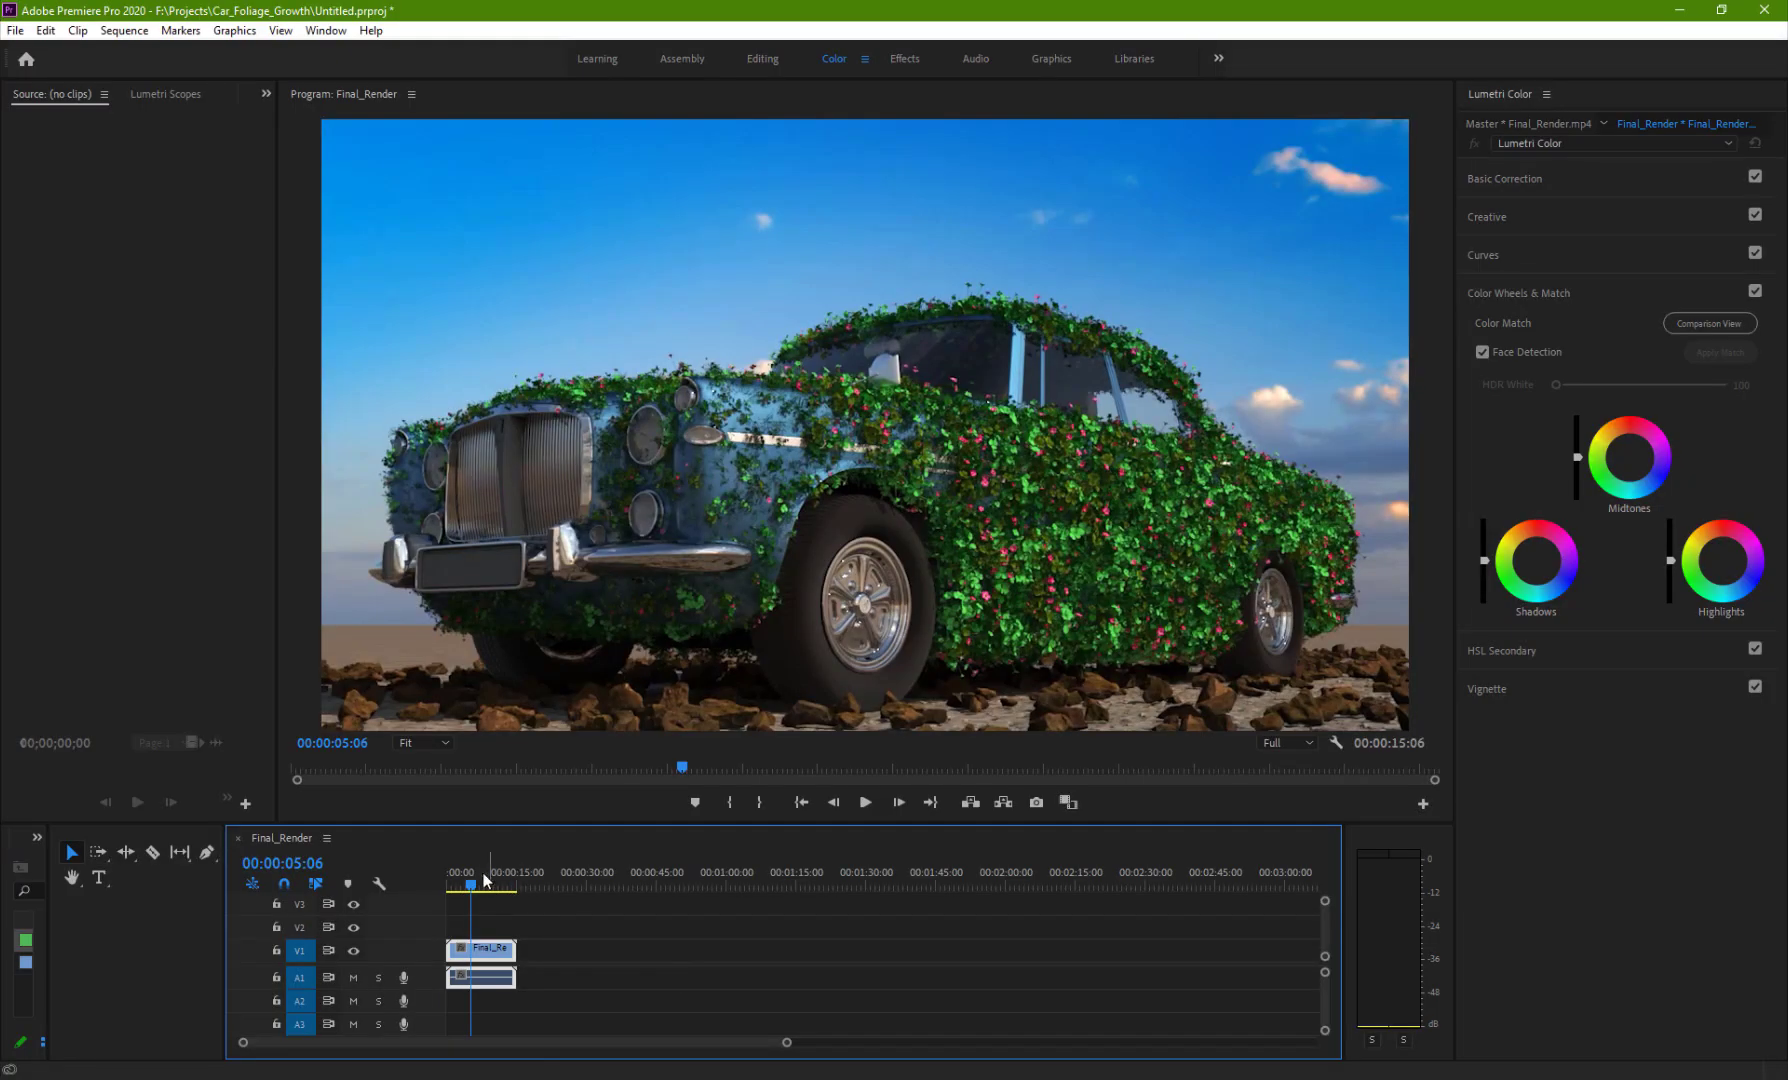
Step: Scrub through the Final_Render car foliage sequence in Premiere Pro and switch back to the Patreon shop in the browser
left_click_drag(460, 889, 474, 895)
key("alt+Tab")
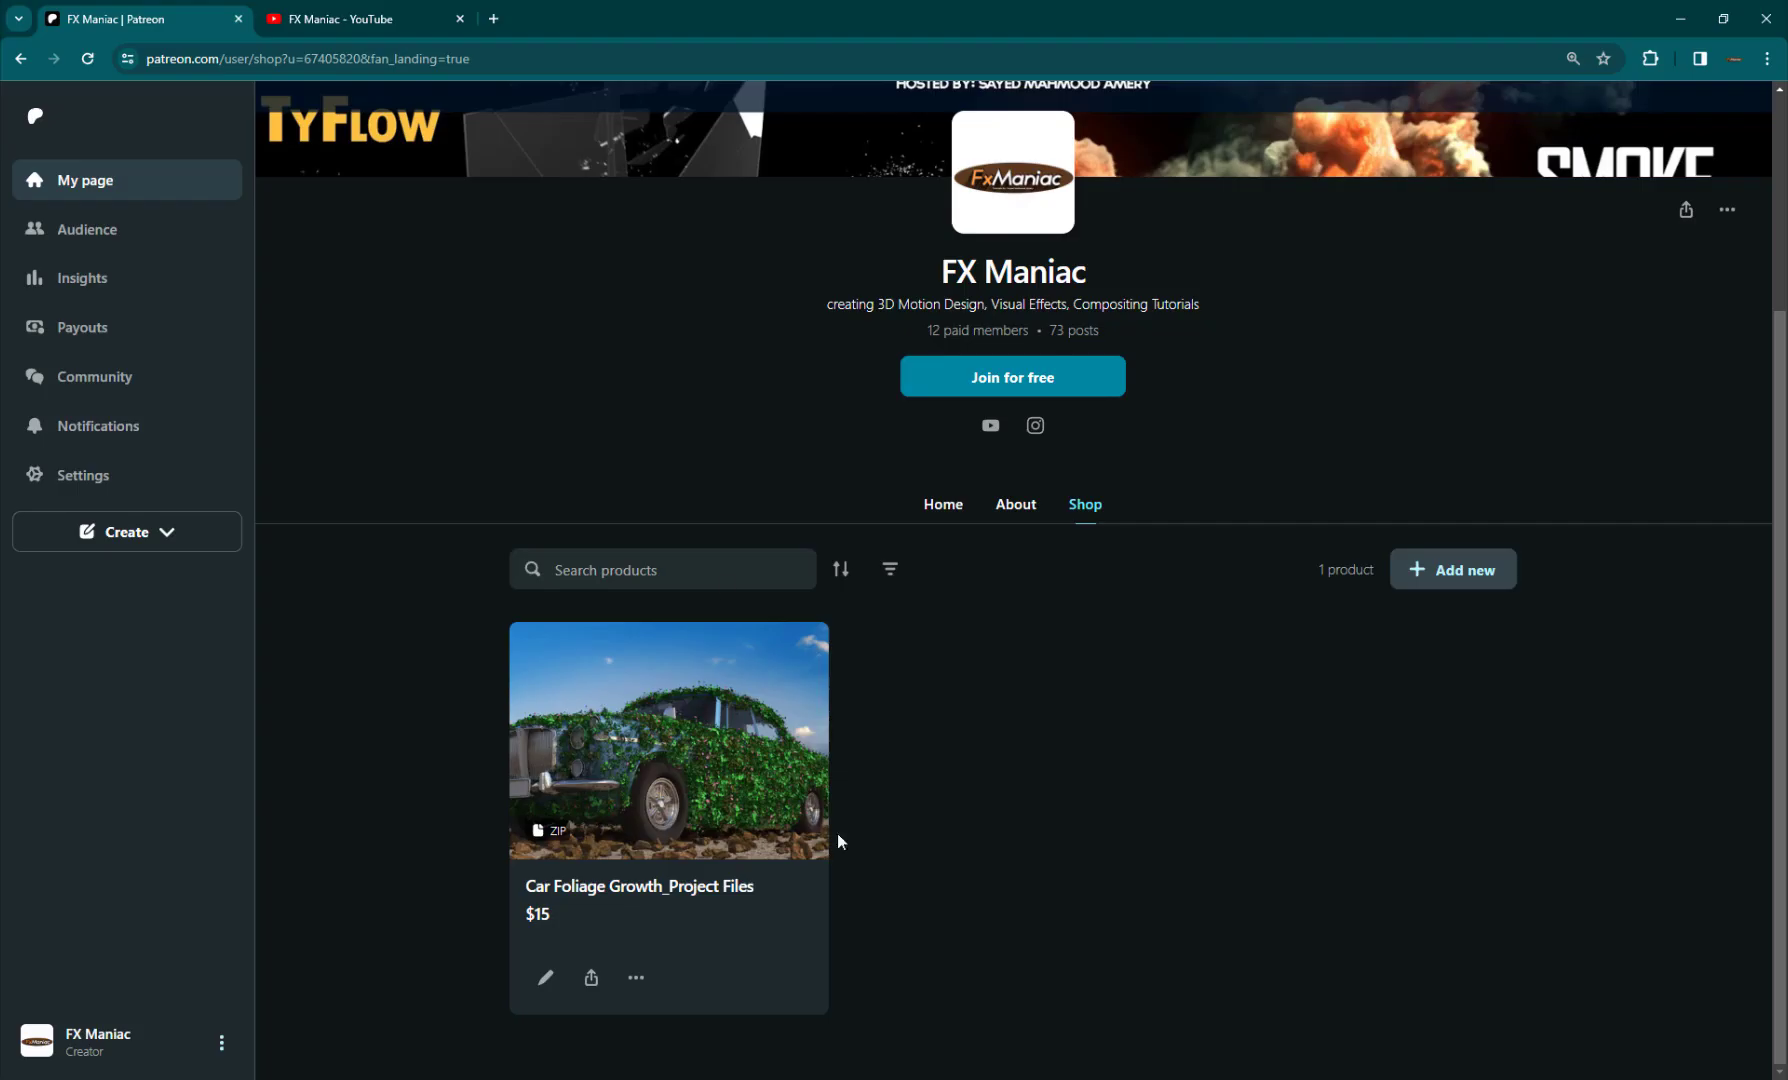
Step: Switch to the FX Maniac YouTube channel and browse its tutorial videos up to the channel header
left_click(309, 12)
scroll(712, 425, "up", 10)
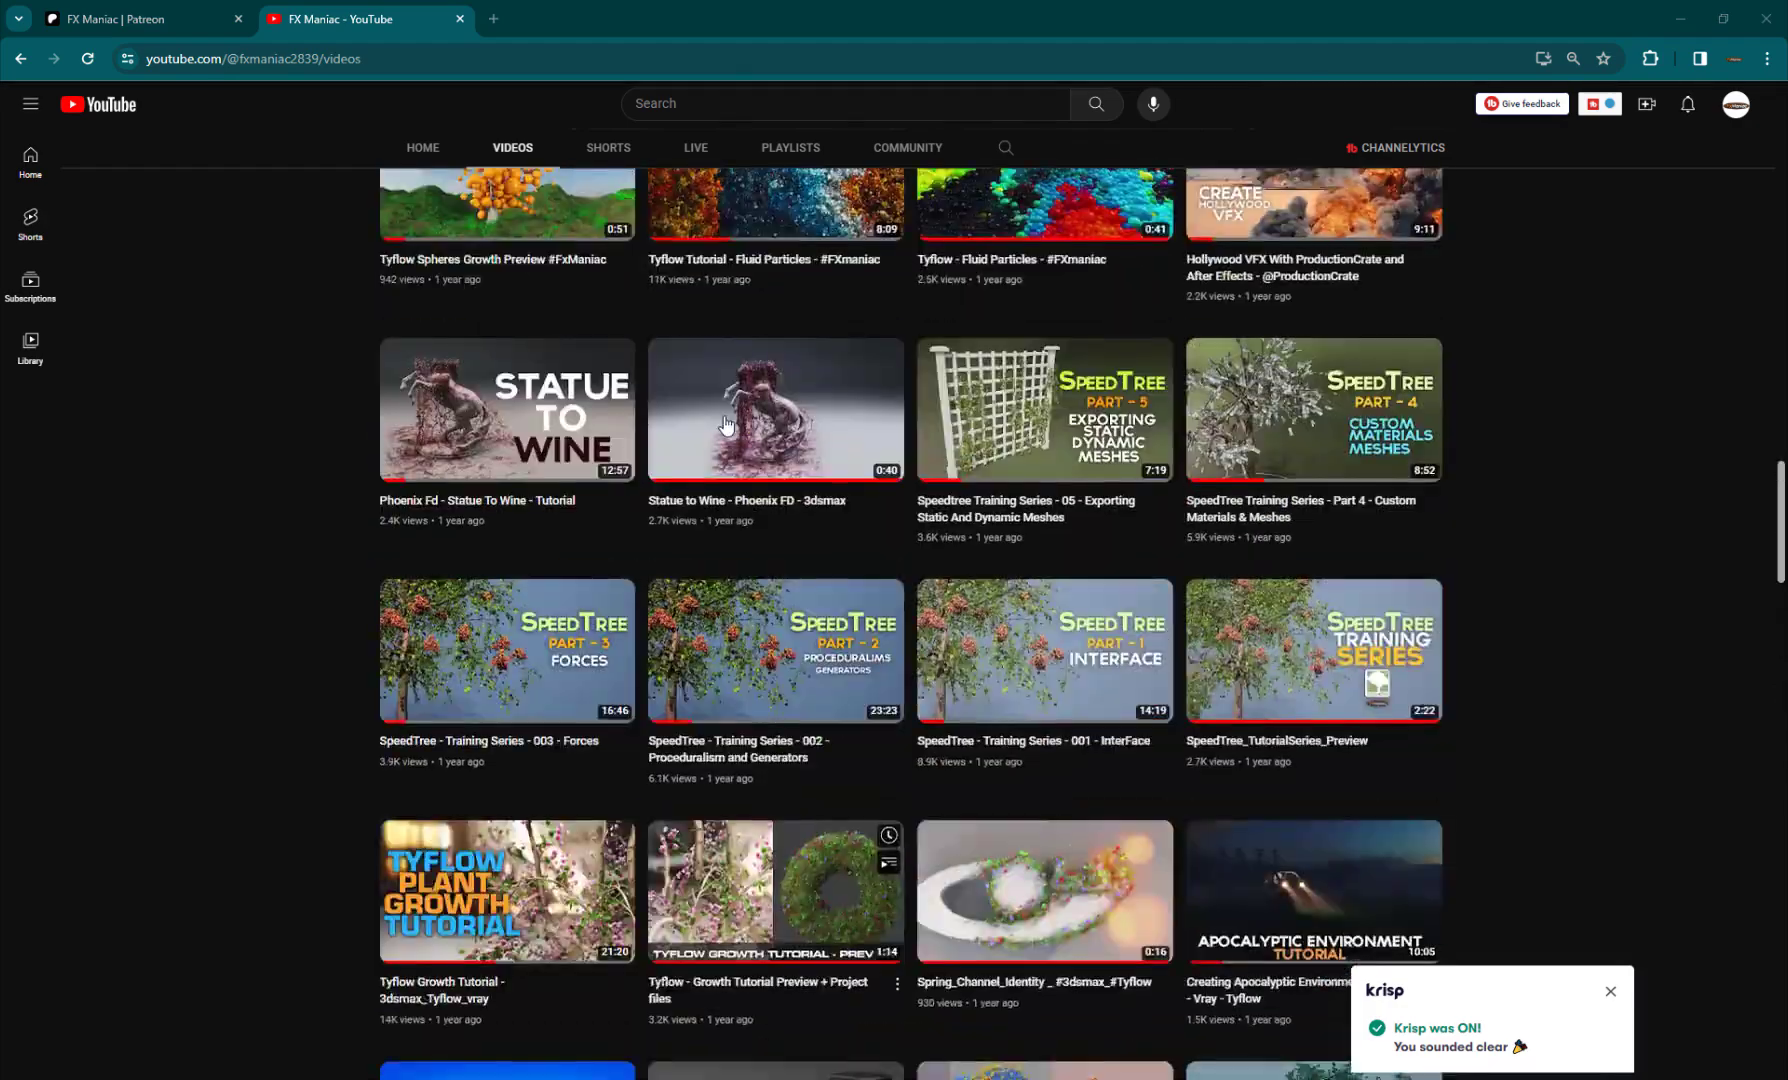
scroll(712, 425, "up", 10)
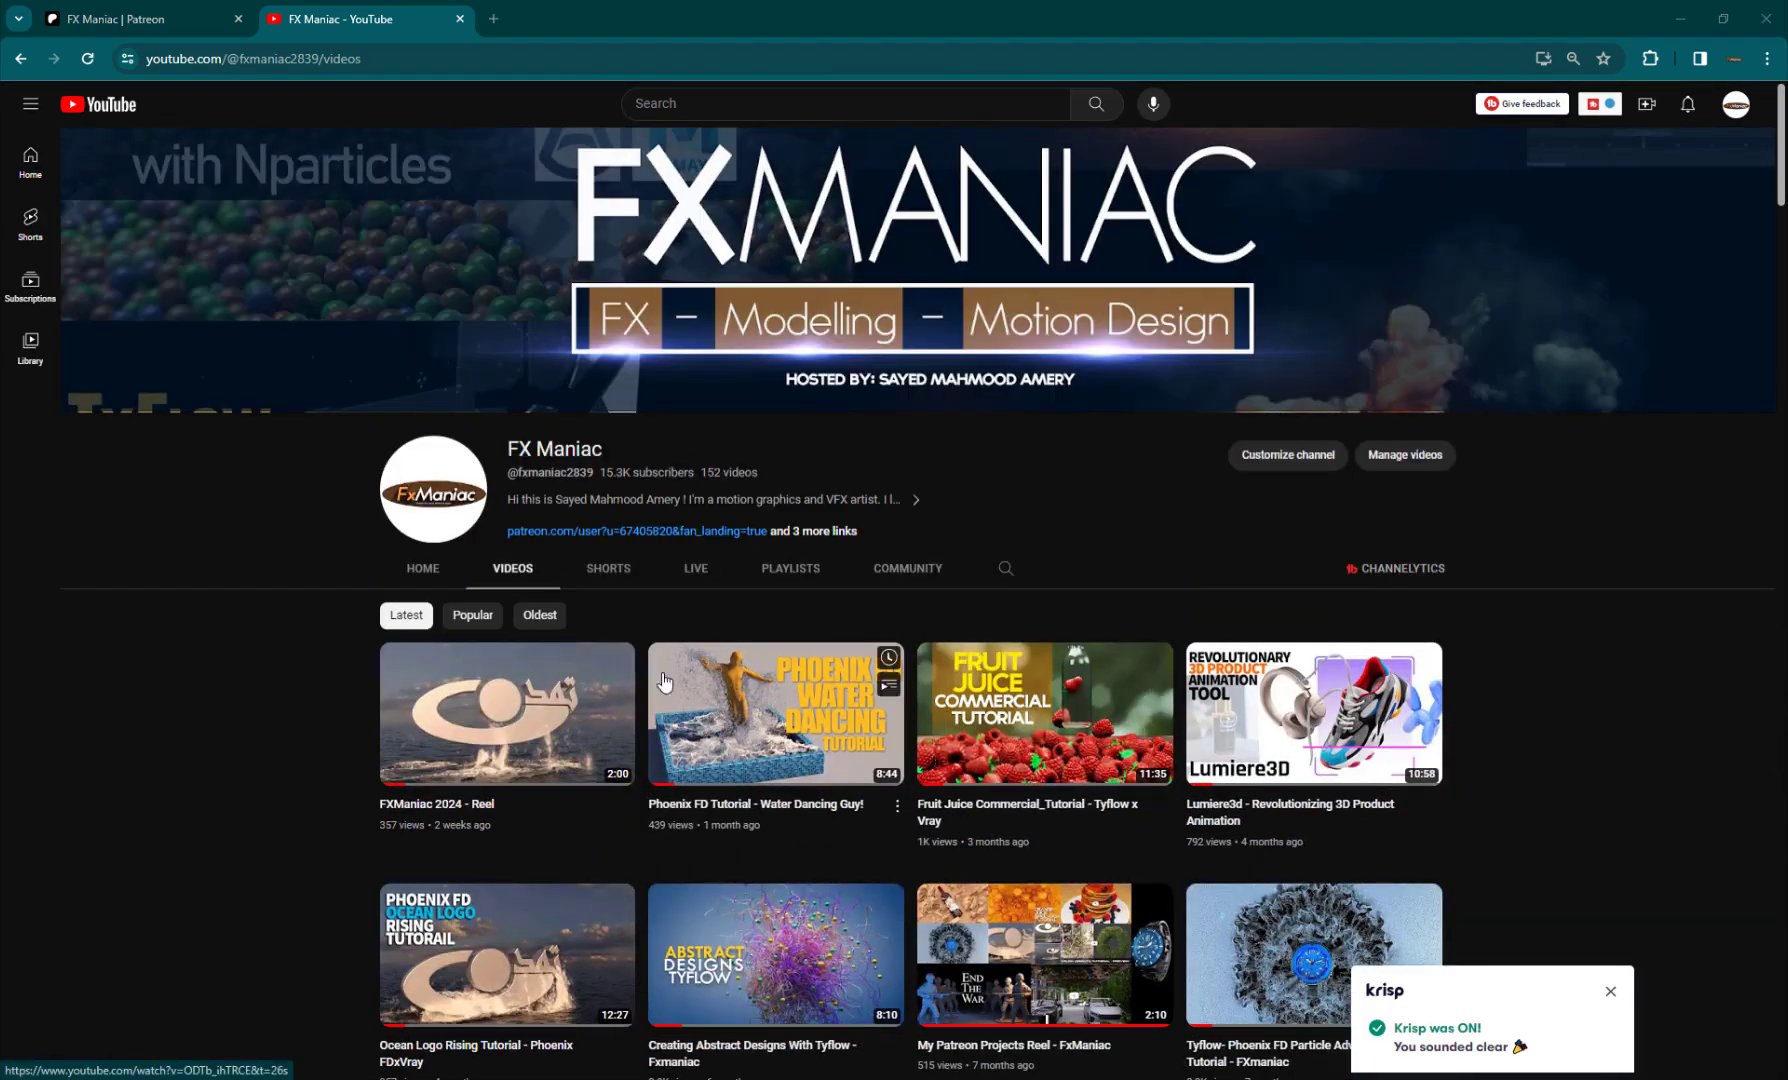
Step: Return to the Patreon shop page to view its header, and minimize the browser to show the car render in Premiere Pro
left_click(198, 12)
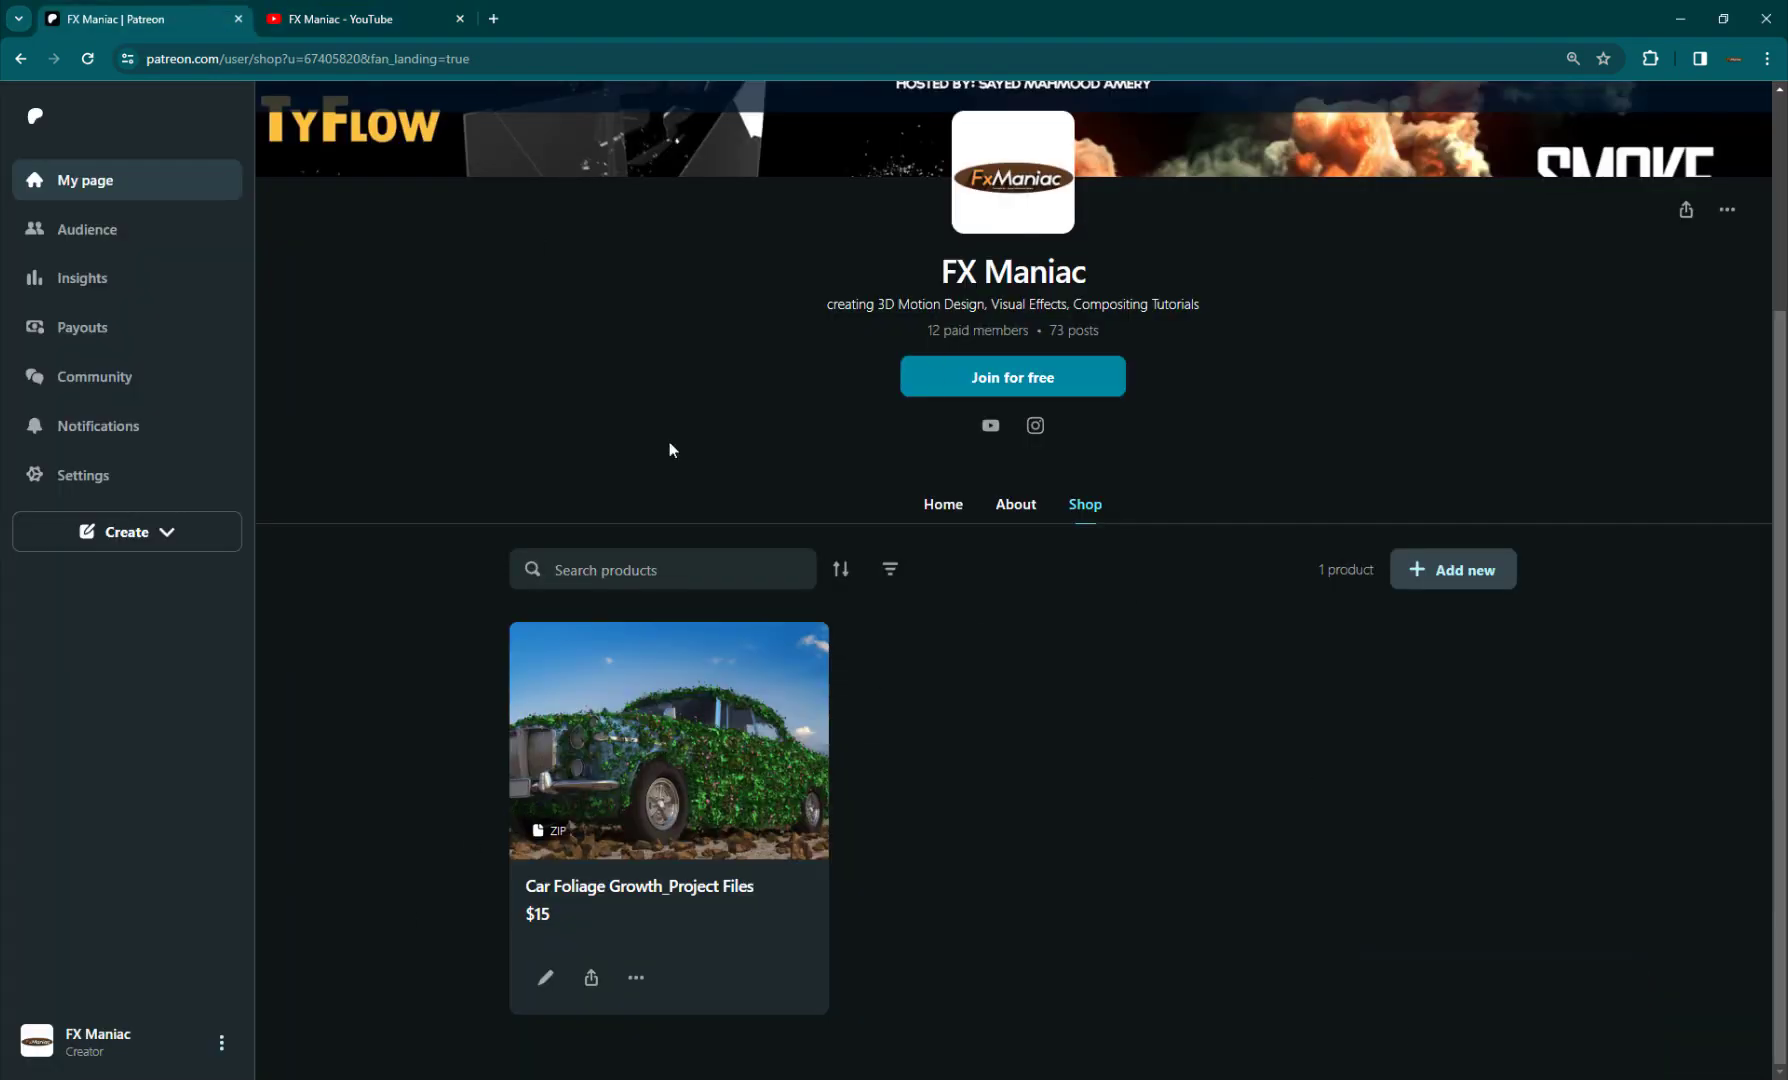
scroll(909, 567, "up", 3)
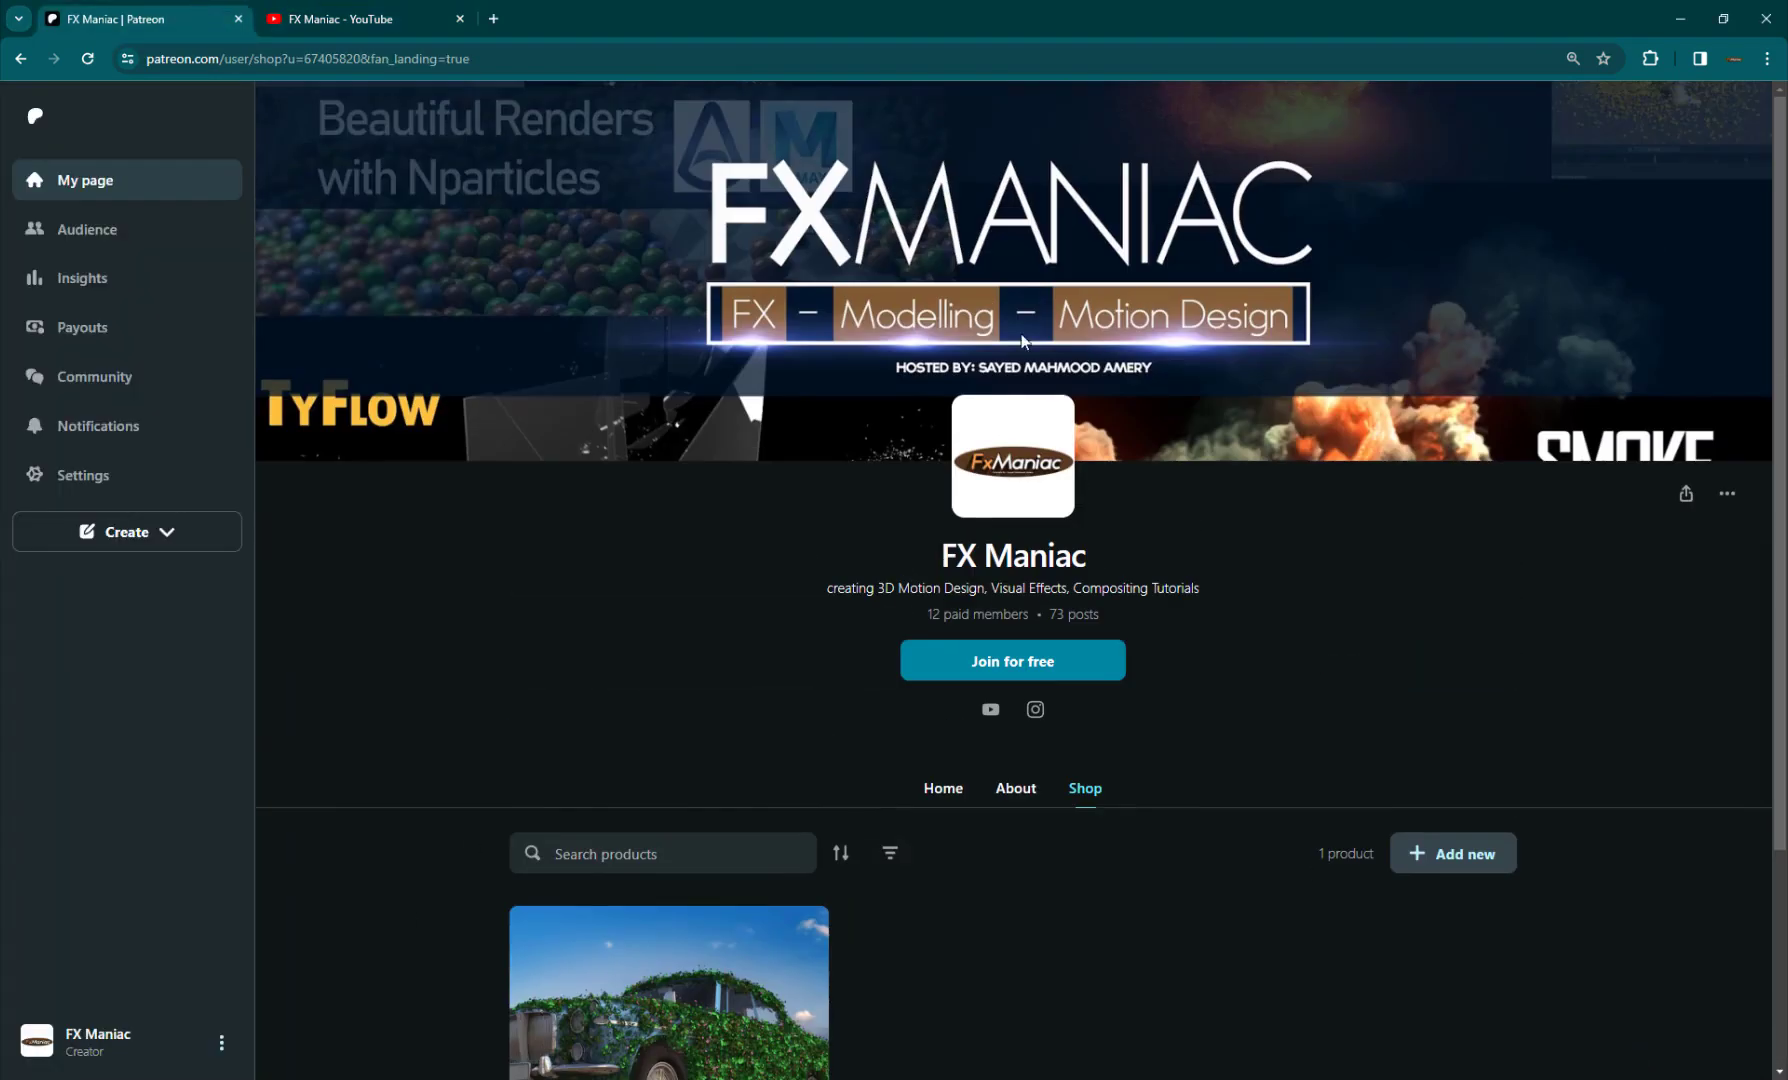
left_click(1686, 8)
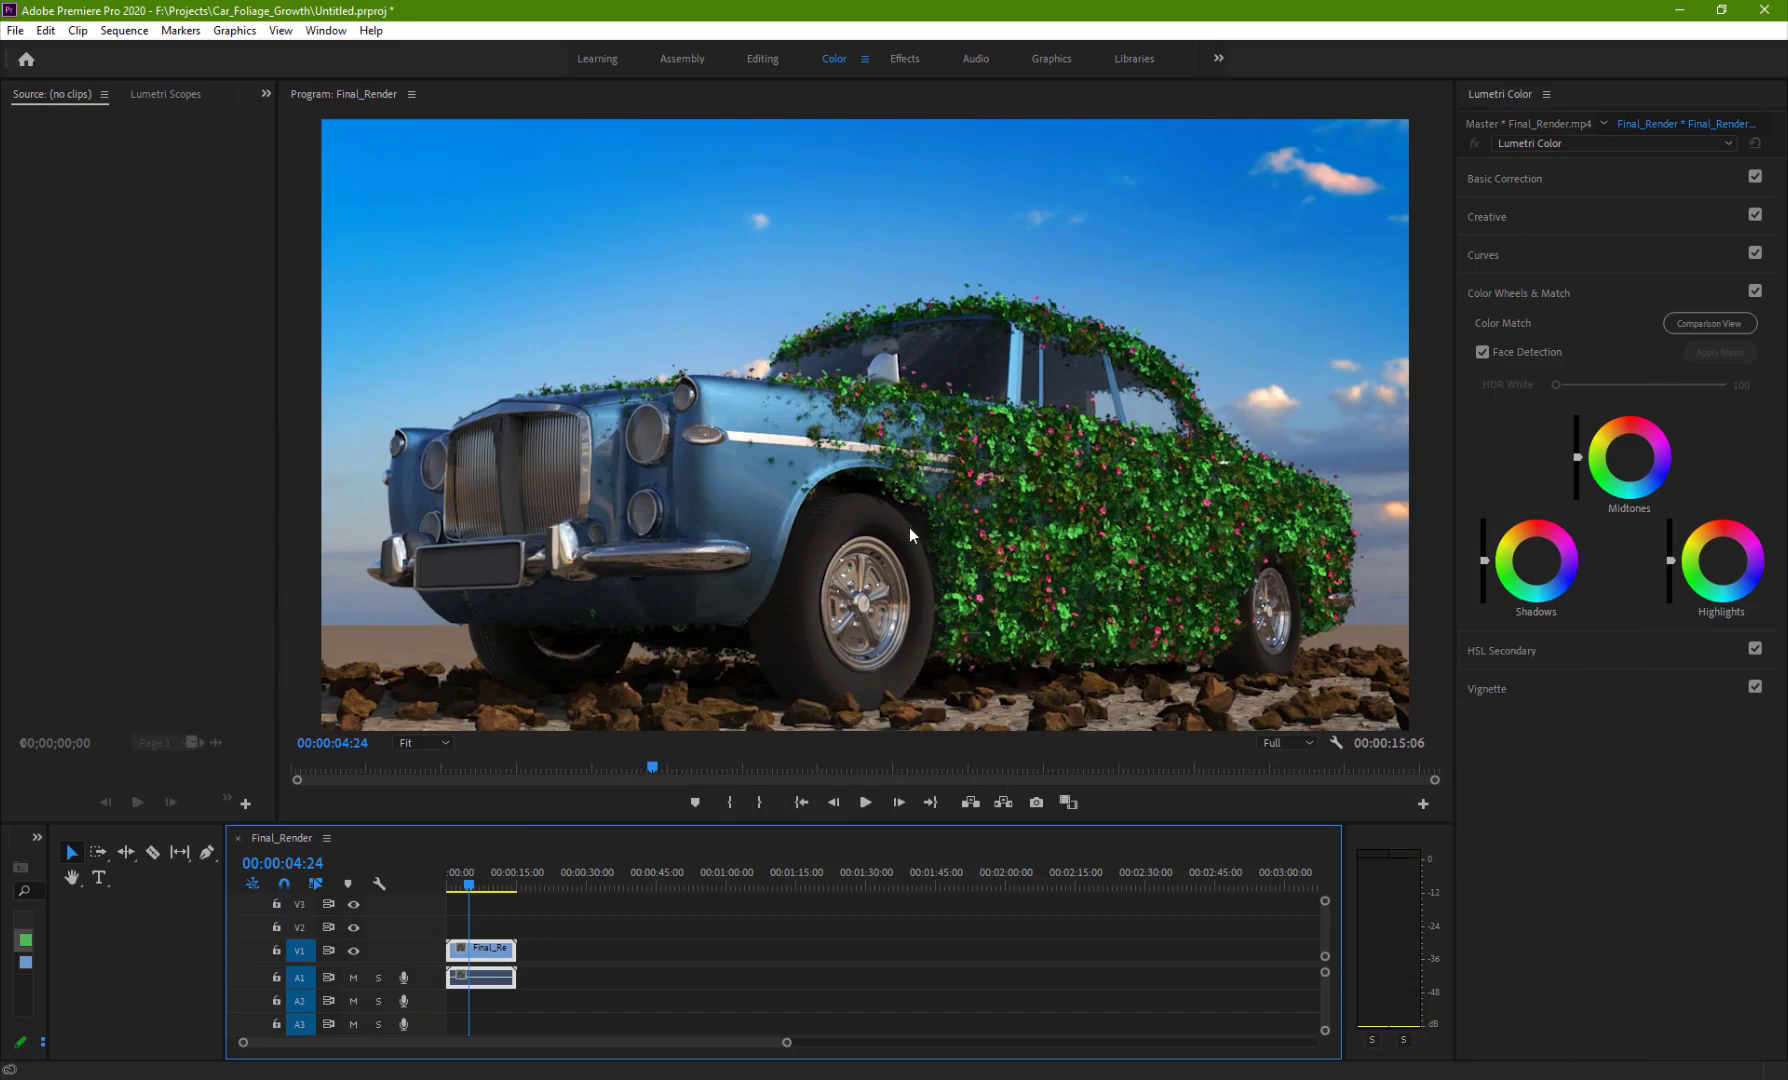